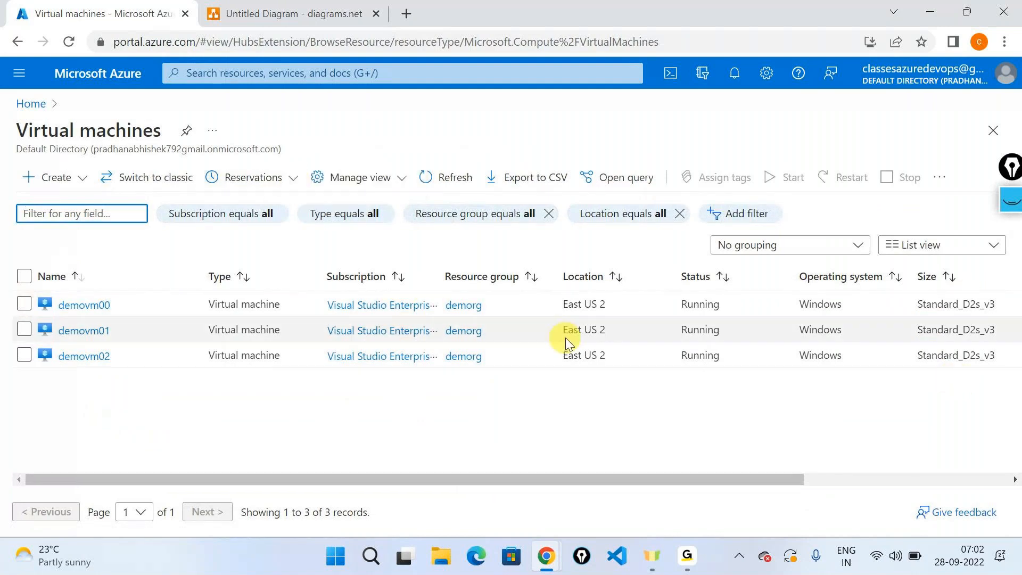
- In the untitled diagrams.net diagram, place an Azure virtual machine icon near the top centre of the page and shrink it to about half size
{"action": "left_click", "coordinate": [271, 14]}
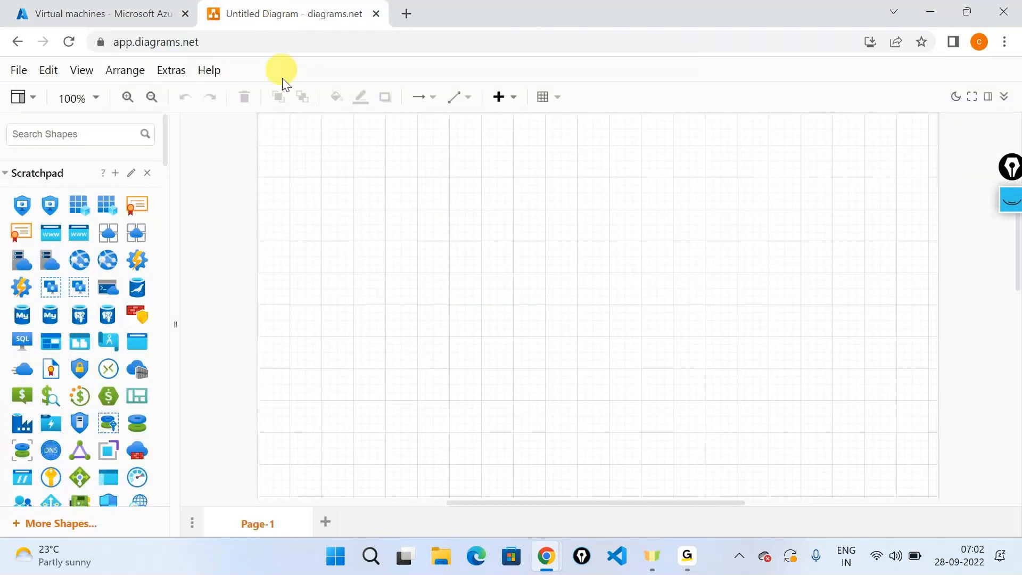
{"action": "scroll", "coordinate": [87, 264], "scroll_direction": "down", "scroll_amount": 3}
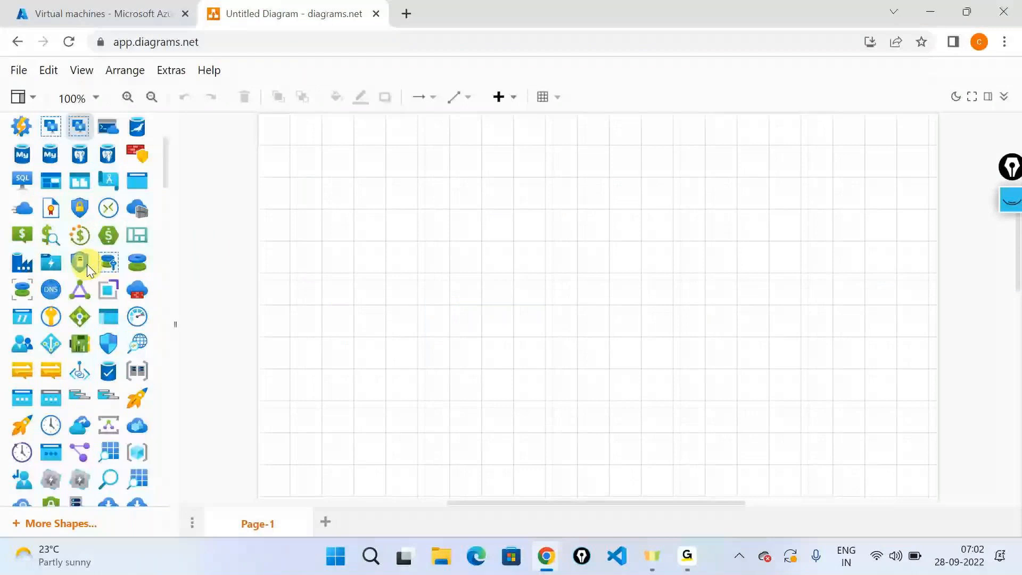
{"action": "scroll", "coordinate": [87, 264], "scroll_direction": "down", "scroll_amount": 9}
{"action": "scroll", "coordinate": [87, 264], "scroll_direction": "up", "scroll_amount": 4}
{"action": "scroll", "coordinate": [87, 264], "scroll_direction": "up", "scroll_amount": 1}
{"action": "left_click_drag", "start_coordinate": [109, 375], "coordinate": [507, 168]}
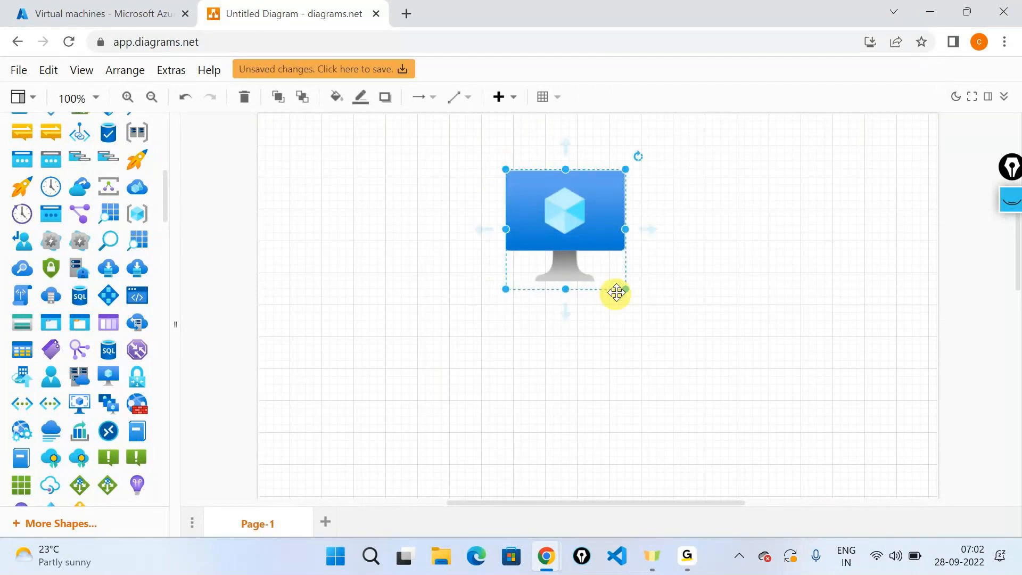
{"action": "left_click_drag", "start_coordinate": [623, 288], "coordinate": [579, 222]}
- Duplicate the virtual machine icon twice so three machines stand evenly spaced in one vertical column
{"action": "key", "text": "ctrl+d"}
{"action": "left_click_drag", "start_coordinate": [548, 191], "coordinate": [537, 378]}
{"action": "key", "text": "ctrl+d"}
{"action": "left_click", "coordinate": [405, 372]}
- Add a text label reading "default.html" just left of the top virtual machine
{"action": "scroll", "coordinate": [37, 286], "scroll_direction": "down", "scroll_amount": 5}
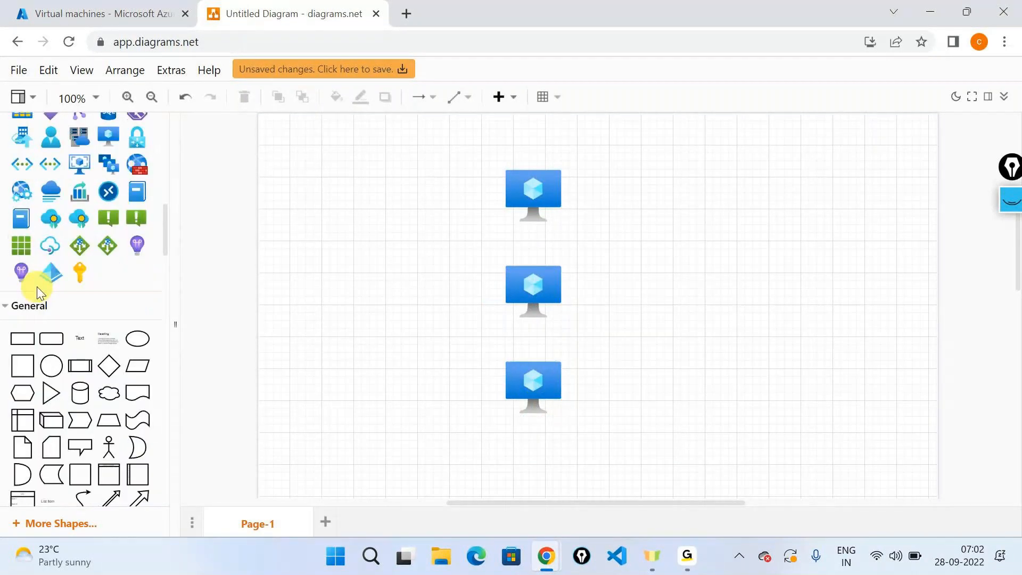
{"action": "scroll", "coordinate": [36, 287], "scroll_direction": "down", "scroll_amount": 3}
{"action": "left_click_drag", "start_coordinate": [80, 254], "coordinate": [426, 179]}
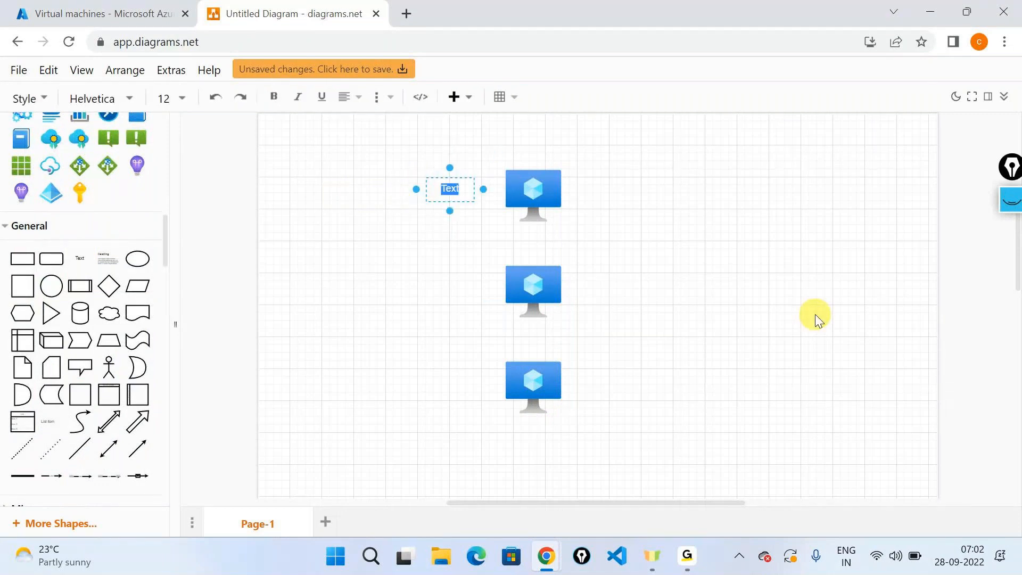
{"action": "type", "text": "default.html"}
{"action": "left_click", "coordinate": [535, 288]}
{"action": "left_click", "coordinate": [441, 190]}
{"action": "key", "text": "Delete"}
{"action": "key", "text": "ctrl+z"}
- Copy the "default.html" label so that each of the three virtual machines has one on its left side
{"action": "left_click", "coordinate": [452, 202]}
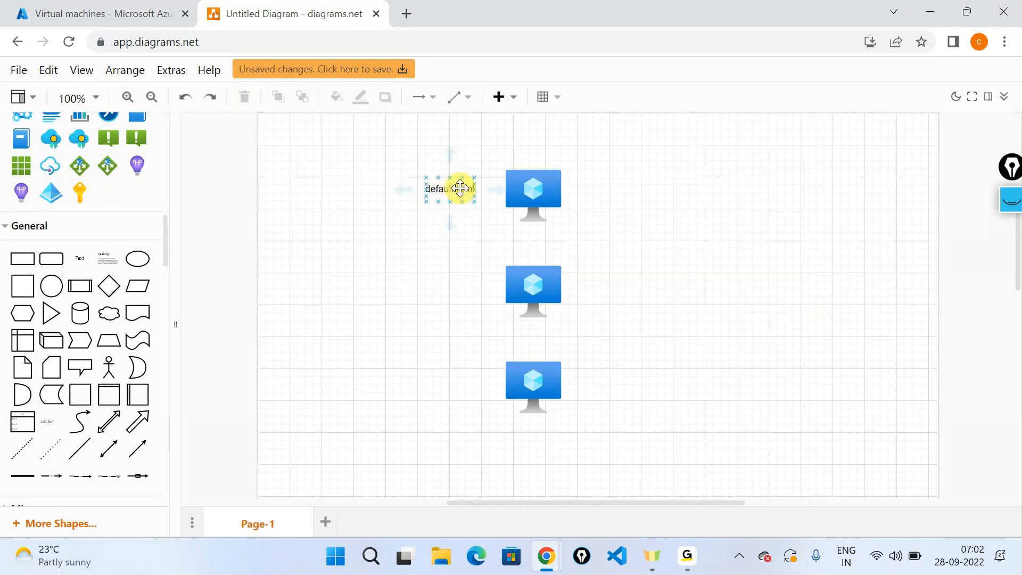
{"action": "mouse_move", "coordinate": [459, 189]}
{"action": "left_mouse_down"}
{"action": "mouse_move", "coordinate": [458, 371]}
{"action": "mouse_move", "coordinate": [448, 384]}
{"action": "left_mouse_up"}
{"action": "key", "text": "ctrl+v"}
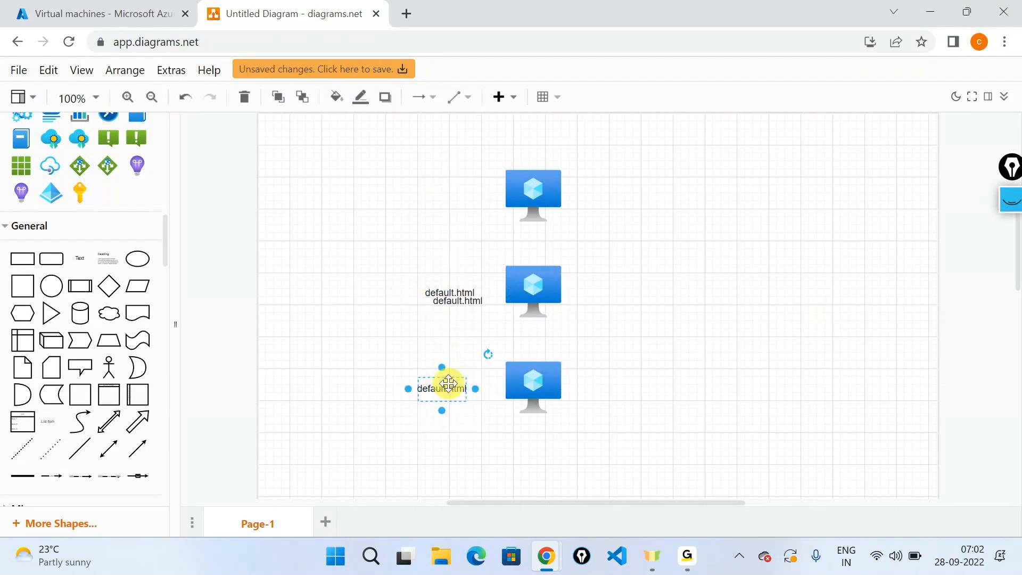
{"action": "left_click_drag", "start_coordinate": [456, 298], "coordinate": [445, 194]}
{"action": "left_click", "coordinate": [713, 241]}
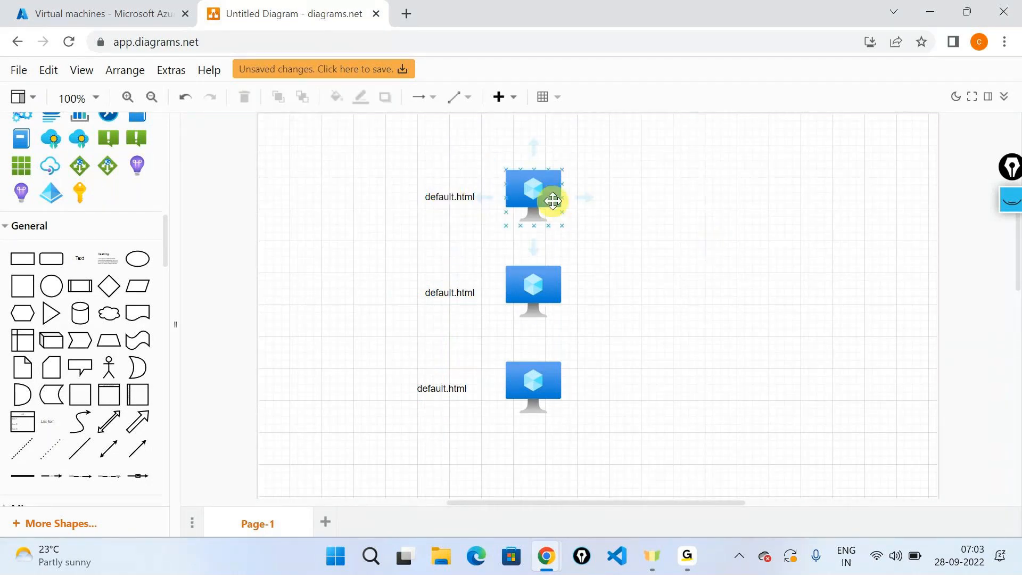
- Place an Azure availability set icon to the right of the virtual machines and shrink it to a small symbol
{"action": "left_click", "coordinate": [541, 281]}
{"action": "left_click", "coordinate": [538, 380]}
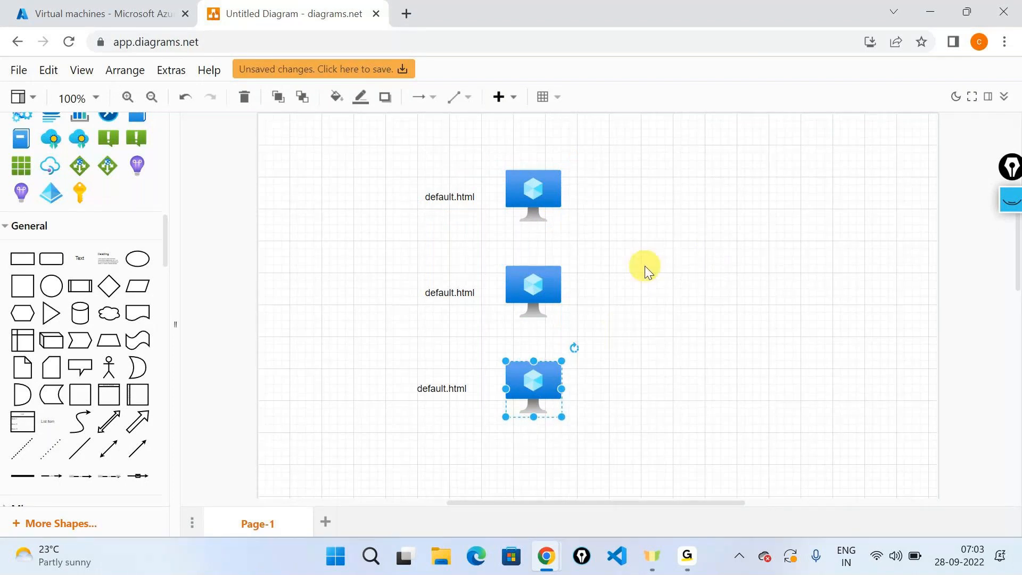
{"action": "scroll", "coordinate": [63, 325], "scroll_direction": "up", "scroll_amount": 6}
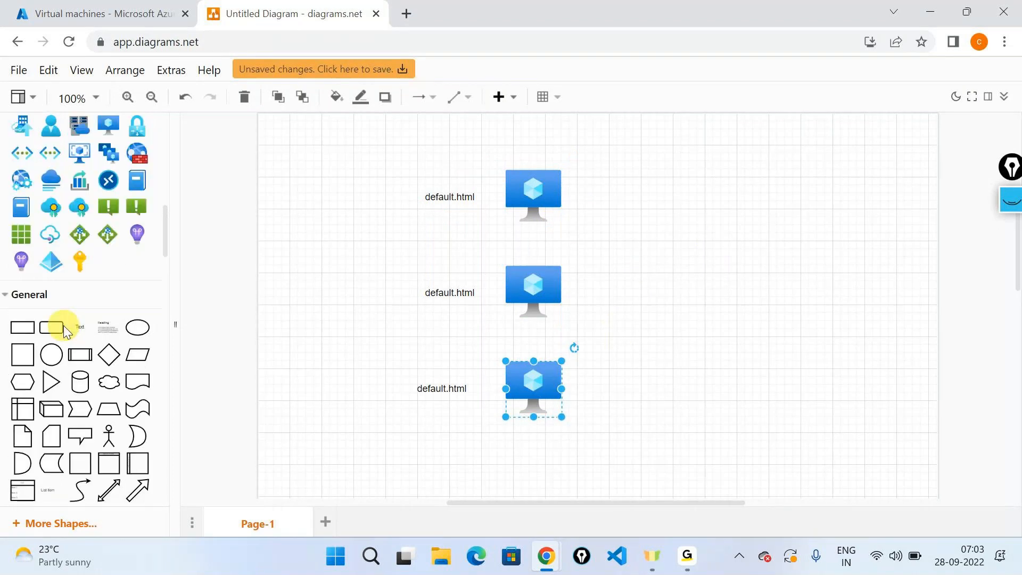
{"action": "scroll", "coordinate": [62, 325], "scroll_direction": "up", "scroll_amount": 10}
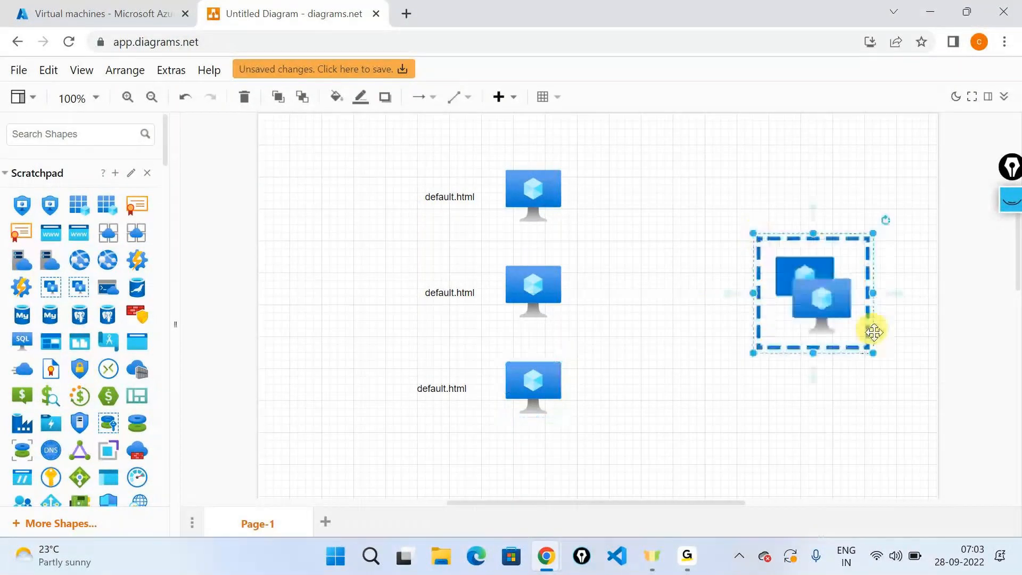
{"action": "left_click_drag", "start_coordinate": [870, 350], "coordinate": [784, 290]}
- Connect each of the three virtual machines to the availability set icon with an arrow
{"action": "left_click", "coordinate": [534, 193]}
{"action": "left_click_drag", "start_coordinate": [567, 203], "coordinate": [776, 290]}
{"action": "left_click", "coordinate": [548, 282]}
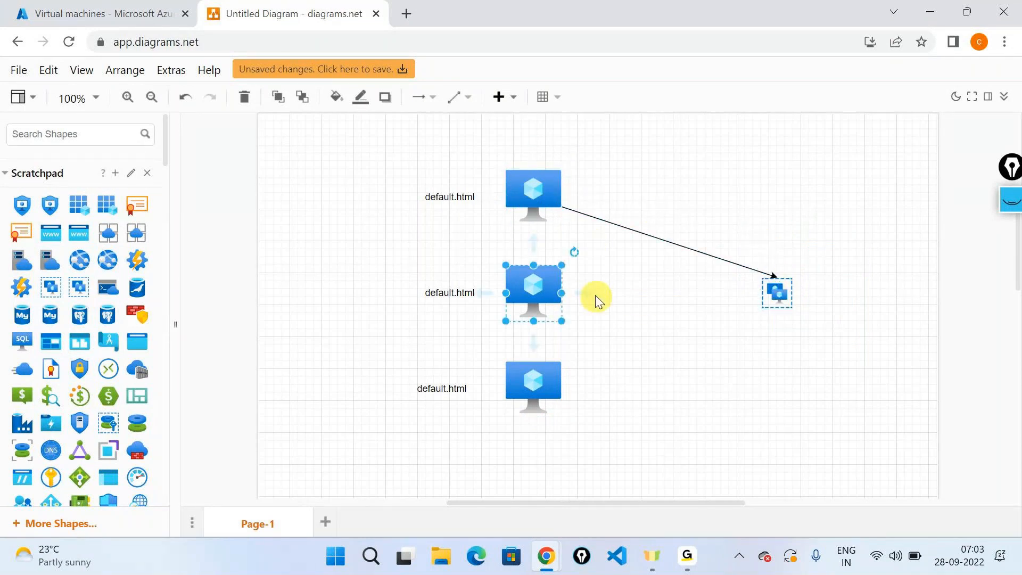
{"action": "left_click_drag", "start_coordinate": [586, 294], "coordinate": [756, 301]}
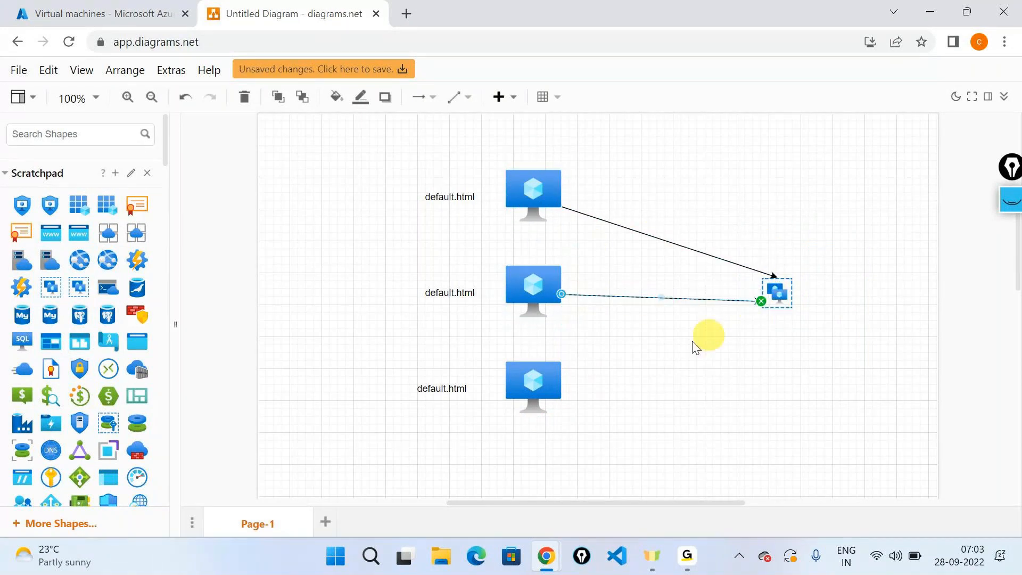
{"action": "left_click", "coordinate": [554, 375]}
{"action": "left_click_drag", "start_coordinate": [586, 388], "coordinate": [776, 309]}
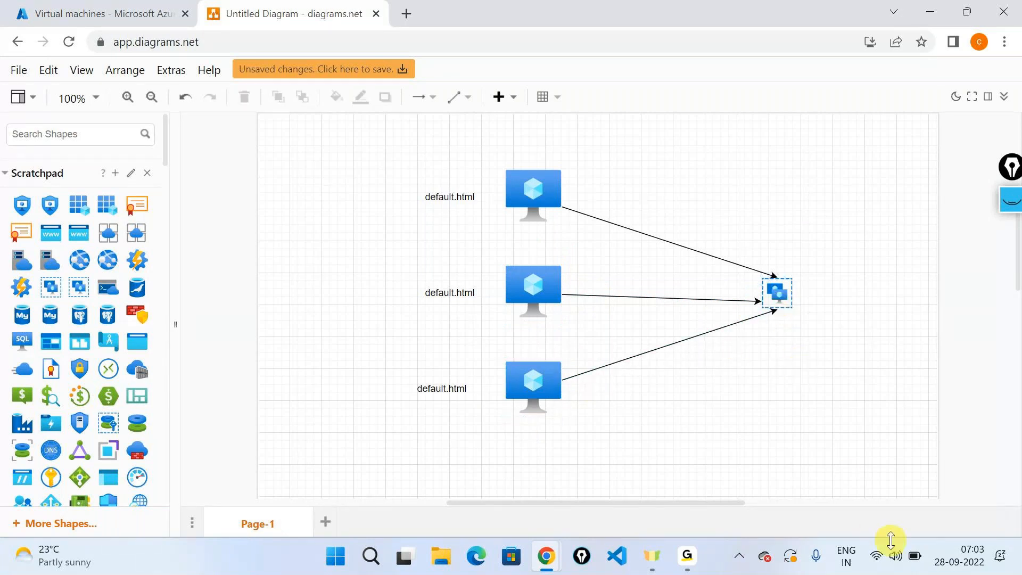
{"action": "left_click", "coordinate": [461, 199]}
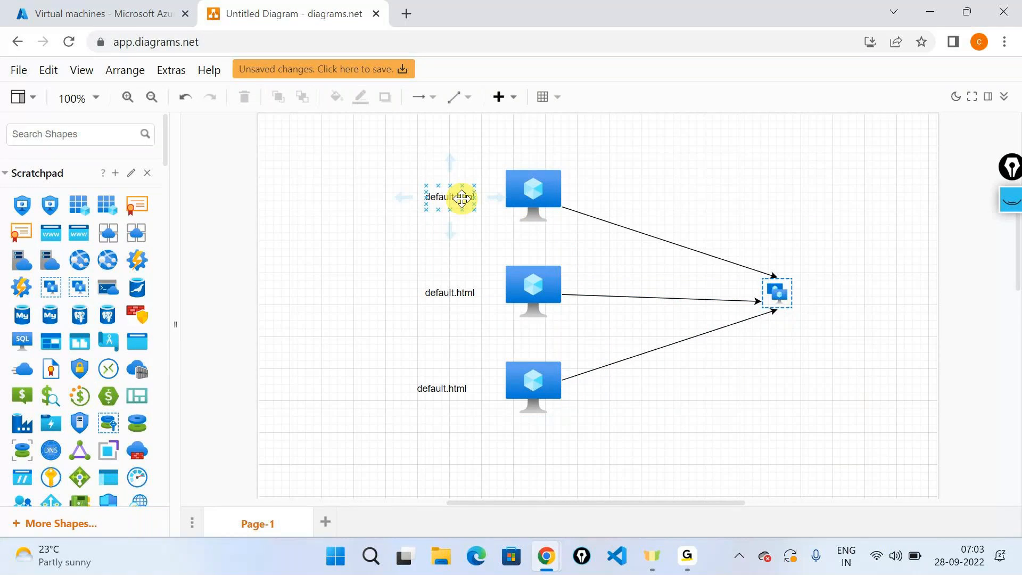
{"action": "left_click", "coordinate": [531, 253]}
{"action": "left_click", "coordinate": [831, 101]}
{"action": "left_click", "coordinate": [277, 310]}
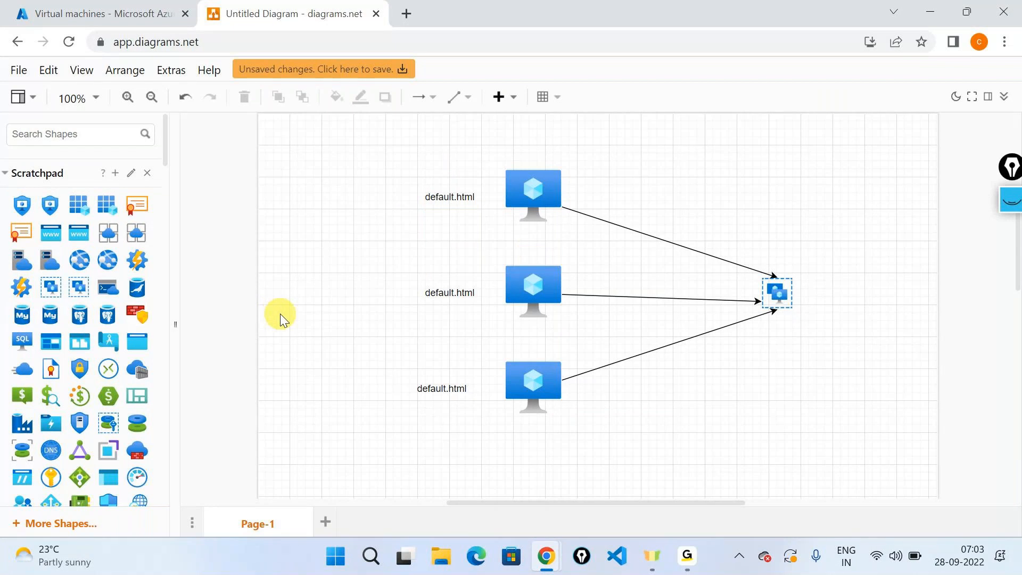
{"action": "left_click", "coordinate": [686, 556]}
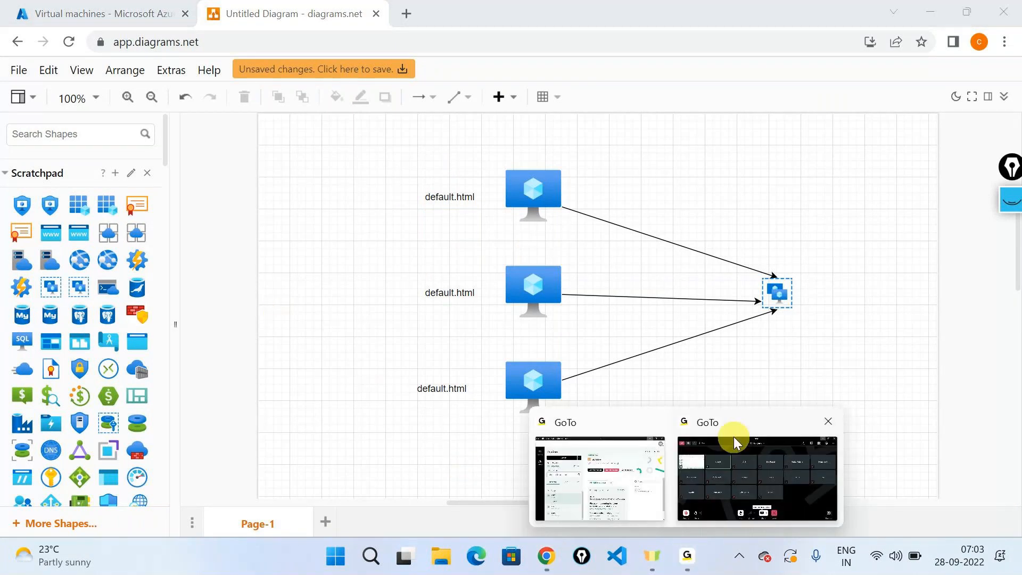
{"action": "left_click", "coordinate": [733, 436]}
{"action": "left_click", "coordinate": [939, 10]}
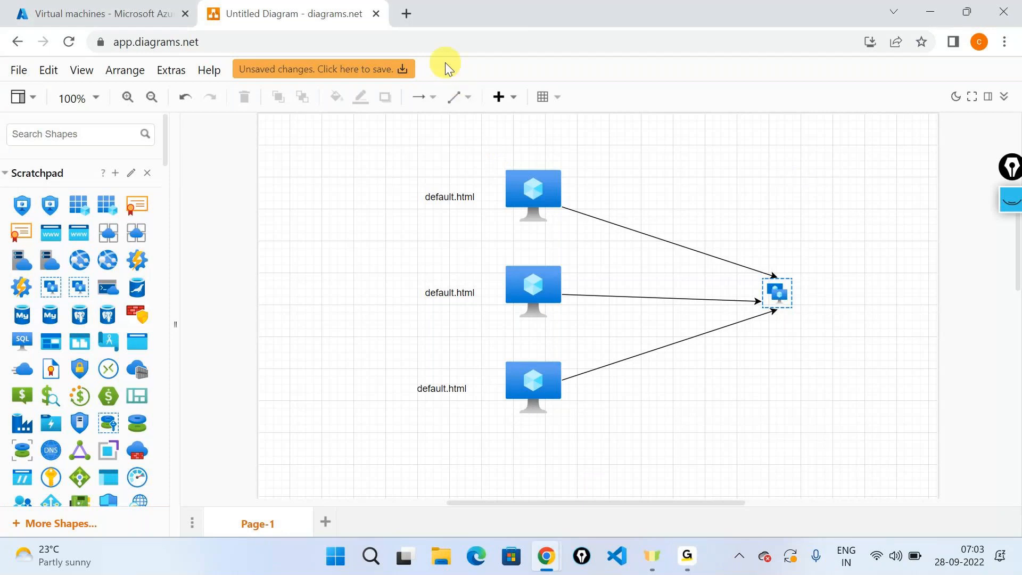
{"action": "left_click", "coordinate": [778, 292]}
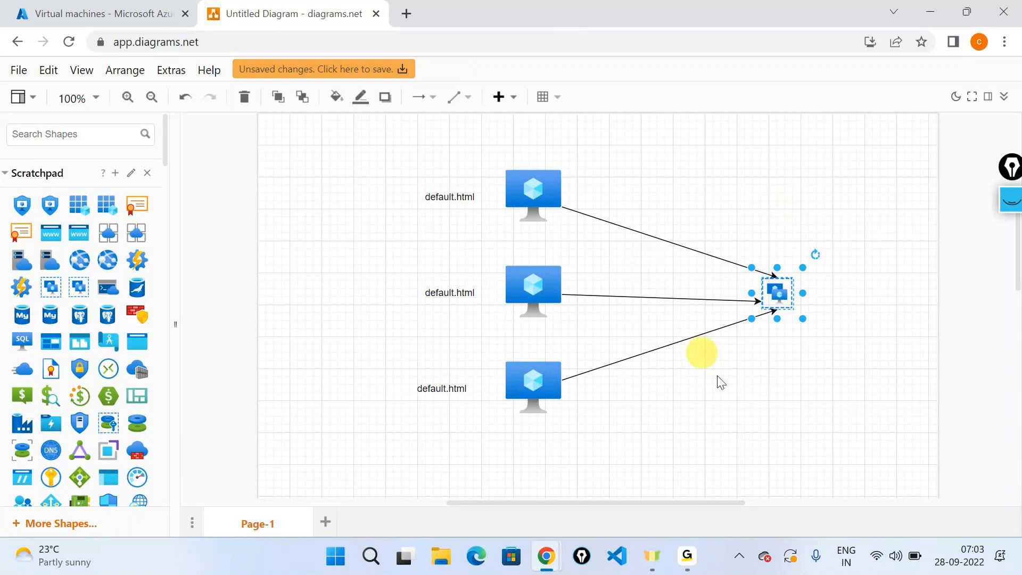
{"action": "left_click", "coordinate": [740, 403]}
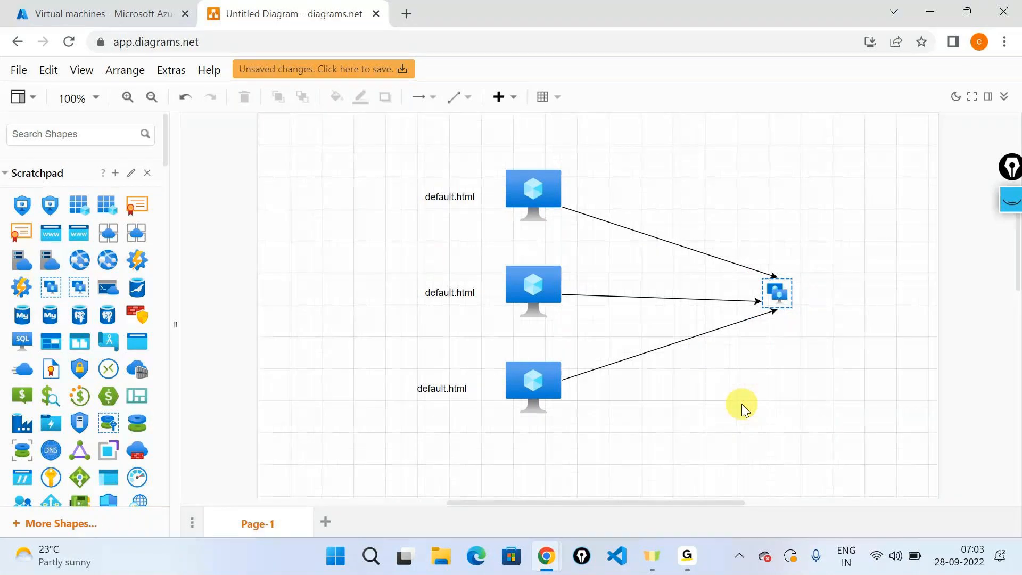
- Add a text label reading "2 fault and 2 Update domains" to the right of the availability set icon
{"action": "left_click", "coordinate": [800, 288]}
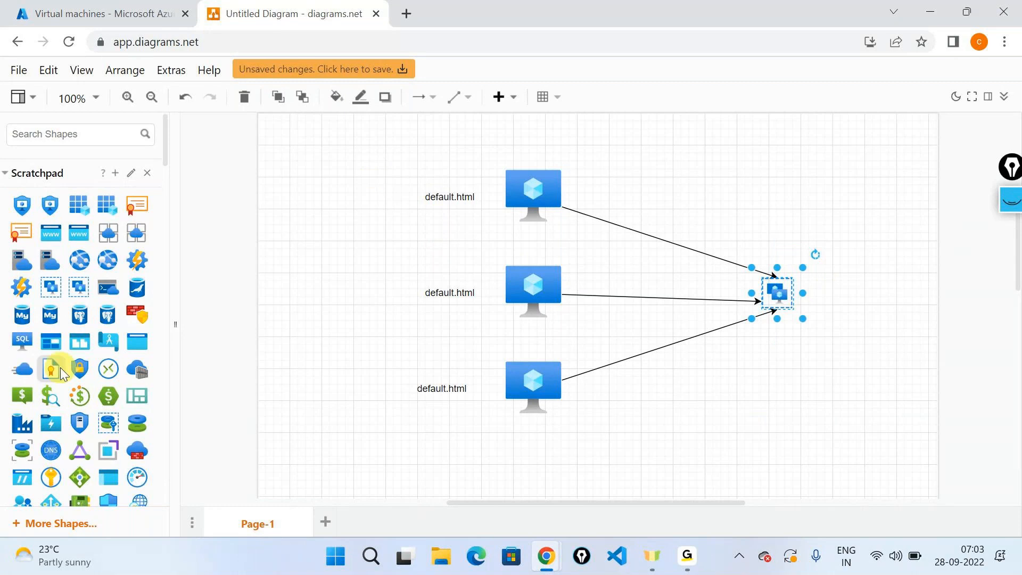
{"action": "scroll", "coordinate": [60, 368], "scroll_direction": "down", "scroll_amount": 3}
{"action": "scroll", "coordinate": [65, 373], "scroll_direction": "down", "scroll_amount": 7}
{"action": "left_click_drag", "start_coordinate": [83, 343], "coordinate": [948, 377]}
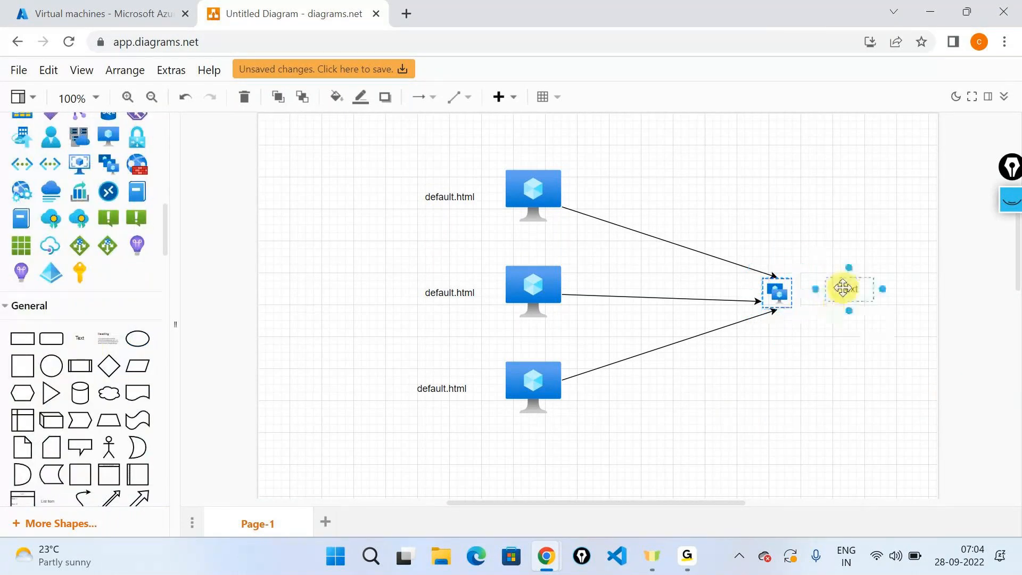
{"action": "type", "text": "2 fa"}
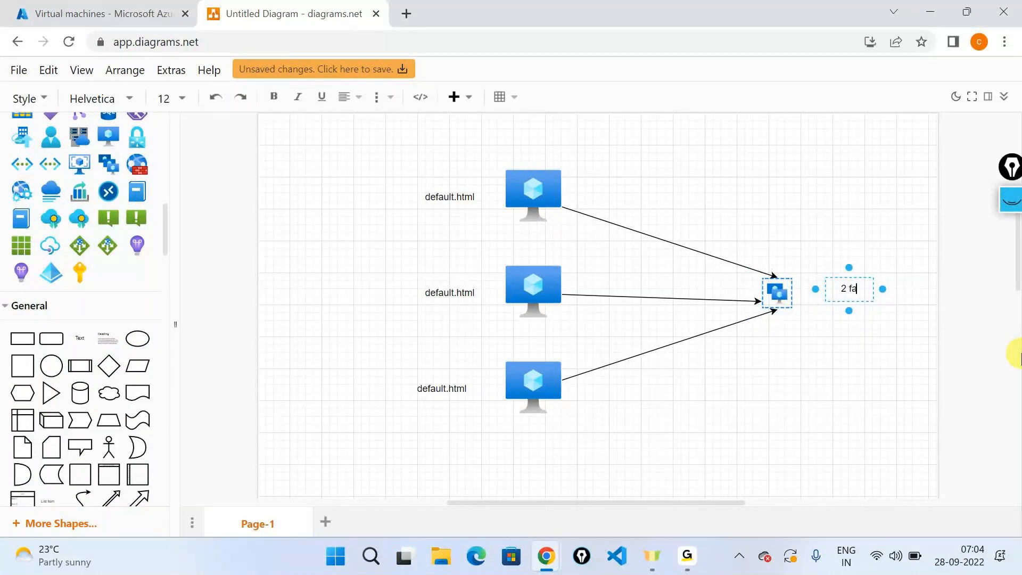
{"action": "type", "text": "ult and 2"}
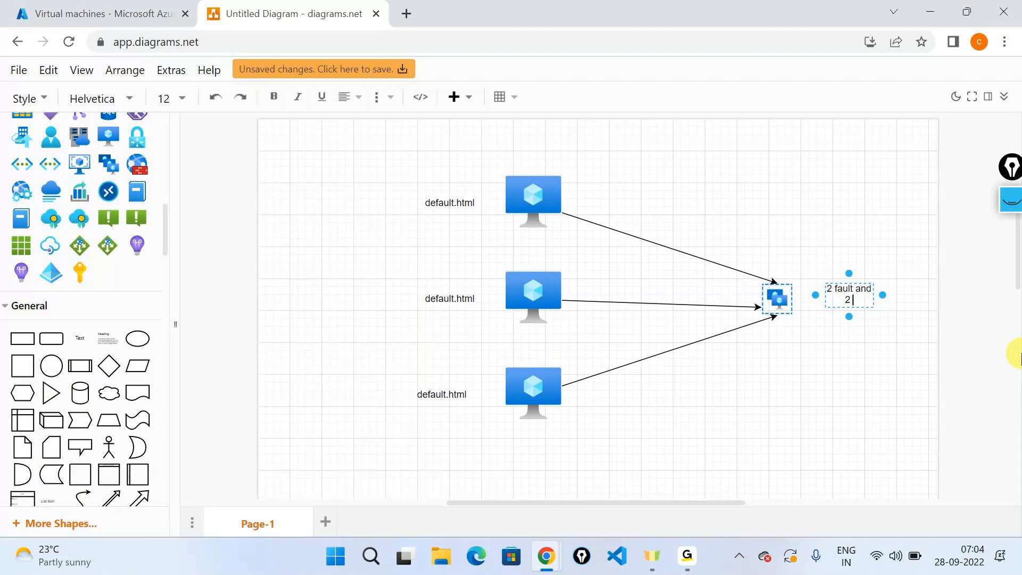
{"action": "type", "text": " Update domains"}
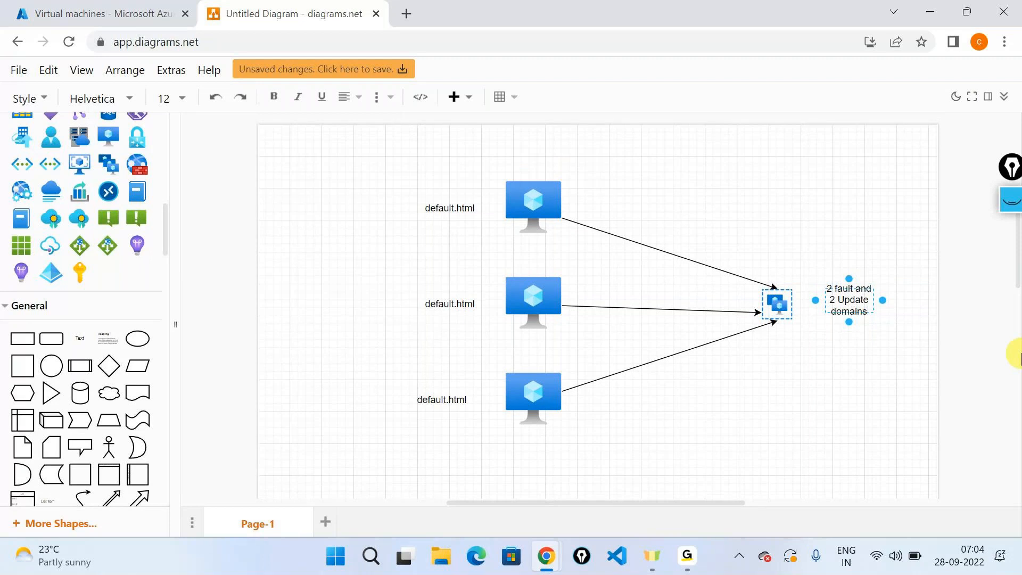
{"action": "left_click", "coordinate": [926, 402]}
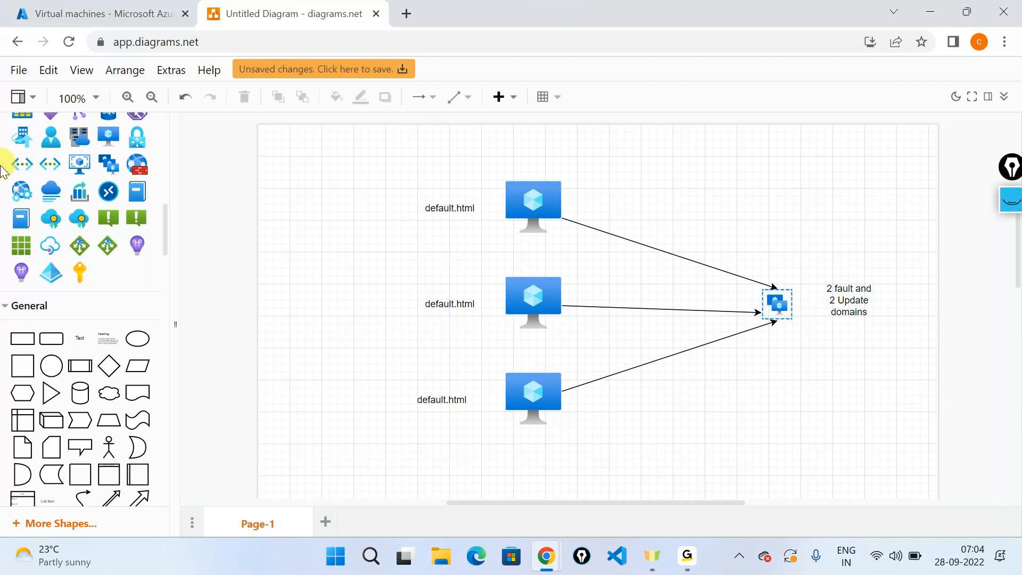
- Place an Actor figure to the far left of the virtual machines, just outside the page edge
{"action": "scroll", "coordinate": [123, 378], "scroll_direction": "down", "scroll_amount": 2}
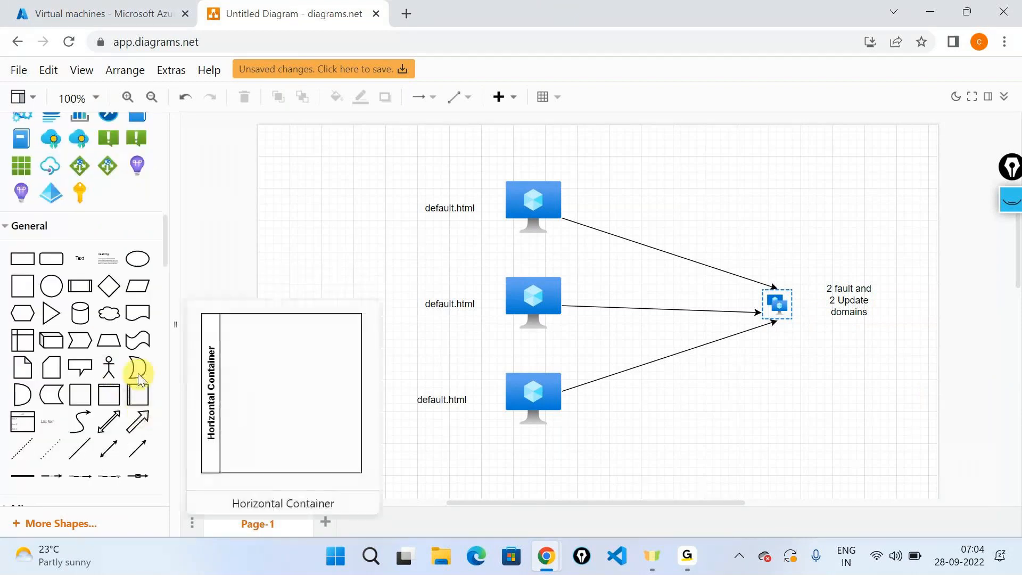
{"action": "left_click_drag", "start_coordinate": [139, 379], "coordinate": [281, 269]}
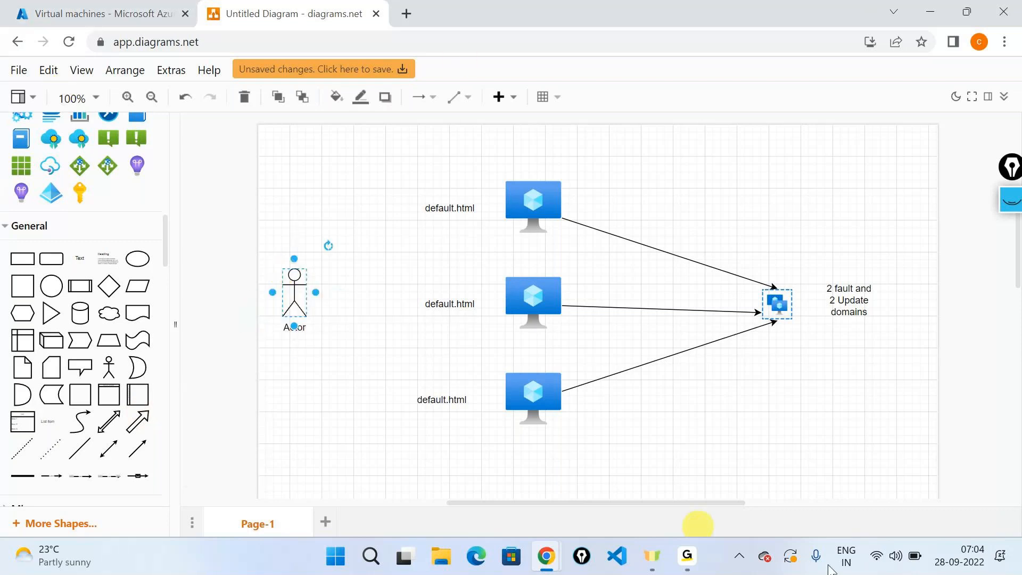
{"action": "left_click_drag", "start_coordinate": [295, 295], "coordinate": [217, 300]}
{"action": "left_click", "coordinate": [303, 358]}
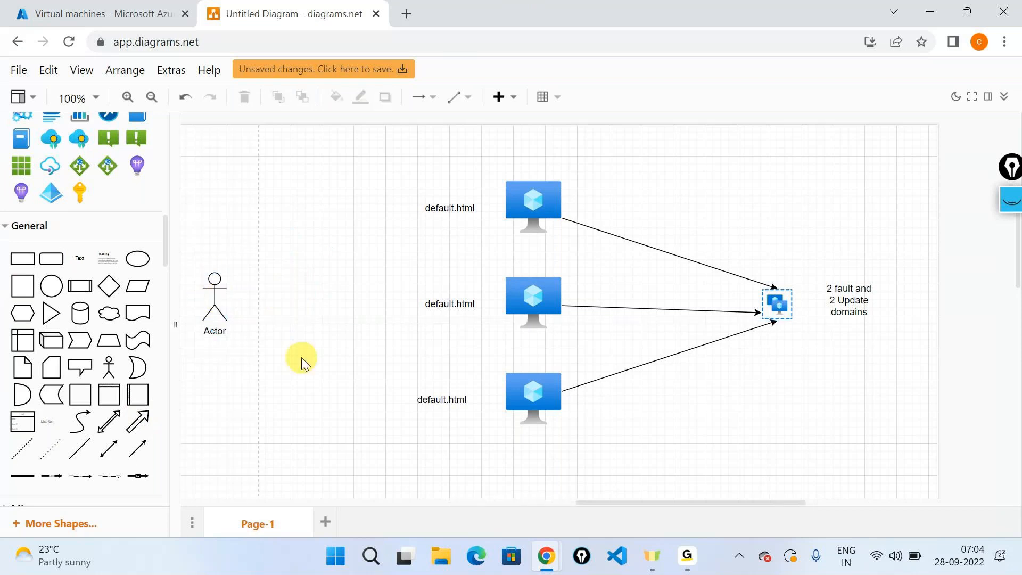
{"action": "left_click", "coordinate": [531, 199]}
{"action": "left_click", "coordinate": [532, 298]}
{"action": "left_click", "coordinate": [524, 393]}
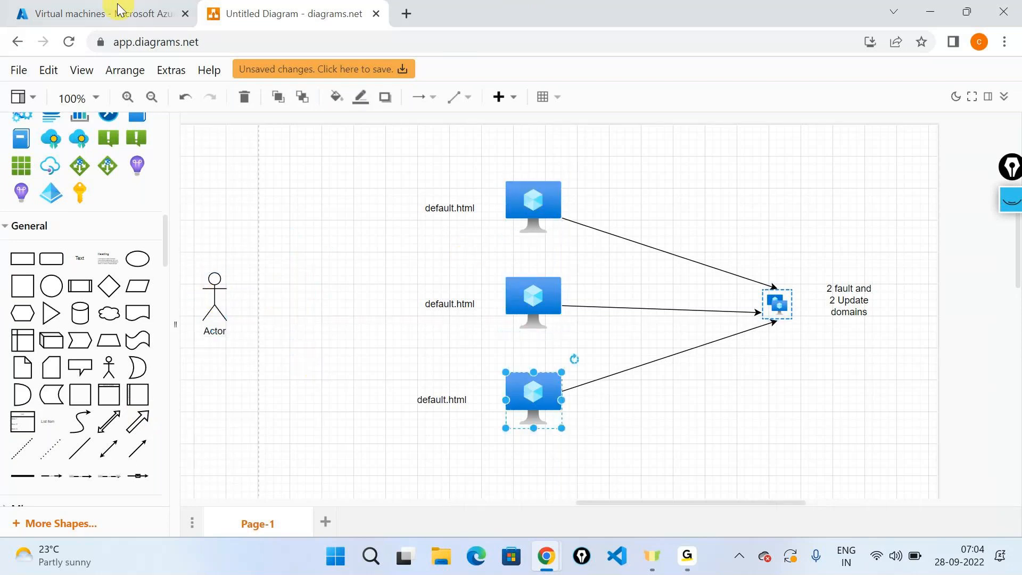
{"action": "left_click", "coordinate": [548, 201]}
{"action": "left_click", "coordinate": [556, 304]}
{"action": "left_click", "coordinate": [534, 394]}
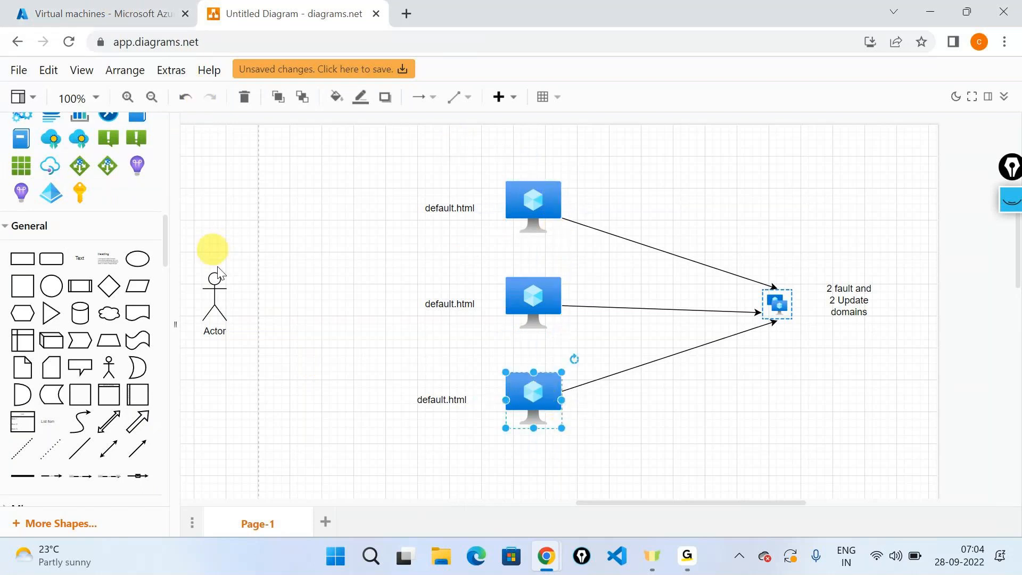
- Duplicate the Actor figure and place the copy slightly above and to the right of the original
{"action": "left_click", "coordinate": [218, 291]}
{"action": "left_click_drag", "start_coordinate": [219, 291], "coordinate": [243, 265]}
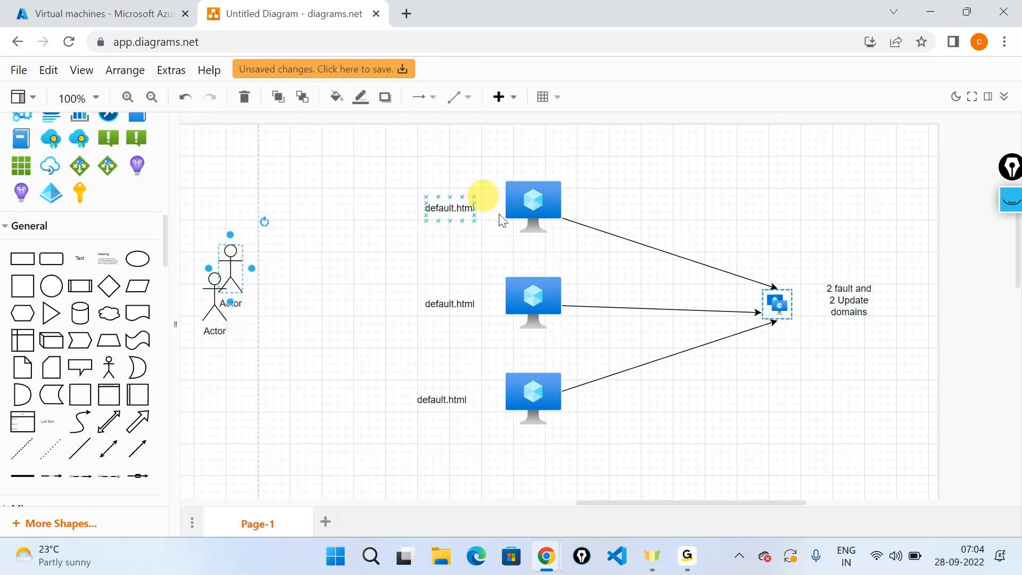
- With the on-screen annotation pen, draw three blue lines from the actors towards the default.html labels and handwrite an underlined "Load balancer" above them
{"action": "left_click", "coordinate": [1001, 203]}
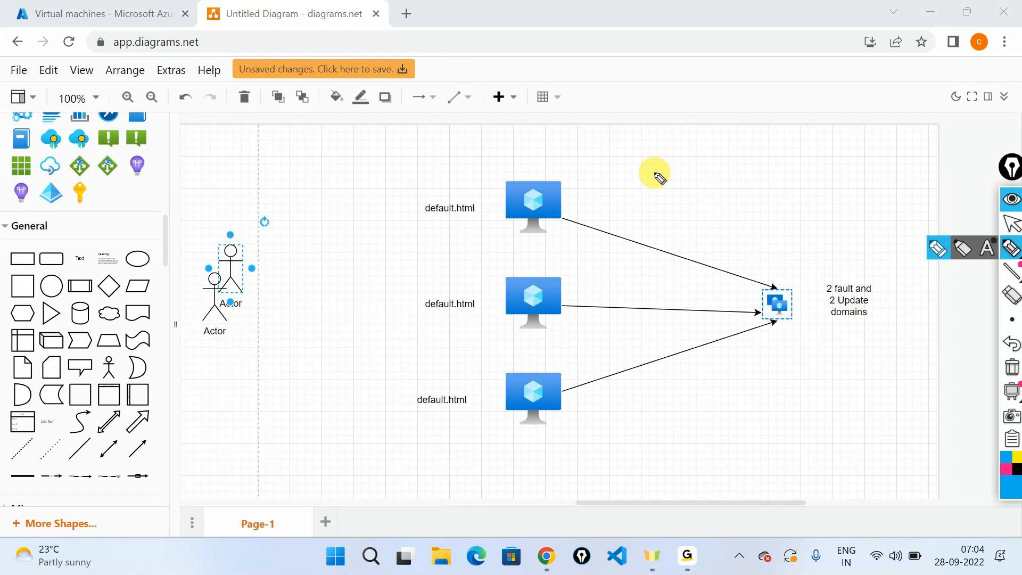
{"action": "left_click_drag", "start_coordinate": [282, 279], "coordinate": [438, 195]}
{"action": "left_click_drag", "start_coordinate": [274, 307], "coordinate": [414, 322]}
{"action": "left_click_drag", "start_coordinate": [280, 341], "coordinate": [410, 420]}
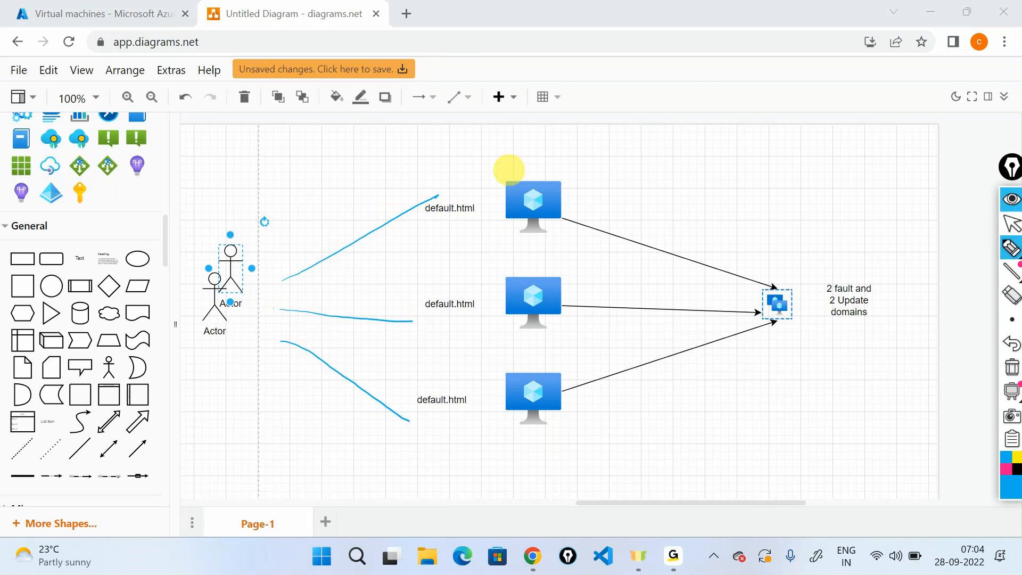
{"action": "mouse_move", "coordinate": [324, 168]}
{"action": "left_mouse_down"}
{"action": "mouse_move", "coordinate": [331, 198]}
{"action": "mouse_move", "coordinate": [351, 182]}
{"action": "mouse_move", "coordinate": [369, 187]}
{"action": "mouse_move", "coordinate": [383, 158]}
{"action": "mouse_move", "coordinate": [408, 175]}
{"action": "mouse_move", "coordinate": [488, 136]}
{"action": "left_mouse_up"}
{"action": "left_click_drag", "start_coordinate": [329, 218], "coordinate": [500, 159]}
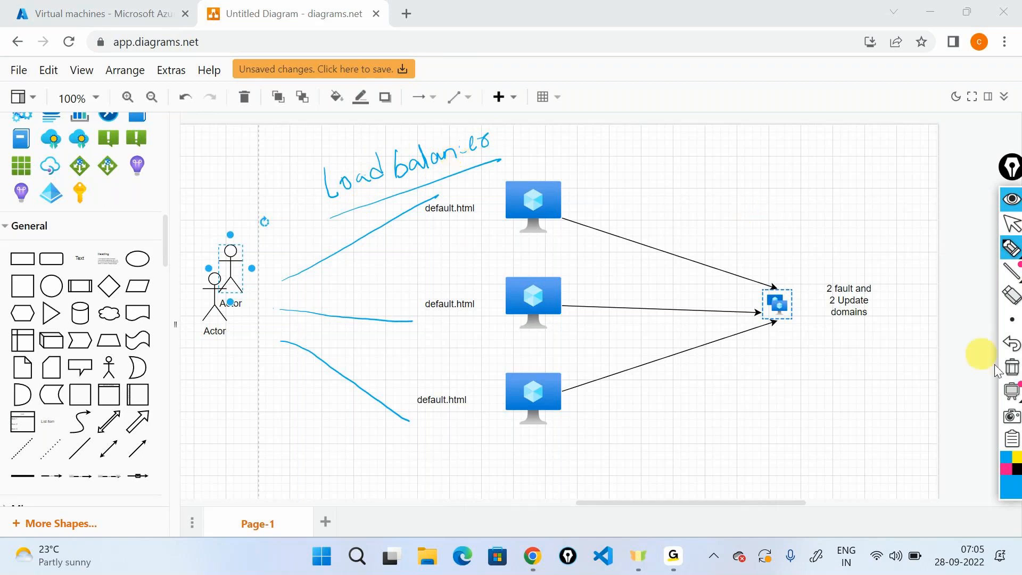
- Clear all the on-screen pen annotations from the diagram and collapse the annotation toolbar
{"action": "left_click", "coordinate": [1011, 367]}
{"action": "left_click", "coordinate": [1011, 223]}
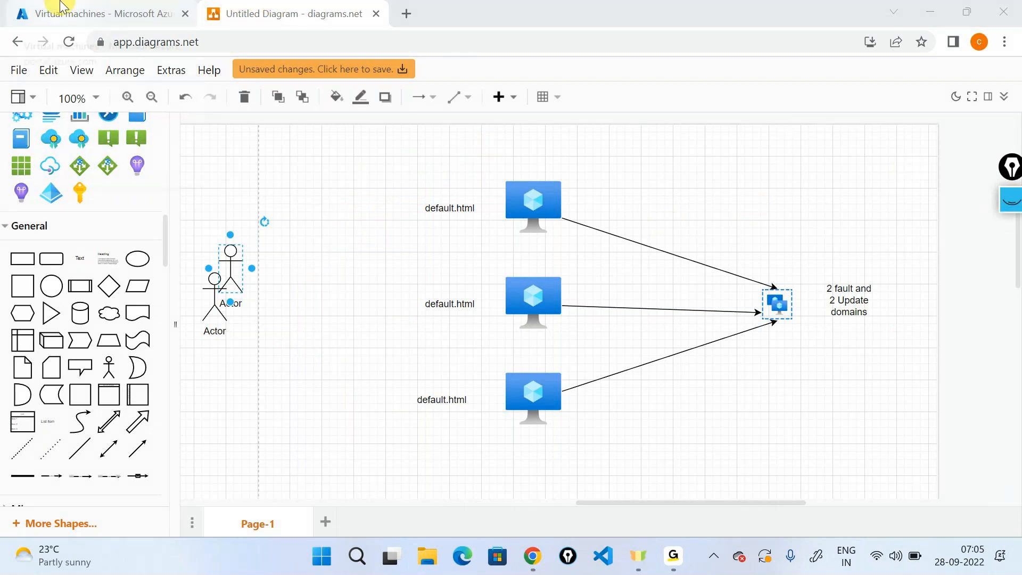
{"action": "mouse_move", "coordinate": [61, 7]}
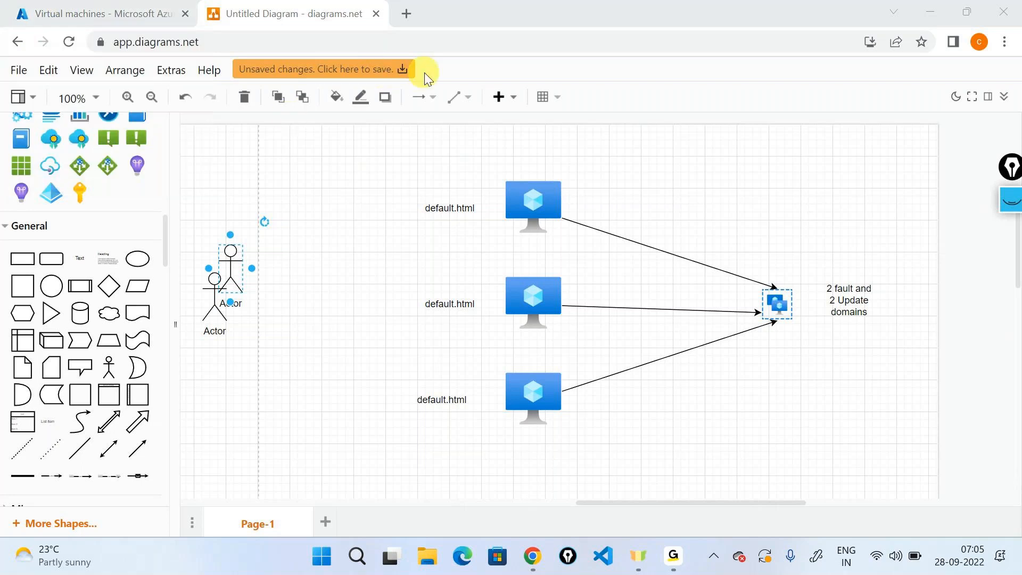
{"action": "key", "text": "alt+Tab"}
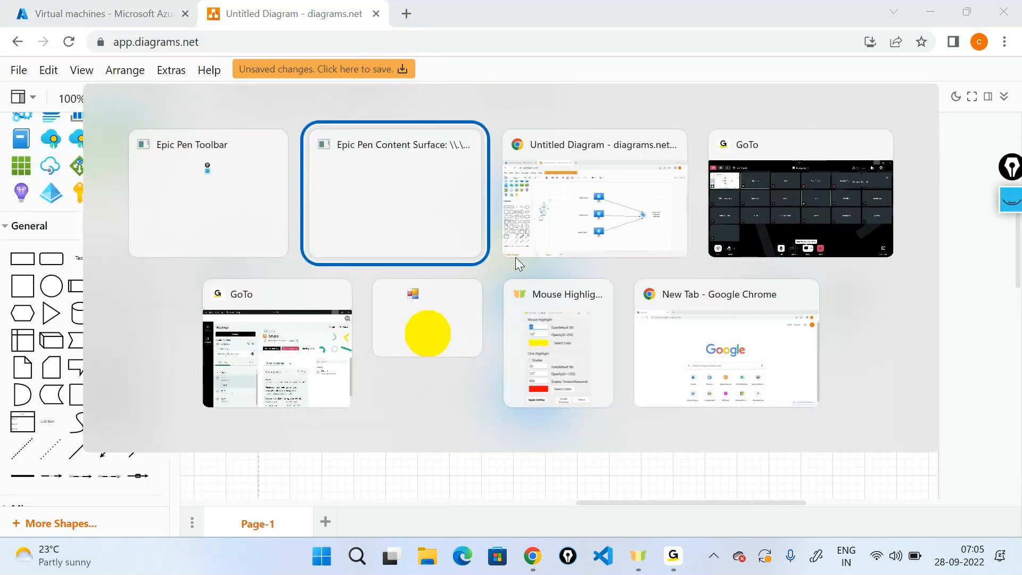
{"action": "left_click", "coordinate": [510, 257]}
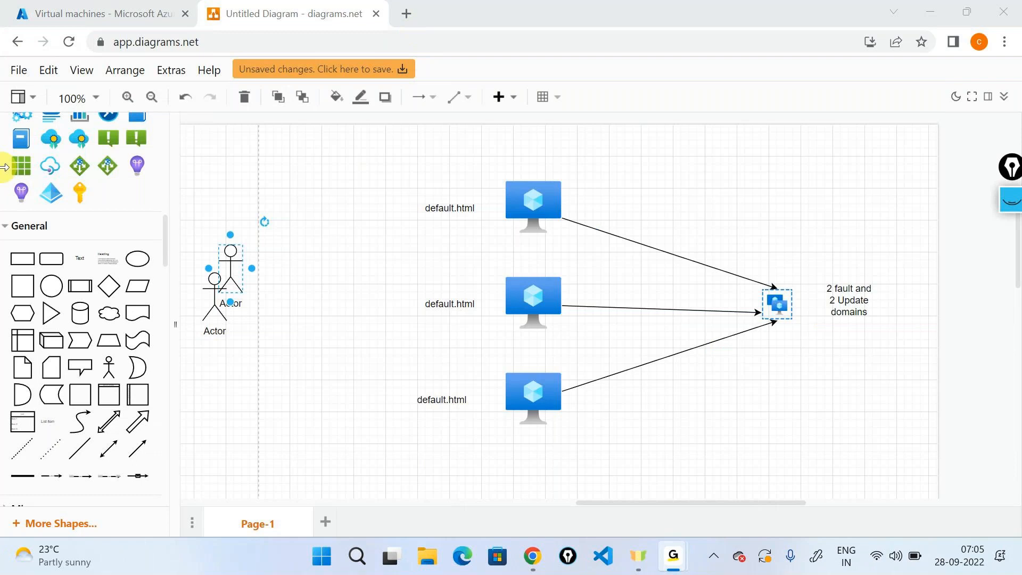
{"action": "left_click", "coordinate": [934, 15]}
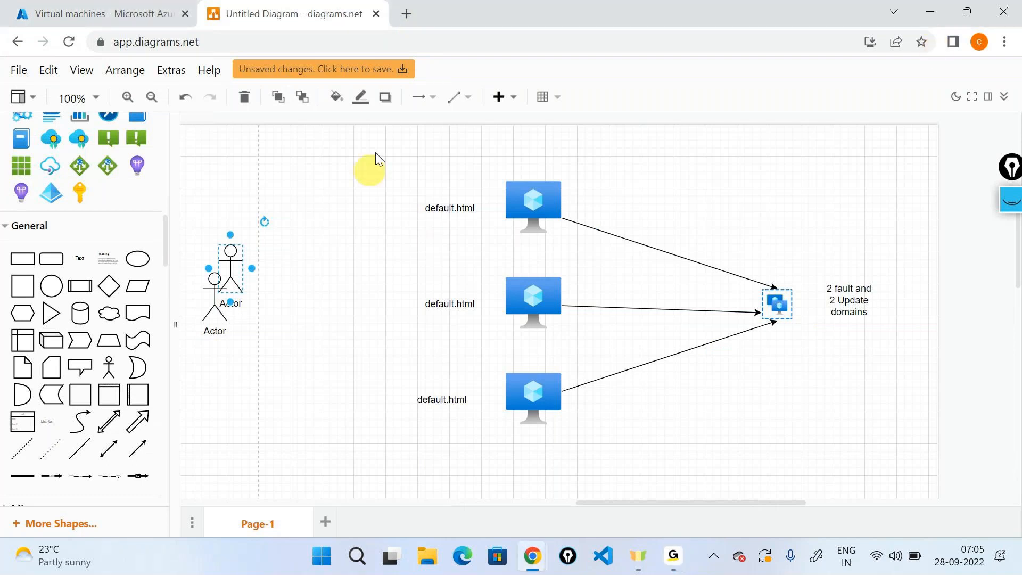
- Place an Azure load balancer icon between the actors and the default.html labels, level with the middle virtual machine
{"action": "left_click", "coordinate": [392, 352]}
{"action": "scroll", "coordinate": [3, 382], "scroll_direction": "up", "scroll_amount": 6}
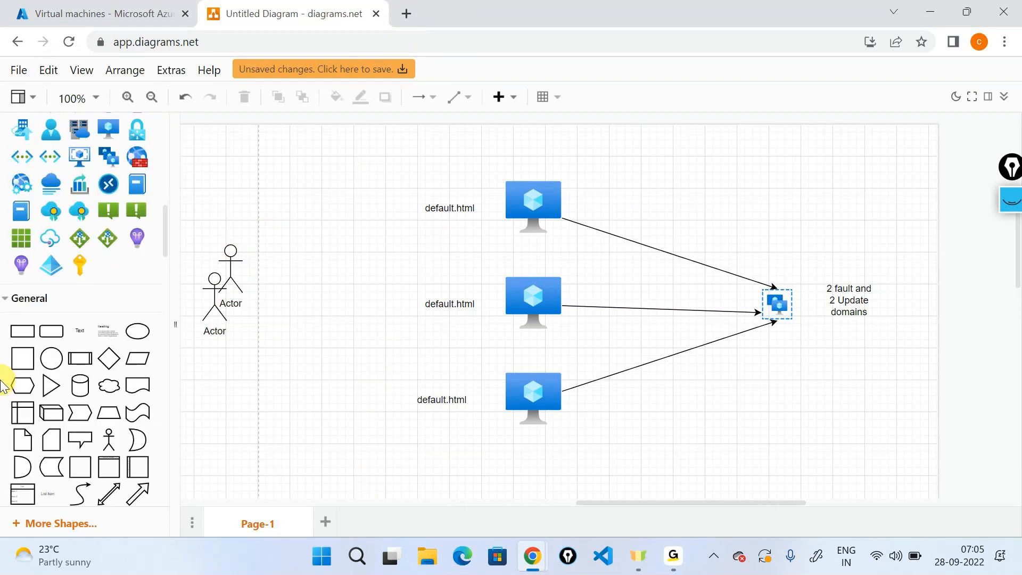
{"action": "scroll", "coordinate": [2, 382], "scroll_direction": "up", "scroll_amount": 2}
{"action": "left_click_drag", "start_coordinate": [79, 158], "coordinate": [288, 277]}
{"action": "left_click_drag", "start_coordinate": [407, 395], "coordinate": [360, 338]}
{"action": "left_click_drag", "start_coordinate": [327, 303], "coordinate": [349, 285]}
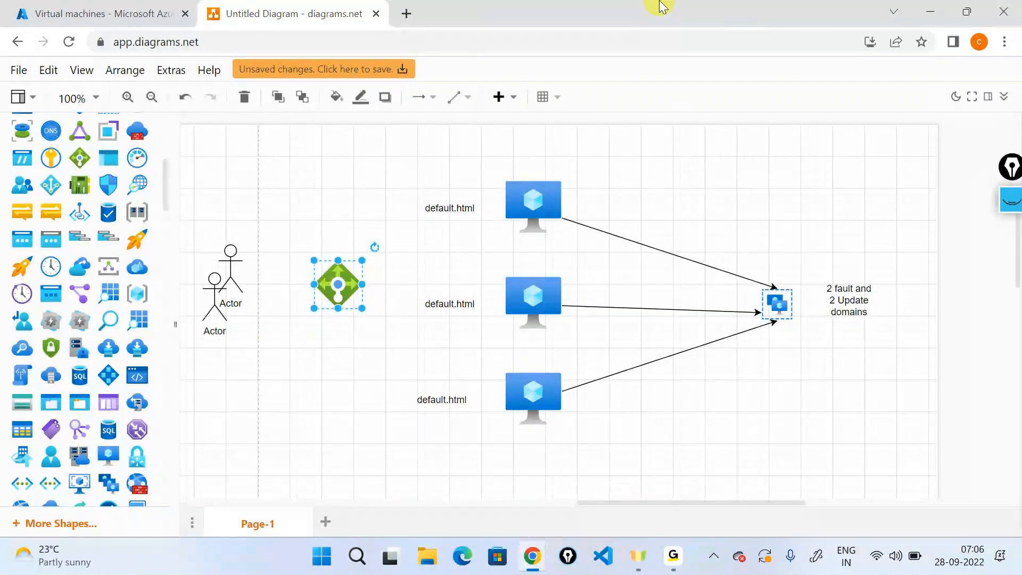
- Switch to the Azure portal, return to its home page and search its resources for "load"
{"action": "left_click", "coordinate": [85, 13]}
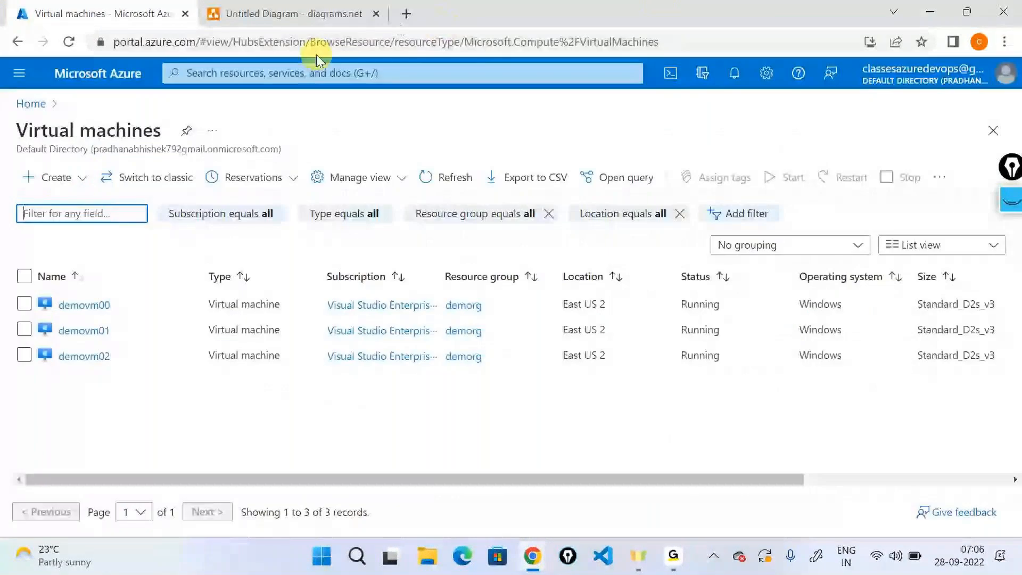
{"action": "left_click", "coordinate": [43, 103]}
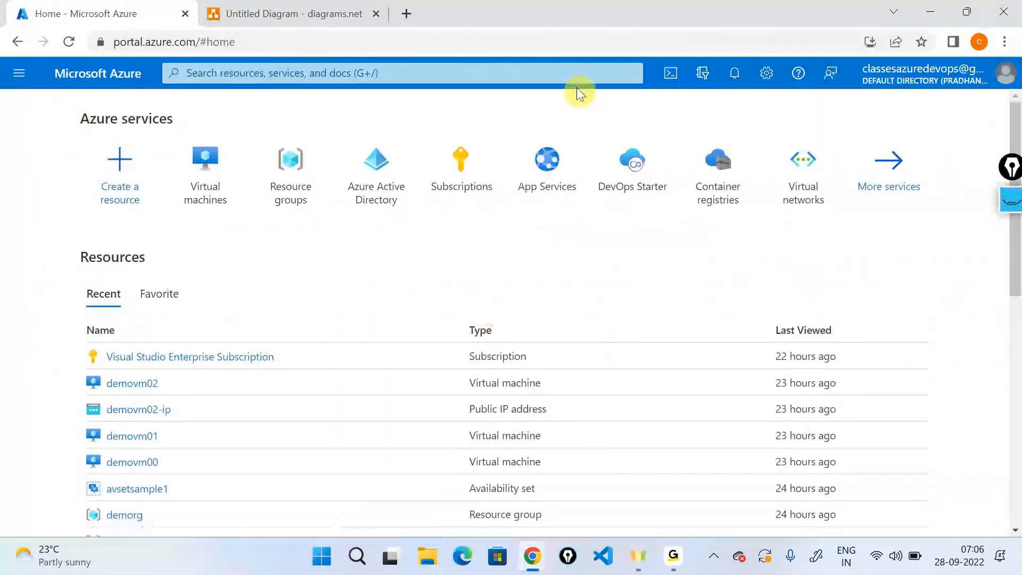
{"action": "left_click", "coordinate": [572, 81]}
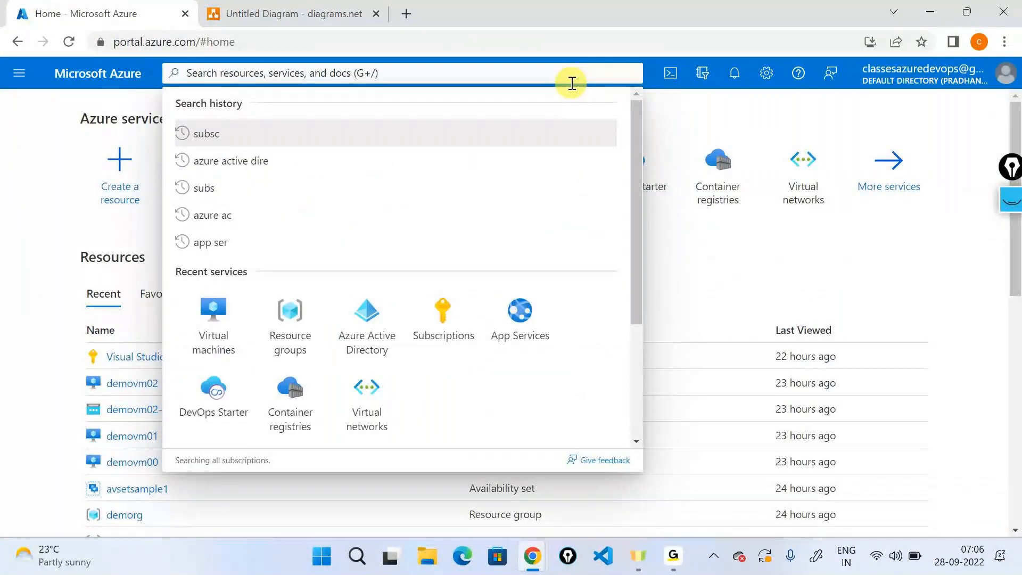
{"action": "type", "text": "load"}
{"action": "key", "text": "alt+Tab"}
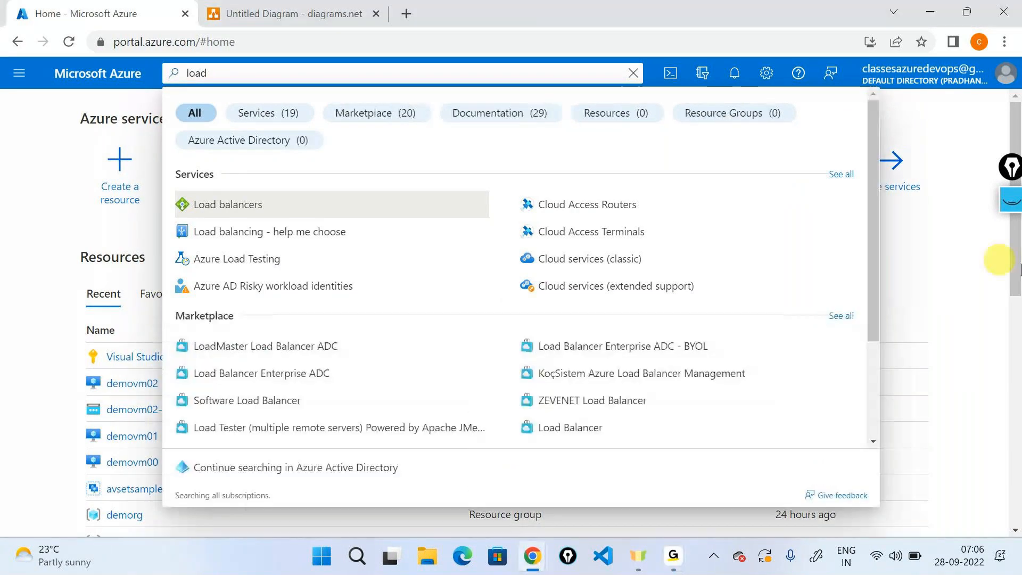
{"action": "left_click", "coordinate": [969, 306]}
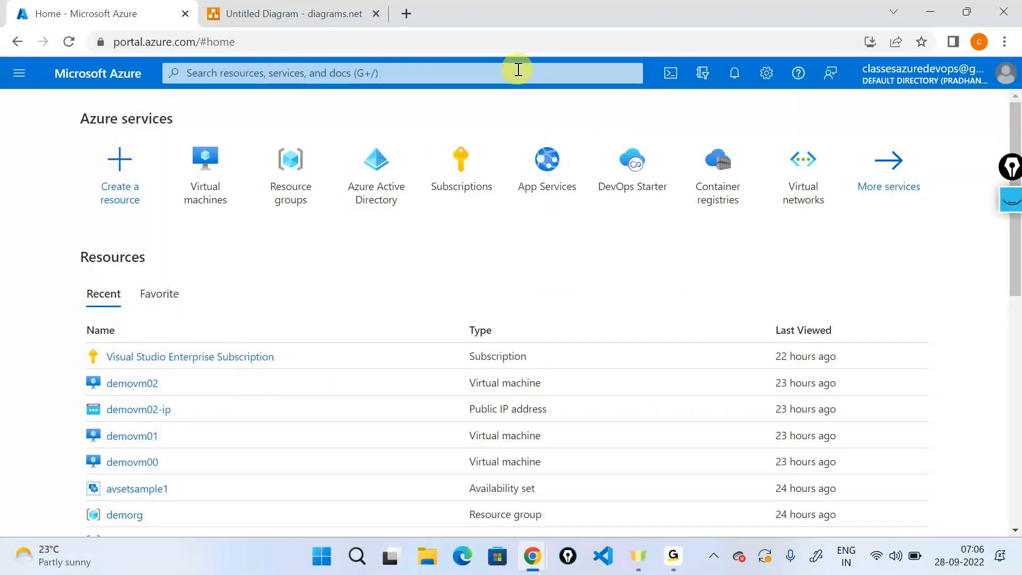
- Open the overview of the virtual machine demovm00 from the Virtual machines list
{"action": "left_click", "coordinate": [227, 158]}
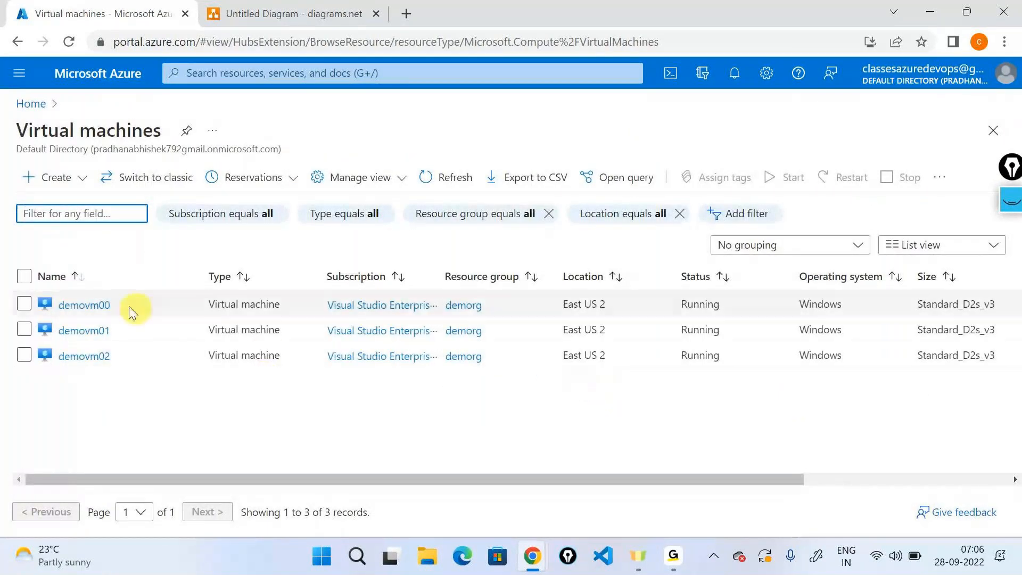
{"action": "left_click", "coordinate": [106, 304]}
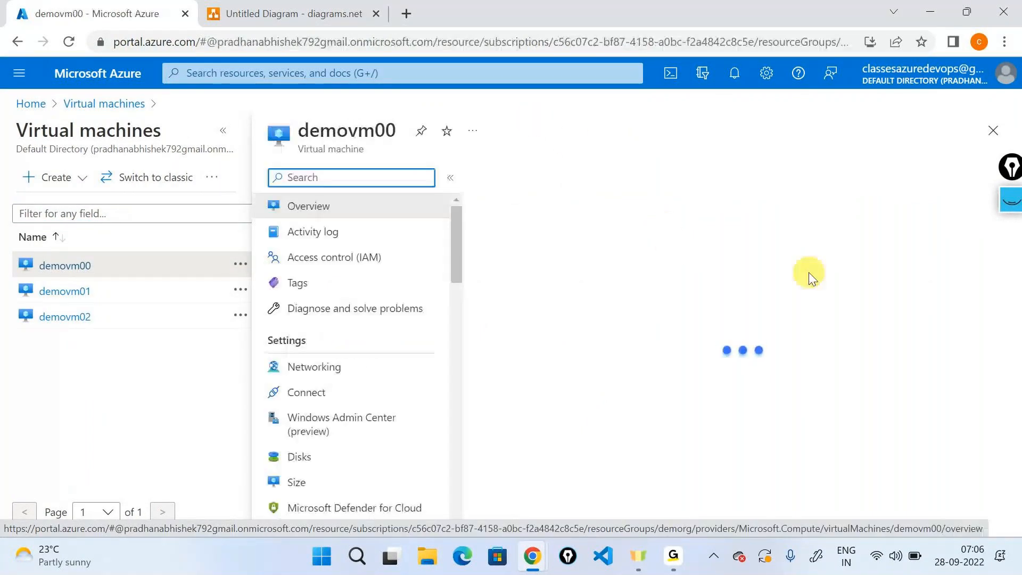
{"action": "double_click", "coordinate": [342, 121]}
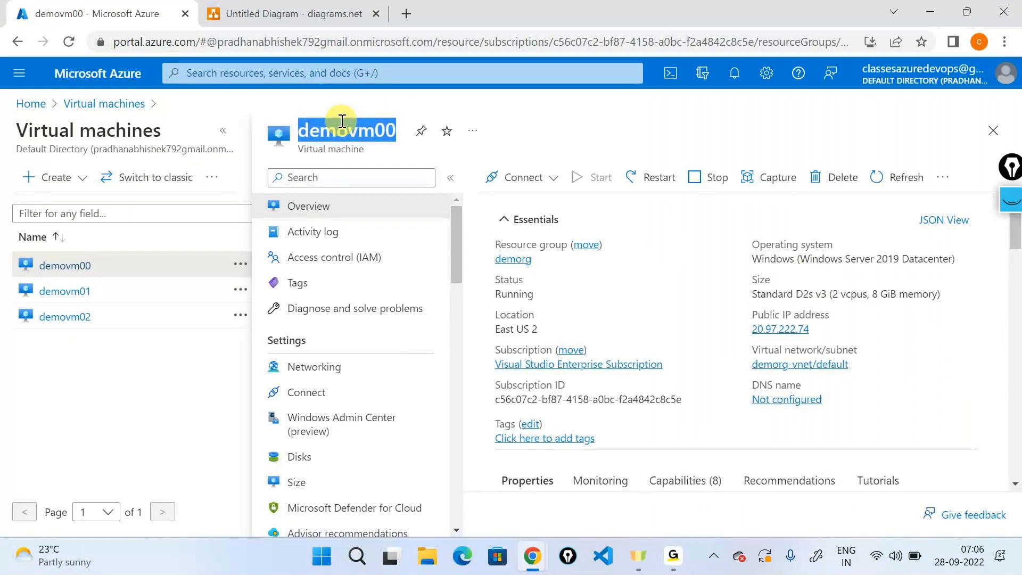
{"action": "key", "text": "ctrl+alt+g"}
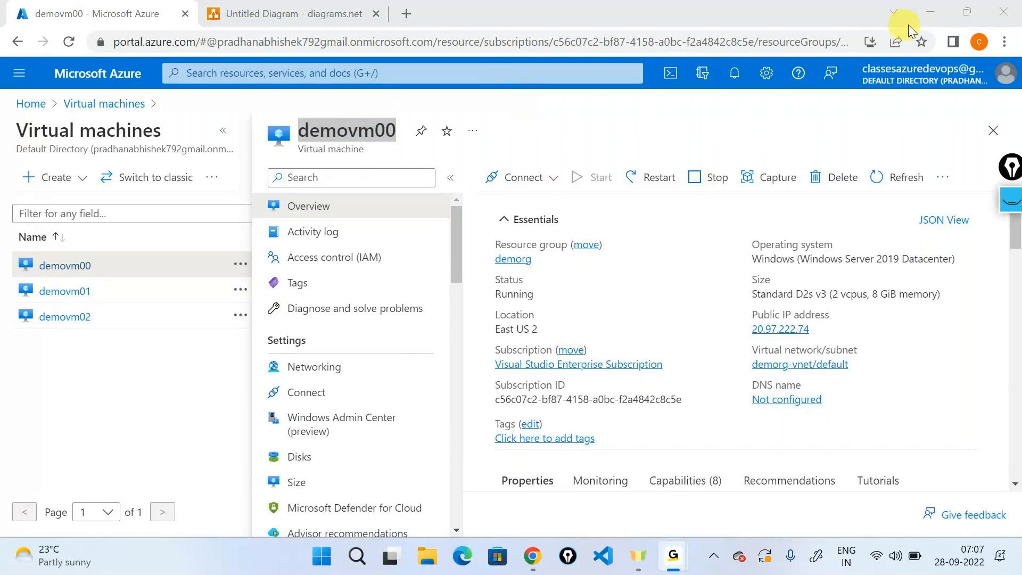
{"action": "left_click", "coordinate": [924, 15]}
{"action": "key", "text": "ctrl+alt+g"}
{"action": "left_click", "coordinate": [925, 12]}
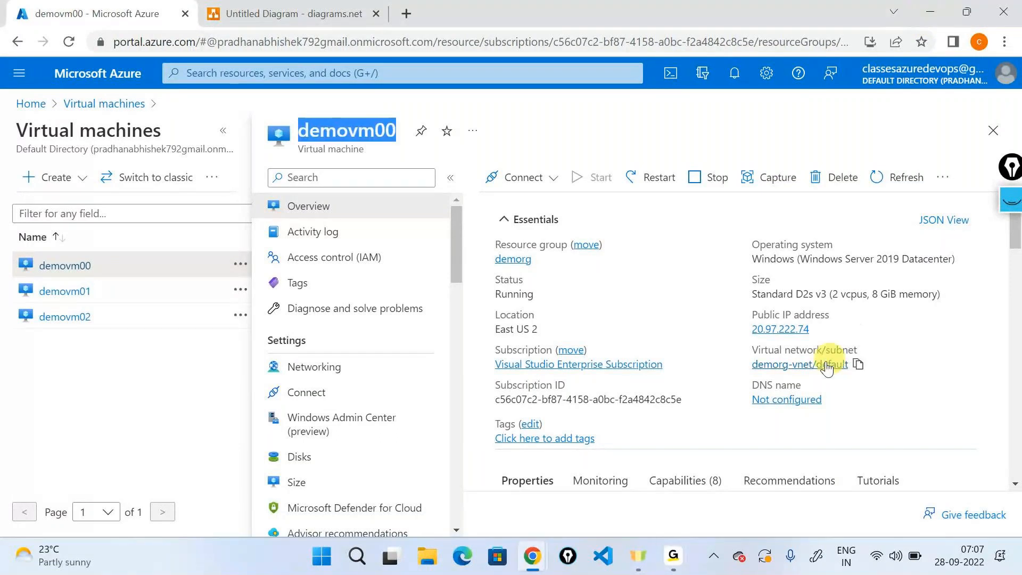
- Copy demovm00's public IP address and load it in a new browser tab
{"action": "left_click", "coordinate": [819, 319]}
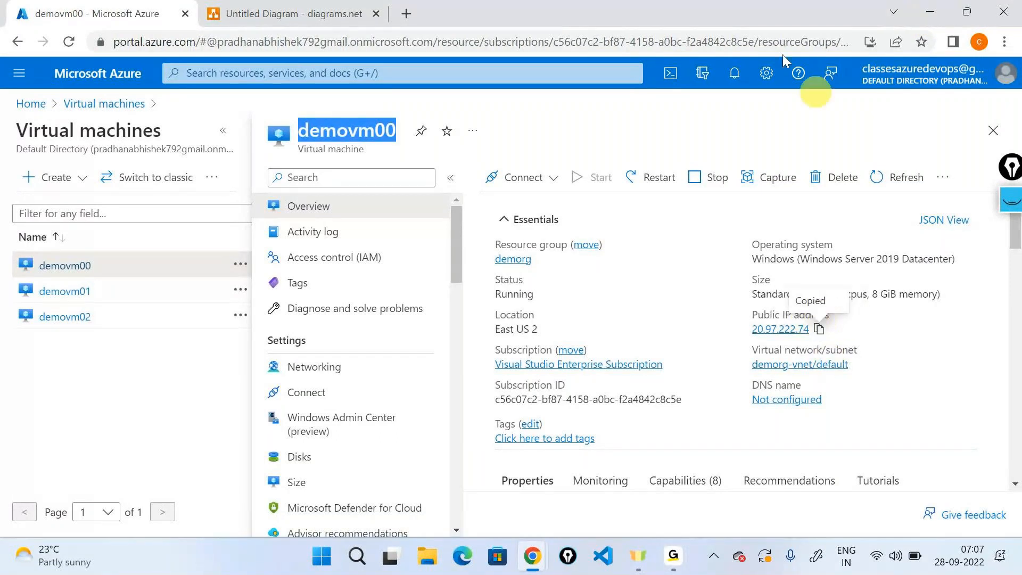
{"action": "left_click", "coordinate": [406, 13]}
{"action": "key", "text": "ctrl+v"}
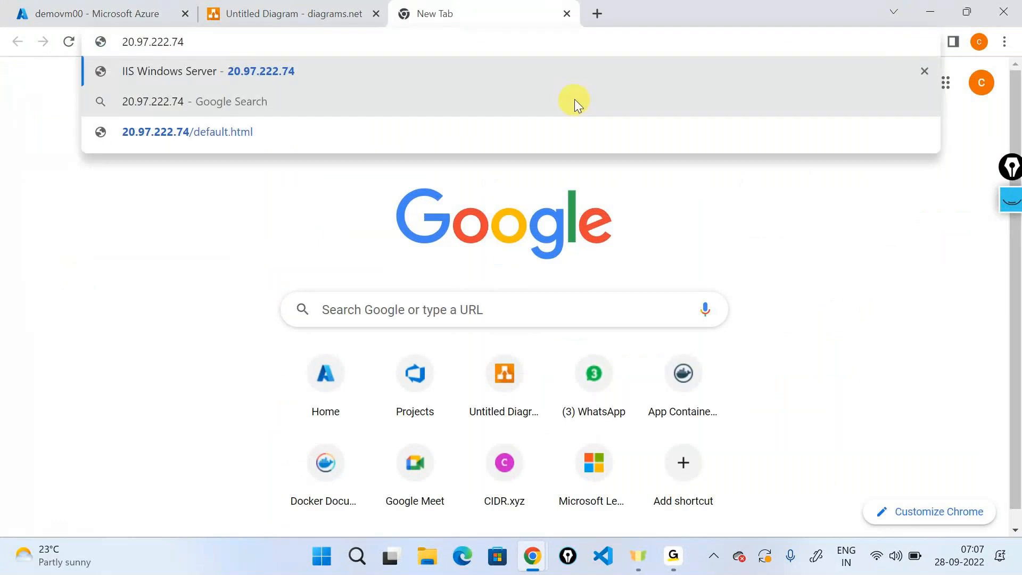
{"action": "key", "text": "Return"}
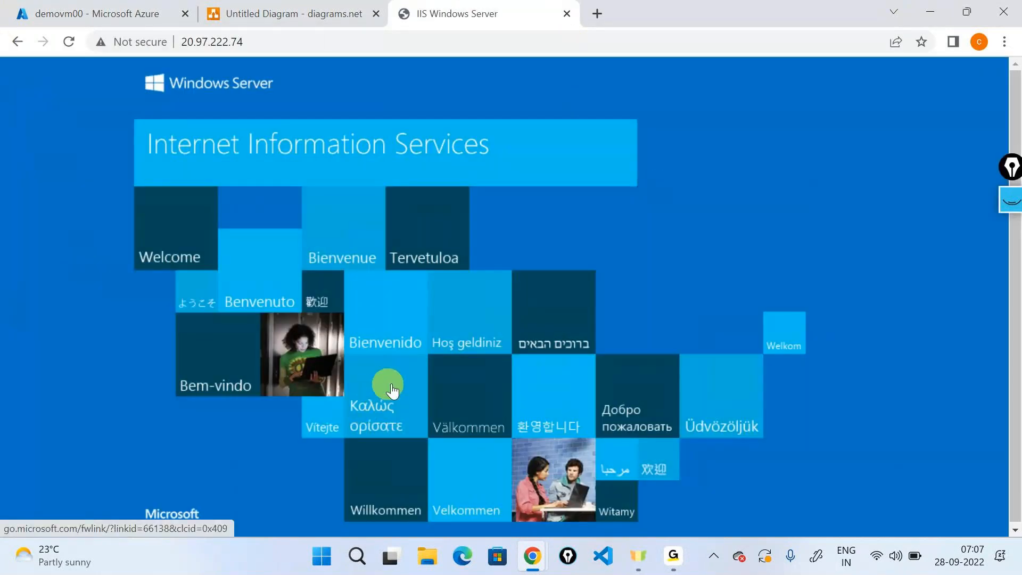
- Return to the Azure portal, copy demovm01's public IP address and load it in another new browser tab
{"action": "left_click", "coordinate": [85, 7]}
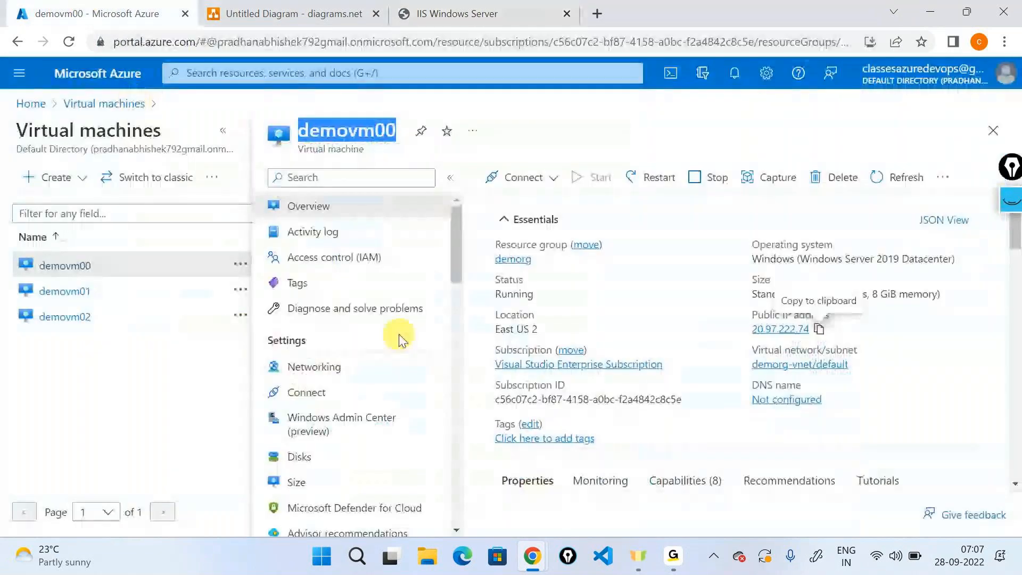
{"action": "left_click", "coordinate": [65, 290]}
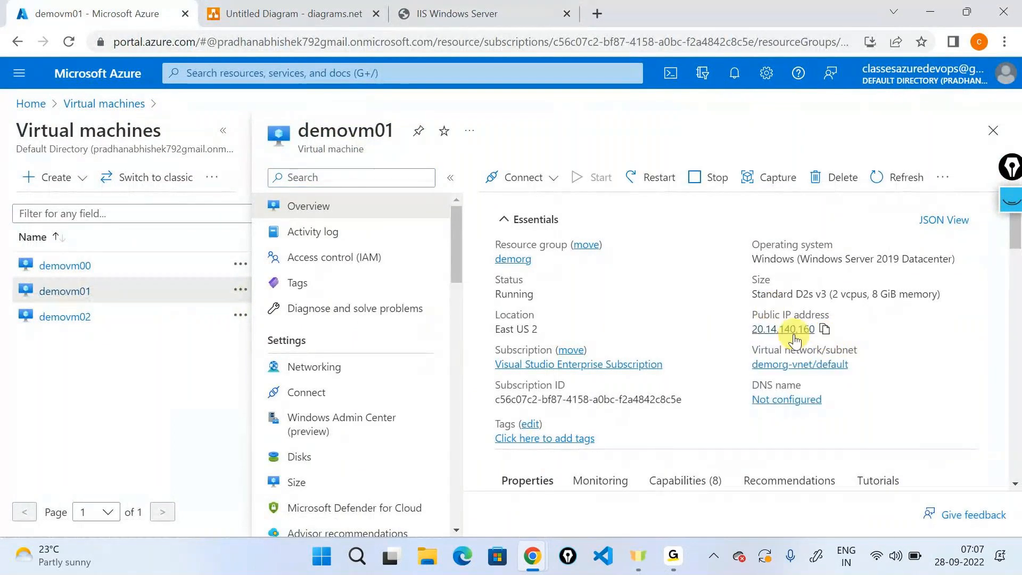
{"action": "left_click", "coordinate": [596, 13]}
{"action": "key", "text": "ctrl+v"}
{"action": "key", "text": "Return"}
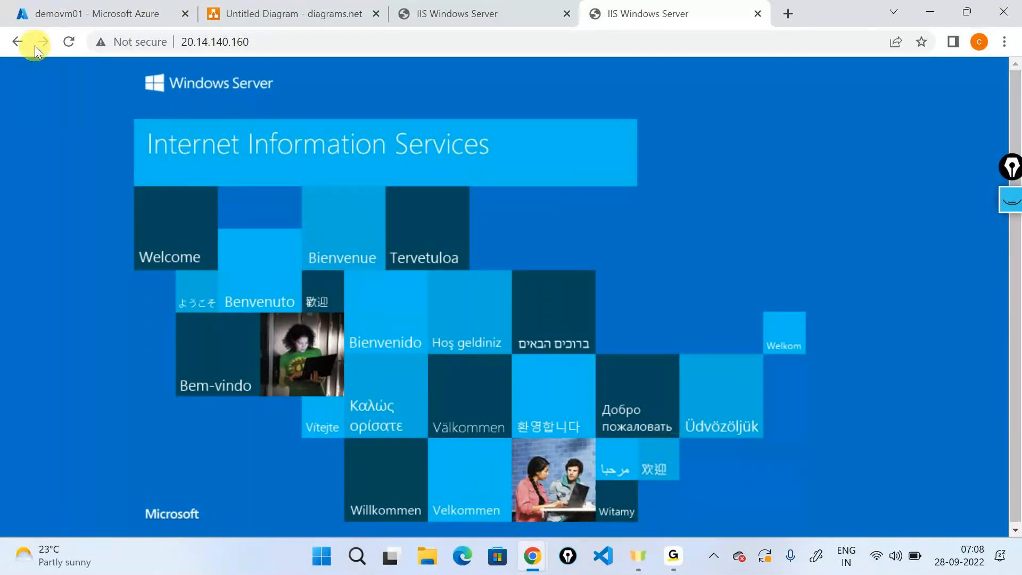
- Return to the Azure portal, copy demovm02's public IP address and load it in a further new browser tab
{"action": "left_click", "coordinate": [47, 12]}
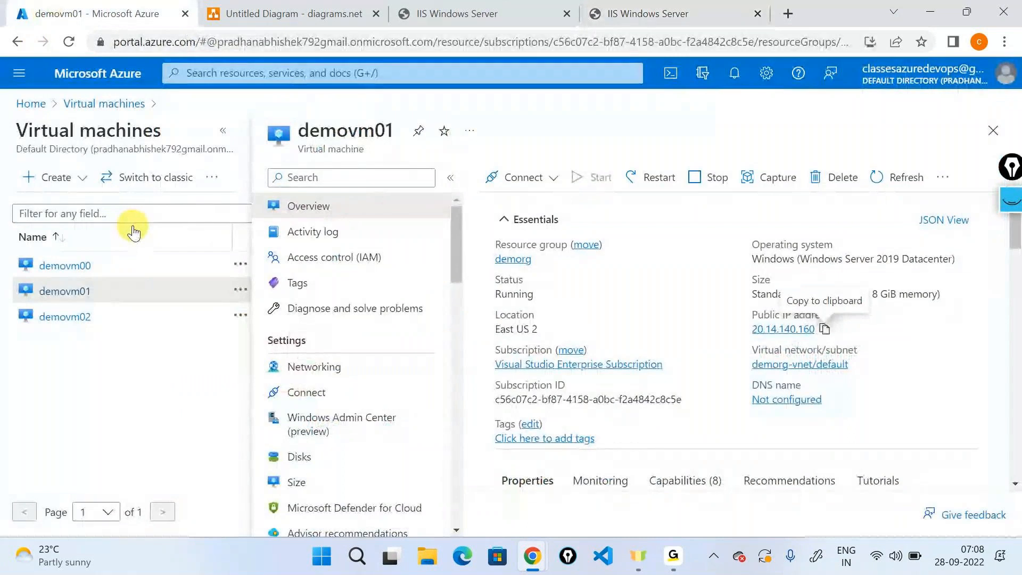
{"action": "left_click", "coordinate": [86, 316]}
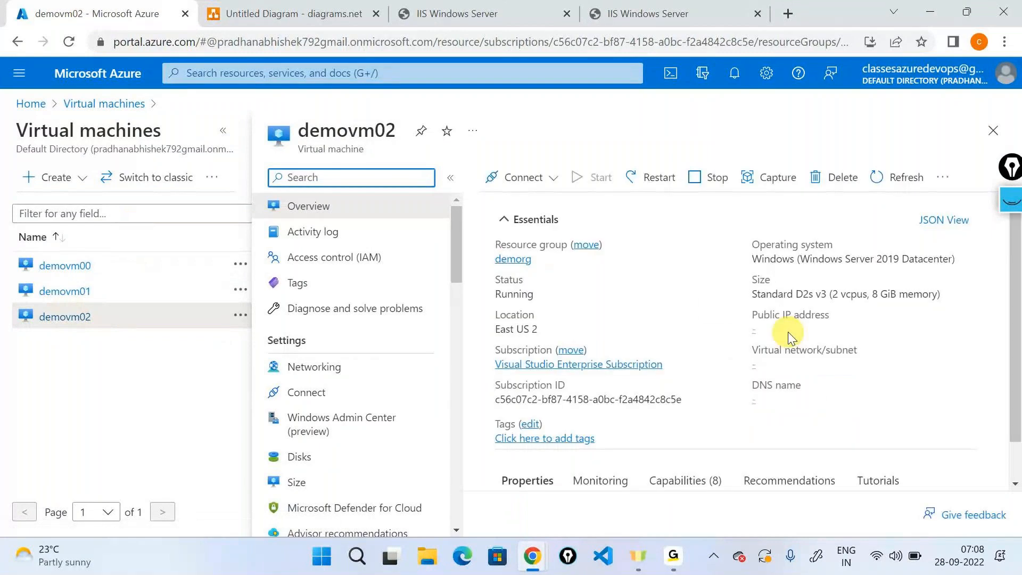
{"action": "left_click", "coordinate": [816, 328]}
{"action": "left_click", "coordinate": [788, 14]}
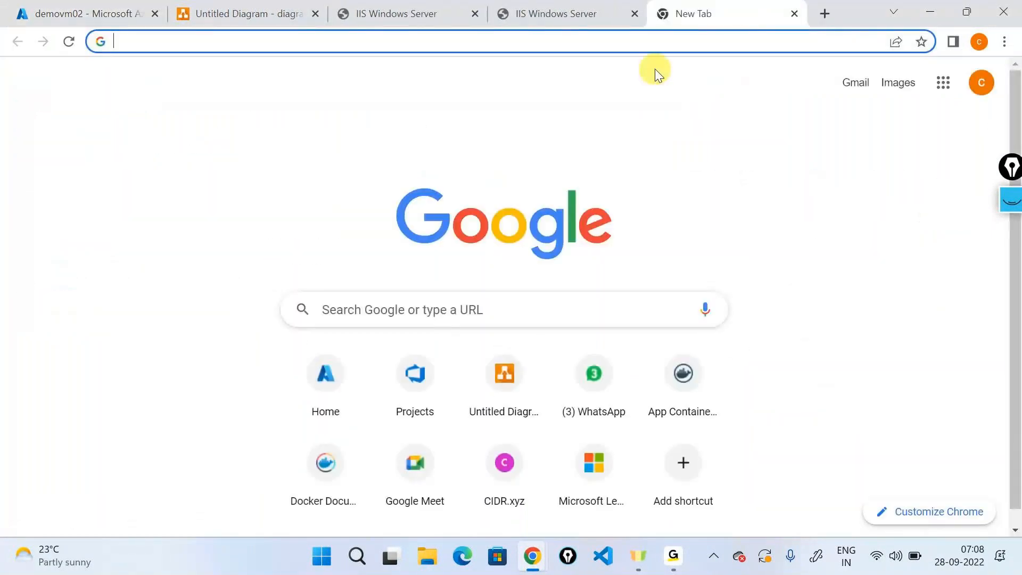
{"action": "key", "text": "ctrl+v"}
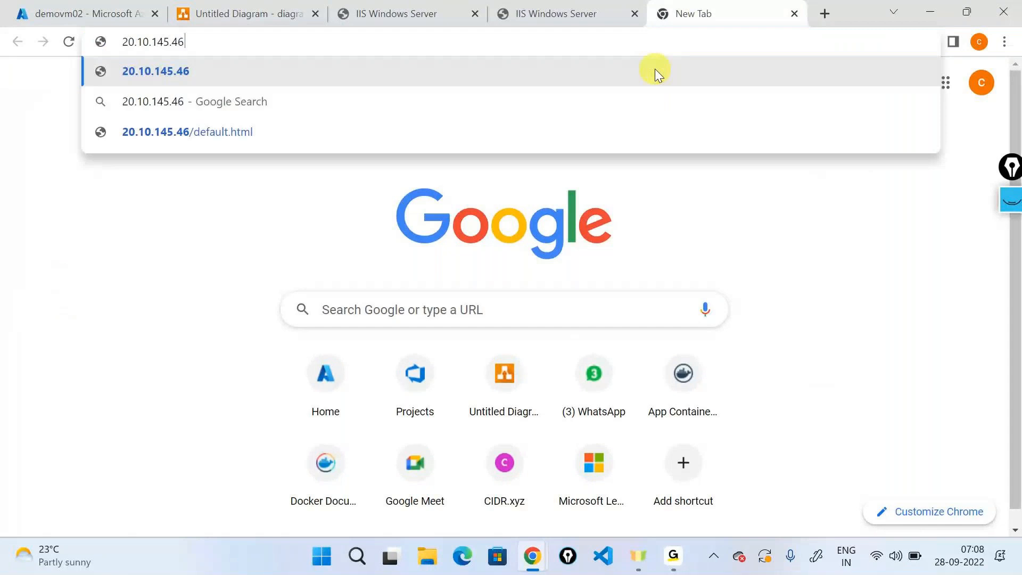
{"action": "key", "text": "Return"}
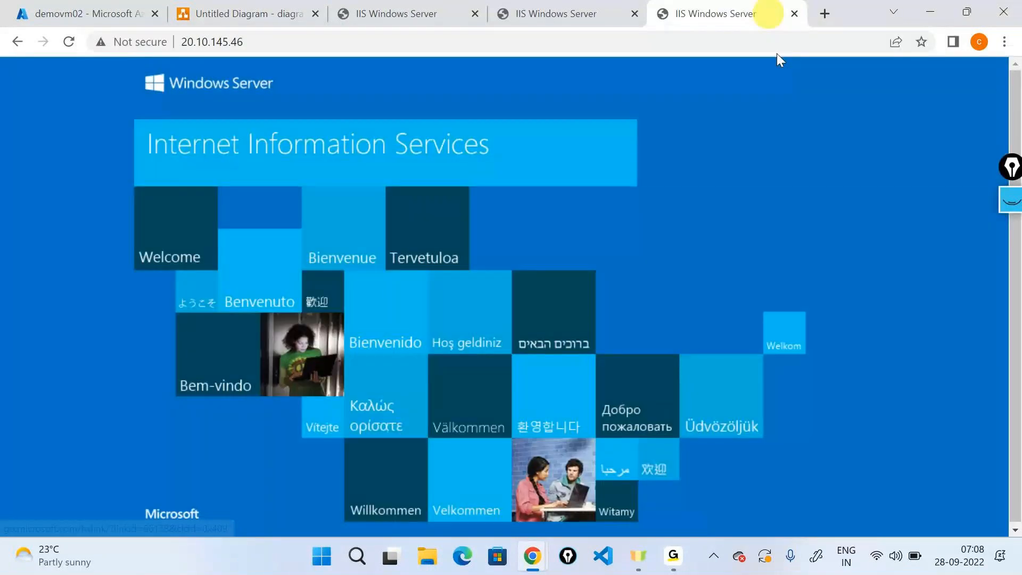
- Compare the web server pages and addresses of the three virtual machines across their browser tabs
{"action": "key", "text": "ctrl+3"}
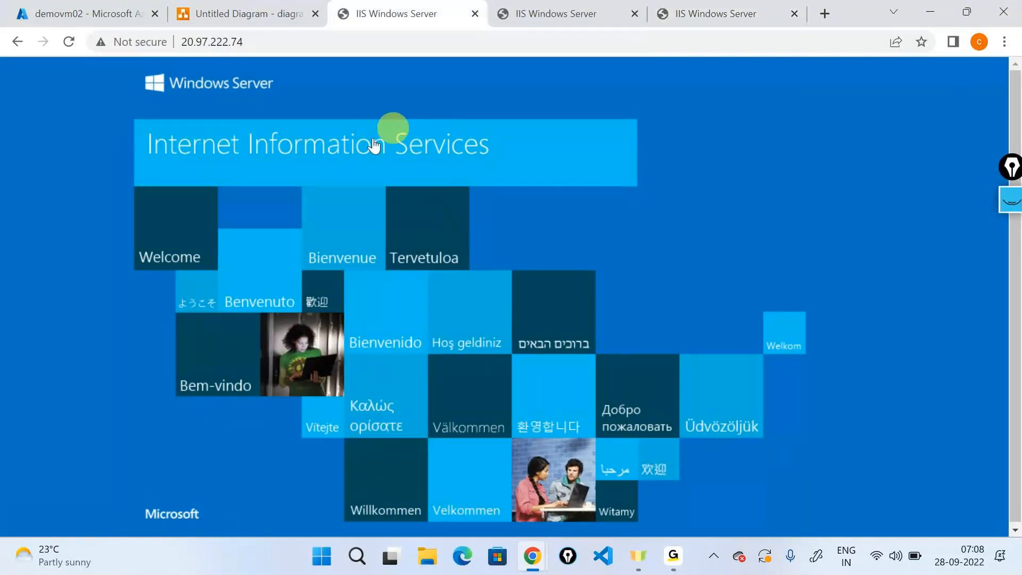
{"action": "key", "text": "ctrl+l"}
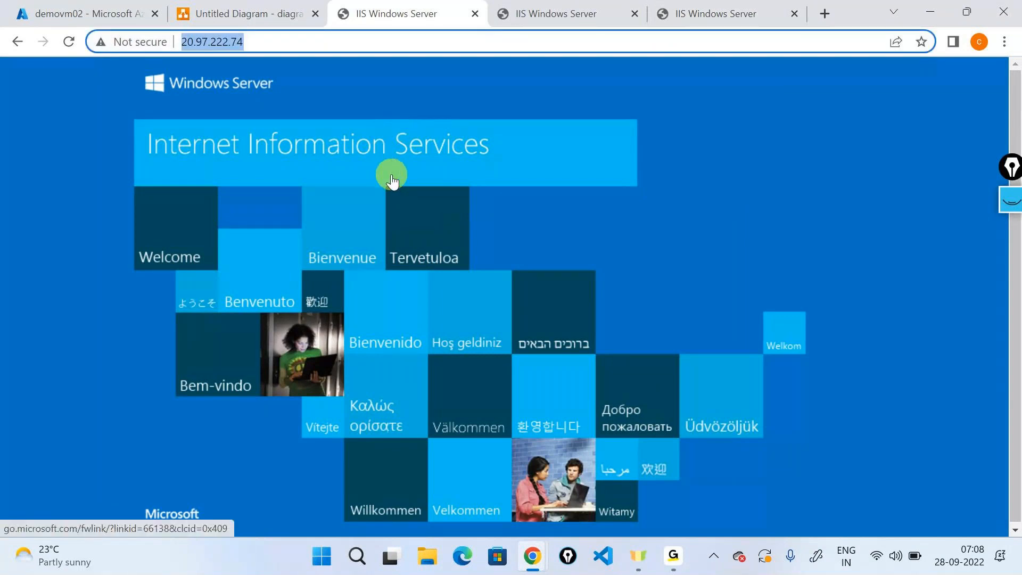
{"action": "left_click", "coordinate": [311, 47]}
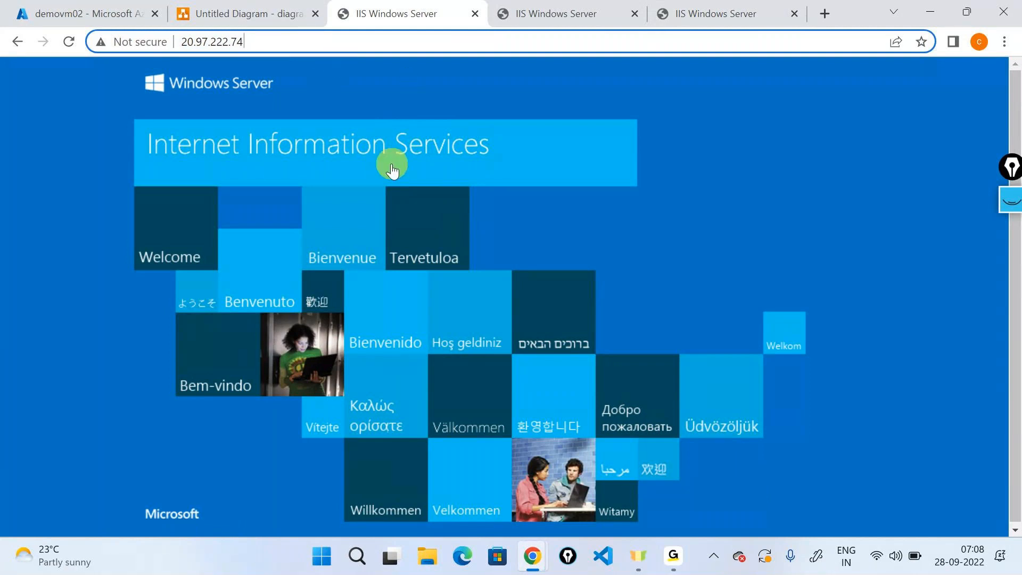
{"action": "left_click", "coordinate": [701, 12]}
{"action": "left_click", "coordinate": [411, 10]}
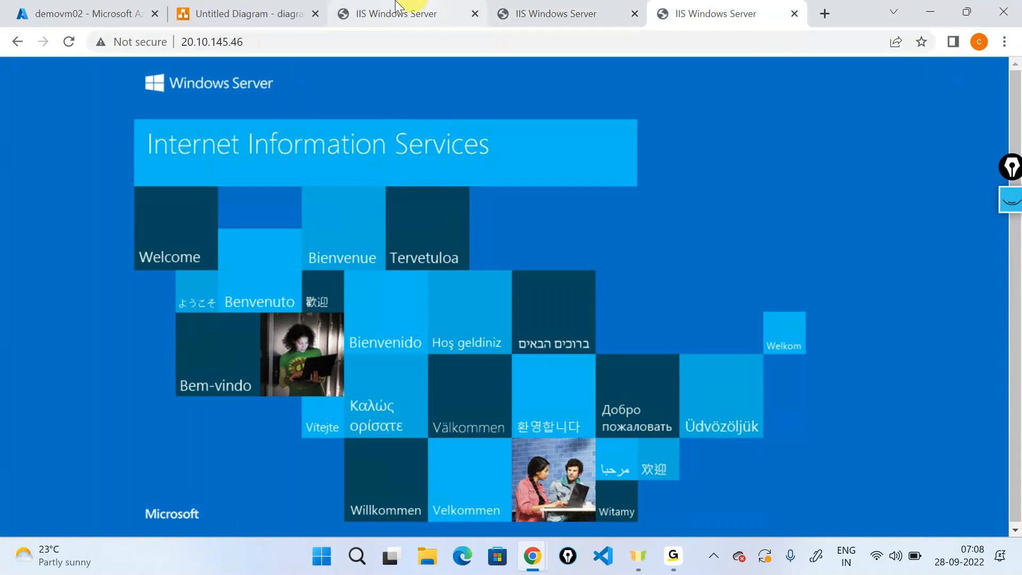
{"action": "left_click", "coordinate": [554, 12]}
{"action": "left_click", "coordinate": [696, 10]}
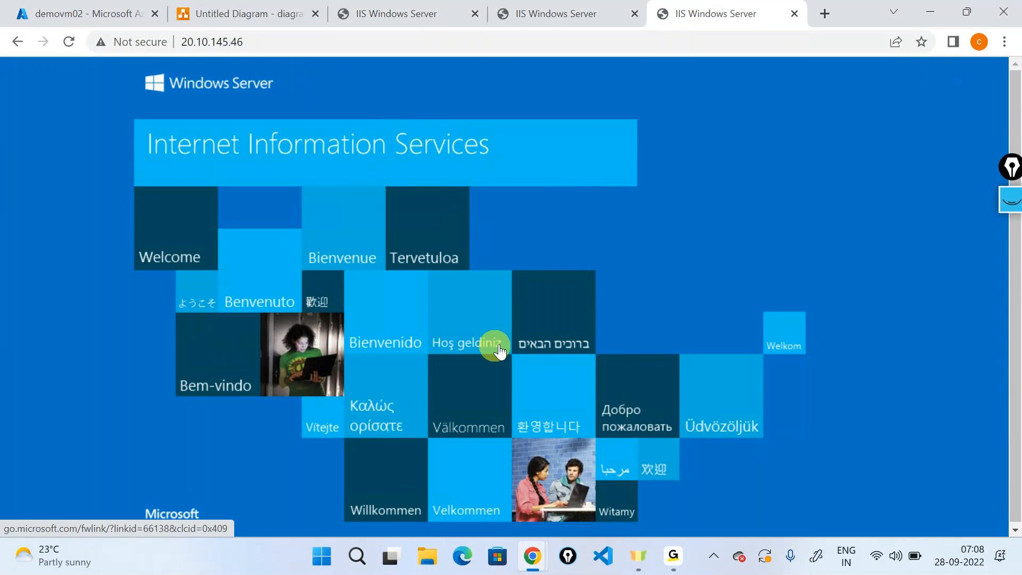
- Load the default.html page of demovm00 at 20.97.222.74/default.html in its existing browser tab
{"action": "left_click", "coordinate": [417, 7]}
{"action": "left_click", "coordinate": [334, 52]}
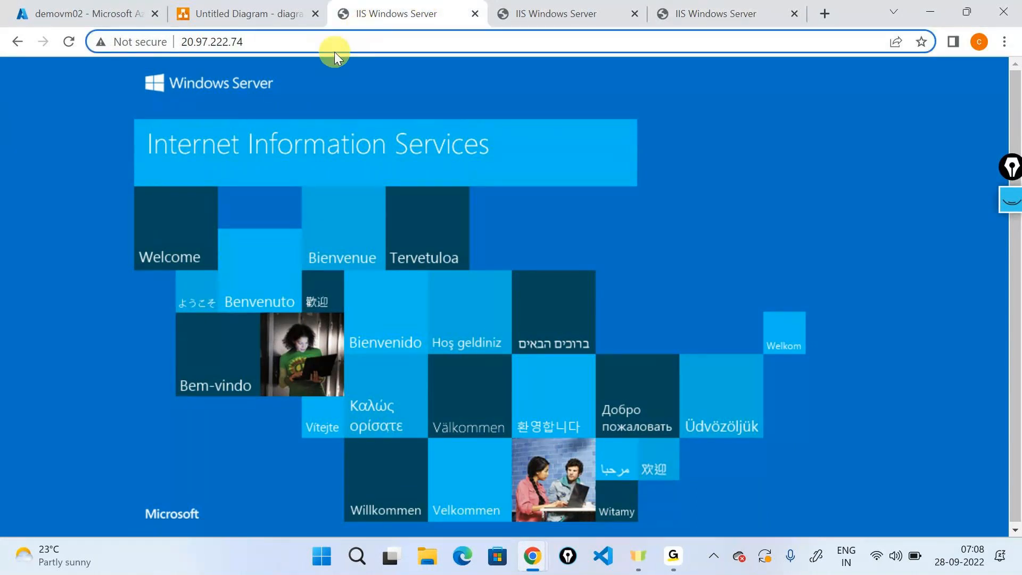
{"action": "type", "text": "/de"}
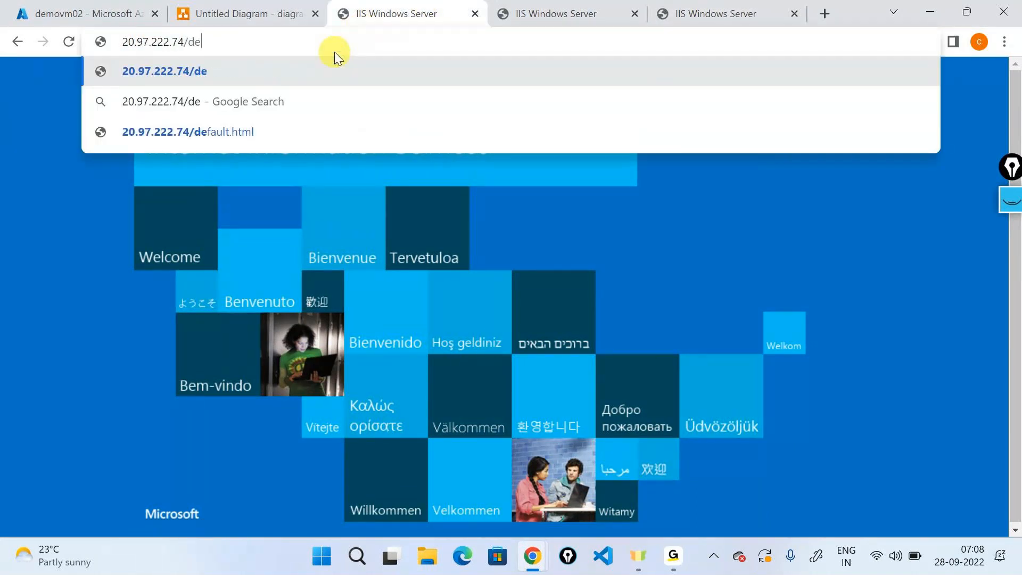
{"action": "key", "text": "Down"}
{"action": "key", "text": "Down"}
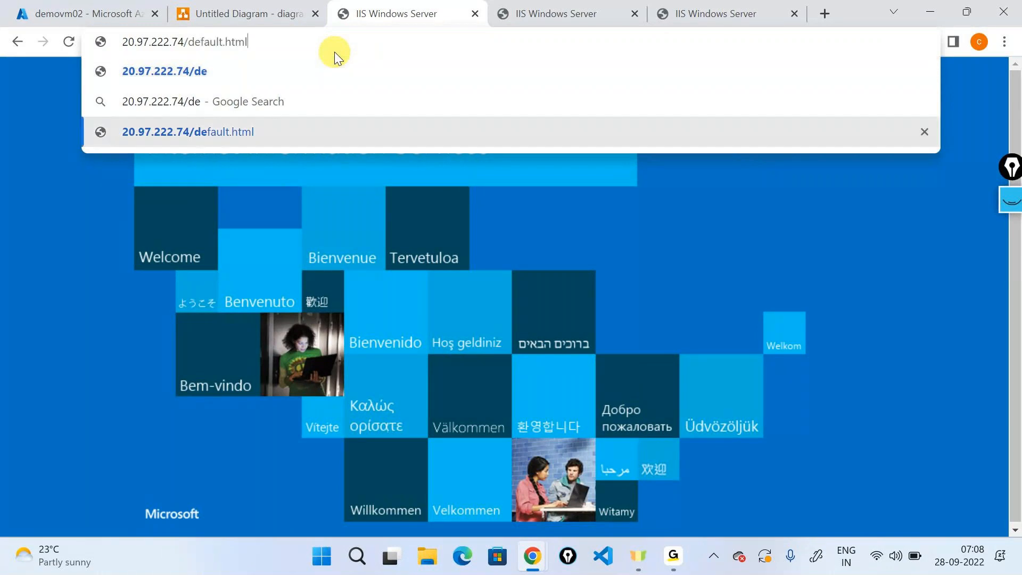
{"action": "key", "text": "Return"}
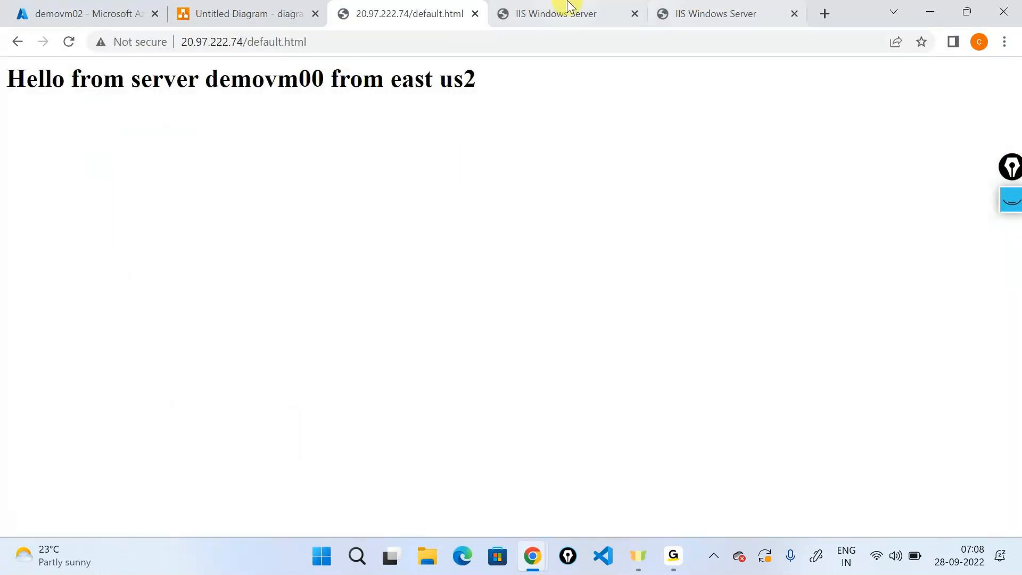
- Load demovm01's default.html page at 20.14.140.160/default.html in that machine's browser tab
{"action": "left_click", "coordinate": [569, 6]}
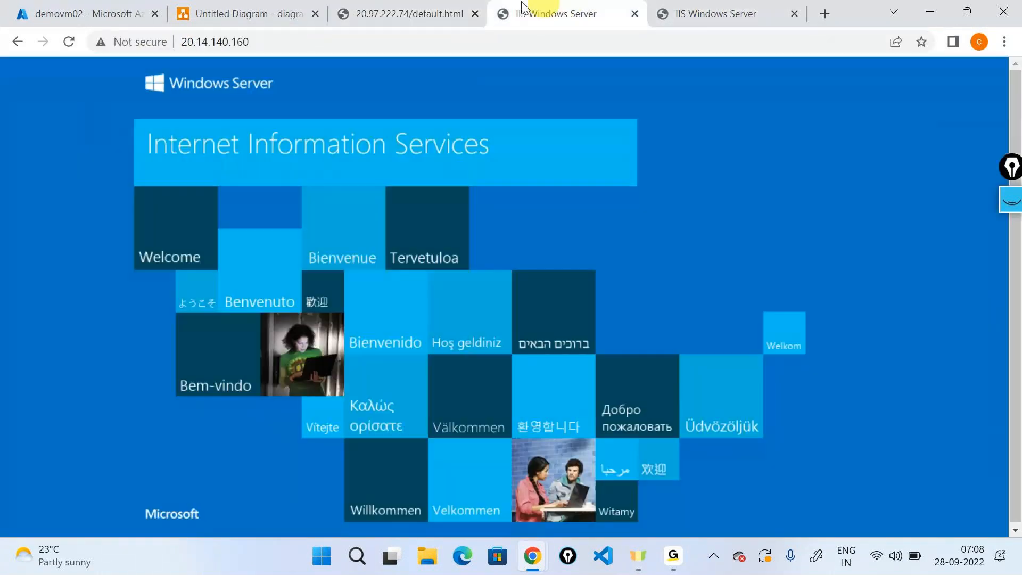
{"action": "left_click", "coordinate": [423, 37]}
{"action": "type", "text": "/de"}
{"action": "key", "text": "Down"}
{"action": "key", "text": "Down"}
{"action": "key", "text": "Return"}
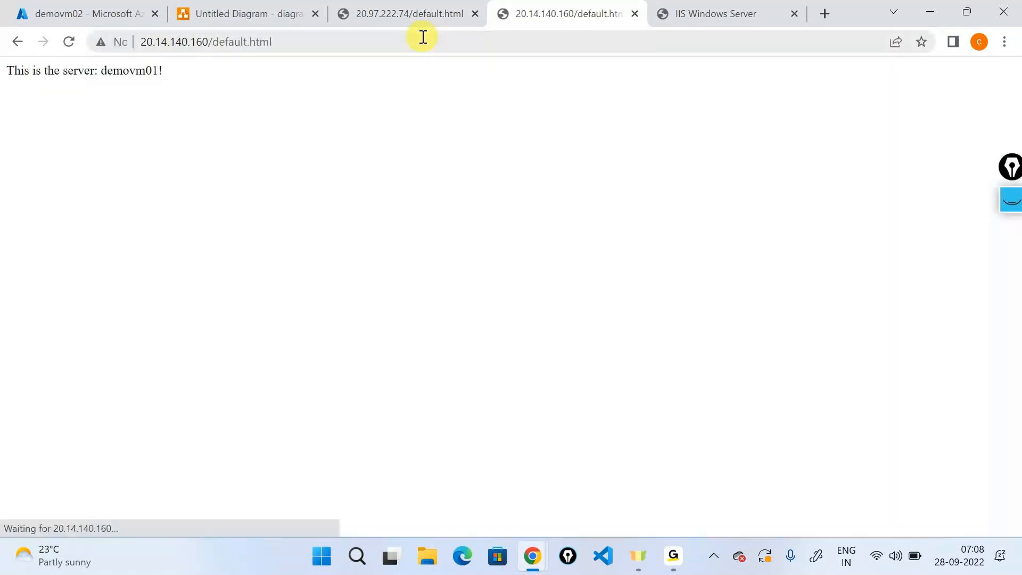
- Load demovm02's default.html page at 20.10.145.46/default.html in that machine's browser tab
{"action": "left_click", "coordinate": [698, 15]}
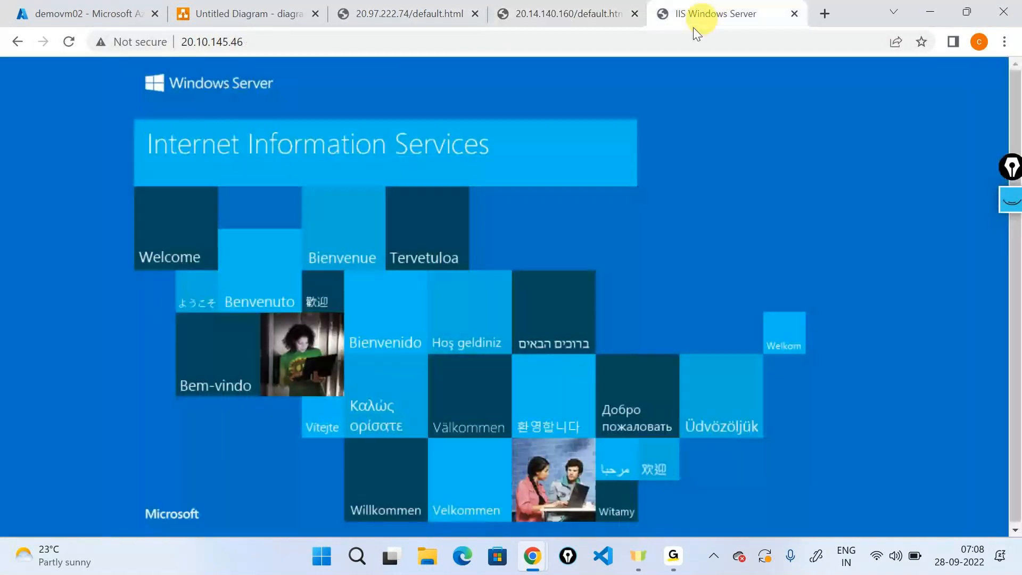
{"action": "left_click", "coordinate": [585, 46]}
{"action": "left_click", "coordinate": [586, 46]}
{"action": "type", "text": "e"}
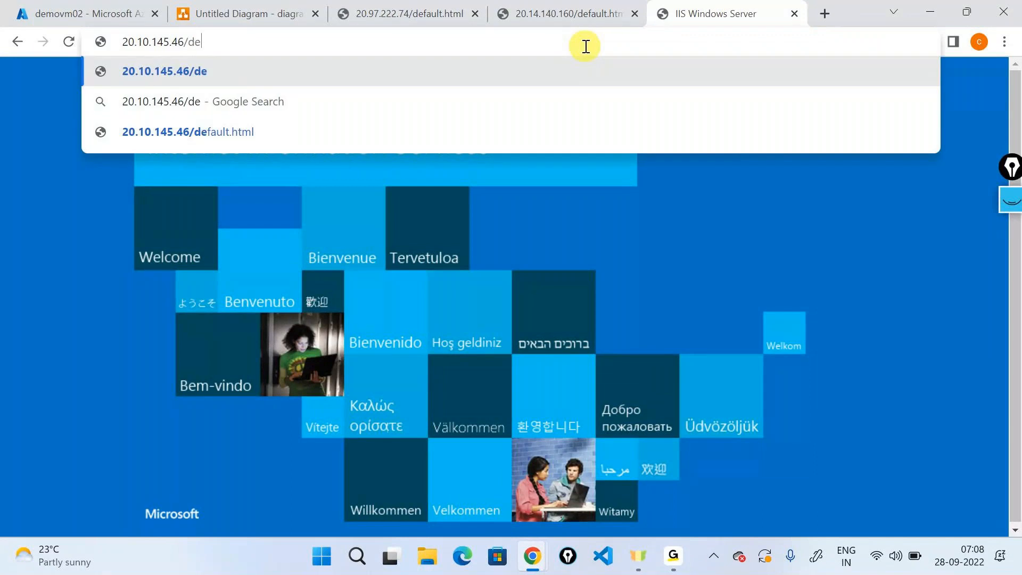
{"action": "key", "text": "Down"}
{"action": "key", "text": "Down"}
{"action": "key", "text": "Return"}
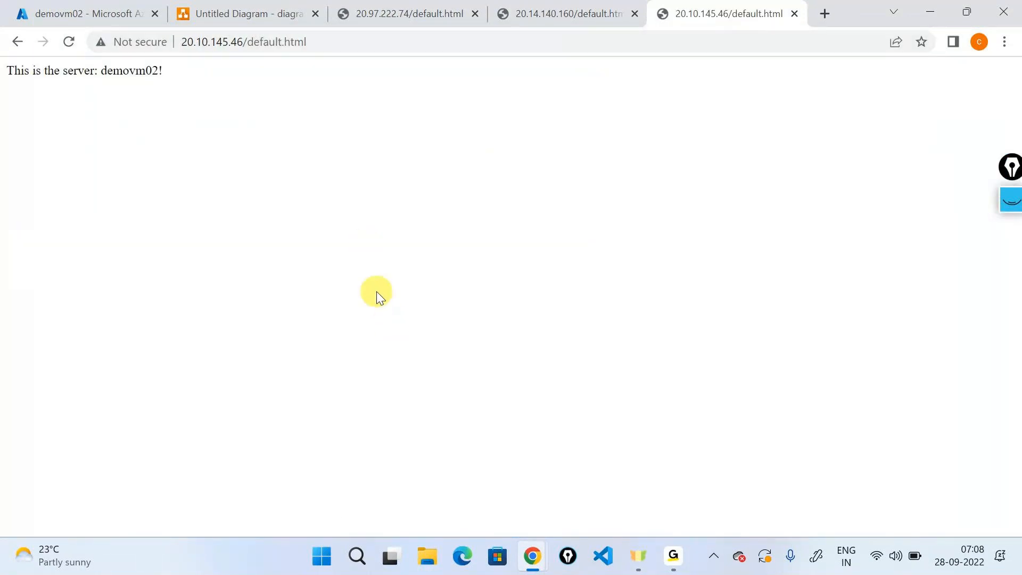
- Look through the default.html pages of the three virtual machines and highlight the file name in demovm02's address
{"action": "key", "text": "alt+Tab"}
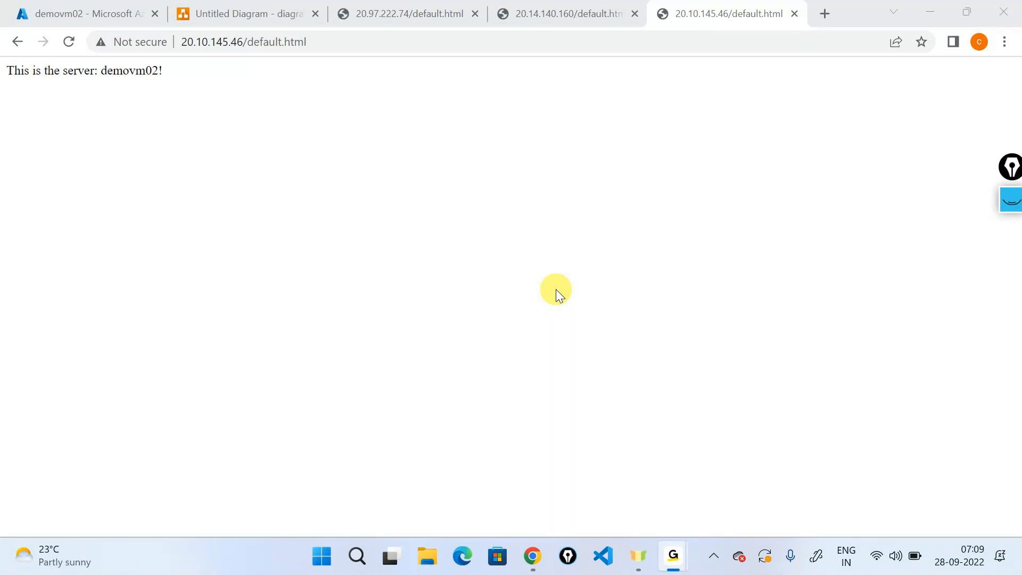
{"action": "key", "text": "alt+Tab"}
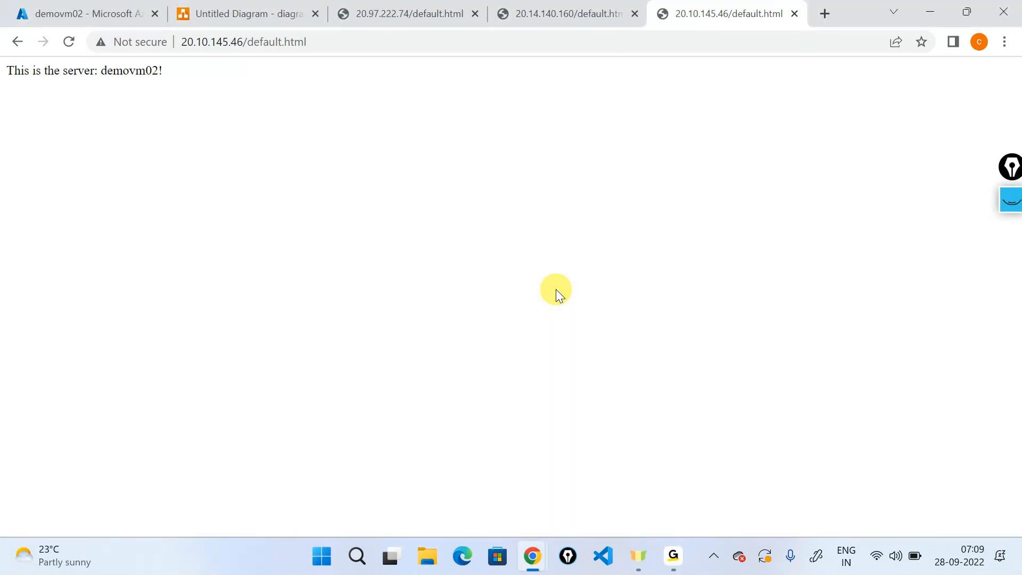
{"action": "left_click", "coordinate": [415, 11]}
{"action": "left_click", "coordinate": [580, 11]}
{"action": "left_click", "coordinate": [713, 12]}
{"action": "key", "text": "alt+Tab"}
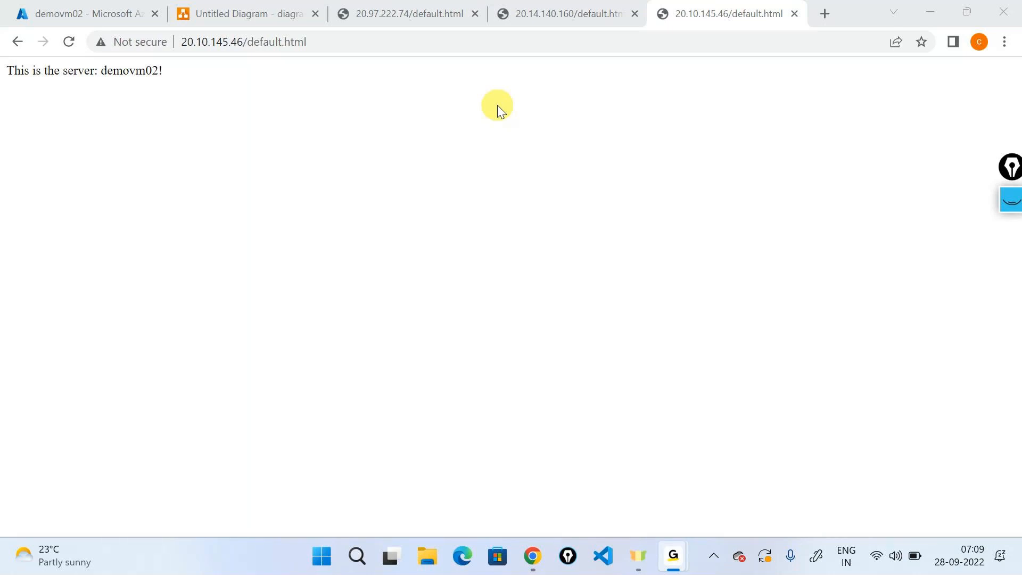
{"action": "left_click", "coordinate": [551, 203]}
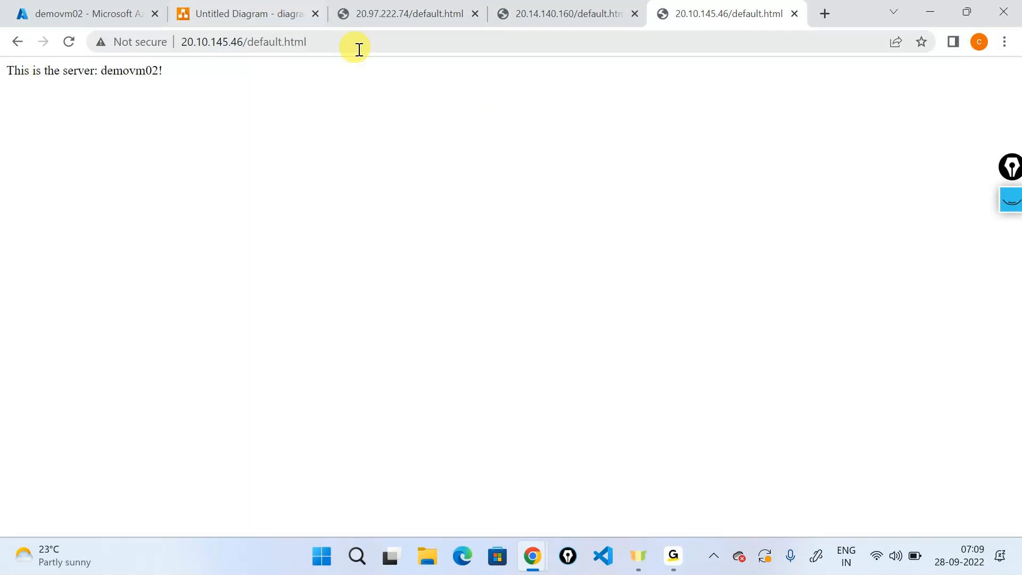
{"action": "left_click", "coordinate": [278, 38]}
{"action": "left_click", "coordinate": [267, 42]}
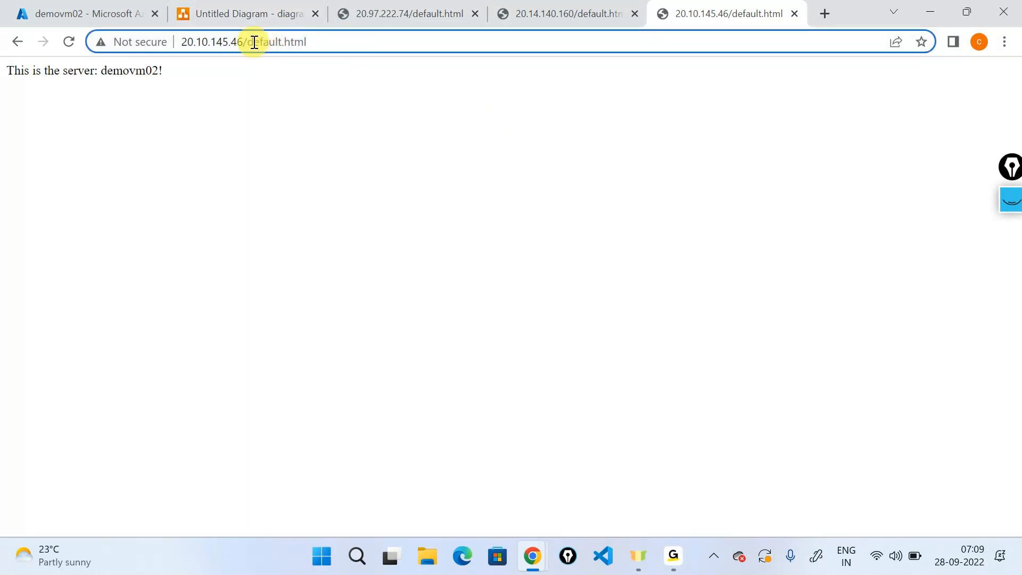
{"action": "left_click_drag", "start_coordinate": [254, 41], "coordinate": [435, 30]}
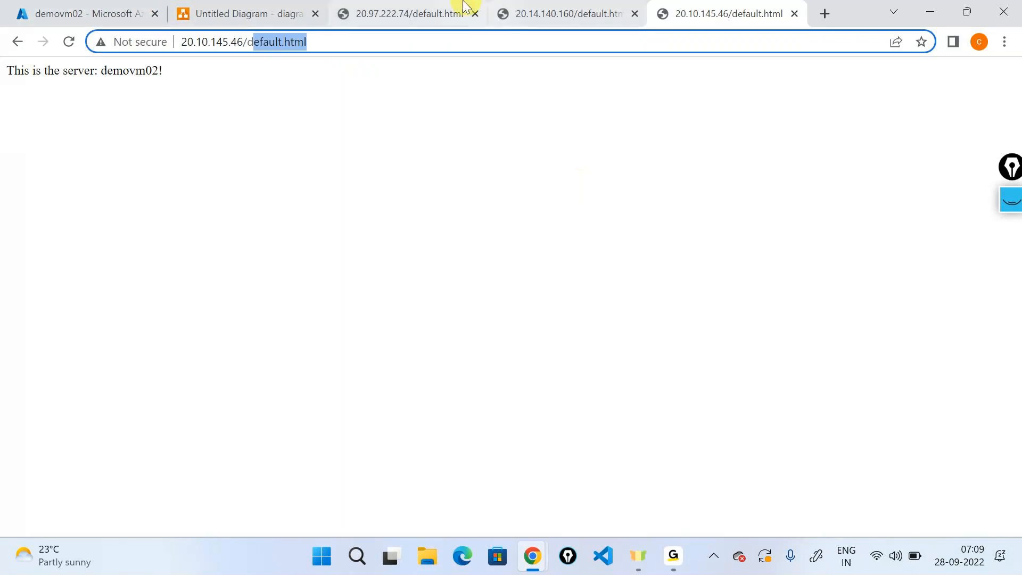
- Compare the three servers' default.html pages, highlighting the server message on the demovm00 and demovm01 pages
{"action": "left_click", "coordinate": [532, 10]}
{"action": "left_click", "coordinate": [660, 11]}
{"action": "left_click", "coordinate": [384, 11]}
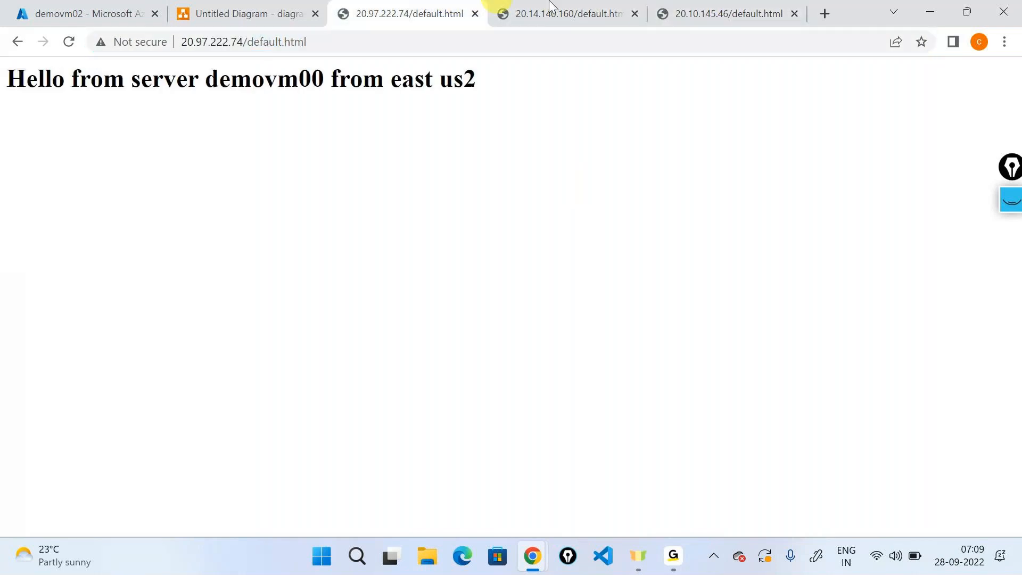
{"action": "left_click", "coordinate": [550, 7]}
{"action": "left_click", "coordinate": [707, 7]}
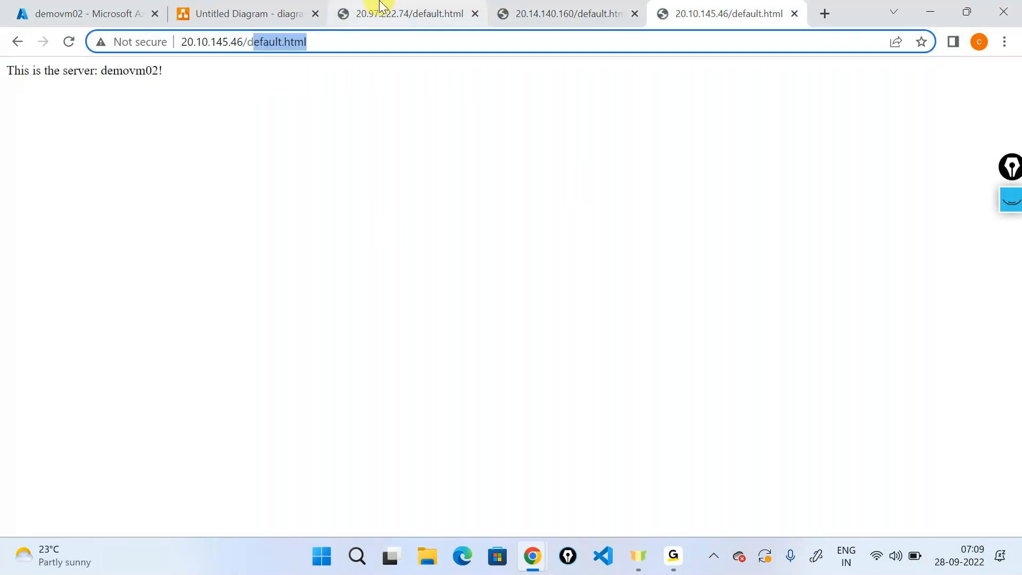
{"action": "left_click", "coordinate": [381, 7]}
{"action": "triple_click", "coordinate": [215, 86]}
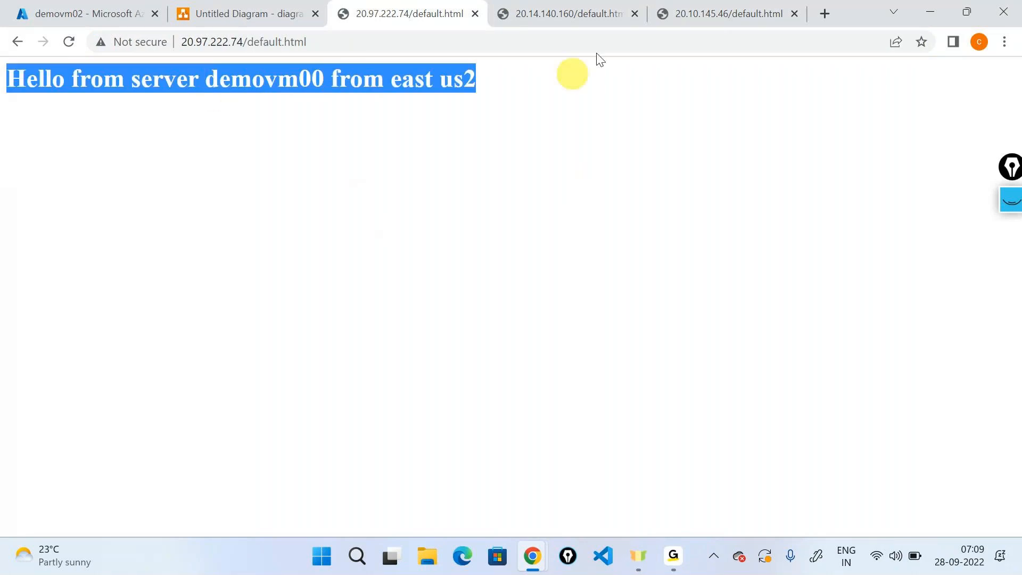
{"action": "left_click", "coordinate": [602, 13]}
{"action": "triple_click", "coordinate": [92, 82]}
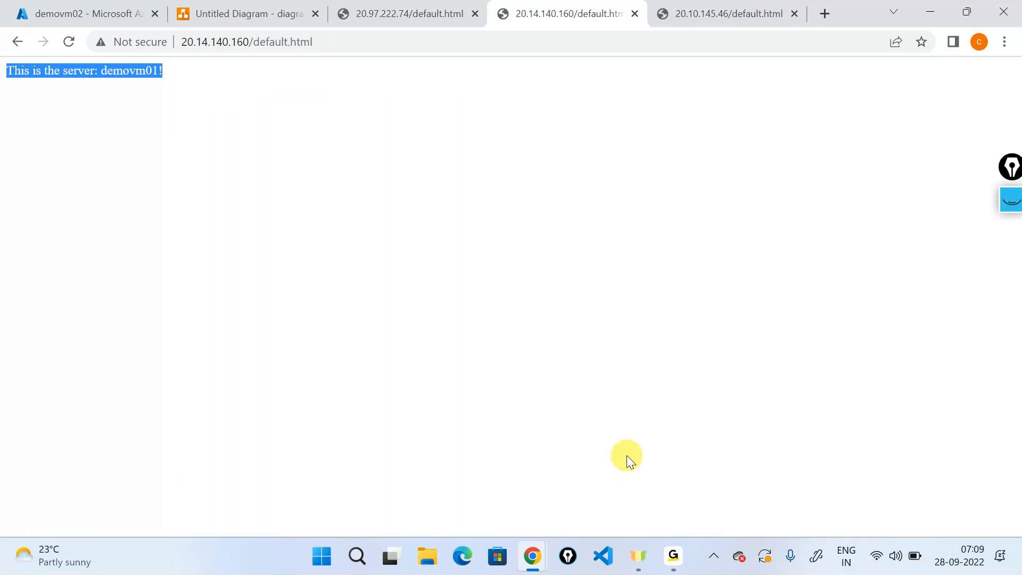
{"action": "left_click", "coordinate": [264, 123]}
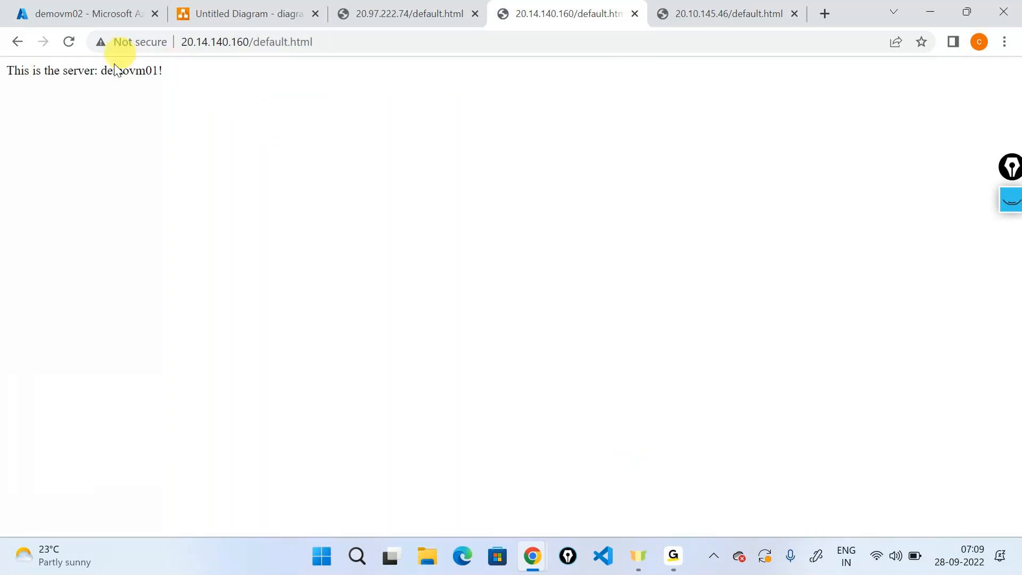
{"action": "triple_click", "coordinate": [115, 66]}
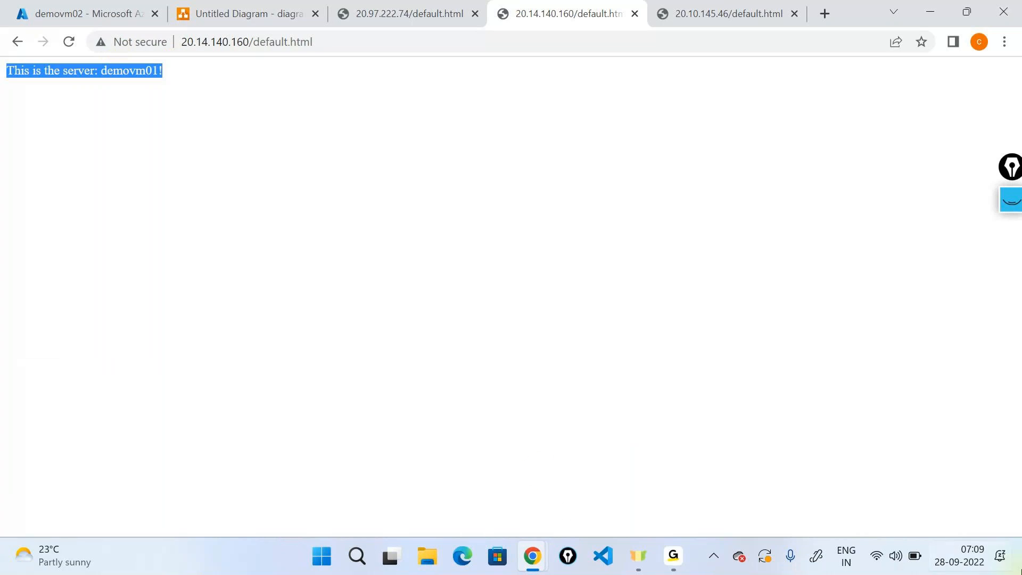
- Remove /default.html from demovm00's address and load the root page at 20.97.222.74
{"action": "left_click", "coordinate": [366, 10]}
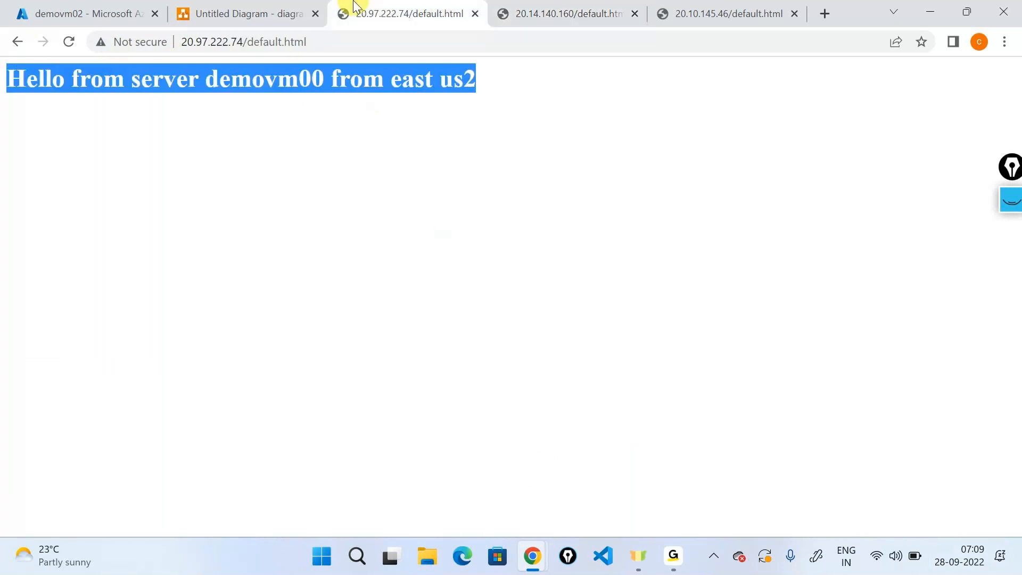
{"action": "left_click", "coordinate": [333, 38]}
{"action": "left_click_drag", "start_coordinate": [333, 37], "coordinate": [243, 43]}
{"action": "key", "text": "BackSpace"}
{"action": "key", "text": "Return"}
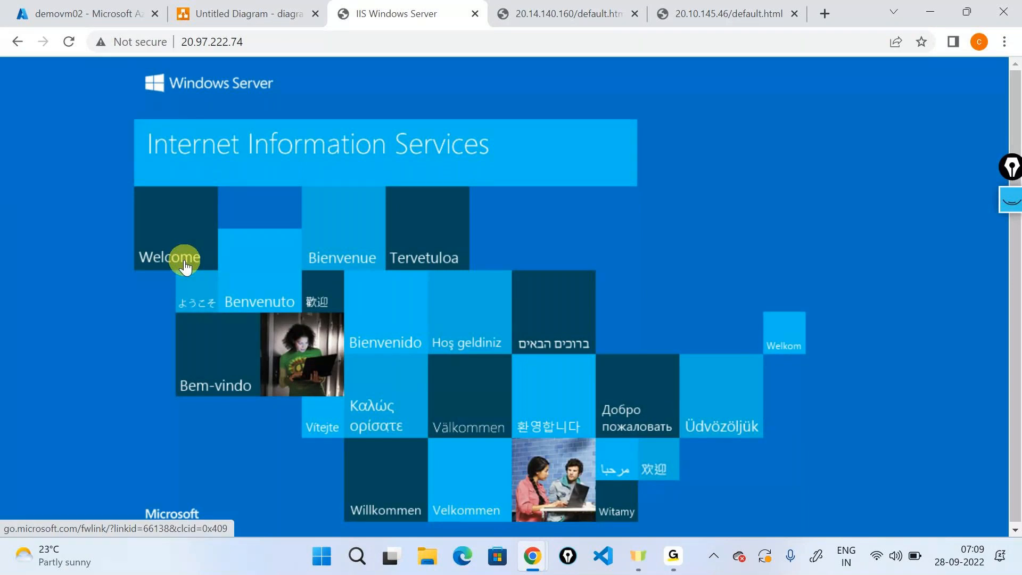
- Shorten demovm01's address to 20.14.140.160 and load its root page
{"action": "key", "text": "ctrl+Tab"}
{"action": "left_click", "coordinate": [361, 39]}
{"action": "left_click", "coordinate": [362, 40]}
{"action": "key", "text": "BackSpace"}
{"action": "key", "text": "BackSpace"}
{"action": "key", "text": "BackSpace"}
{"action": "key", "text": "BackSpace"}
{"action": "key", "text": "BackSpace"}
{"action": "key", "text": "BackSpace"}
{"action": "key", "text": "BackSpace"}
{"action": "key", "text": "BackSpace"}
{"action": "key", "text": "BackSpace"}
{"action": "key", "text": "BackSpace"}
{"action": "key", "text": "BackSpace"}
{"action": "key", "text": "BackSpace"}
{"action": "key", "text": "BackSpace"}
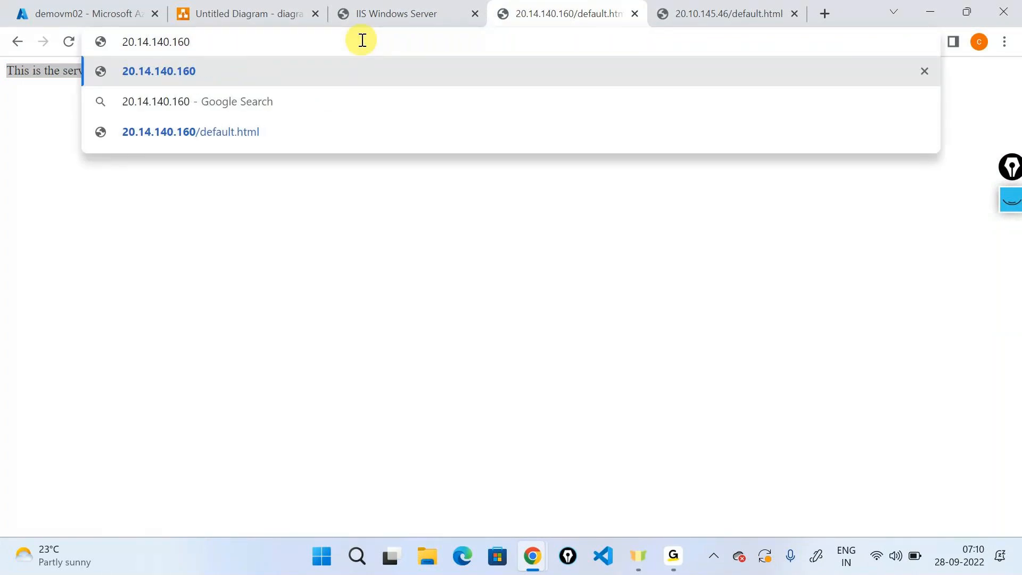
{"action": "key", "text": "Return"}
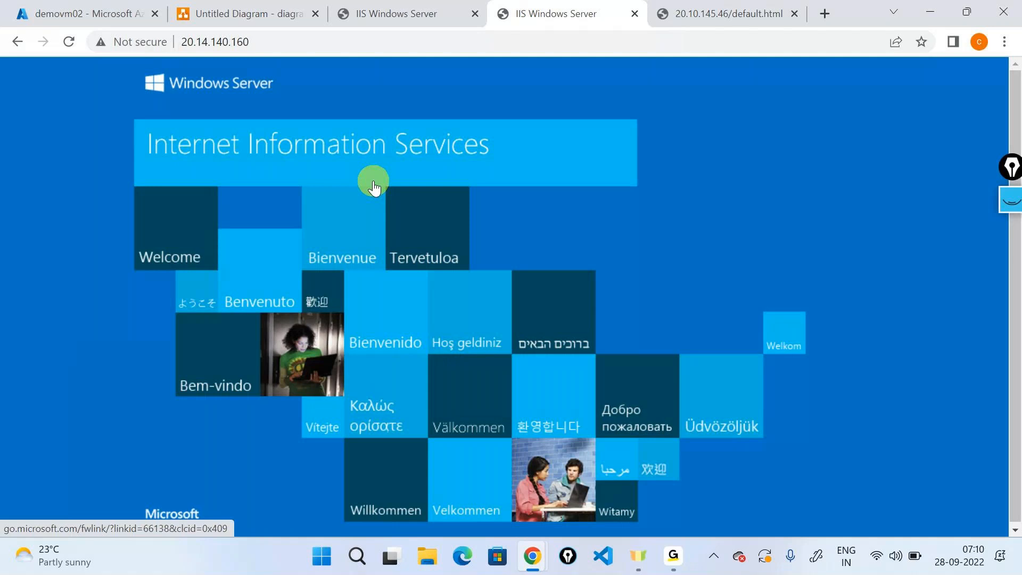
- Strip the default.html path from demovm02's address and load the root page at 20.10.145.46
{"action": "left_click", "coordinate": [713, 12]}
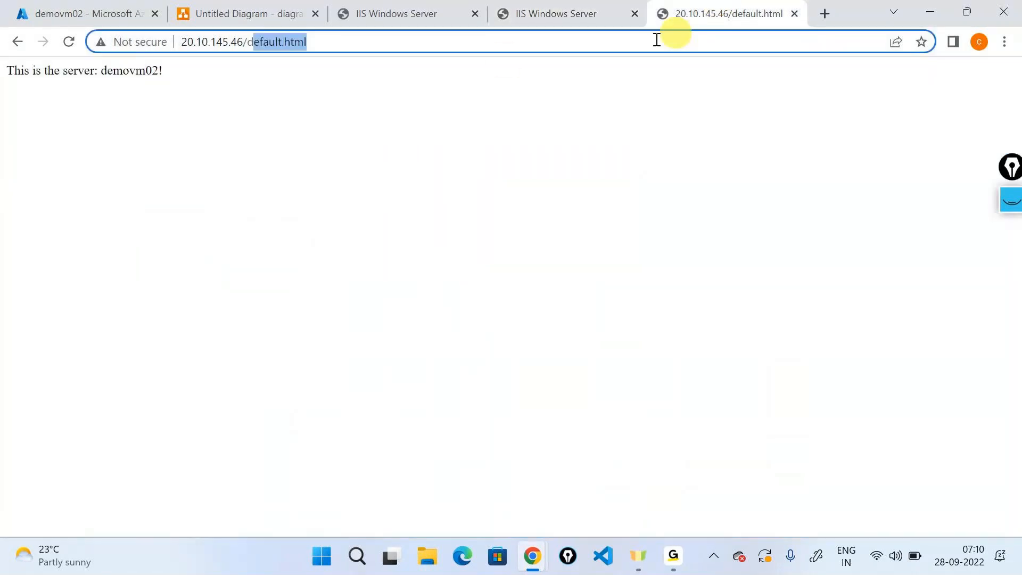
{"action": "left_click", "coordinate": [495, 46]}
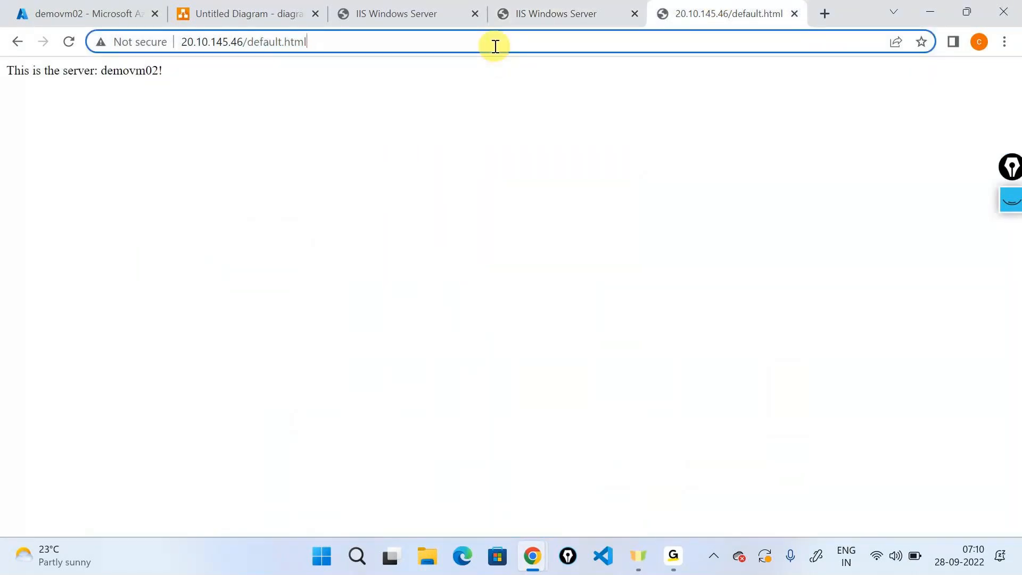
{"action": "key", "text": "BackSpace"}
{"action": "key", "text": "BackSpace"}
{"action": "key", "text": "BackSpace"}
{"action": "key", "text": "BackSpace"}
{"action": "key", "text": "BackSpace"}
{"action": "key", "text": "BackSpace"}
{"action": "key", "text": "BackSpace"}
{"action": "key", "text": "BackSpace"}
{"action": "key", "text": "BackSpace"}
{"action": "key", "text": "BackSpace"}
{"action": "key", "text": "BackSpace"}
{"action": "key", "text": "BackSpace"}
{"action": "key", "text": "BackSpace"}
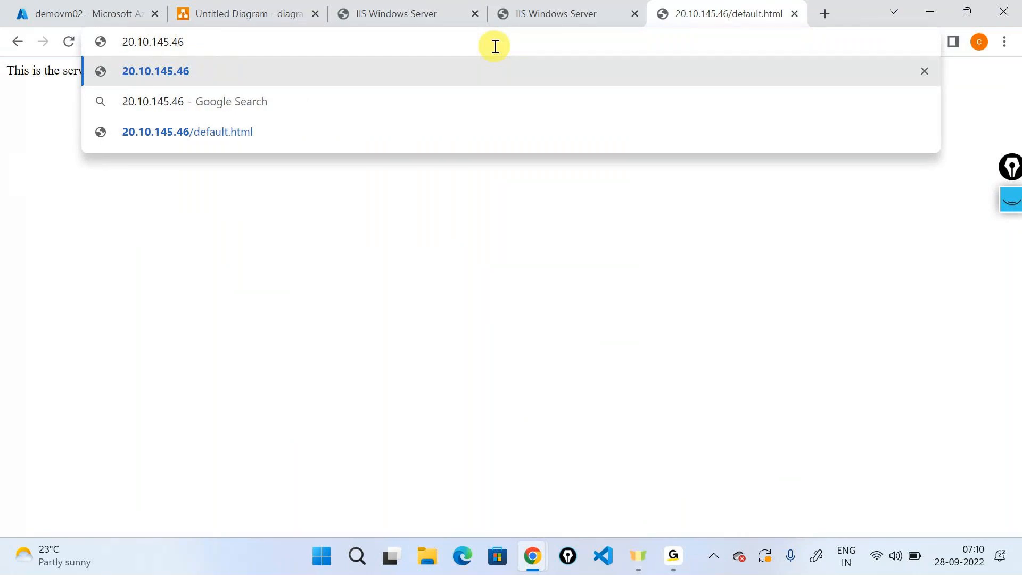
{"action": "key", "text": "Return"}
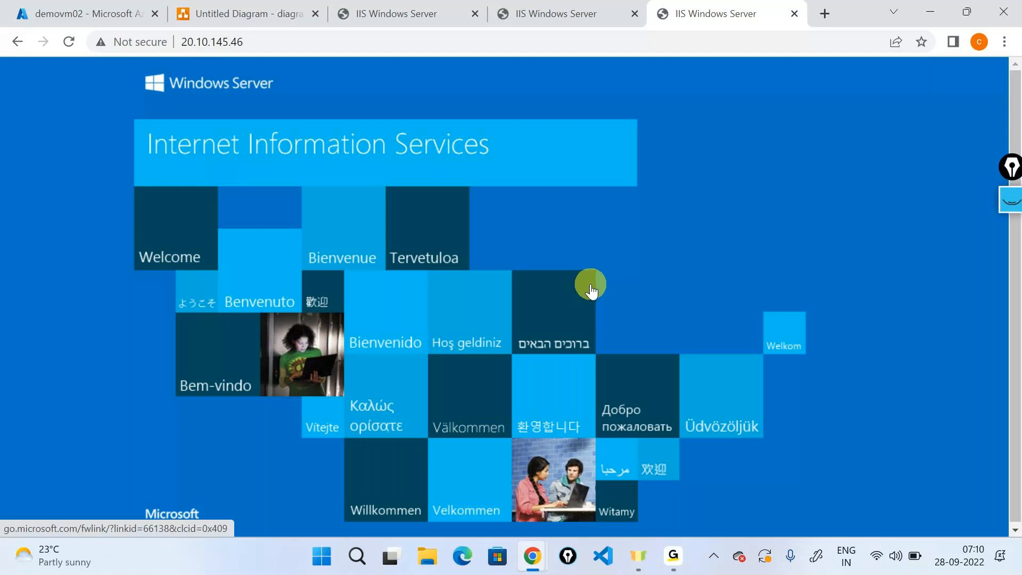
{"action": "left_click", "coordinate": [729, 105]}
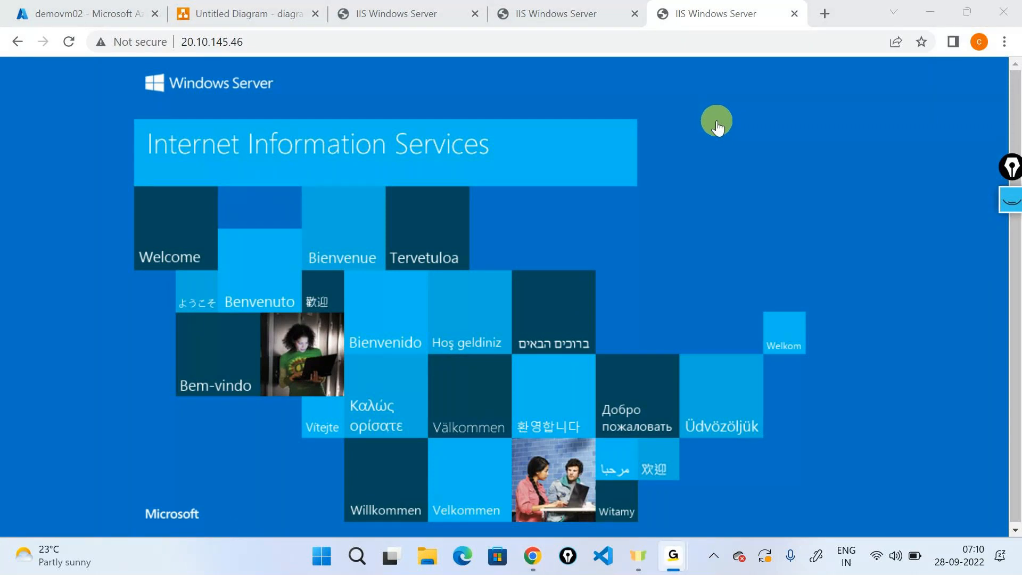
{"action": "key", "text": "alt+Tab"}
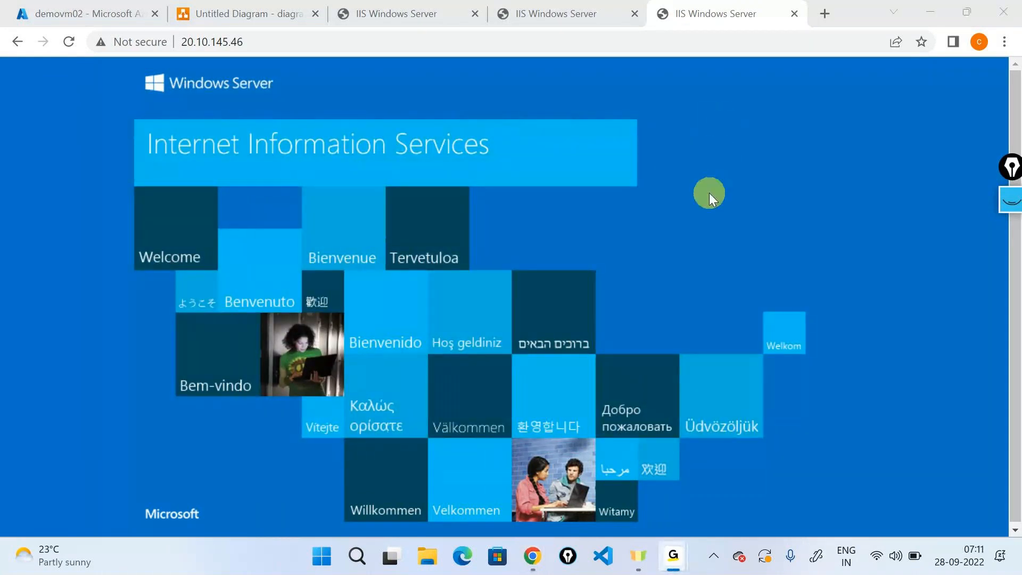
{"action": "left_click", "coordinate": [709, 192]}
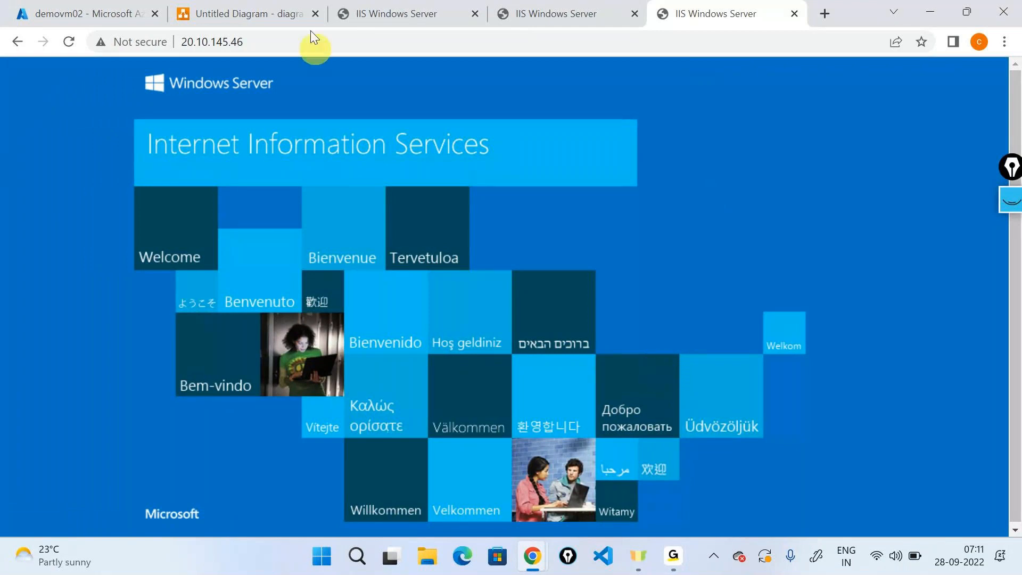
- Return to the load balancer diagram and review the virtual machines and their default.html labels
{"action": "left_click", "coordinate": [286, 12]}
{"action": "left_click", "coordinate": [532, 393]}
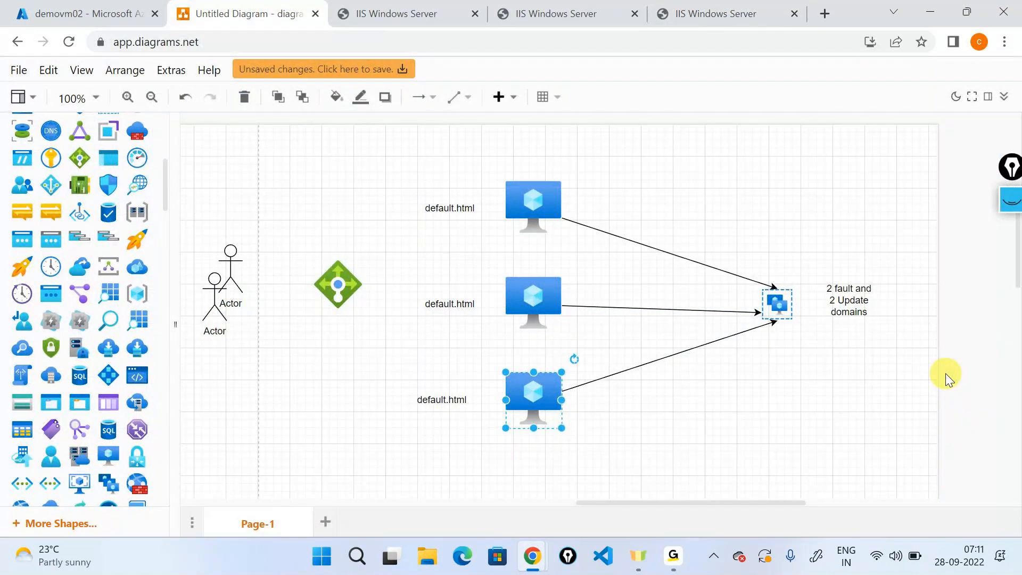
{"action": "left_click", "coordinate": [542, 223]}
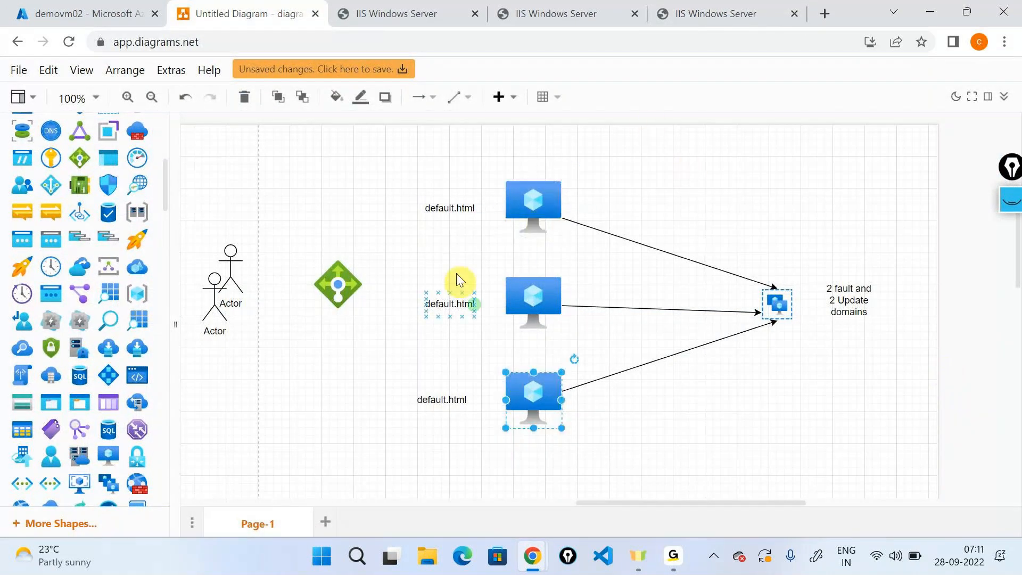
{"action": "left_click", "coordinate": [447, 211]}
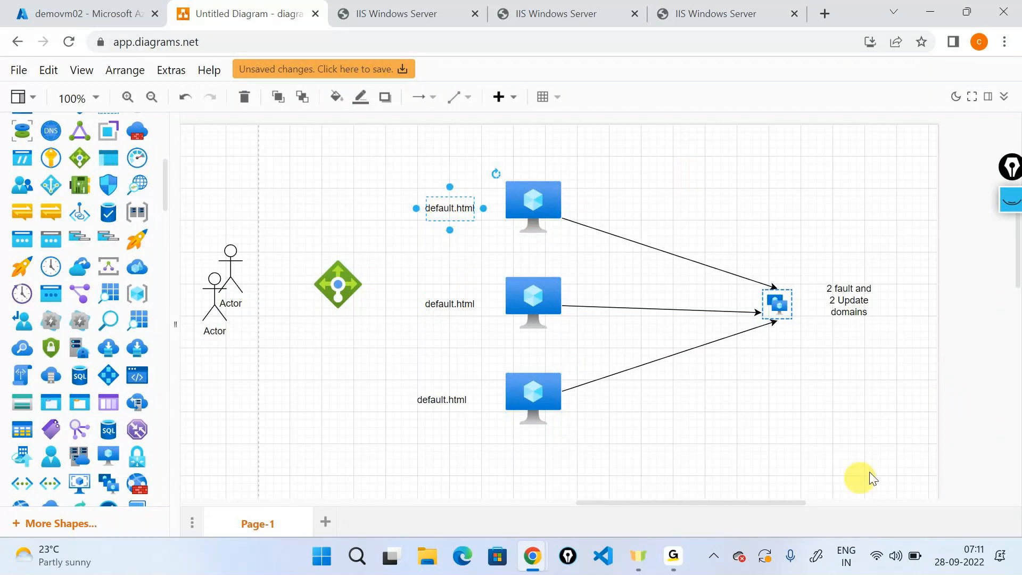
- Compare the IIS root pages opened for the three virtual machines at 20.97.222.74, 20.14.140.160 and 20.10.145.46
{"action": "left_click", "coordinate": [758, 212]}
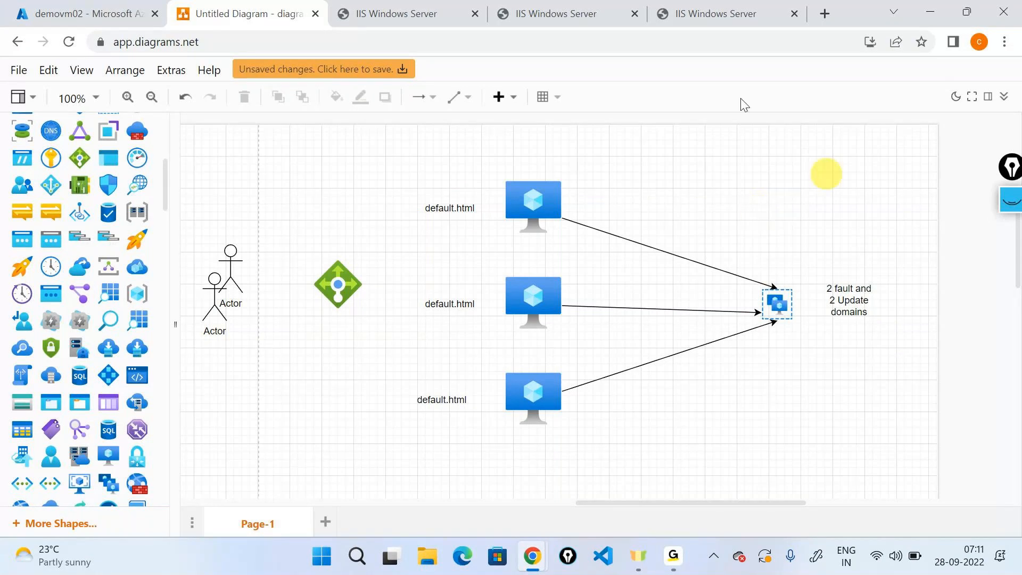
{"action": "left_click", "coordinate": [423, 12]}
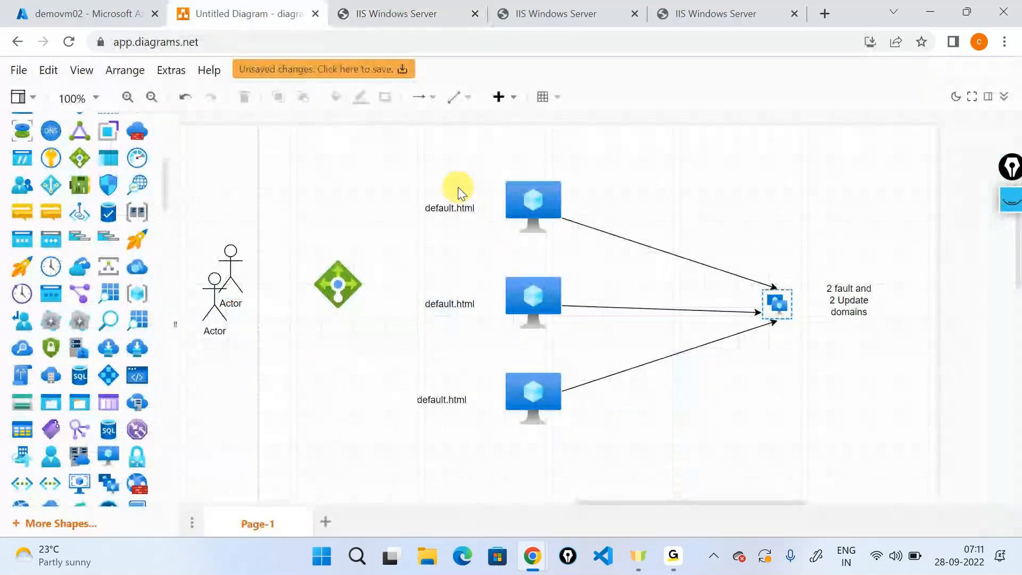
{"action": "left_click", "coordinate": [456, 203]}
{"action": "left_click", "coordinate": [417, 10]}
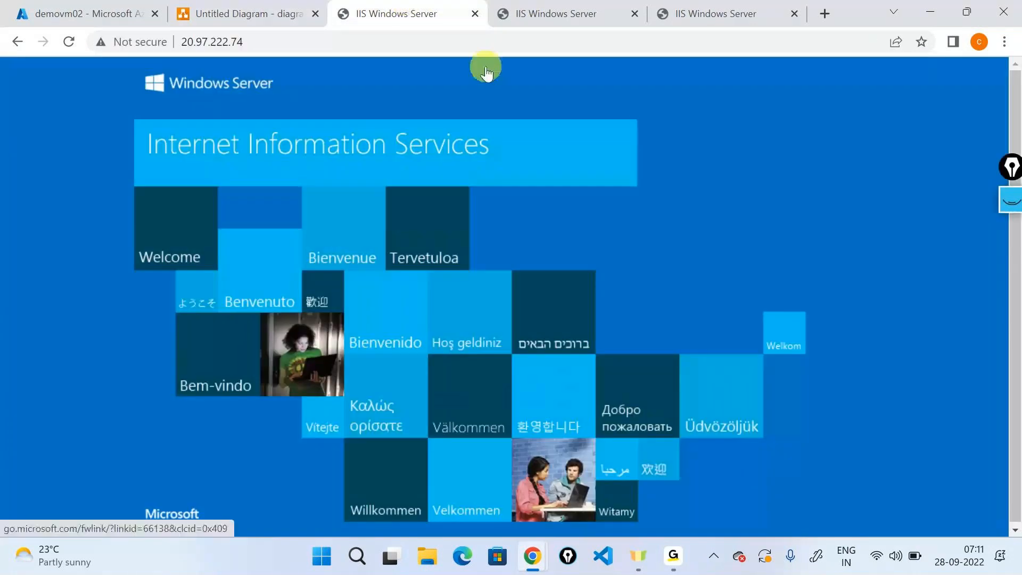
{"action": "left_click", "coordinate": [506, 11]}
{"action": "left_click", "coordinate": [450, 12]}
{"action": "left_click", "coordinate": [686, 12]}
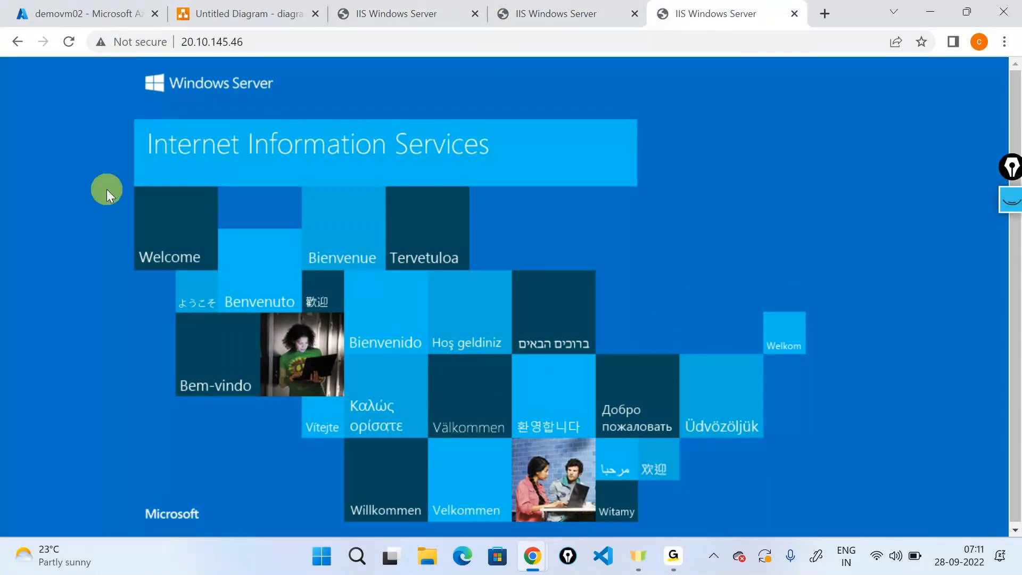
{"action": "key", "text": "ctrl+shift+Tab"}
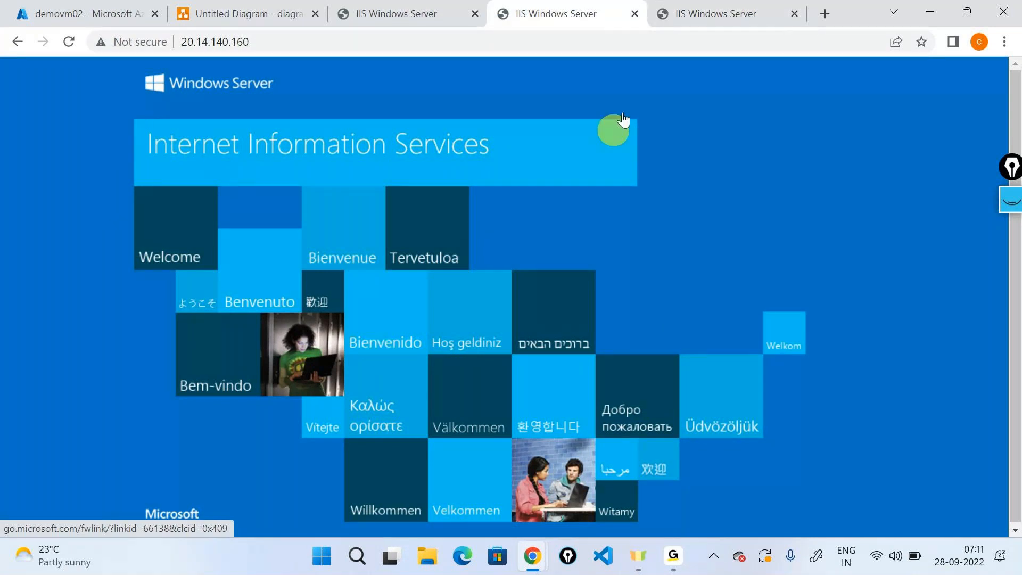
{"action": "left_click", "coordinate": [762, 336]}
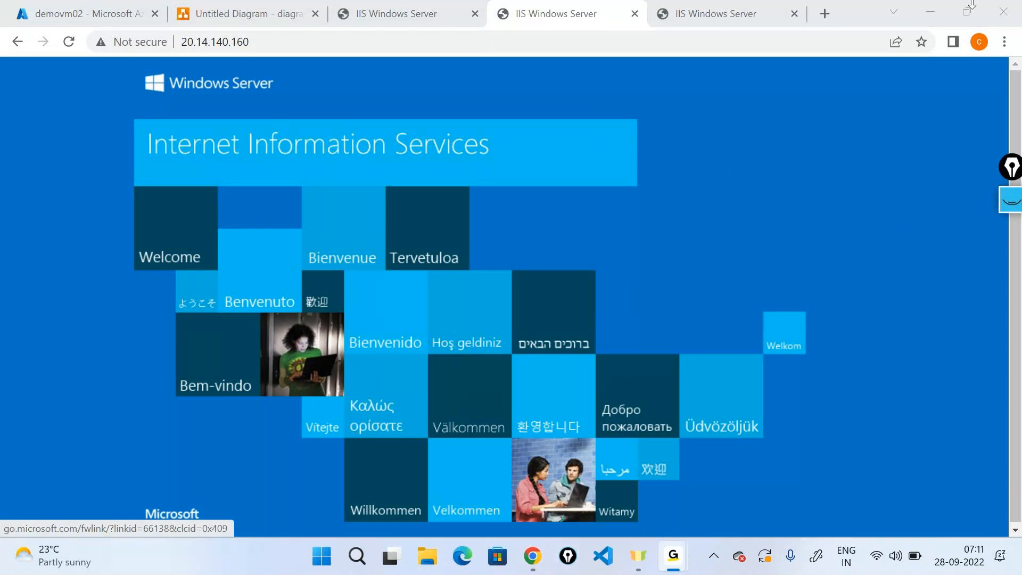
{"action": "left_click", "coordinate": [37, 572]}
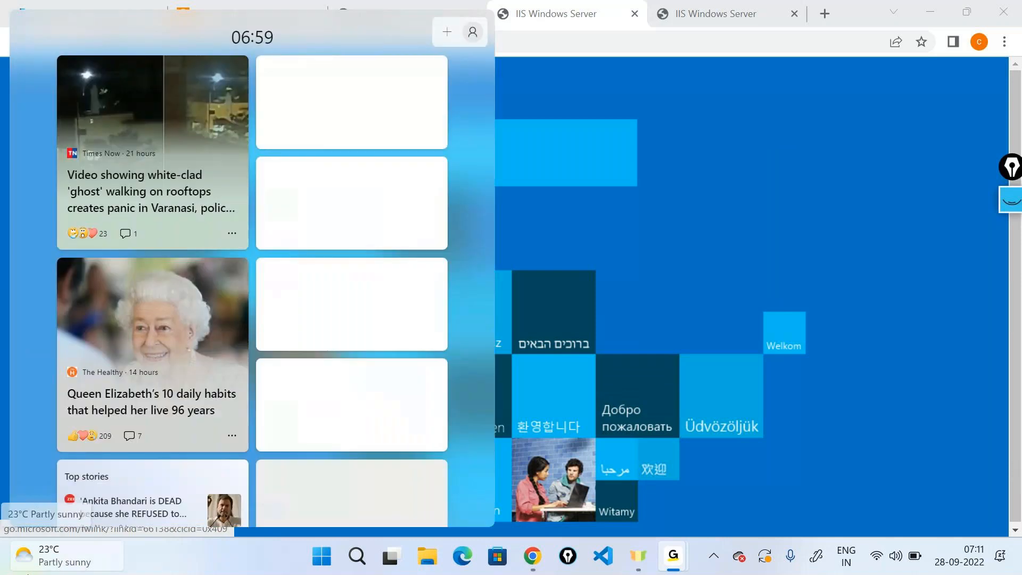
{"action": "left_click", "coordinate": [918, 400]}
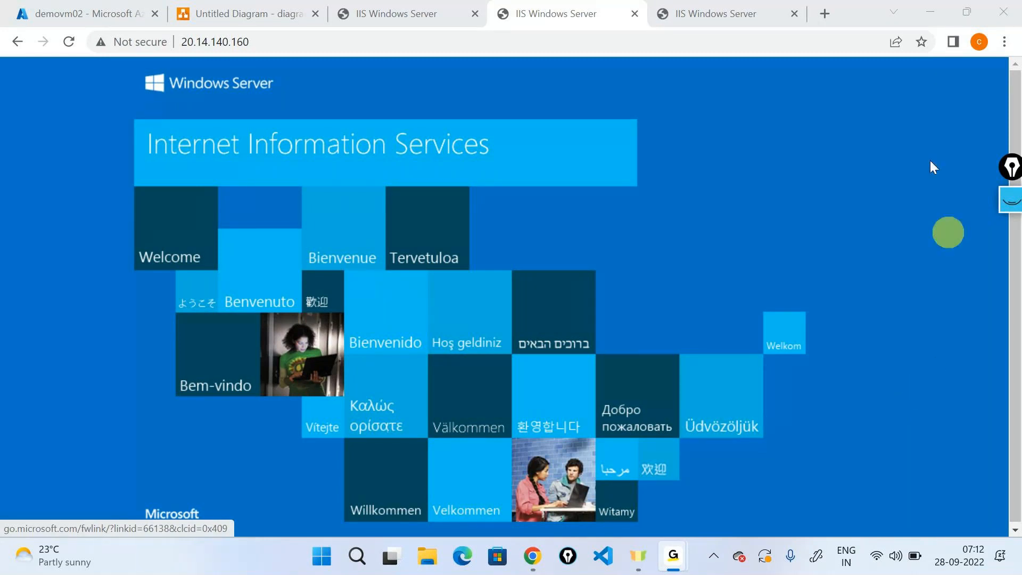
- Open demovm00's overview in the Azure portal and collapse the virtual machine list
{"action": "left_click", "coordinate": [120, 12]}
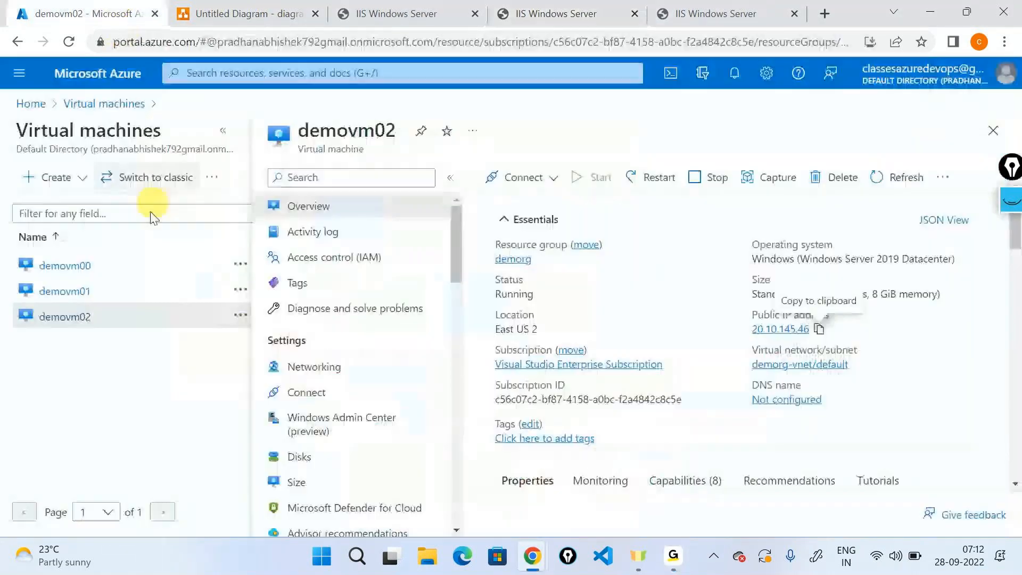
{"action": "left_click", "coordinate": [64, 266]}
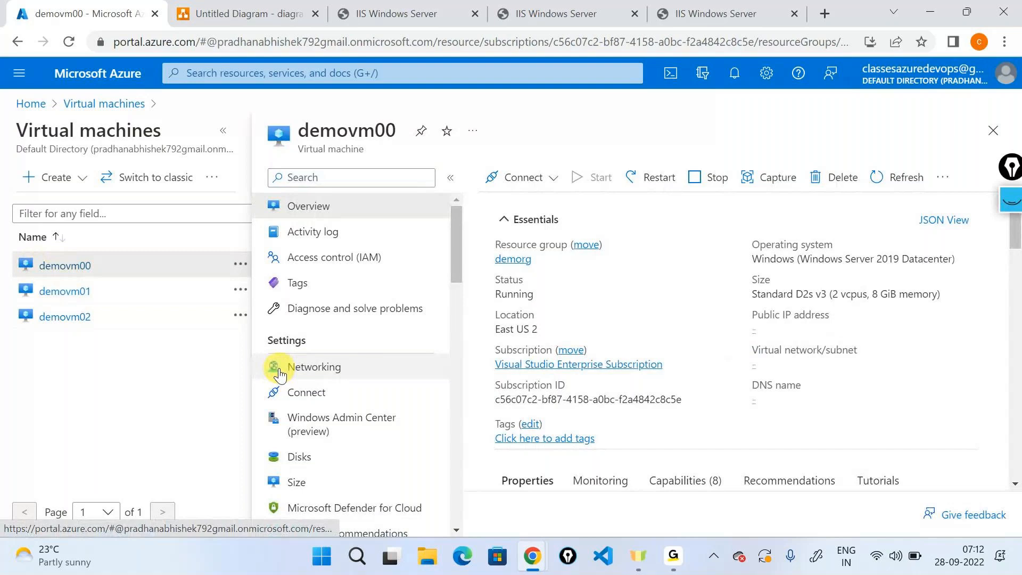
{"action": "left_click", "coordinate": [222, 131]}
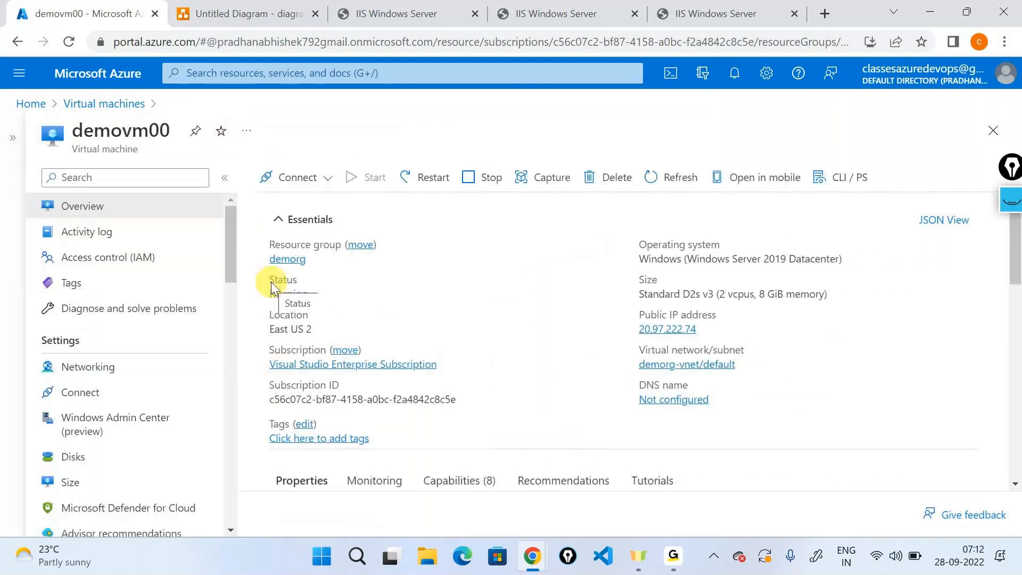
- Examine demovm00's essentials and networking properties, and highlight its private IP address
{"action": "scroll", "coordinate": [270, 282], "scroll_direction": "down", "scroll_amount": 3}
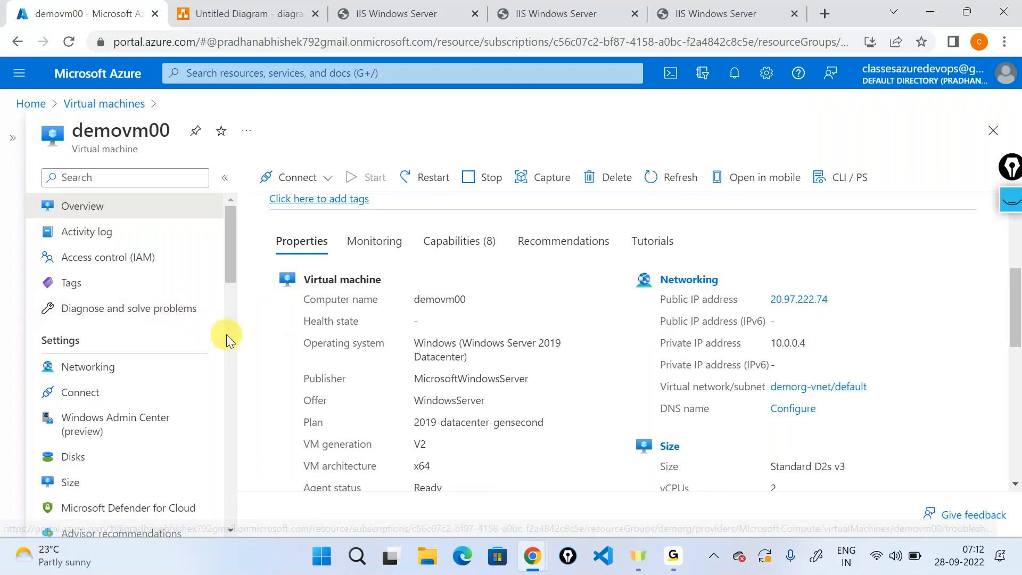
{"action": "scroll", "coordinate": [429, 388], "scroll_direction": "up", "scroll_amount": 5}
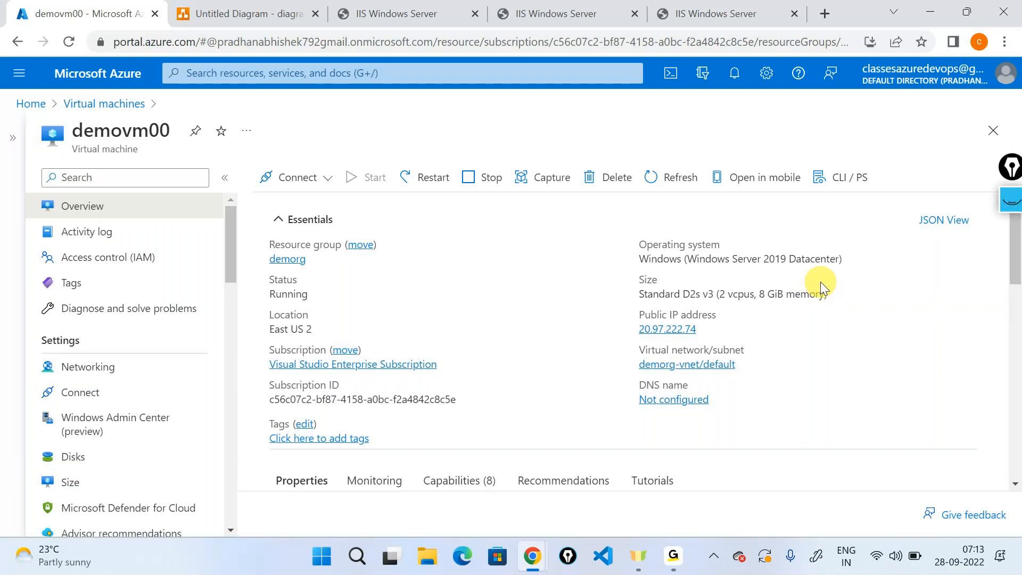
{"action": "scroll", "coordinate": [820, 282], "scroll_direction": "down", "scroll_amount": 1}
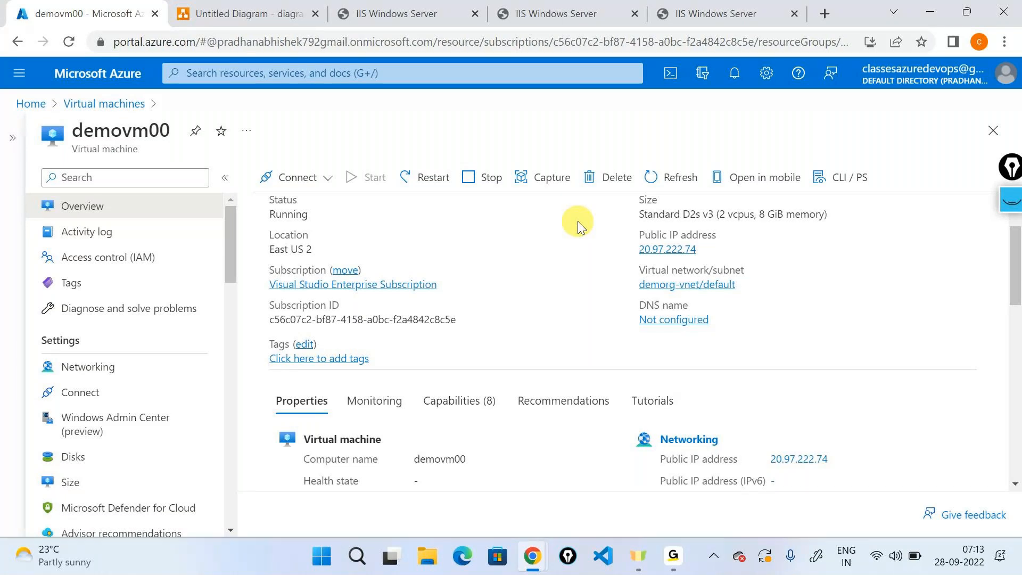
{"action": "scroll", "coordinate": [576, 221], "scroll_direction": "down", "scroll_amount": 3}
{"action": "double_click", "coordinate": [782, 342]}
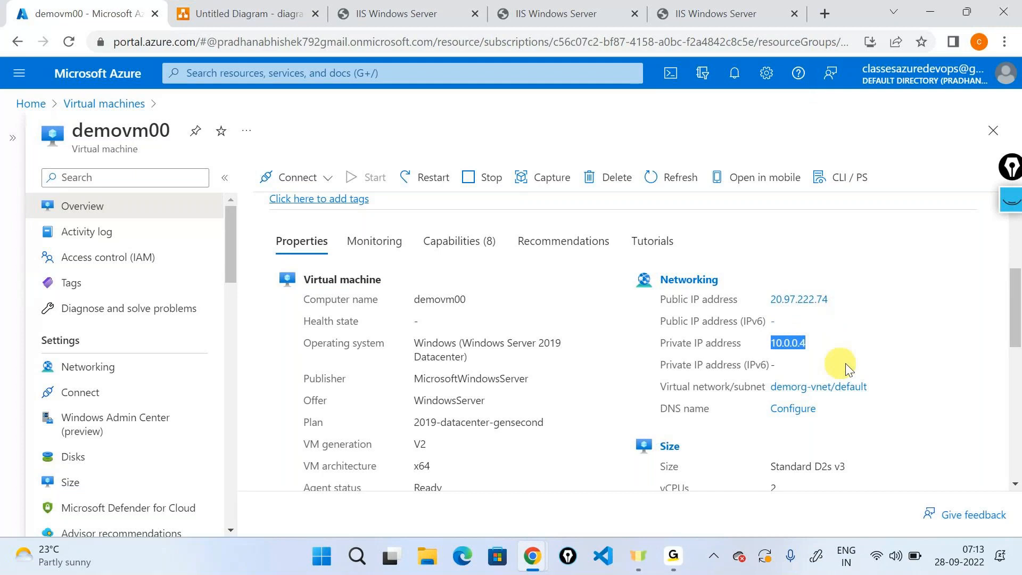
- Circle demovm00's private IP address in ink, write a boxed "Intranet" note above it, and hide the annotations
{"action": "left_click", "coordinate": [1010, 200]}
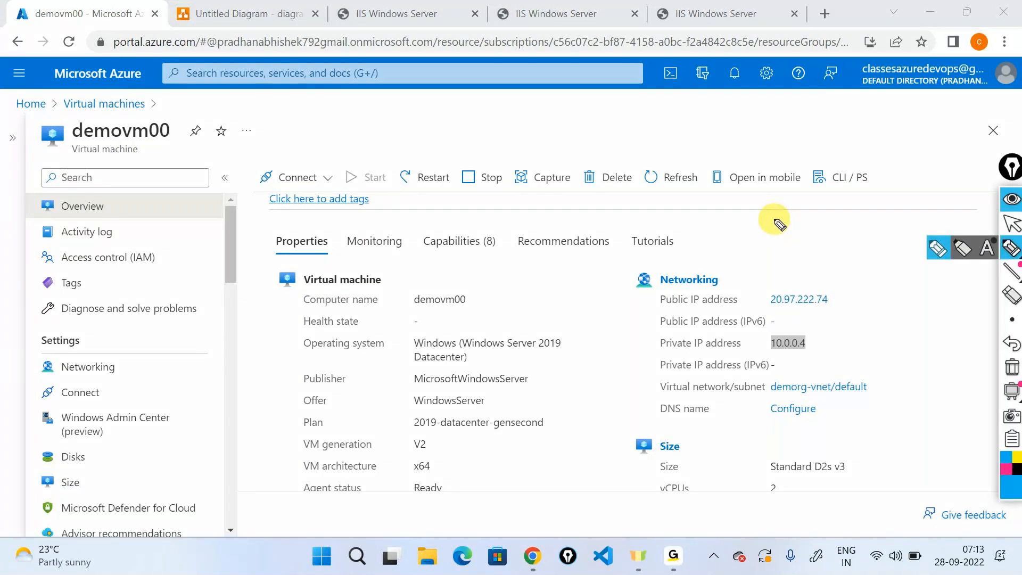
{"action": "left_click_drag", "start_coordinate": [799, 314], "coordinate": [801, 315]}
{"action": "mouse_move", "coordinate": [754, 246]}
{"action": "left_mouse_down"}
{"action": "mouse_move", "coordinate": [756, 266]}
{"action": "mouse_move", "coordinate": [775, 257]}
{"action": "mouse_move", "coordinate": [794, 272]}
{"action": "mouse_move", "coordinate": [800, 250]}
{"action": "mouse_move", "coordinate": [855, 237]}
{"action": "mouse_move", "coordinate": [858, 250]}
{"action": "left_mouse_up"}
{"action": "mouse_move", "coordinate": [750, 274]}
{"action": "left_mouse_down"}
{"action": "mouse_move", "coordinate": [900, 256]}
{"action": "mouse_move", "coordinate": [752, 228]}
{"action": "mouse_move", "coordinate": [748, 261]}
{"action": "left_mouse_up"}
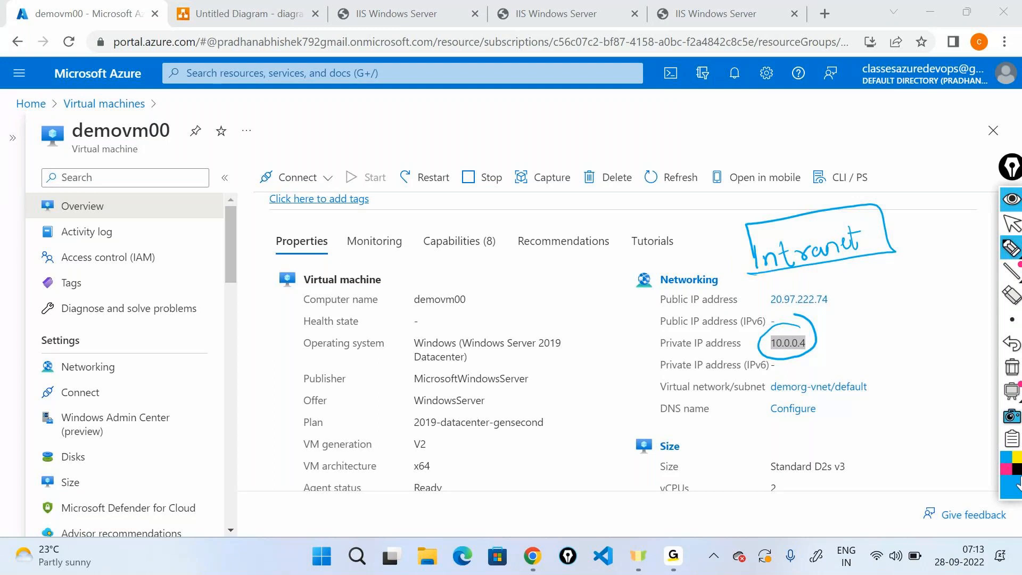
{"action": "left_click", "coordinate": [1011, 199]}
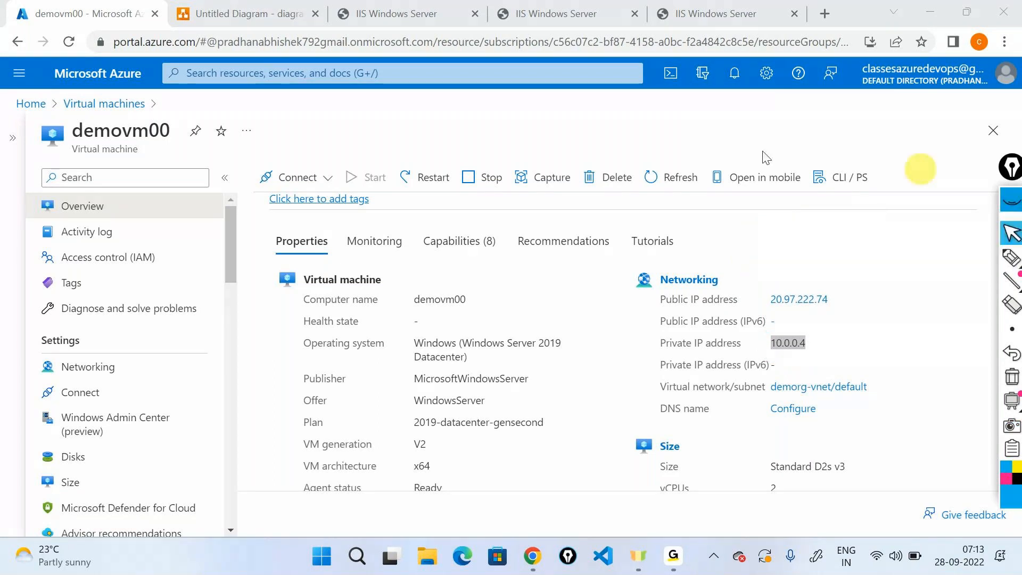
- On the diagram, ink a circle labelled "public" around the load balancer with arrows from the actors and to each virtual machine, and hide the annotations
{"action": "left_click", "coordinate": [214, 8]}
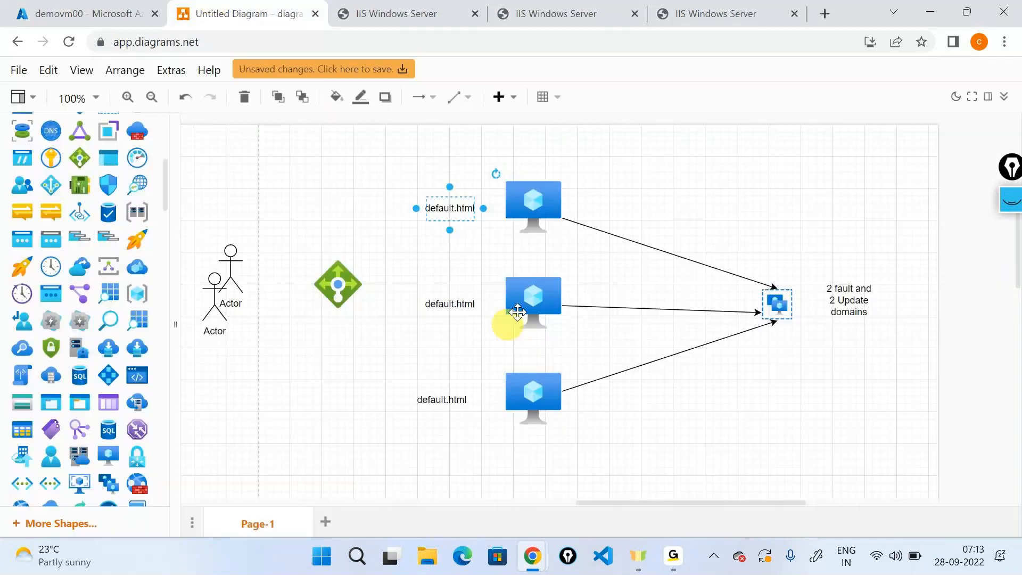
{"action": "left_click", "coordinate": [557, 386]}
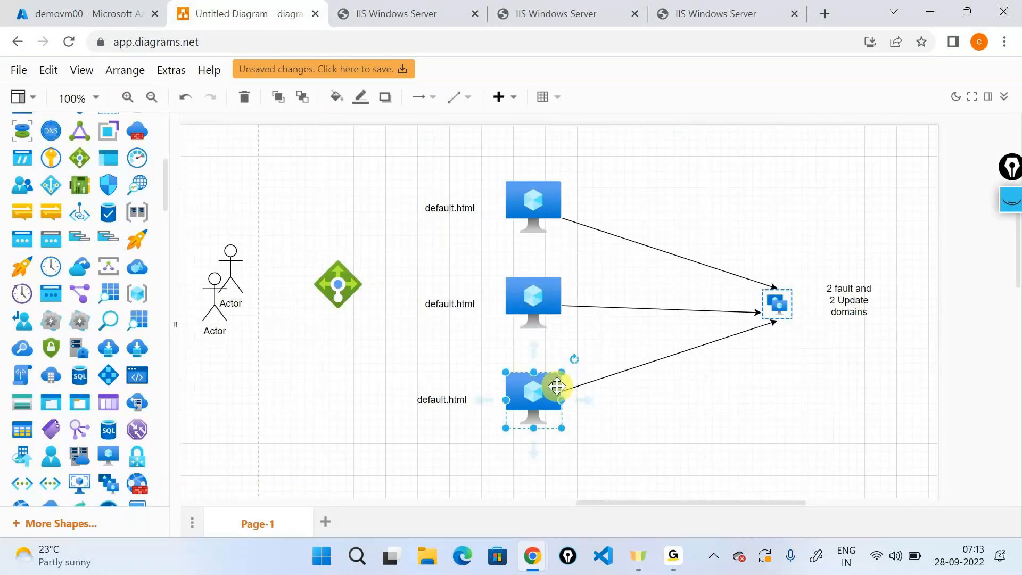
{"action": "left_click", "coordinate": [338, 283]}
{"action": "left_click", "coordinate": [1014, 247]}
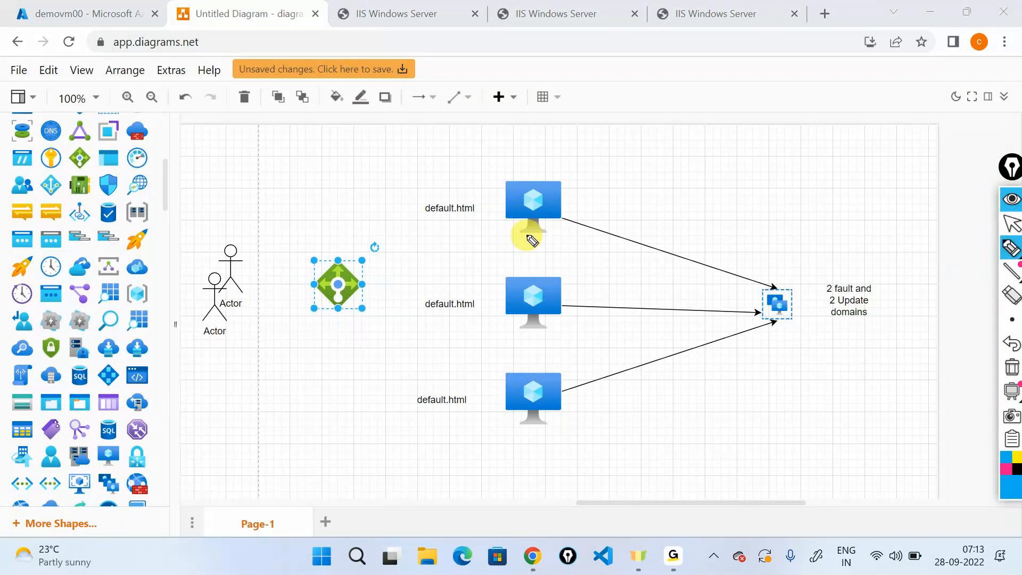
{"action": "mouse_move", "coordinate": [338, 234]}
{"action": "left_mouse_down"}
{"action": "mouse_move", "coordinate": [292, 303]}
{"action": "mouse_move", "coordinate": [320, 234]}
{"action": "left_mouse_up"}
{"action": "mouse_move", "coordinate": [326, 388]}
{"action": "left_mouse_down"}
{"action": "mouse_move", "coordinate": [372, 393]}
{"action": "mouse_move", "coordinate": [394, 367]}
{"action": "left_mouse_up"}
{"action": "left_click_drag", "start_coordinate": [232, 348], "coordinate": [277, 314]}
{"action": "mouse_move", "coordinate": [399, 269]}
{"action": "left_mouse_down"}
{"action": "mouse_move", "coordinate": [474, 223]}
{"action": "mouse_move", "coordinate": [469, 291]}
{"action": "left_mouse_up"}
{"action": "left_click_drag", "start_coordinate": [410, 323], "coordinate": [480, 383]}
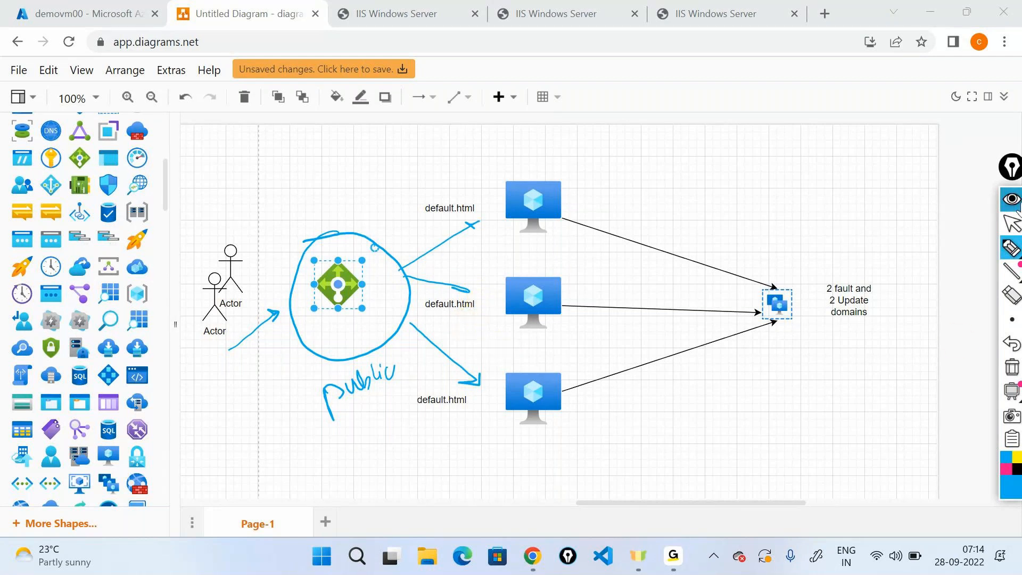
{"action": "left_click", "coordinate": [1011, 198]}
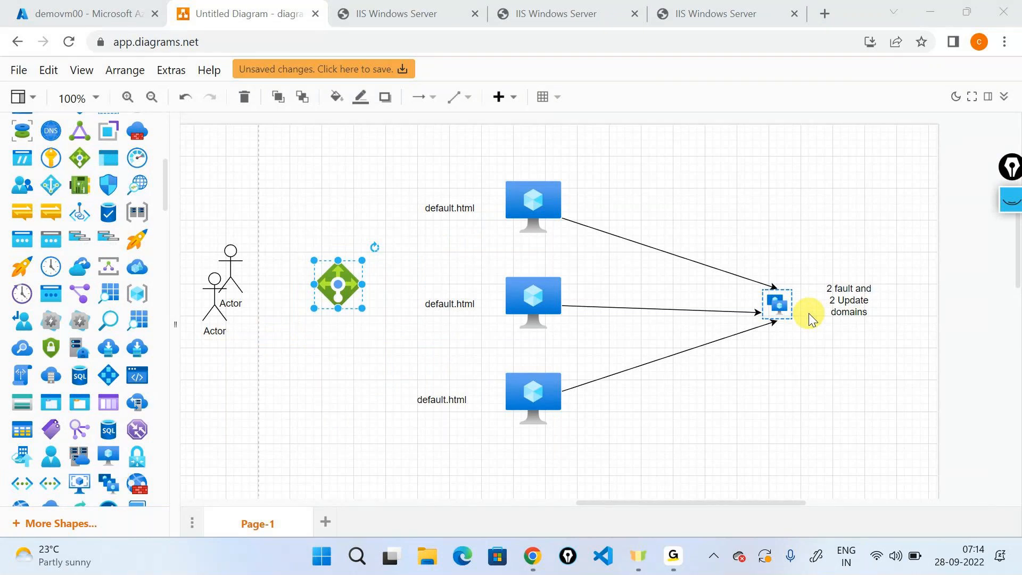
- Examine the three virtual machines behind the load balancer in the diagram one after another
{"action": "left_click", "coordinate": [869, 382]}
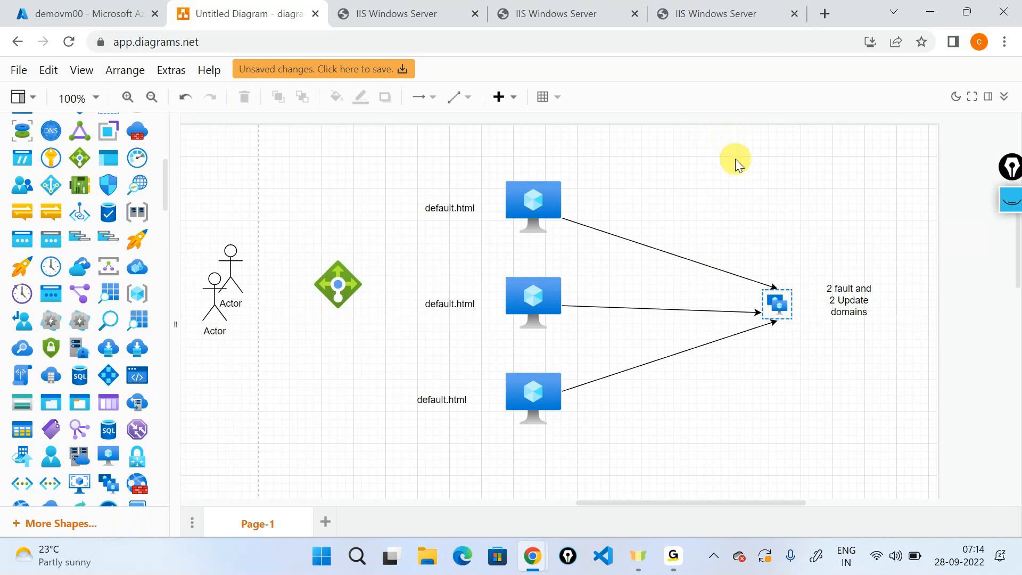
{"action": "left_click", "coordinate": [524, 208]}
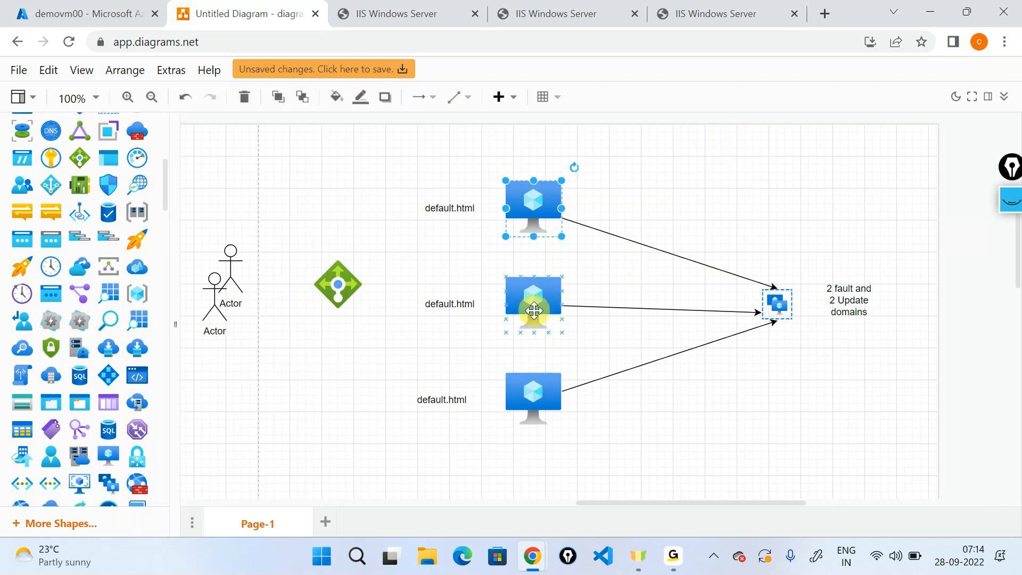
{"action": "left_click", "coordinate": [533, 311]}
{"action": "left_click", "coordinate": [530, 398]}
{"action": "left_click", "coordinate": [510, 300]}
{"action": "left_click", "coordinate": [512, 158]}
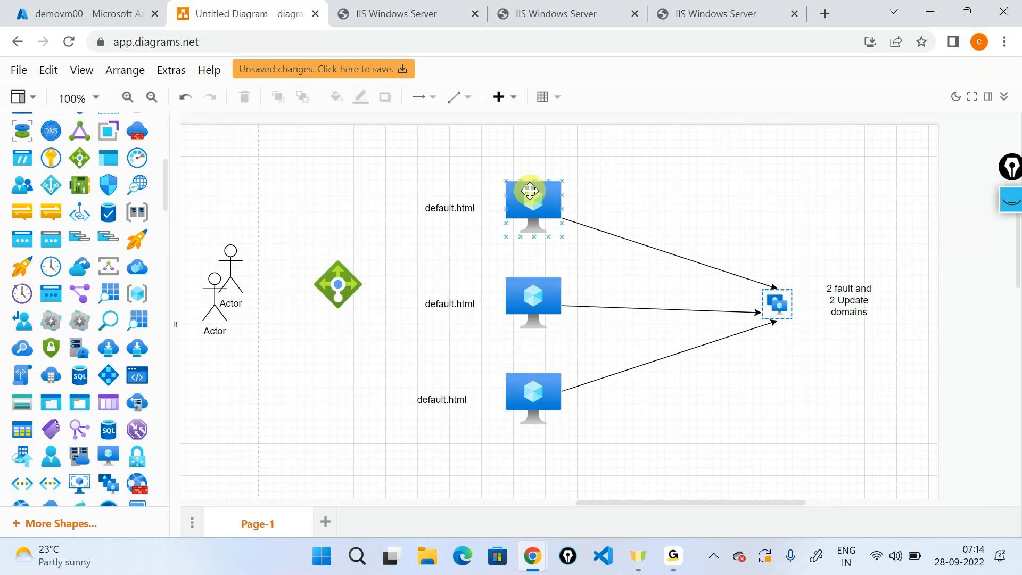
{"action": "left_click", "coordinate": [532, 198]}
{"action": "left_click", "coordinate": [739, 174]}
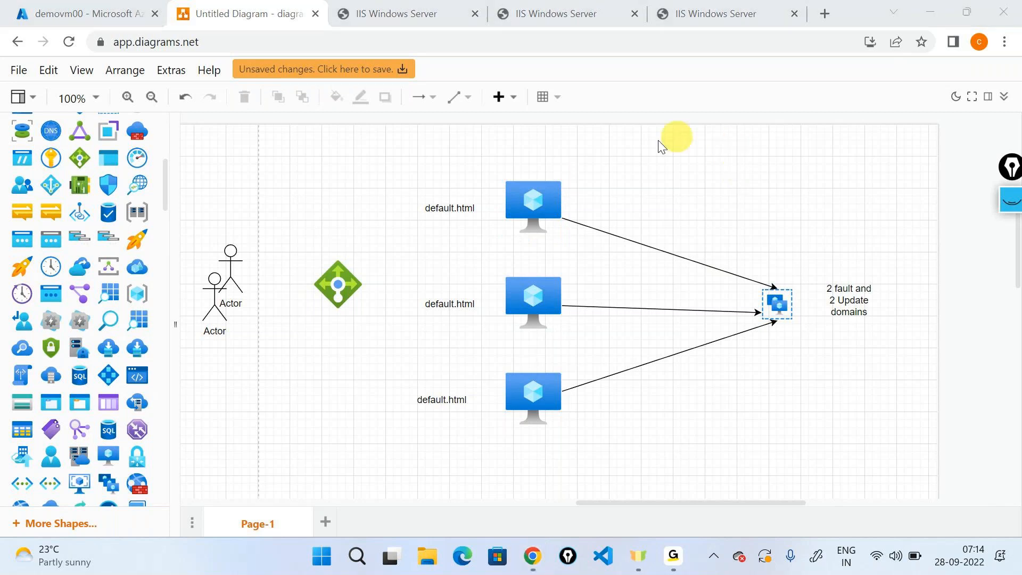
{"action": "key", "text": "alt+Tab"}
{"action": "key", "text": "alt+Tab"}
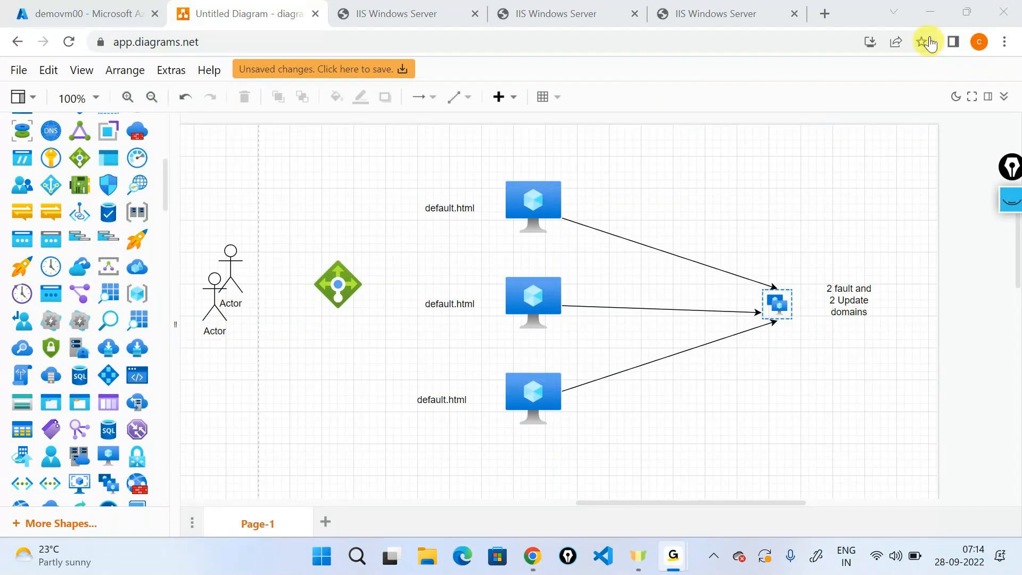
{"action": "left_click", "coordinate": [525, 201]}
{"action": "left_click", "coordinate": [526, 305]}
{"action": "left_click", "coordinate": [525, 403]}
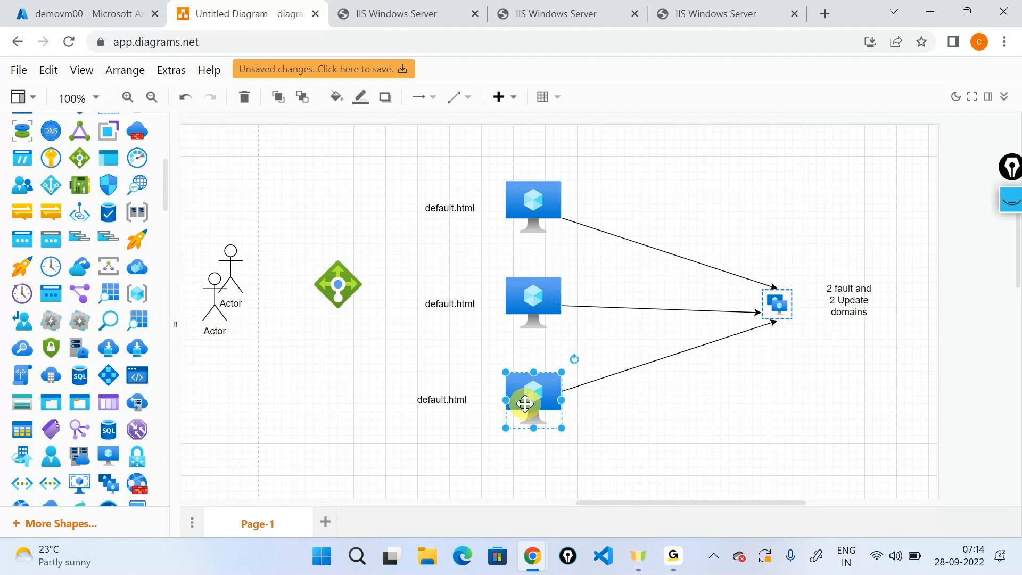
{"action": "left_click", "coordinate": [535, 210]}
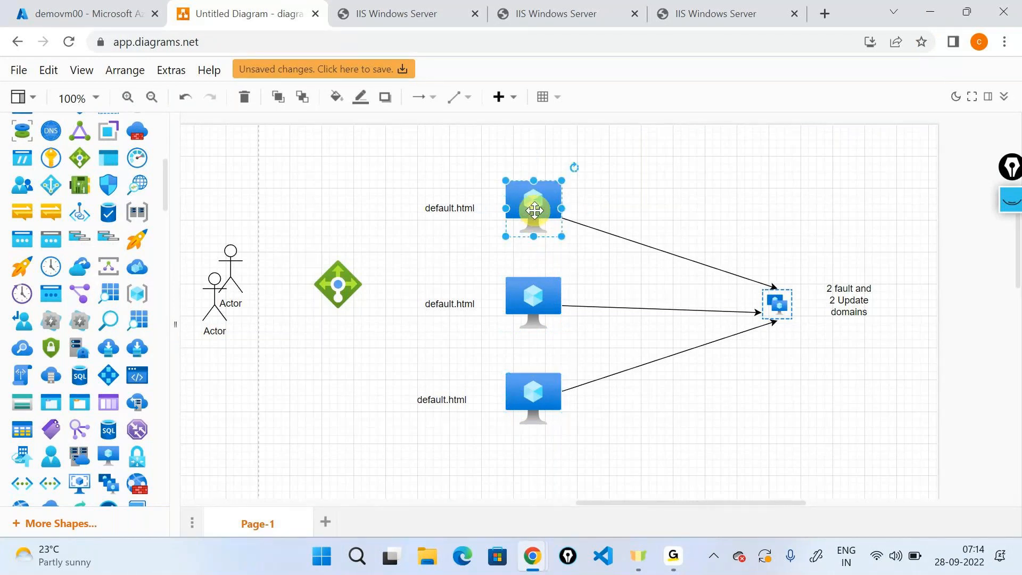
{"action": "left_click", "coordinate": [533, 301]}
{"action": "left_click", "coordinate": [533, 384]}
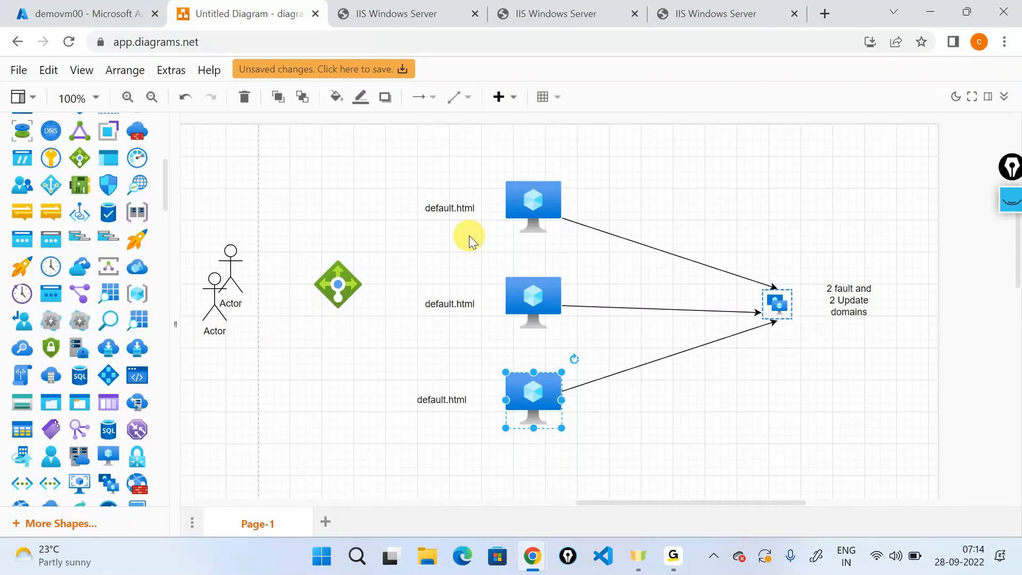
{"action": "left_click", "coordinate": [534, 198]}
{"action": "left_click", "coordinate": [517, 281]}
{"action": "left_click", "coordinate": [511, 389]}
{"action": "left_click", "coordinate": [832, 414]}
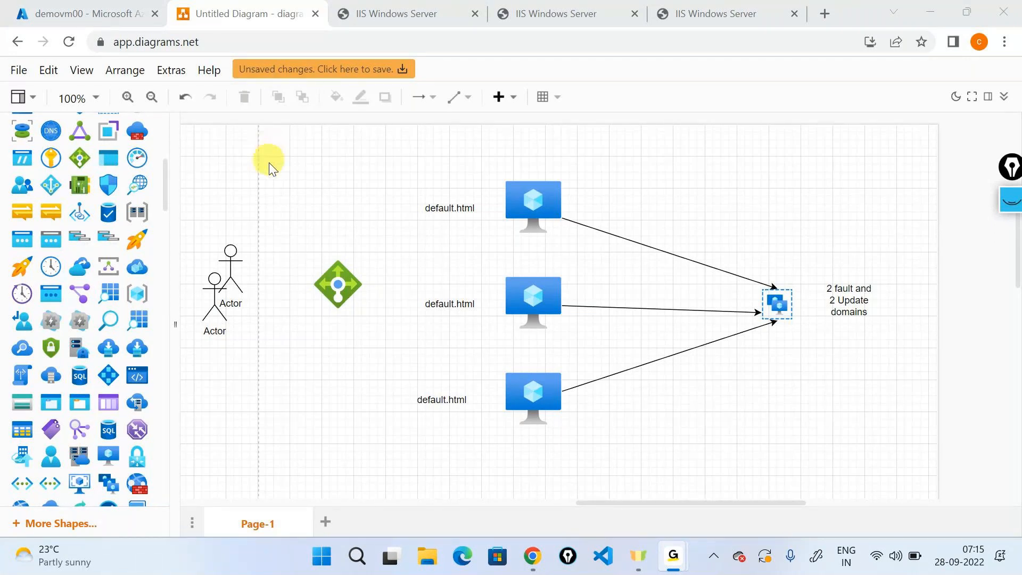
{"action": "left_click", "coordinate": [596, 402]}
- Return to demovm00's overview in the Azure portal and check its running status
{"action": "left_click", "coordinate": [101, 7]}
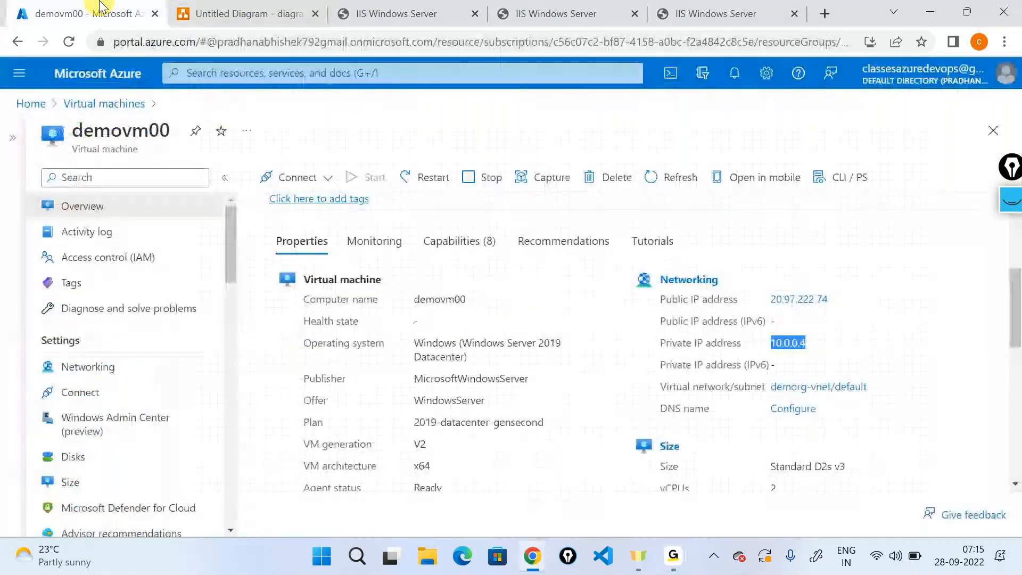
{"action": "scroll", "coordinate": [287, 255], "scroll_direction": "up", "scroll_amount": 5}
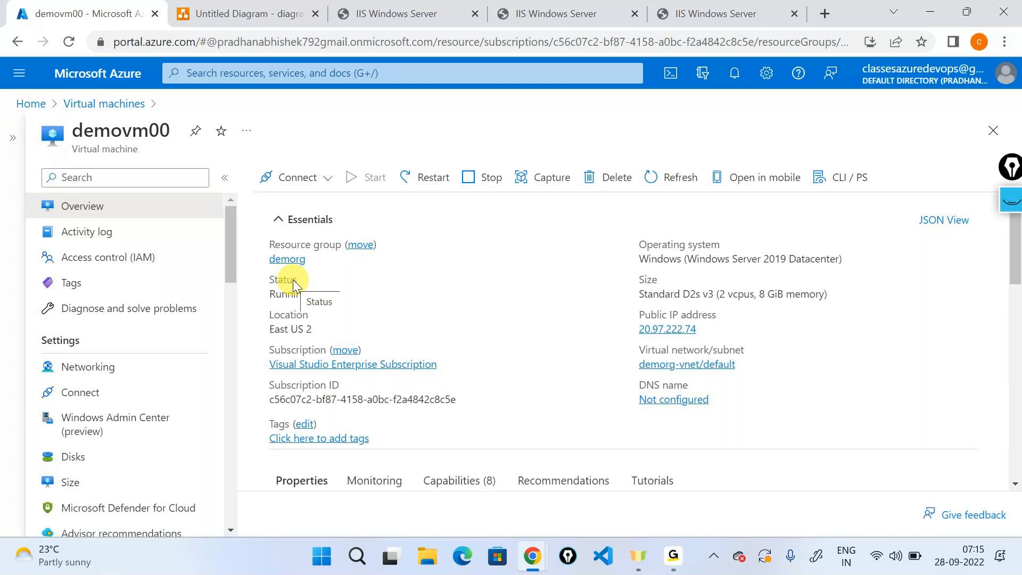
{"action": "double_click", "coordinate": [300, 293]}
{"action": "left_click", "coordinate": [344, 285]}
{"action": "mouse_move", "coordinate": [283, 298]}
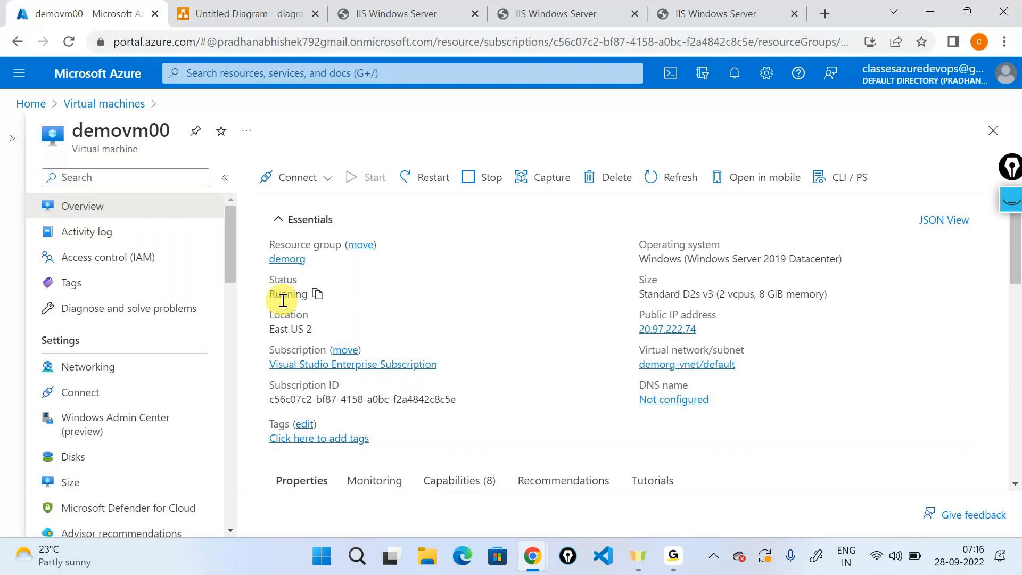
- Examine the running status of demovm00 in its overview
{"action": "double_click", "coordinate": [283, 300]}
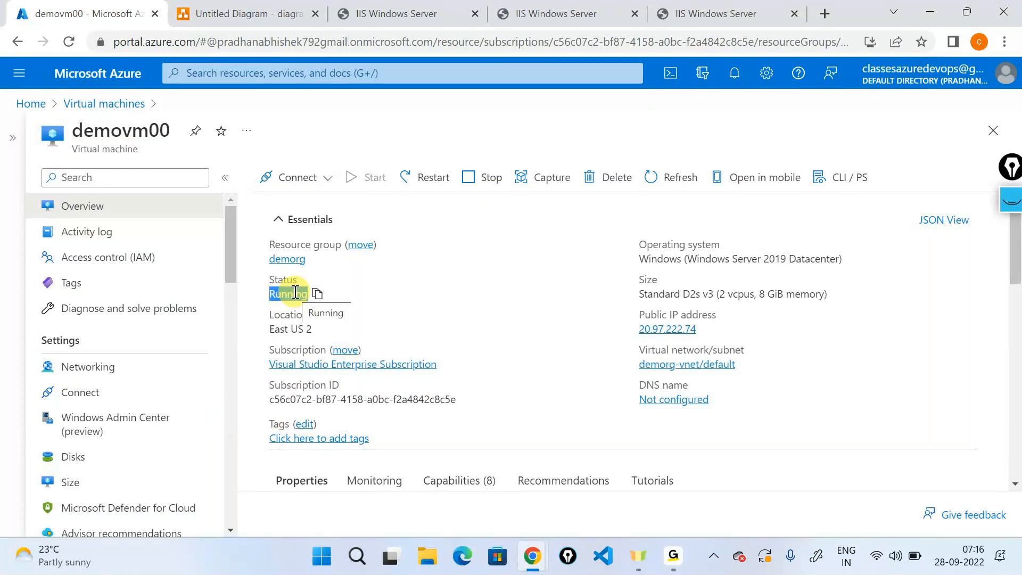
{"action": "left_click", "coordinate": [486, 303]}
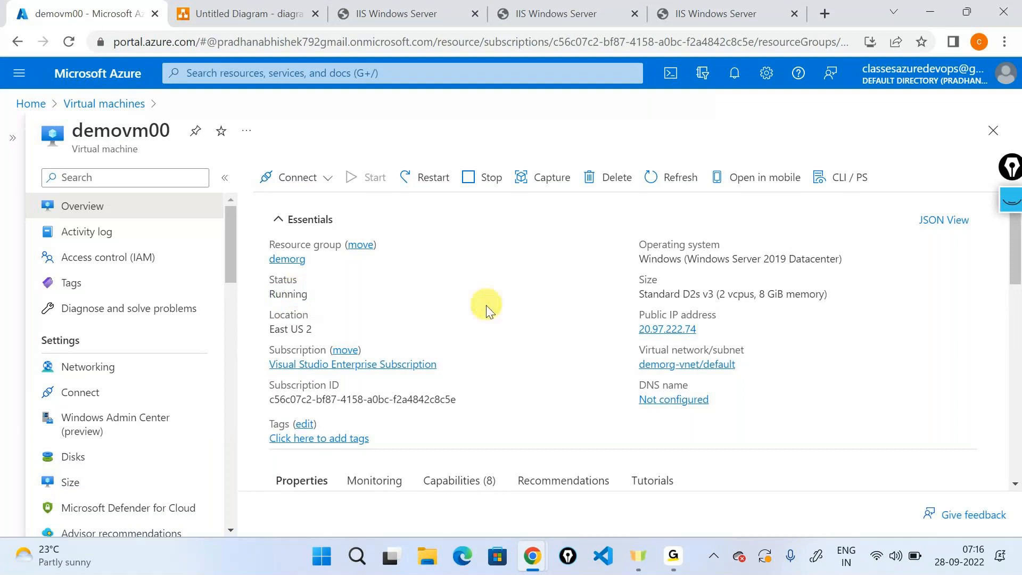
{"action": "double_click", "coordinate": [282, 295]}
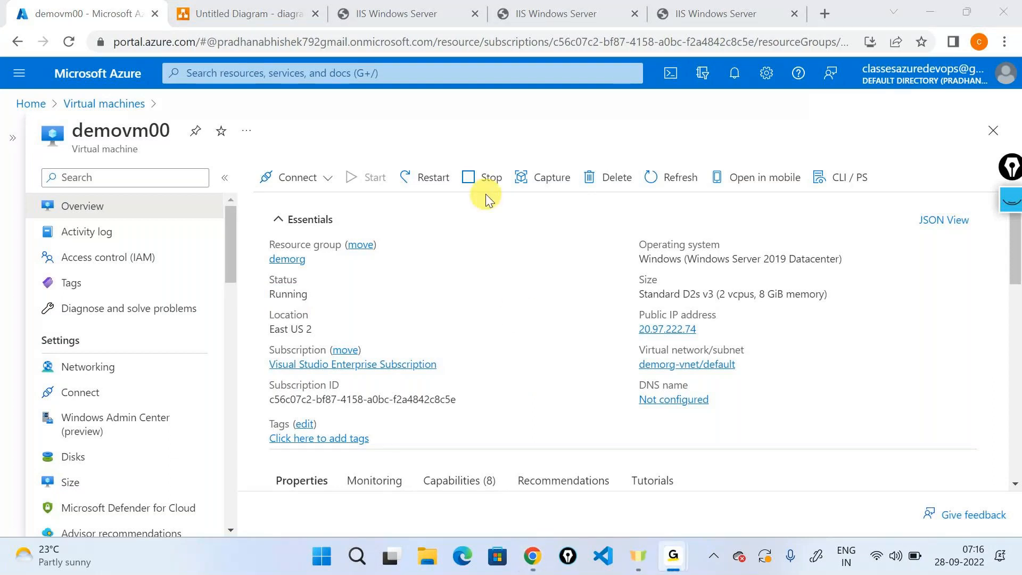
{"action": "left_click", "coordinate": [731, 401]}
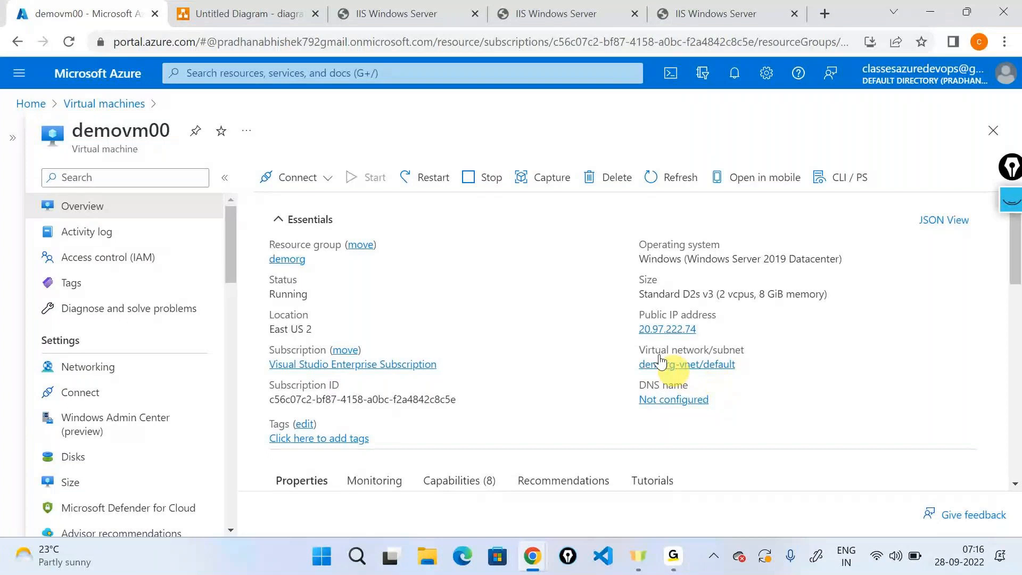
- On the diagram, draw arrows from the load balancer to each of the three default.html labels and to the upper actor
{"action": "left_click", "coordinate": [255, 4]}
{"action": "left_click_drag", "start_coordinate": [370, 284], "coordinate": [426, 214]}
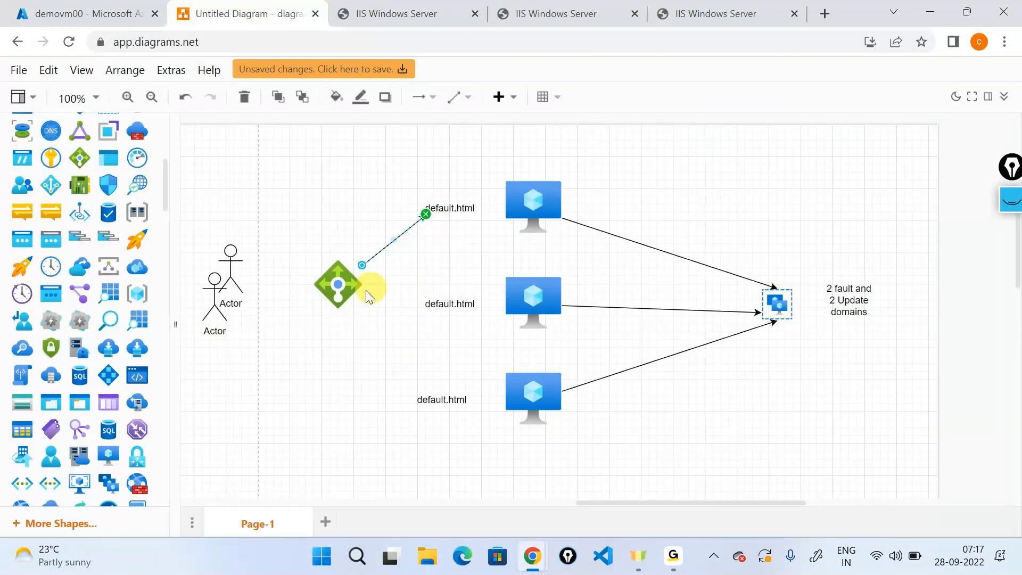
{"action": "left_click_drag", "start_coordinate": [369, 296], "coordinate": [432, 301]}
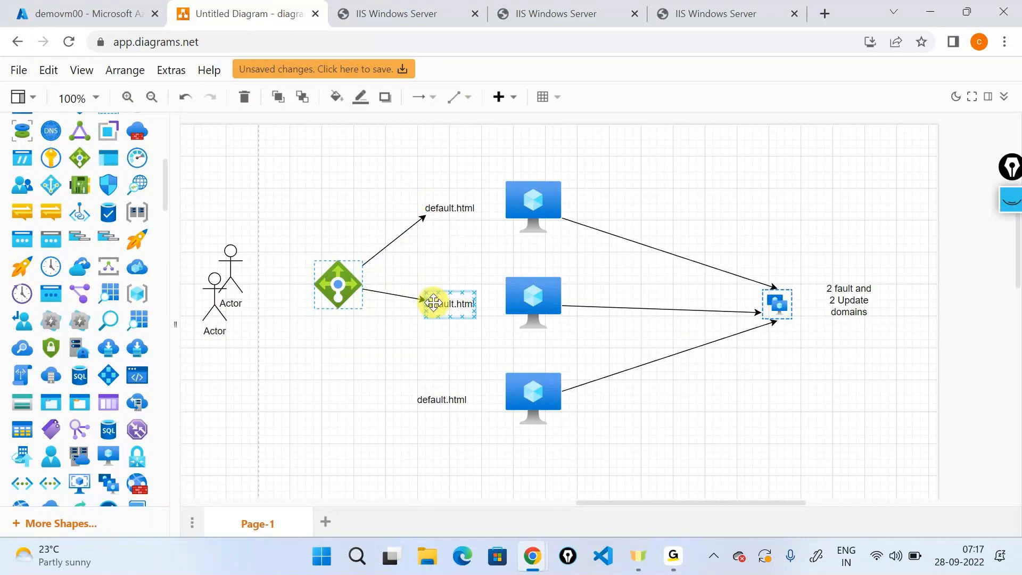
{"action": "left_click", "coordinate": [319, 307]}
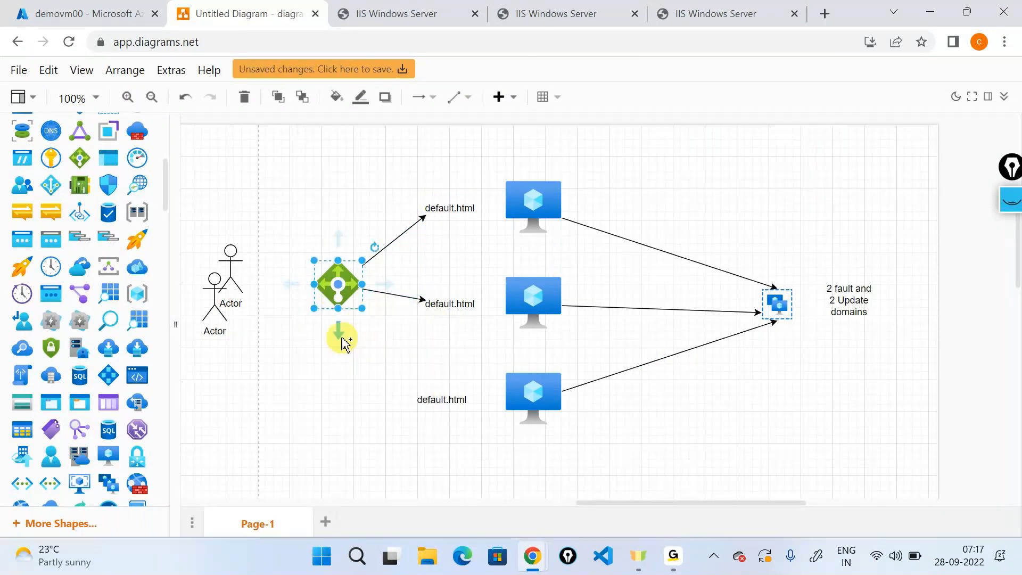
{"action": "left_click_drag", "start_coordinate": [341, 341], "coordinate": [423, 388]}
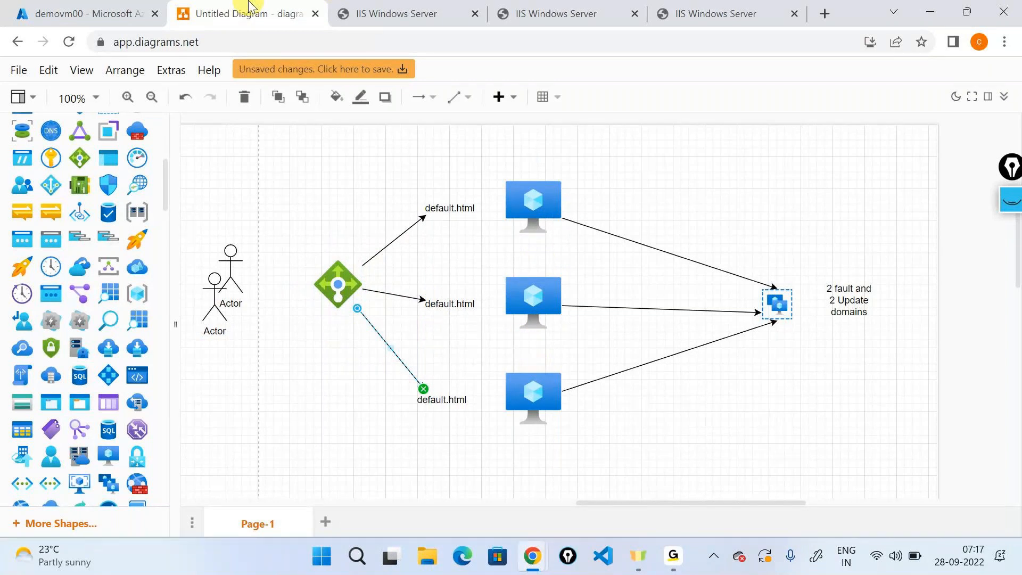
{"action": "left_click", "coordinate": [336, 282]}
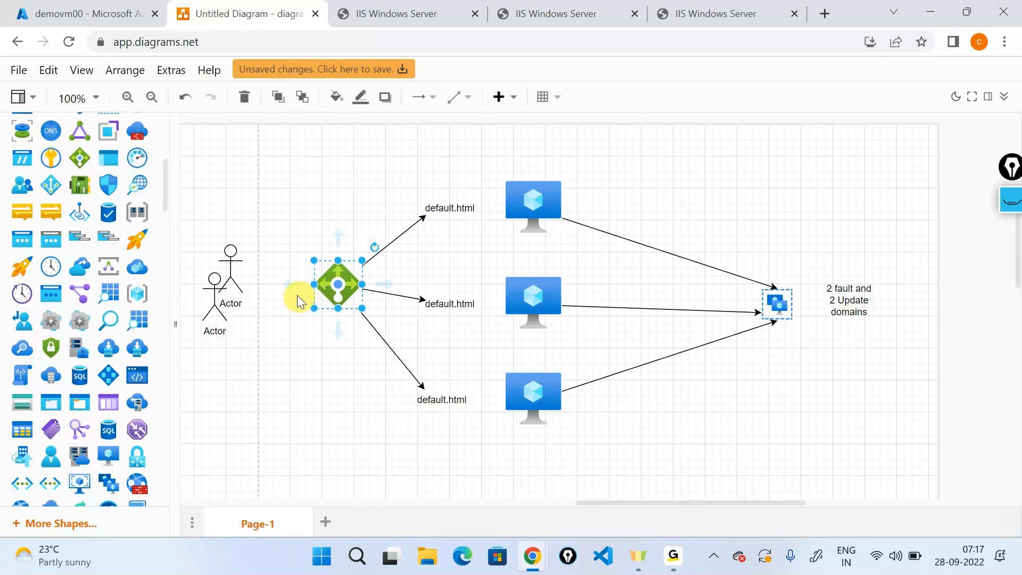
{"action": "left_click_drag", "start_coordinate": [288, 285], "coordinate": [242, 279]}
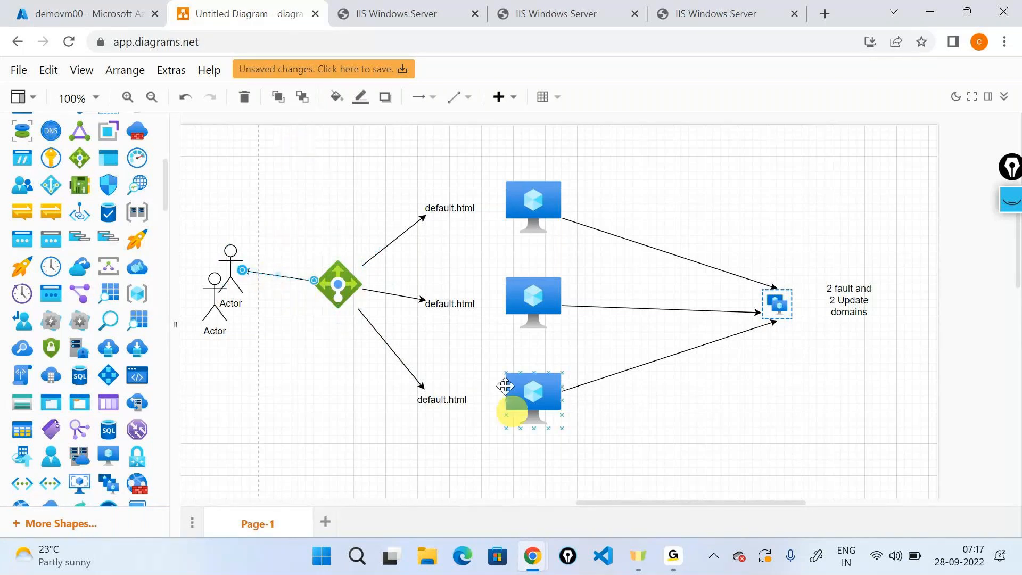
- Return to the Azure portal, search for "load" and open the Load balancers service
{"action": "left_click", "coordinate": [106, 13]}
{"action": "left_click", "coordinate": [82, 104]}
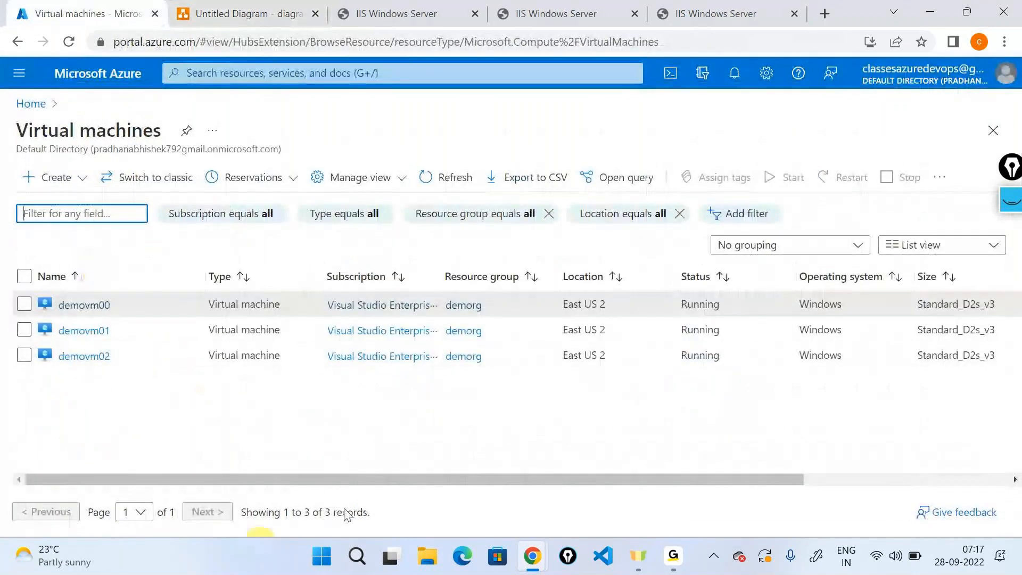
{"action": "left_click", "coordinate": [402, 75]}
{"action": "type", "text": "load"}
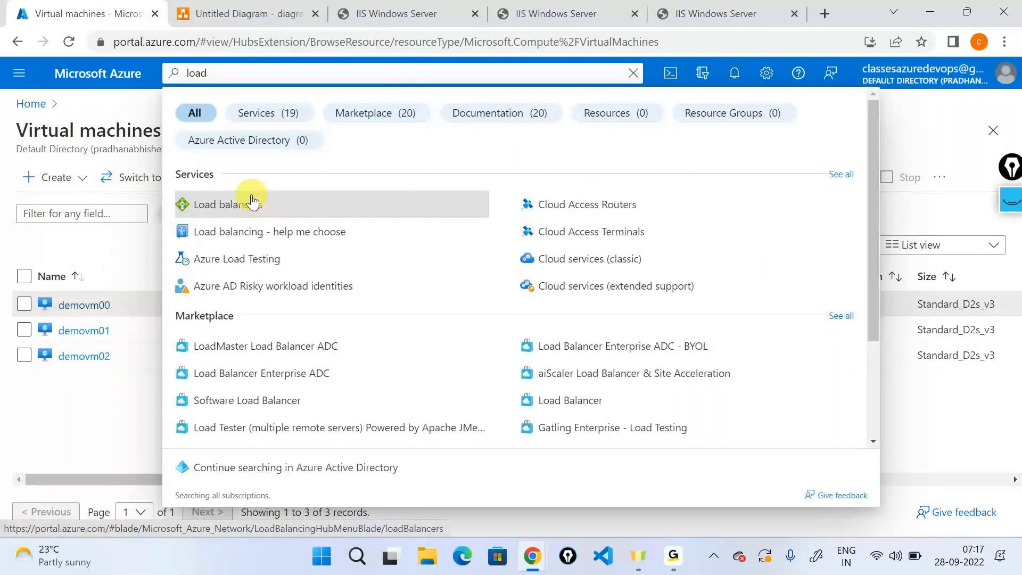
{"action": "left_click", "coordinate": [252, 202]}
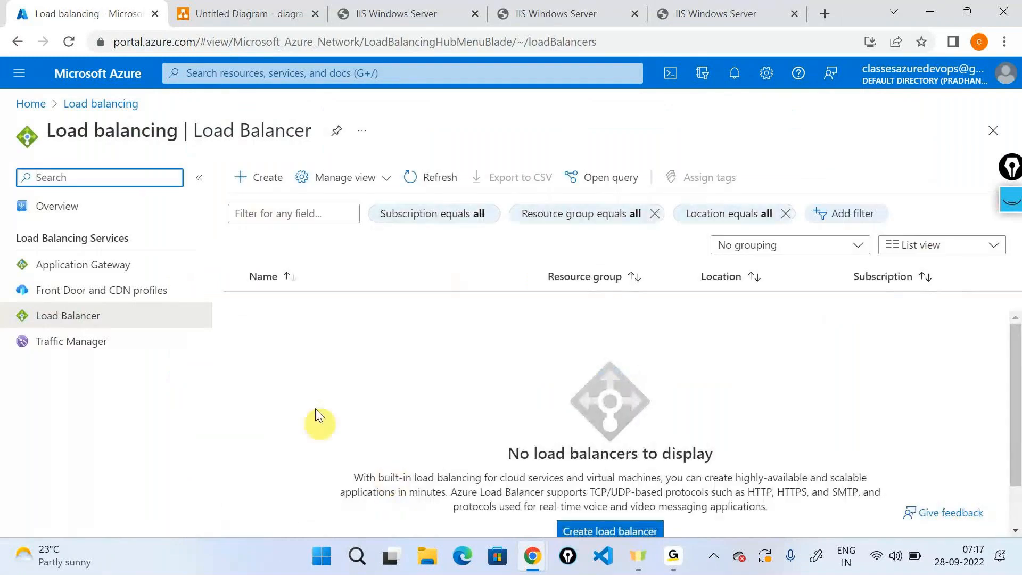
{"action": "scroll", "coordinate": [701, 391], "scroll_direction": "down", "scroll_amount": 1}
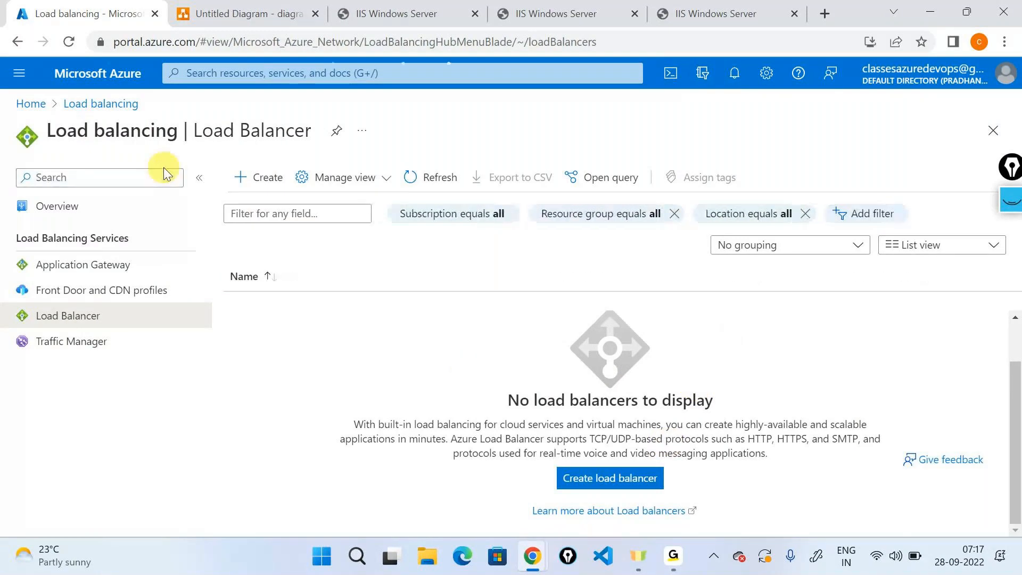
- Start creating a load balancer in the demorg resource group and name it demoloadbalanceruse2
{"action": "left_click", "coordinate": [258, 178]}
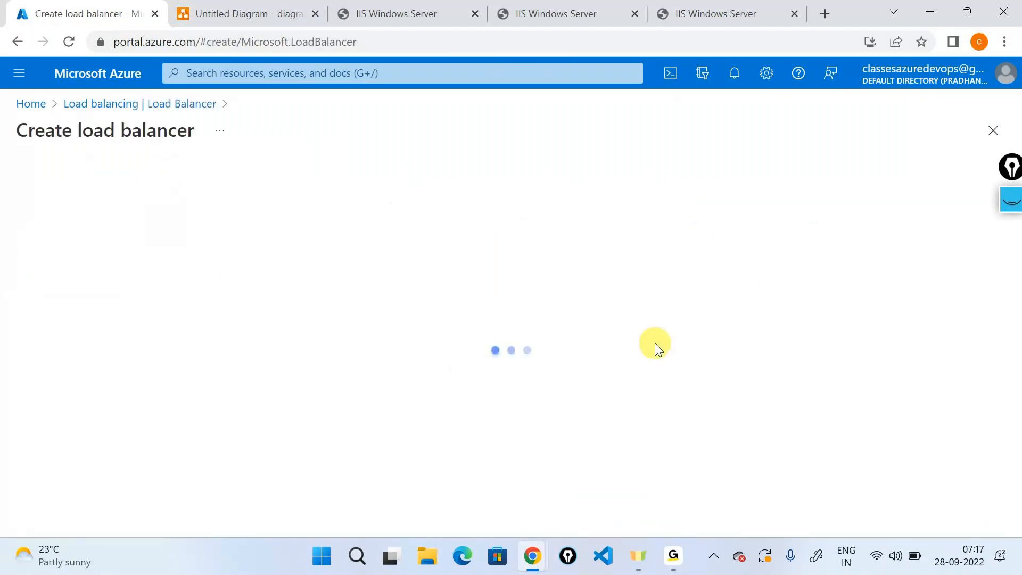
{"action": "scroll", "coordinate": [320, 287], "scroll_direction": "down", "scroll_amount": 2}
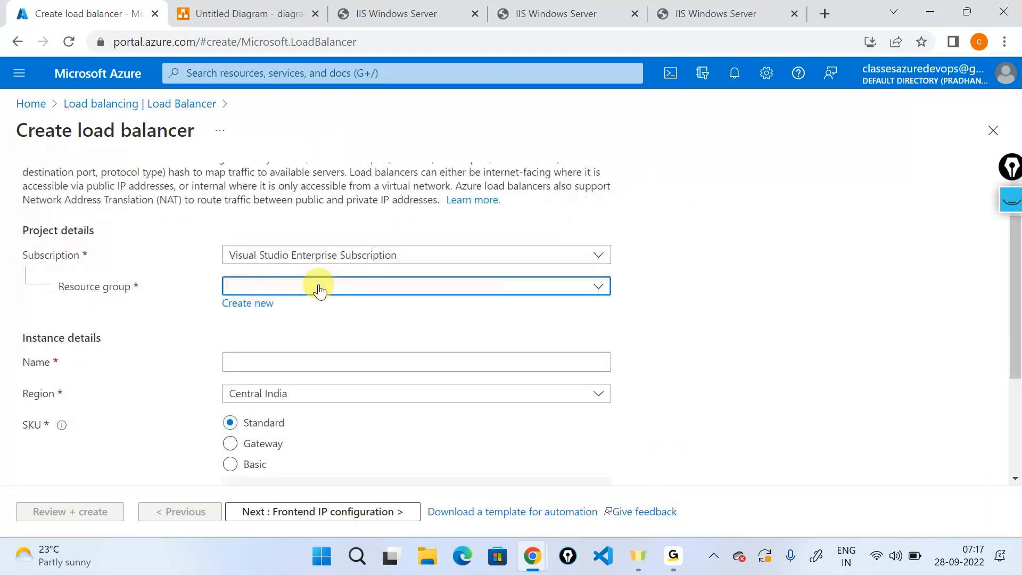
{"action": "left_click", "coordinate": [319, 288]}
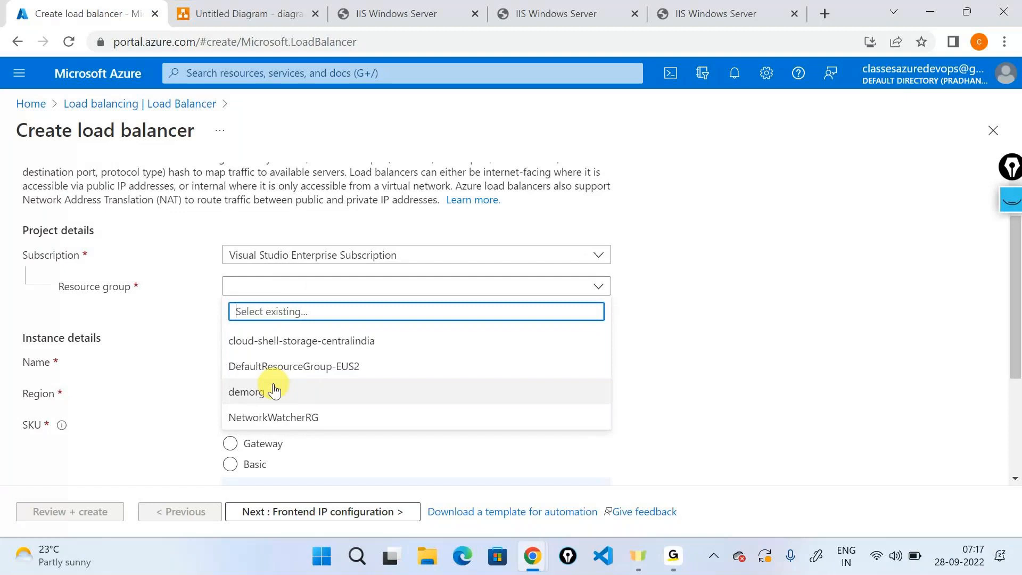
{"action": "left_click", "coordinate": [274, 391]}
{"action": "scroll", "coordinate": [463, 319], "scroll_direction": "down", "scroll_amount": 2}
{"action": "left_click", "coordinate": [338, 283]}
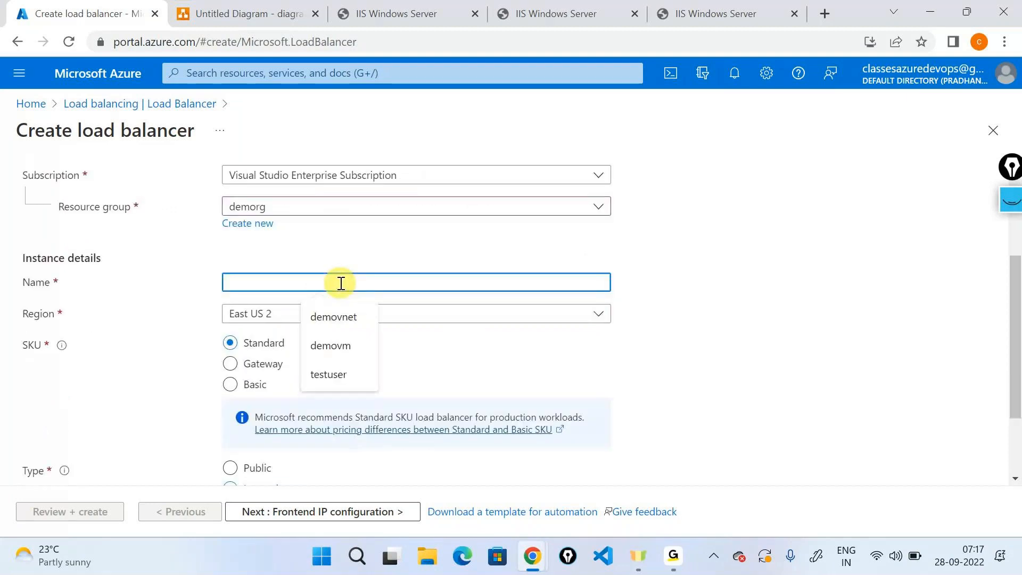
{"action": "type", "text": "d"}
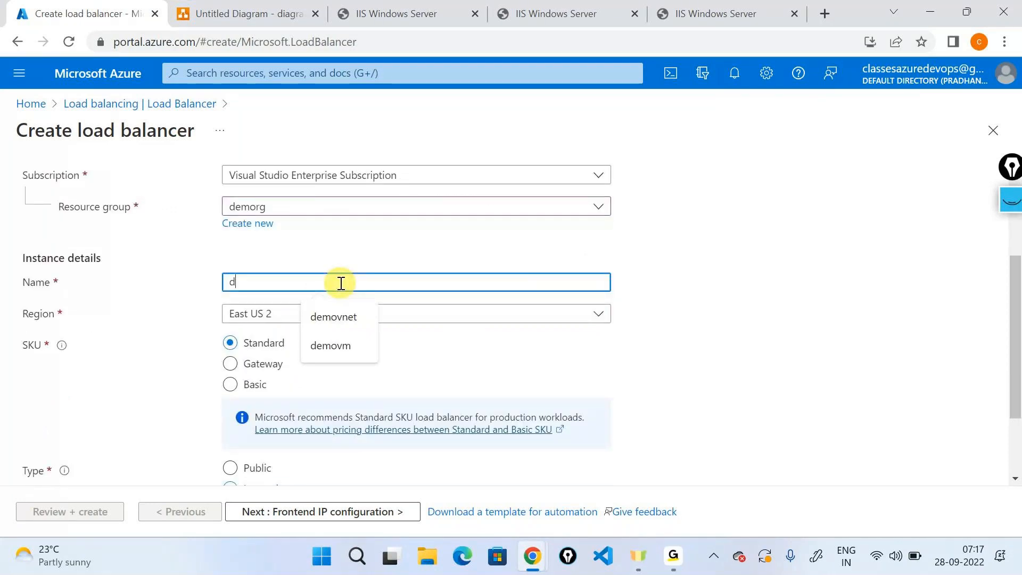
{"action": "type", "text": "emoloadbalanceruse2"}
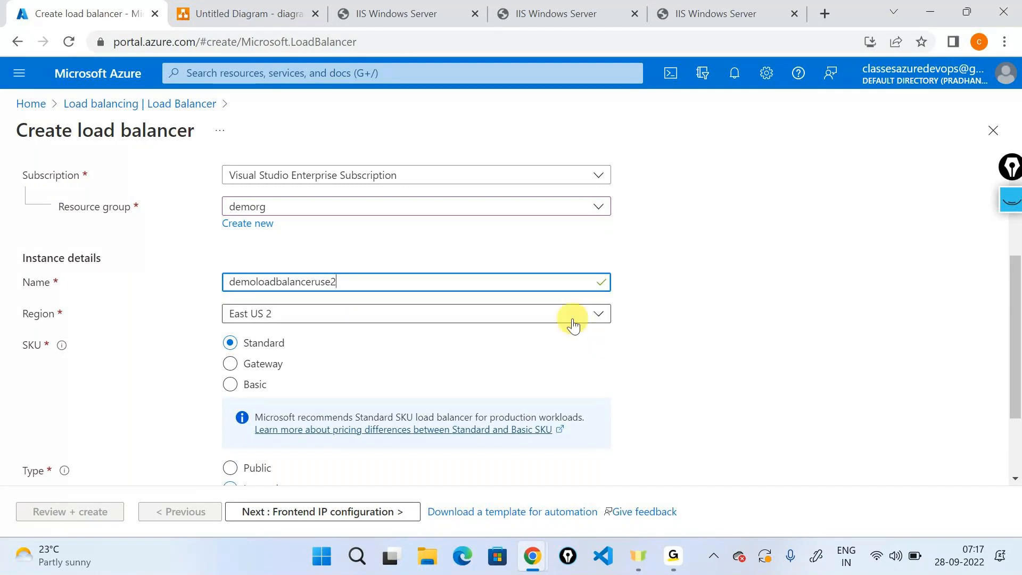
{"action": "scroll", "coordinate": [572, 326], "scroll_direction": "down", "scroll_amount": 1}
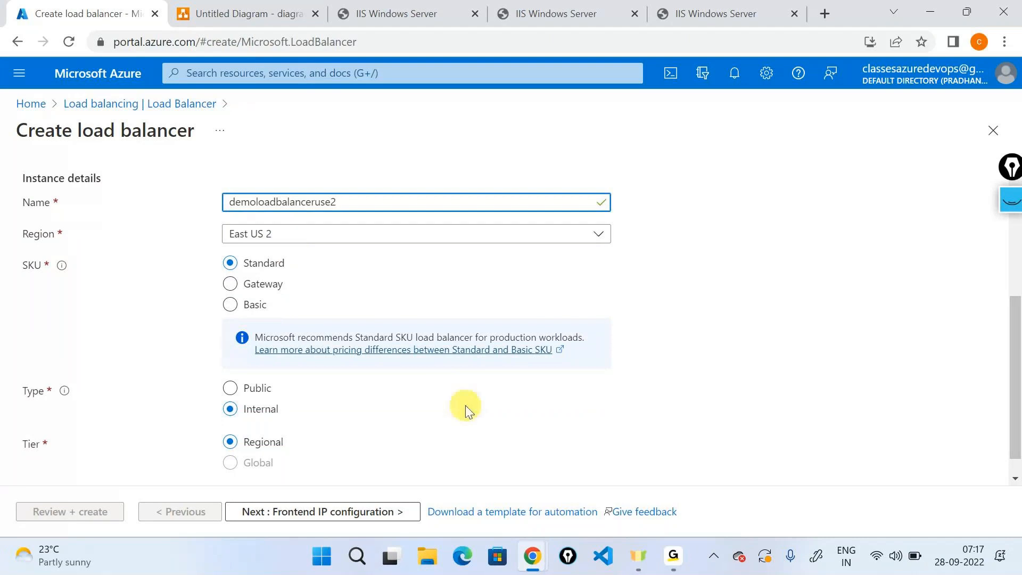
- On the diagram, replace the old ink with circles around the load balancer ("East US2") and virtual machines ("East US"), and clear it in the portal
{"action": "key", "text": "ctrl+Tab"}
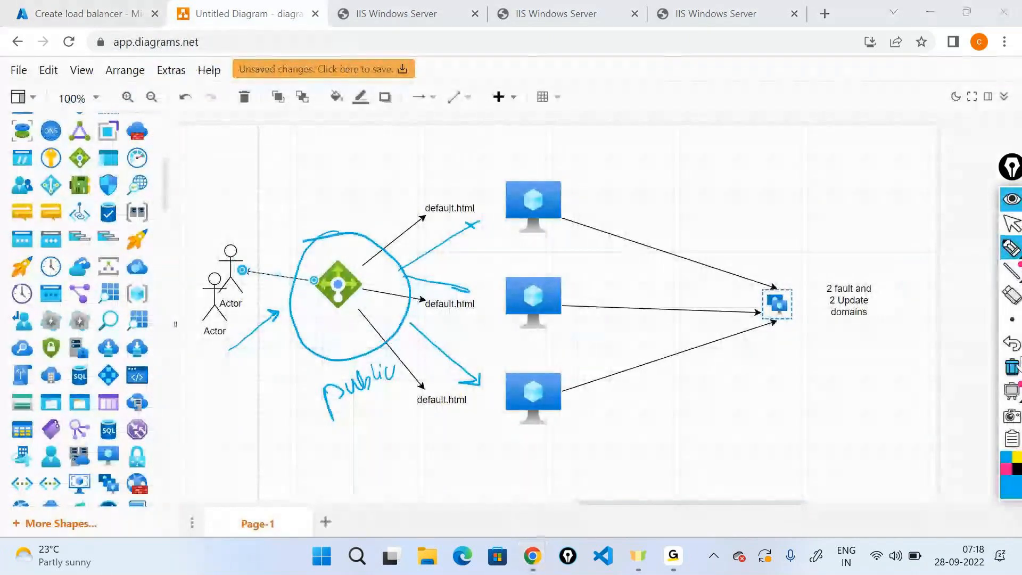
{"action": "left_click", "coordinate": [1013, 366]}
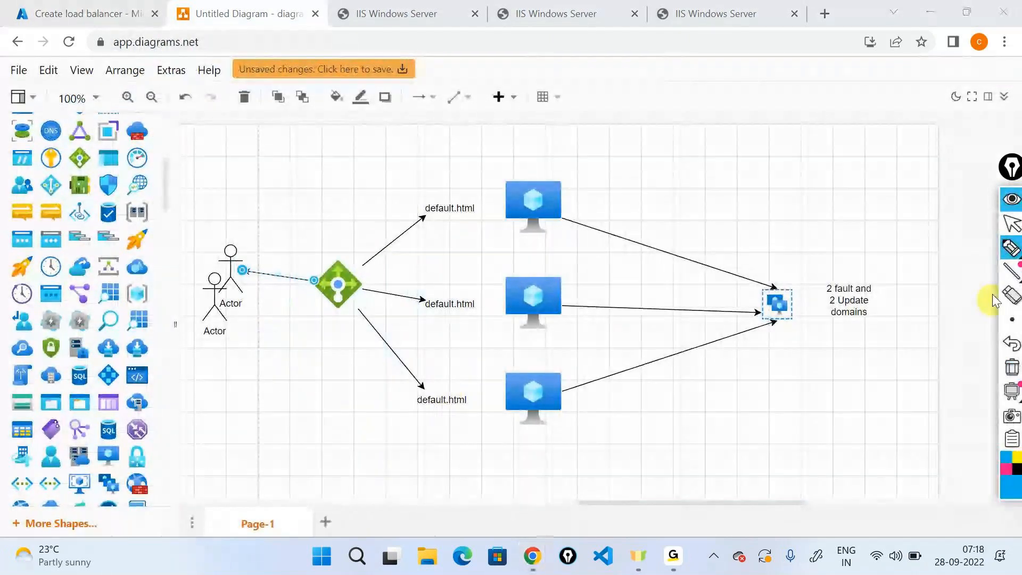
{"action": "left_click", "coordinate": [1006, 250]}
{"action": "mouse_move", "coordinate": [521, 148]}
{"action": "left_mouse_down"}
{"action": "mouse_move", "coordinate": [481, 263]}
{"action": "mouse_move", "coordinate": [506, 399]}
{"action": "mouse_move", "coordinate": [577, 369]}
{"action": "mouse_move", "coordinate": [556, 190]}
{"action": "left_mouse_up"}
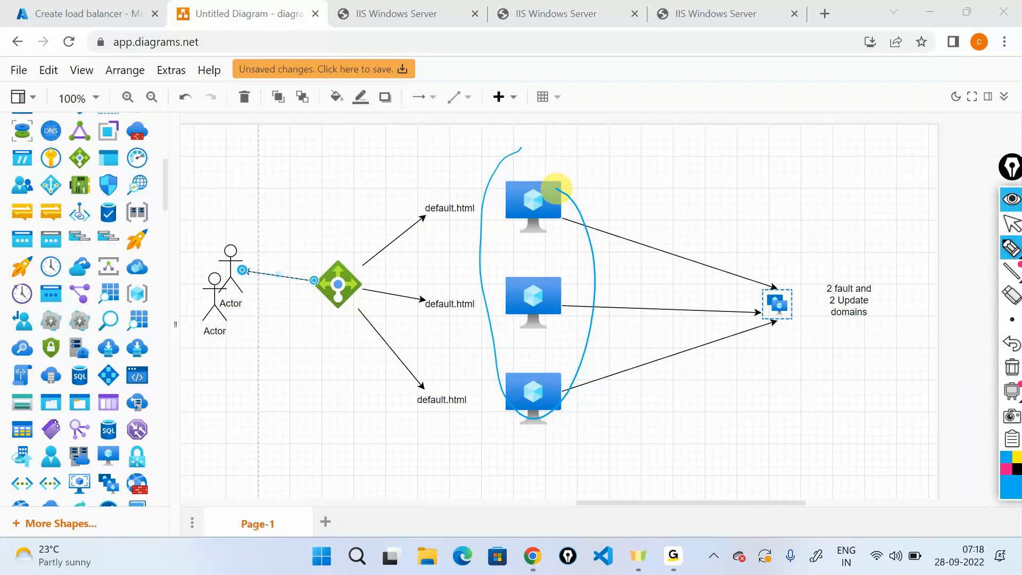
{"action": "left_click_drag", "start_coordinate": [313, 243], "coordinate": [325, 250]}
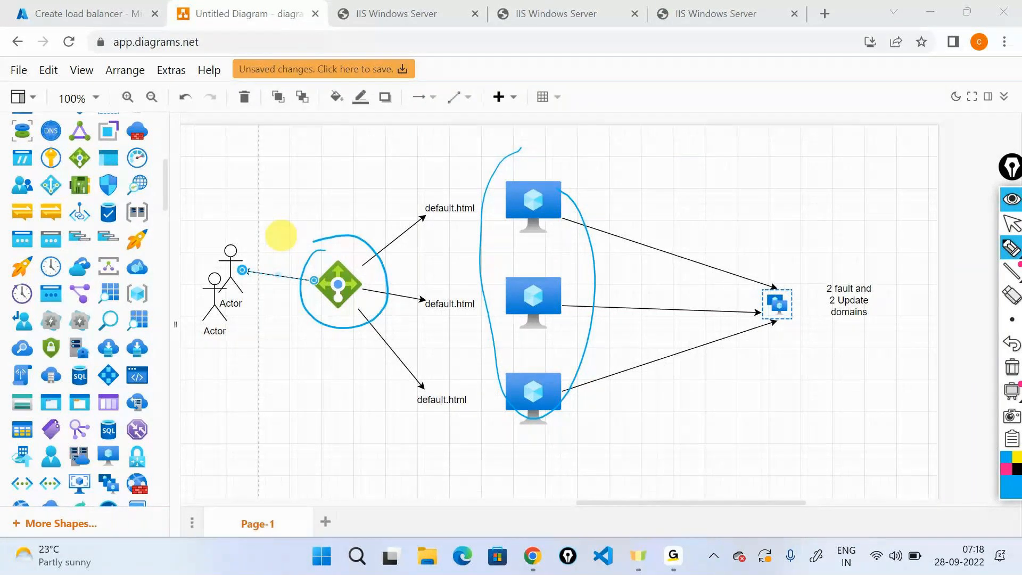
{"action": "mouse_move", "coordinate": [322, 170]}
{"action": "left_mouse_down"}
{"action": "mouse_move", "coordinate": [378, 151]}
{"action": "mouse_move", "coordinate": [376, 142]}
{"action": "mouse_move", "coordinate": [387, 150]}
{"action": "mouse_move", "coordinate": [422, 135]}
{"action": "left_mouse_up"}
{"action": "mouse_move", "coordinate": [552, 130]}
{"action": "left_mouse_down"}
{"action": "mouse_move", "coordinate": [624, 101]}
{"action": "mouse_move", "coordinate": [643, 108]}
{"action": "left_mouse_up"}
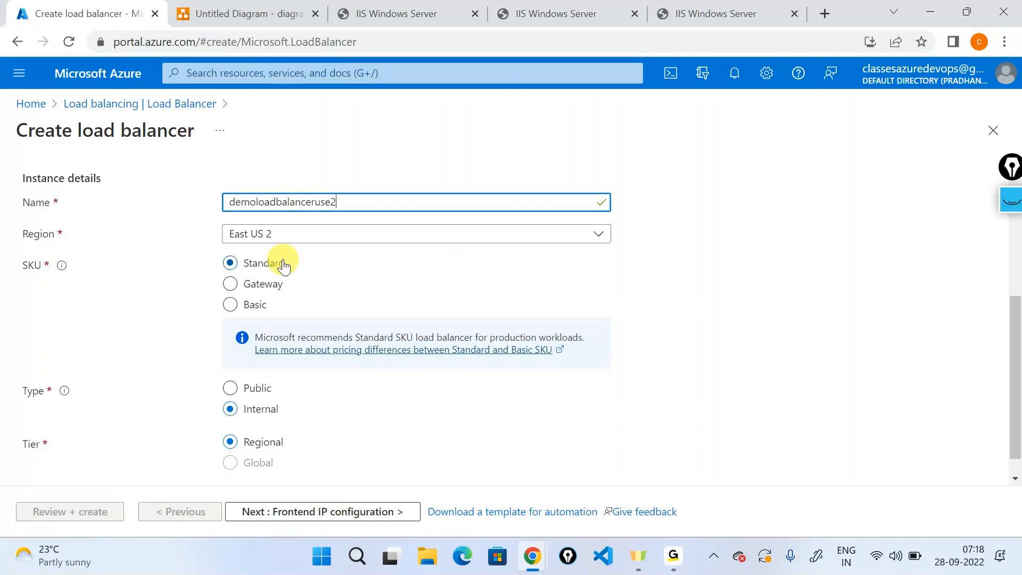
{"action": "left_click", "coordinate": [1011, 201]}
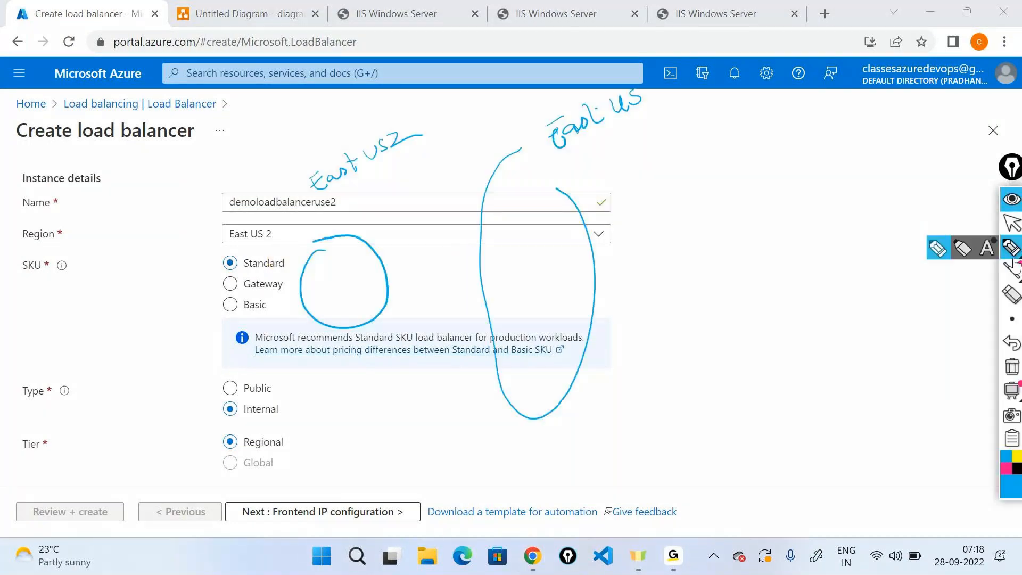
{"action": "left_click", "coordinate": [1011, 366]}
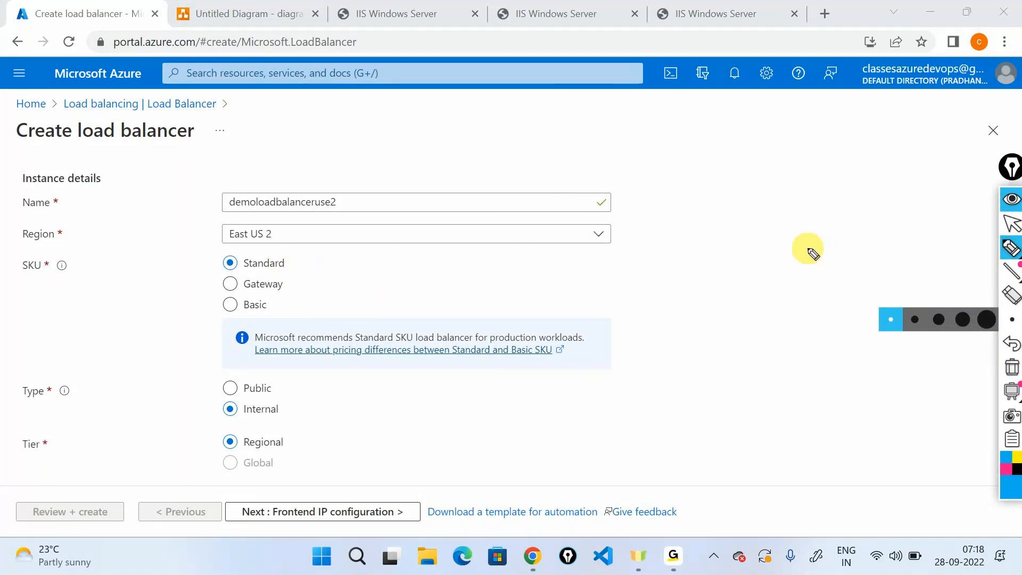
- Ink a check mark beside the Standard SKU and a box around Basic, and clear the annotations
{"action": "left_click_drag", "start_coordinate": [299, 257], "coordinate": [329, 245]}
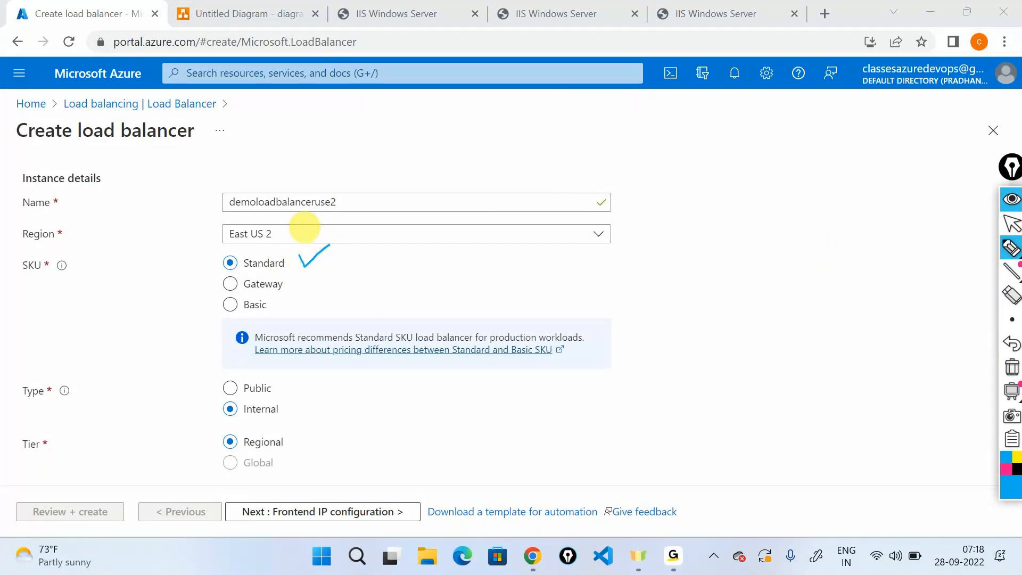
{"action": "mouse_move", "coordinate": [221, 299]}
{"action": "left_mouse_down"}
{"action": "mouse_move", "coordinate": [228, 321]}
{"action": "mouse_move", "coordinate": [219, 290]}
{"action": "mouse_move", "coordinate": [211, 314]}
{"action": "left_mouse_up"}
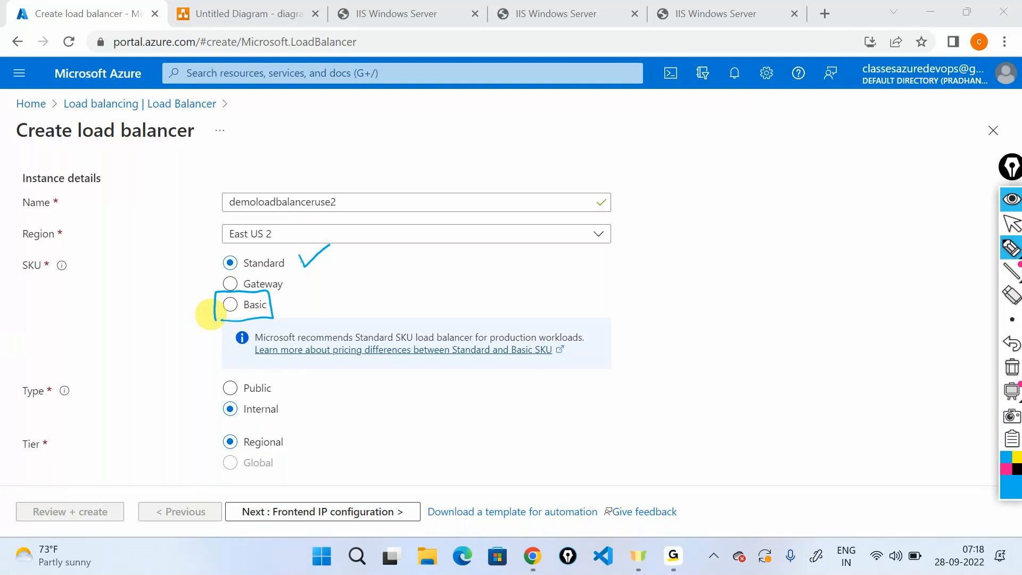
{"action": "mouse_move", "coordinate": [300, 255]}
{"action": "left_mouse_down"}
{"action": "mouse_move", "coordinate": [308, 261]}
{"action": "mouse_move", "coordinate": [341, 228]}
{"action": "left_mouse_up"}
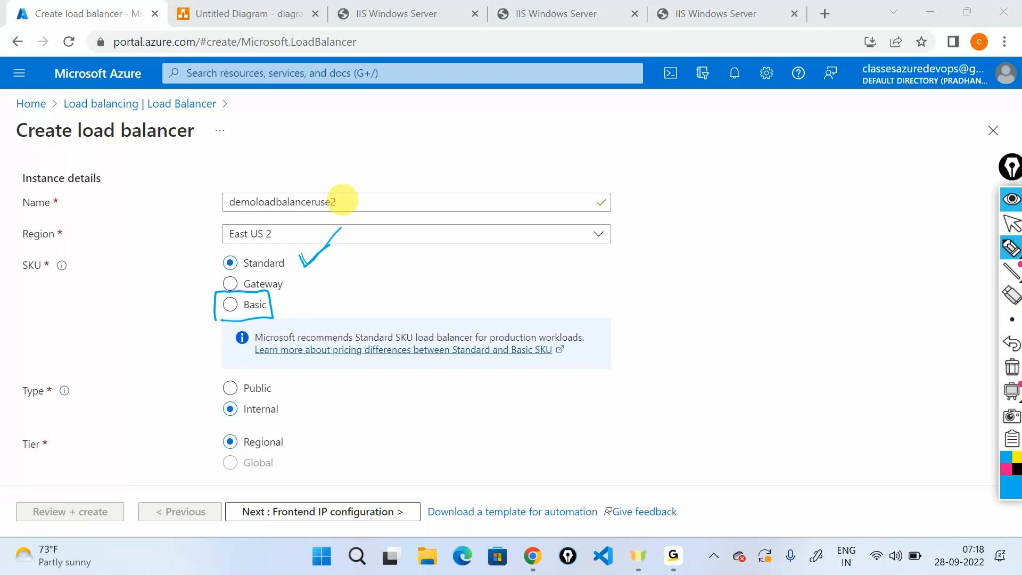
{"action": "left_click", "coordinate": [1012, 367]}
{"action": "left_click", "coordinate": [1011, 223]}
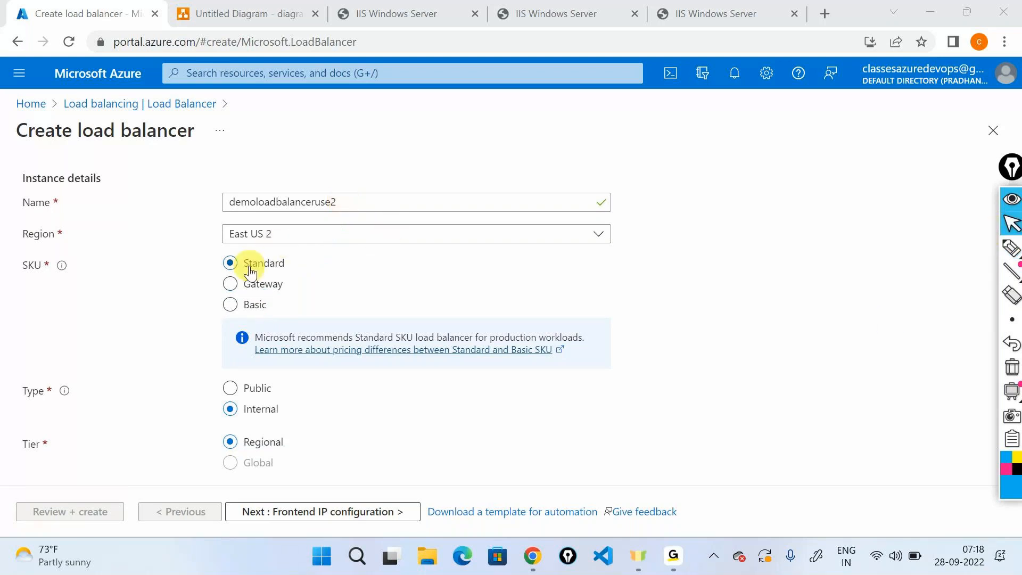
- Set the load balancer type to Public, ink an arrow beside that option, and hide the annotations
{"action": "scroll", "coordinate": [250, 271], "scroll_direction": "down", "scroll_amount": 1}
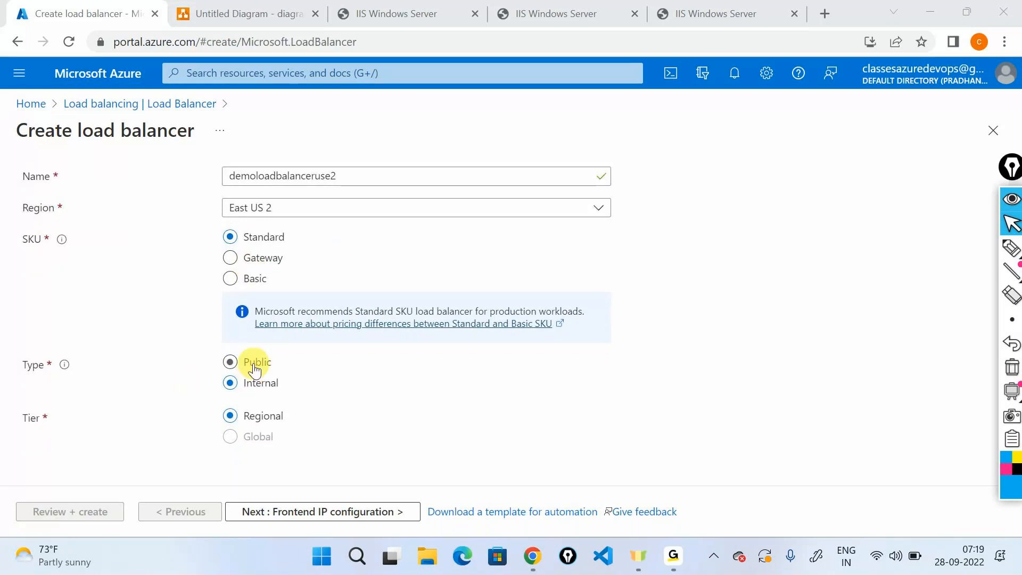
{"action": "left_click", "coordinate": [254, 368]}
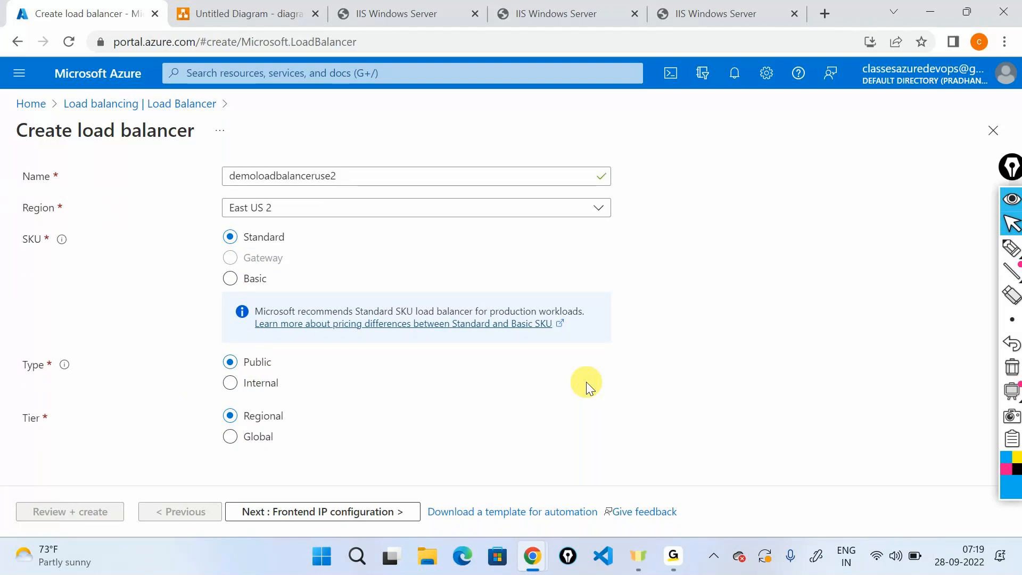
{"action": "left_click", "coordinate": [1011, 247]}
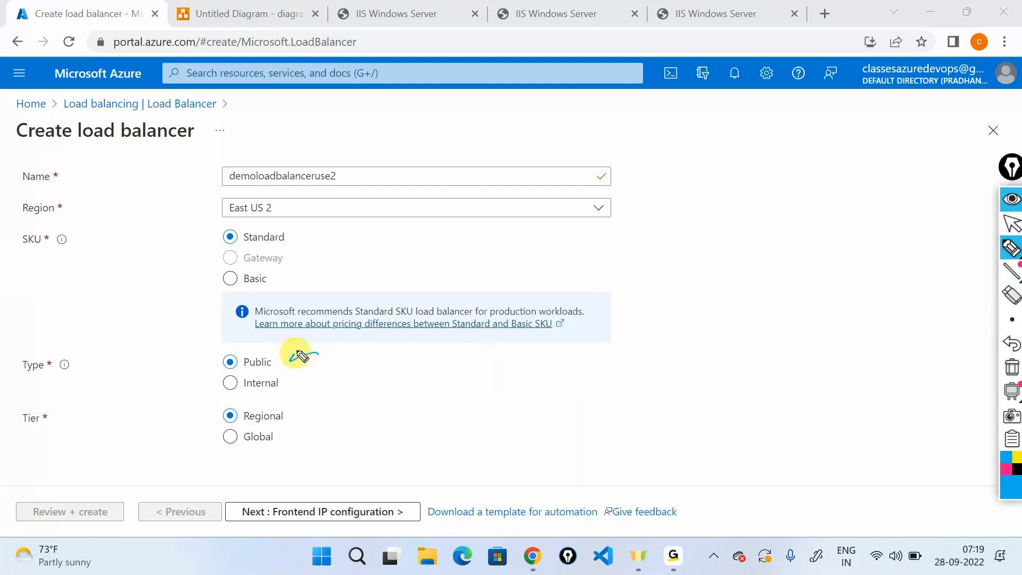
{"action": "left_click_drag", "start_coordinate": [318, 351], "coordinate": [300, 351]}
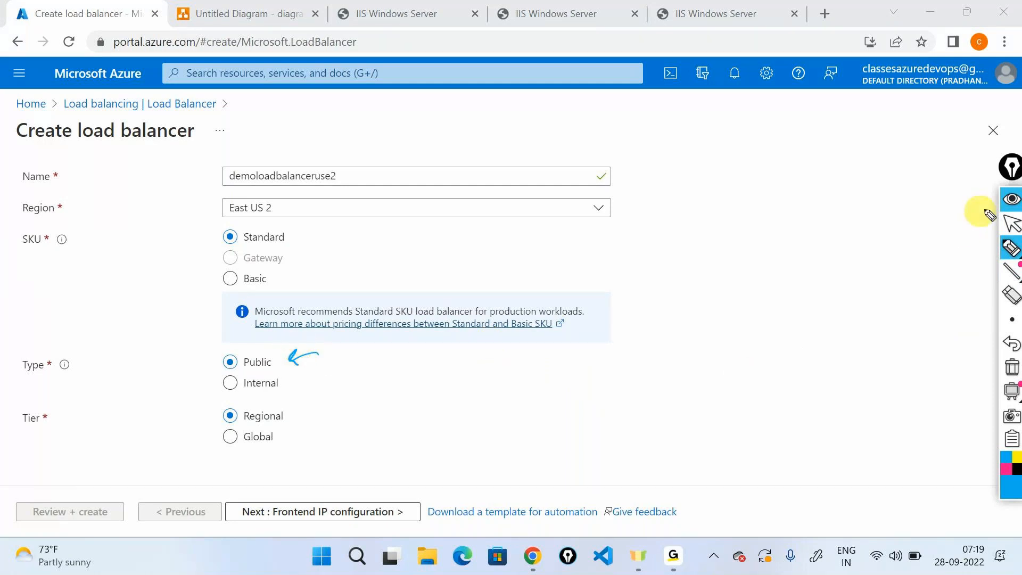
{"action": "left_click", "coordinate": [1009, 200]}
- Switch to the diagram, point out the load balancer and the upper actor, and return to the Azure portal
{"action": "left_click", "coordinate": [285, 12]}
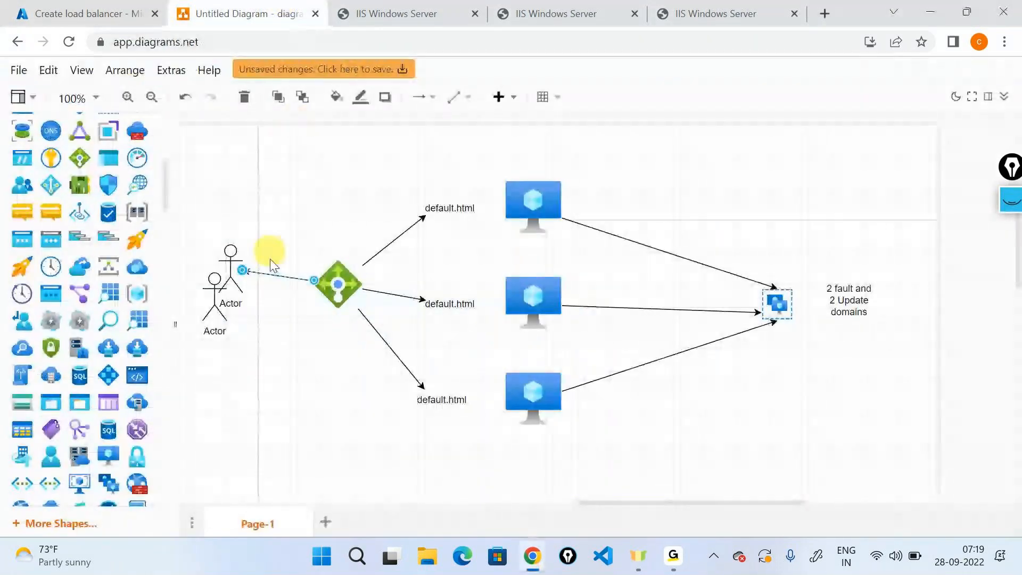
{"action": "left_click", "coordinate": [338, 283]}
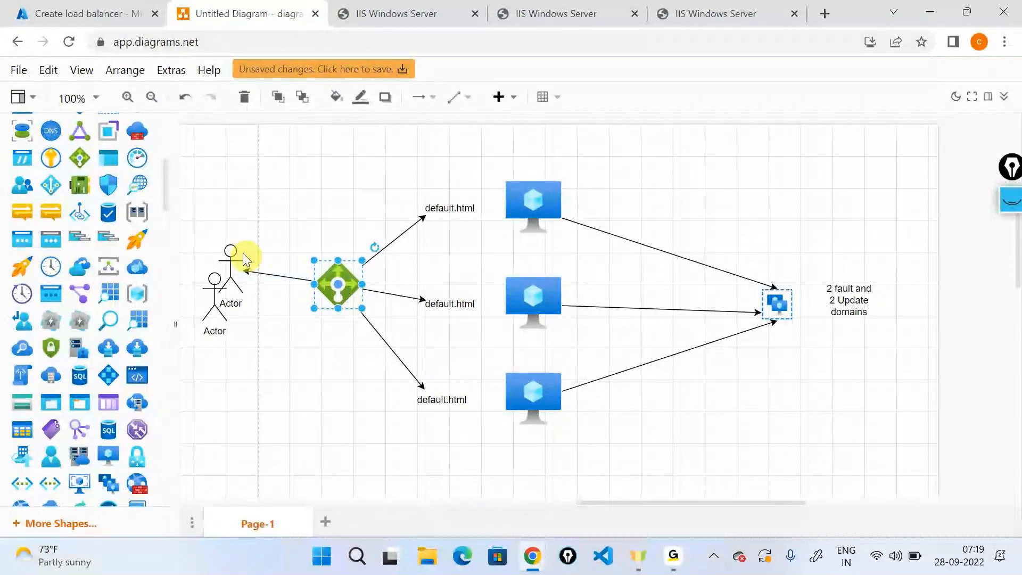
{"action": "left_click", "coordinate": [230, 246]}
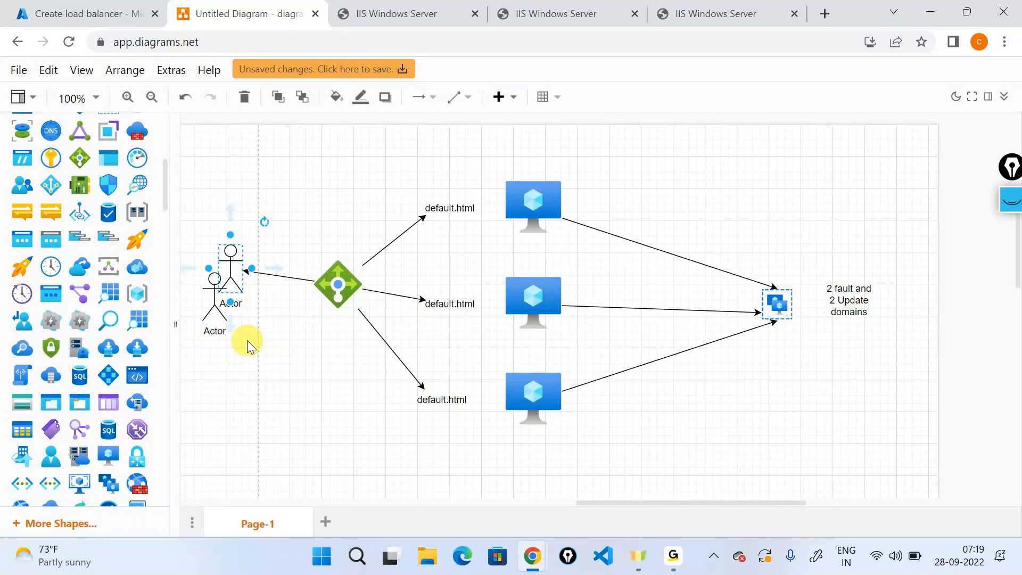
{"action": "key", "text": "ctrl+shift+Tab"}
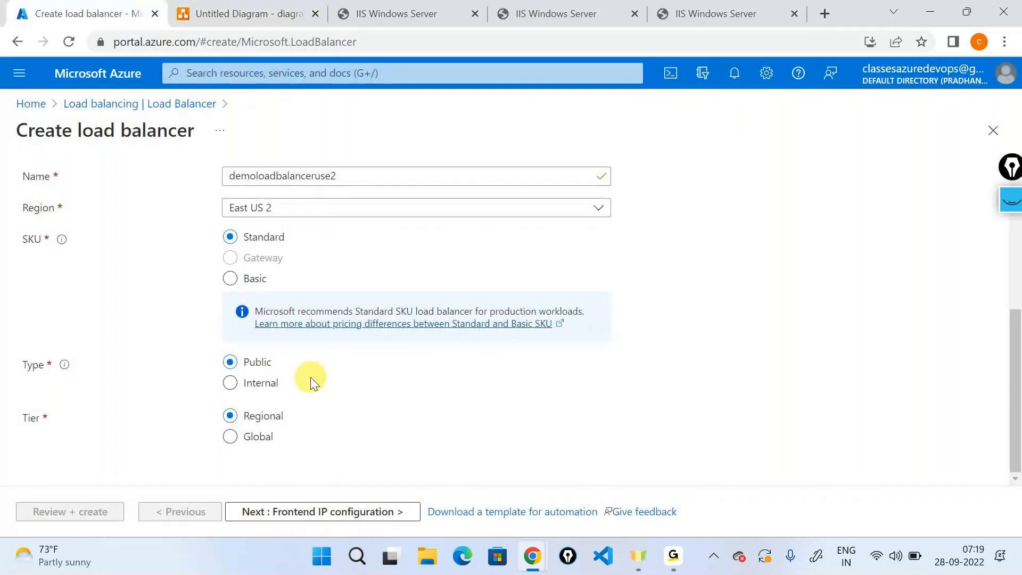
- Keep the Regional tier and continue to the load balancer's frontend IP configuration
{"action": "double_click", "coordinate": [40, 426]}
{"action": "left_click", "coordinate": [398, 406]}
{"action": "left_click", "coordinate": [322, 510]}
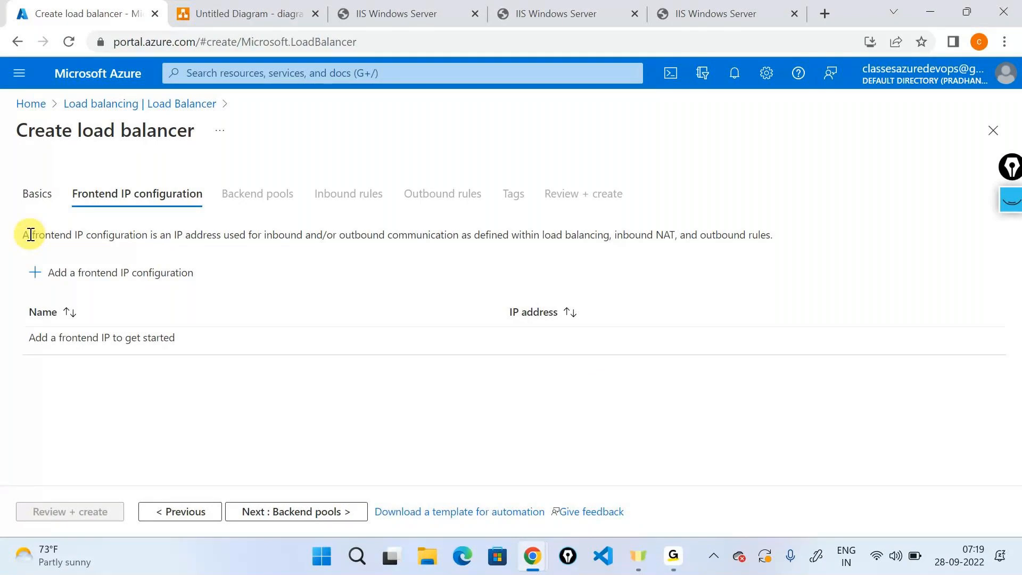
- On the diagram, ink a circled "IP?" above the load balancer and the words "Frontend IP" below it
{"action": "key", "text": "ctrl+Tab"}
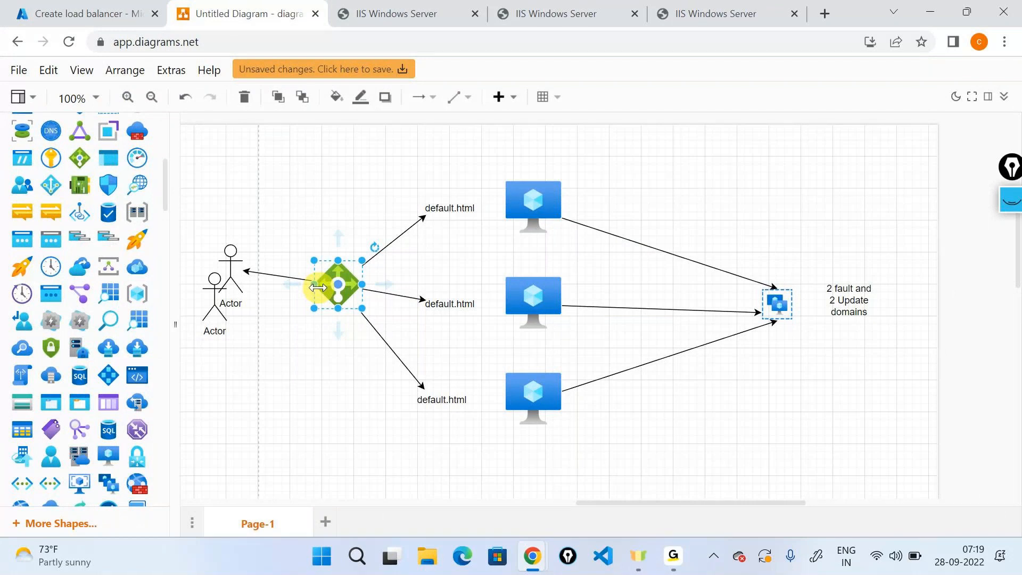
{"action": "left_click", "coordinate": [1011, 205]}
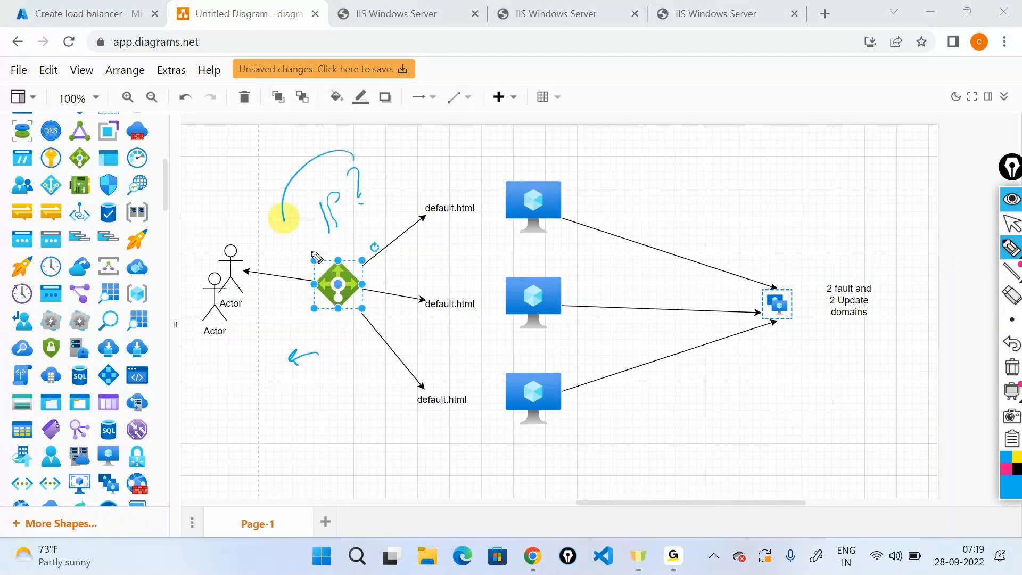
{"action": "left_click_drag", "start_coordinate": [283, 217], "coordinate": [305, 141]}
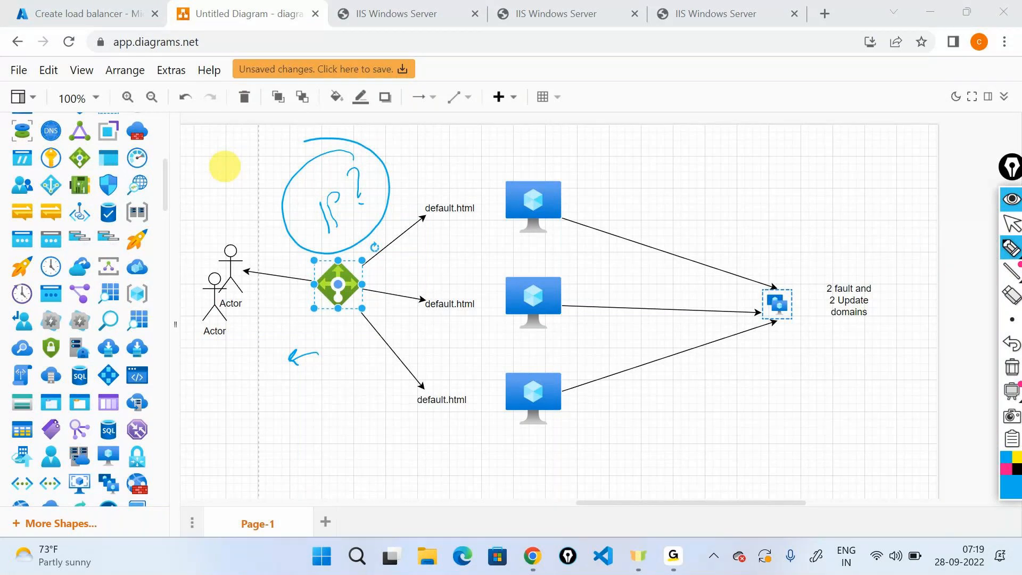
{"action": "mouse_move", "coordinate": [243, 410]}
{"action": "left_mouse_down"}
{"action": "mouse_move", "coordinate": [270, 422]}
{"action": "mouse_move", "coordinate": [294, 410]}
{"action": "mouse_move", "coordinate": [306, 368]}
{"action": "mouse_move", "coordinate": [321, 381]}
{"action": "mouse_move", "coordinate": [331, 349]}
{"action": "left_mouse_up"}
{"action": "left_click_drag", "start_coordinate": [334, 420], "coordinate": [337, 441]}
{"action": "left_click_drag", "start_coordinate": [340, 436], "coordinate": [343, 405]}
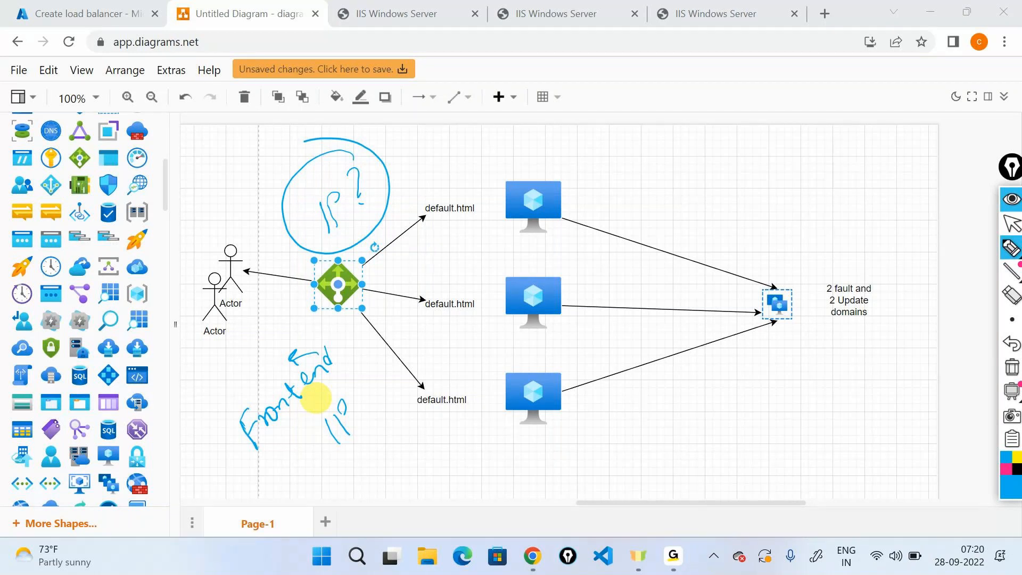
- Back in the Azure portal, start a frontend IP configuration named loadbalancerip with IPv4 and the IP address type
{"action": "left_click", "coordinate": [109, 11]}
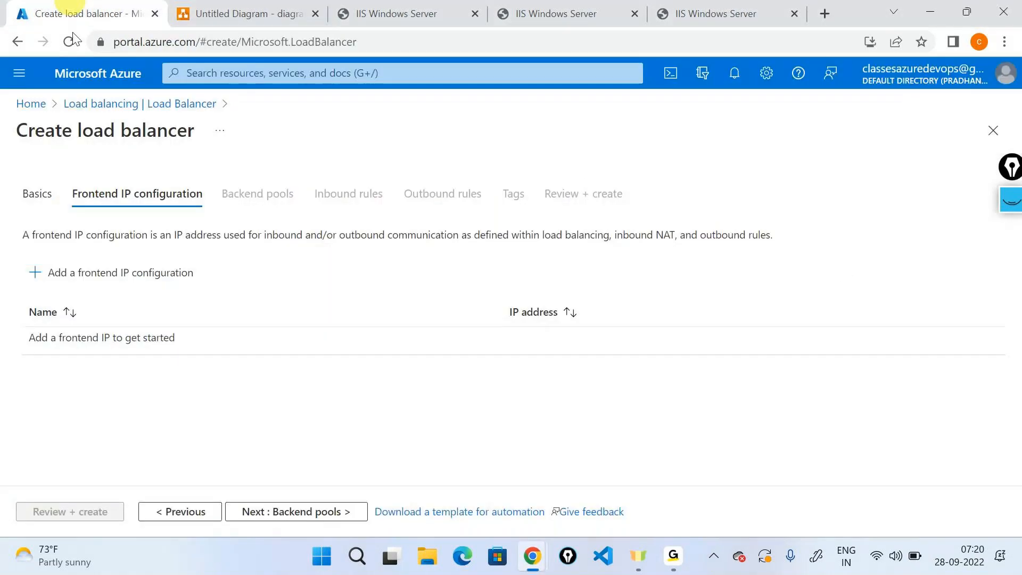
{"action": "left_click", "coordinate": [120, 278]}
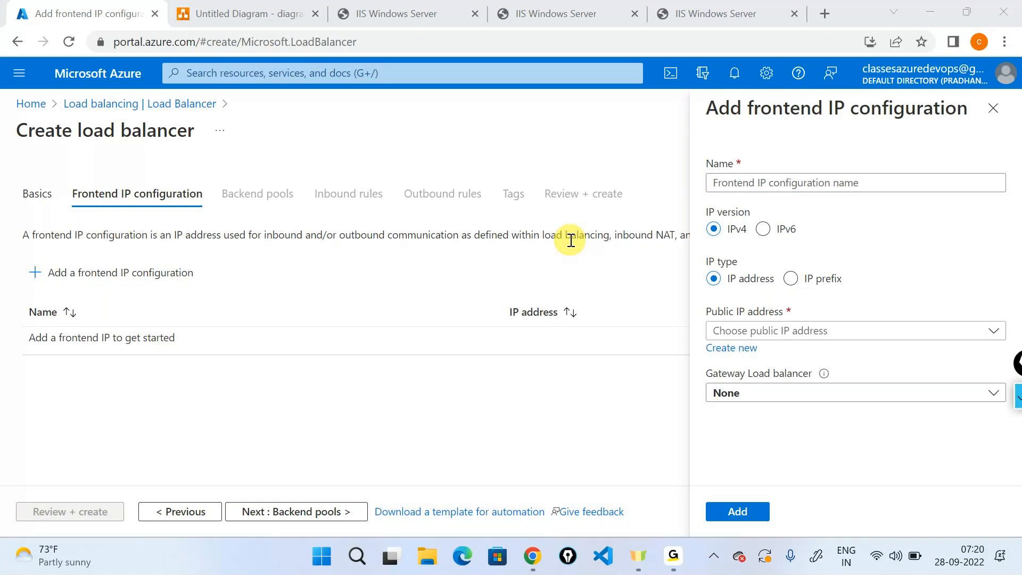
{"action": "left_click", "coordinate": [770, 181]}
{"action": "type", "text": "loadbaa"}
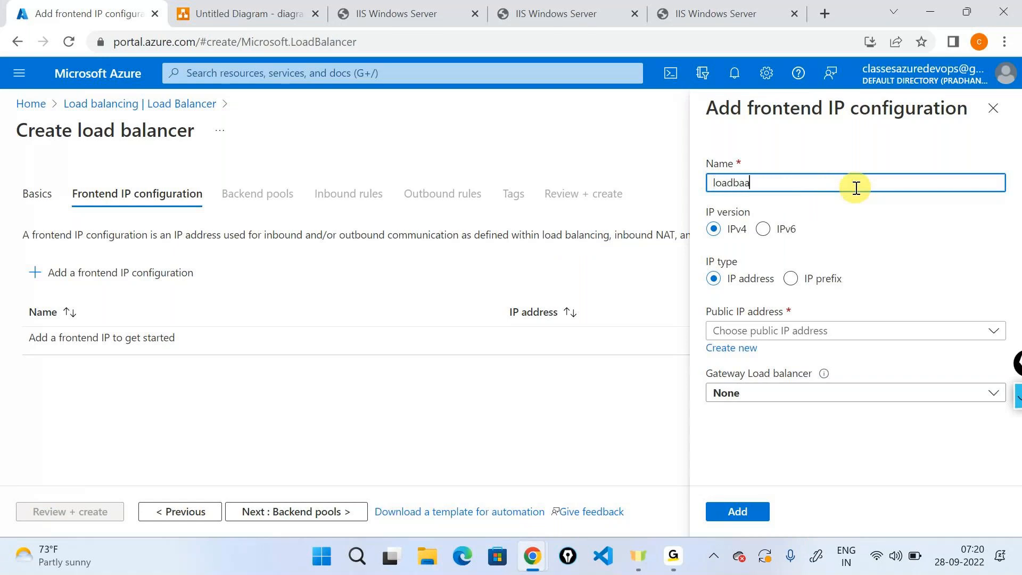
{"action": "key", "text": "BackSpace"}
{"action": "type", "text": "lancerip"}
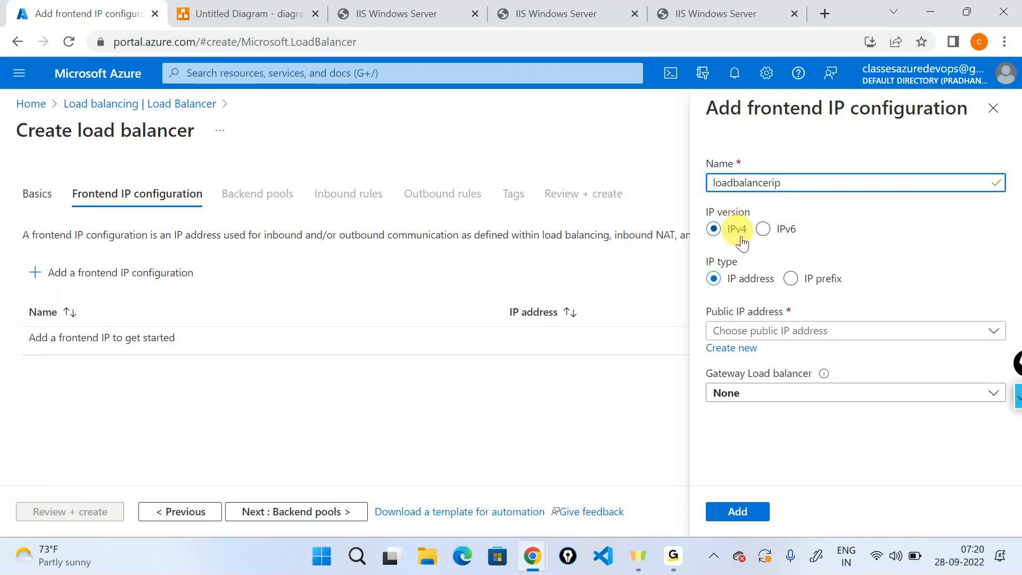
{"action": "left_click", "coordinate": [746, 270]}
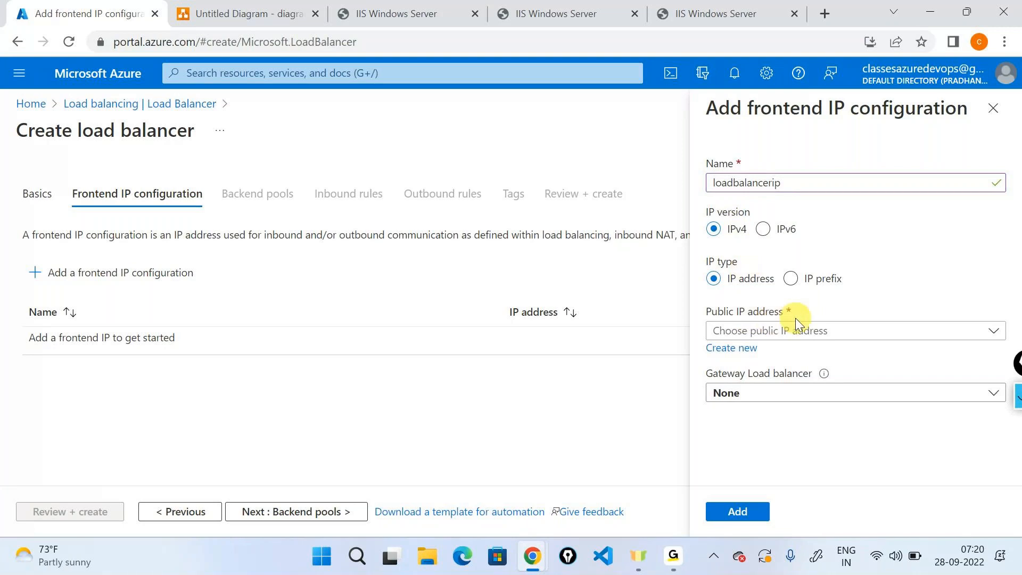
- Create a new public IP address named testiplb for the frontend and add the configuration
{"action": "left_click", "coordinate": [728, 348]}
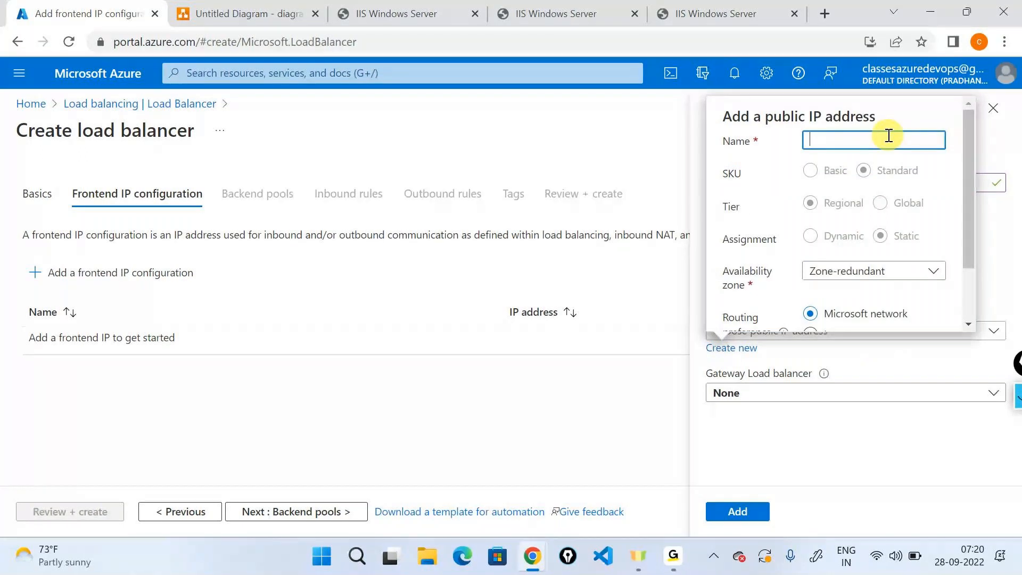
{"action": "type", "text": "tes"}
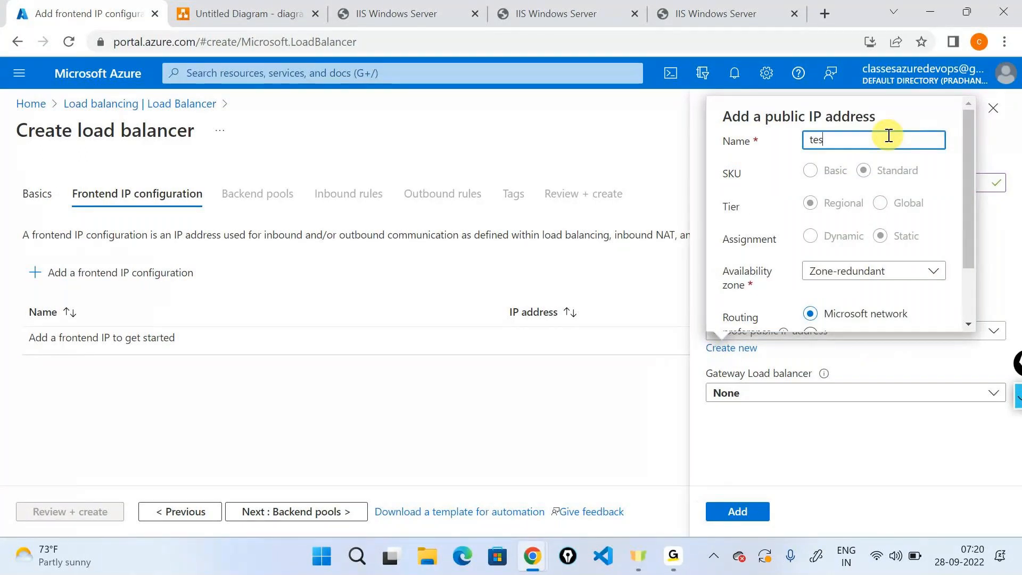
{"action": "type", "text": "tiplb"}
{"action": "scroll", "coordinate": [867, 202], "scroll_direction": "down", "scroll_amount": 2}
{"action": "left_click", "coordinate": [769, 311]}
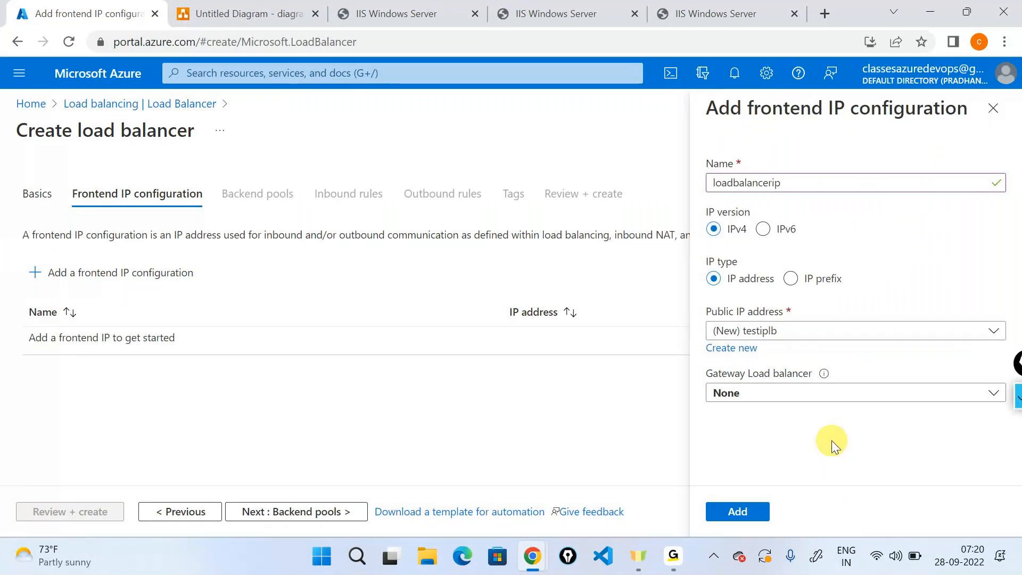
{"action": "left_click", "coordinate": [750, 510]}
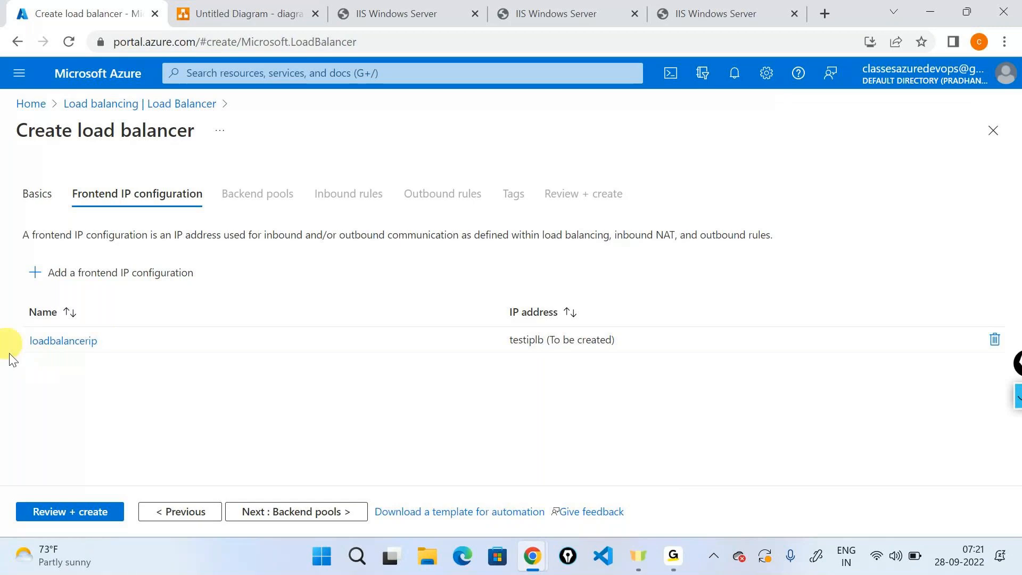
- Clear the old ink, circle the loadbalancerip entry, draw an arrow down to Review + create, and hide the annotations
{"action": "left_click", "coordinate": [1018, 394]}
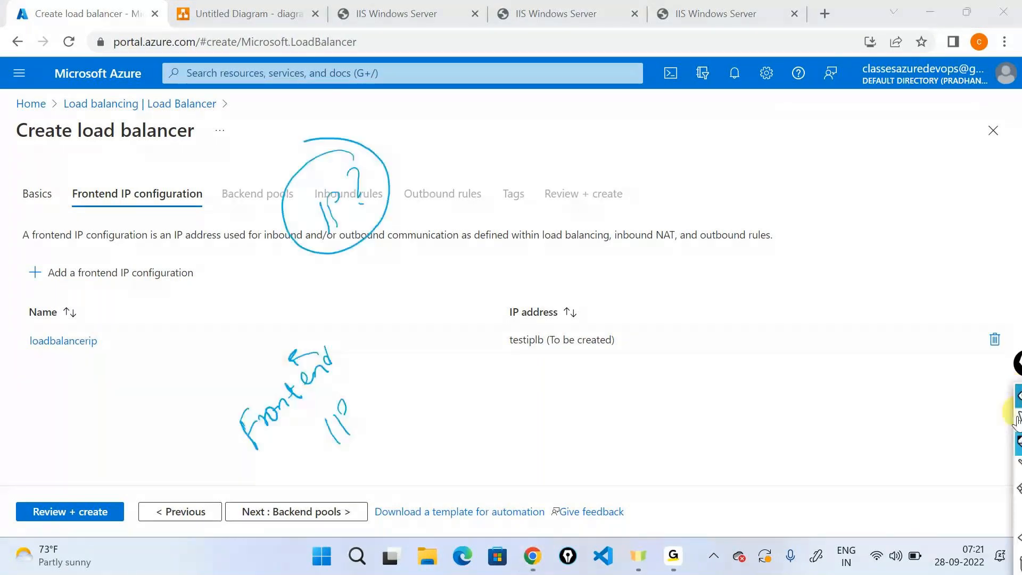
{"action": "left_click", "coordinate": [1018, 441]}
{"action": "left_click", "coordinate": [995, 300]}
{"action": "left_click", "coordinate": [990, 323]}
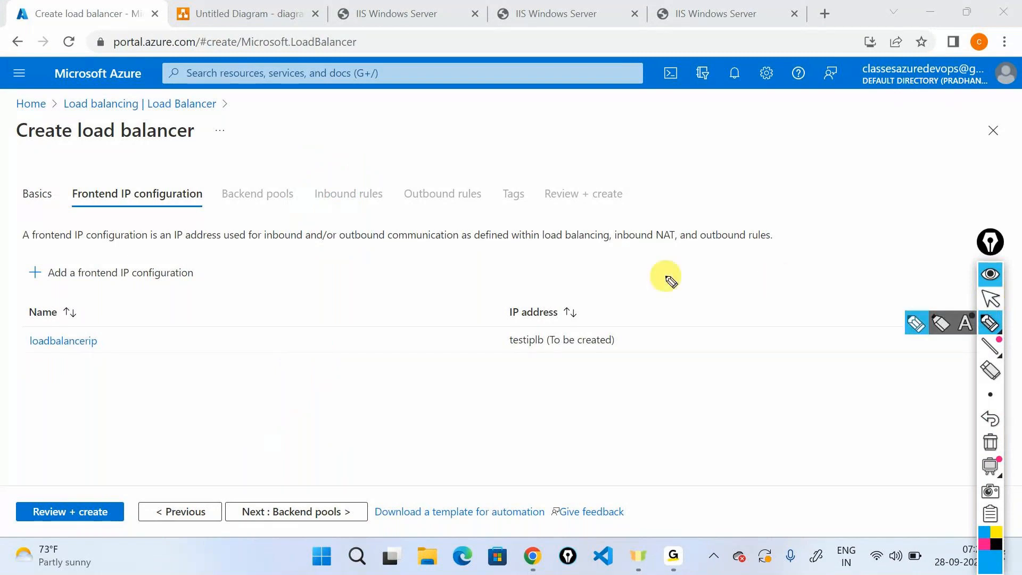
{"action": "mouse_move", "coordinate": [80, 316]}
{"action": "left_mouse_down"}
{"action": "mouse_move", "coordinate": [59, 379]}
{"action": "mouse_move", "coordinate": [64, 318]}
{"action": "left_mouse_up"}
{"action": "left_click_drag", "start_coordinate": [98, 426], "coordinate": [104, 476]}
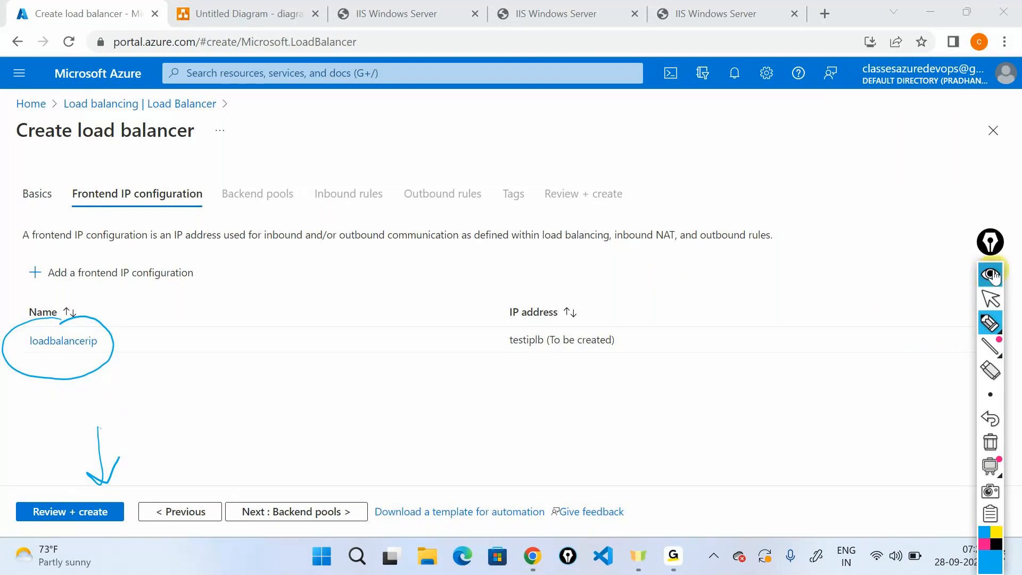
{"action": "left_click", "coordinate": [993, 274]}
- On the diagram, ink "Backend pool" above the virtual machines and a brace spanning all three
{"action": "left_click", "coordinate": [280, 7]}
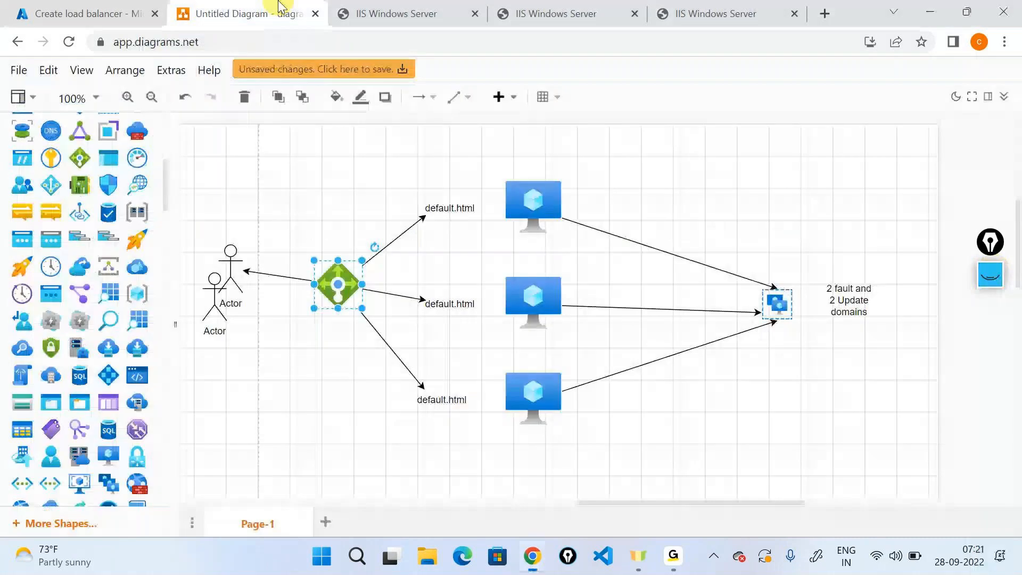
{"action": "left_click", "coordinate": [989, 274]}
{"action": "left_click", "coordinate": [990, 325]}
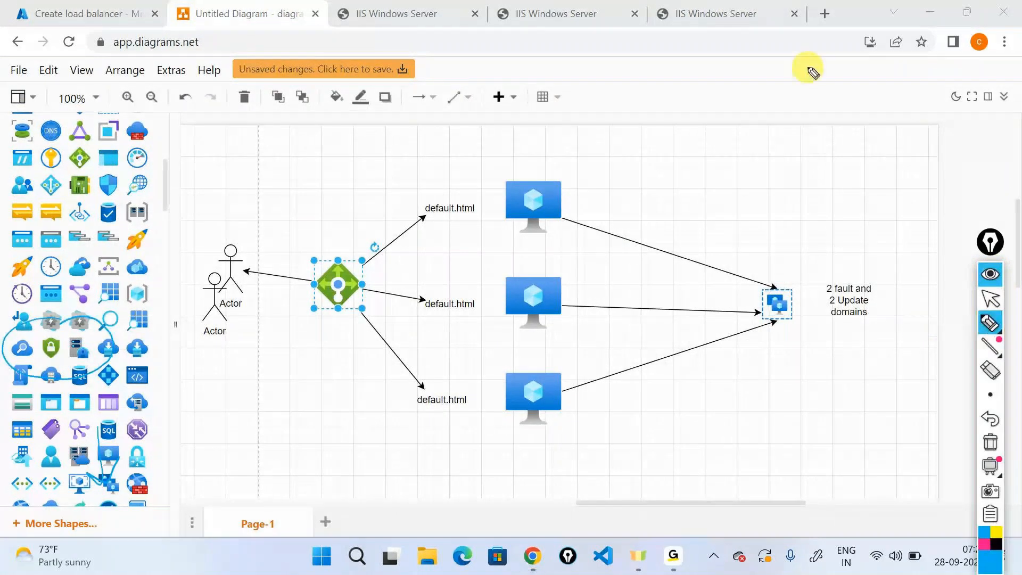
{"action": "mouse_move", "coordinate": [504, 136]}
{"action": "left_mouse_down"}
{"action": "mouse_move", "coordinate": [509, 155]}
{"action": "mouse_move", "coordinate": [526, 146]}
{"action": "mouse_move", "coordinate": [509, 156]}
{"action": "mouse_move", "coordinate": [616, 127]}
{"action": "left_mouse_up"}
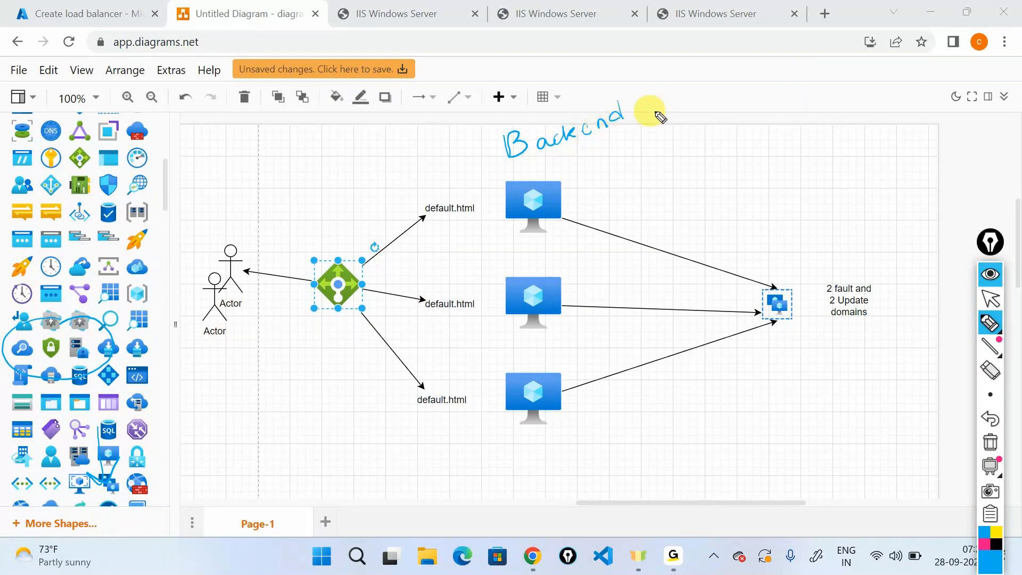
{"action": "left_click_drag", "start_coordinate": [660, 116], "coordinate": [692, 101]}
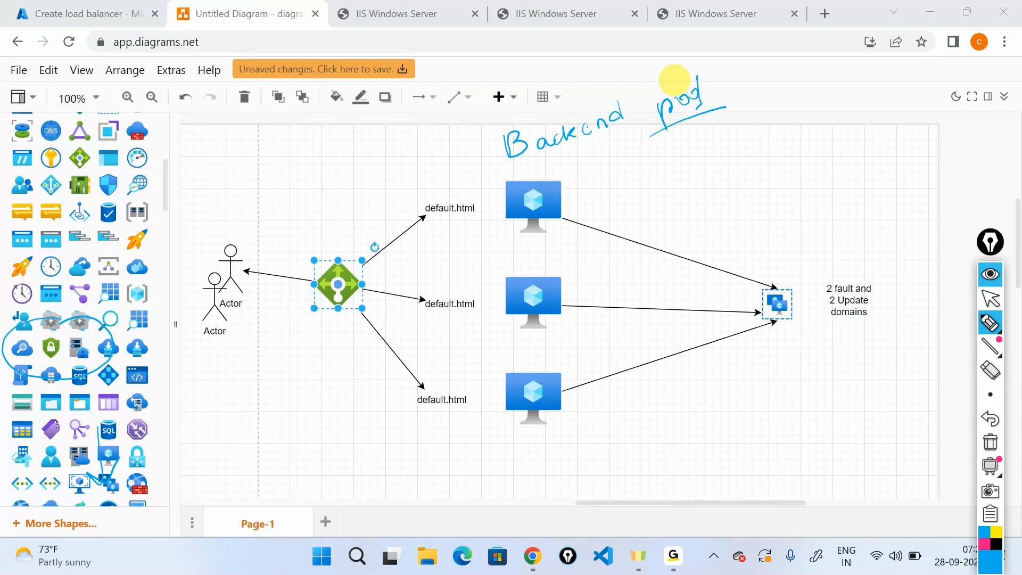
{"action": "mouse_move", "coordinate": [574, 168]}
{"action": "left_mouse_down"}
{"action": "mouse_move", "coordinate": [586, 166]}
{"action": "mouse_move", "coordinate": [617, 275]}
{"action": "mouse_move", "coordinate": [582, 412]}
{"action": "left_mouse_up"}
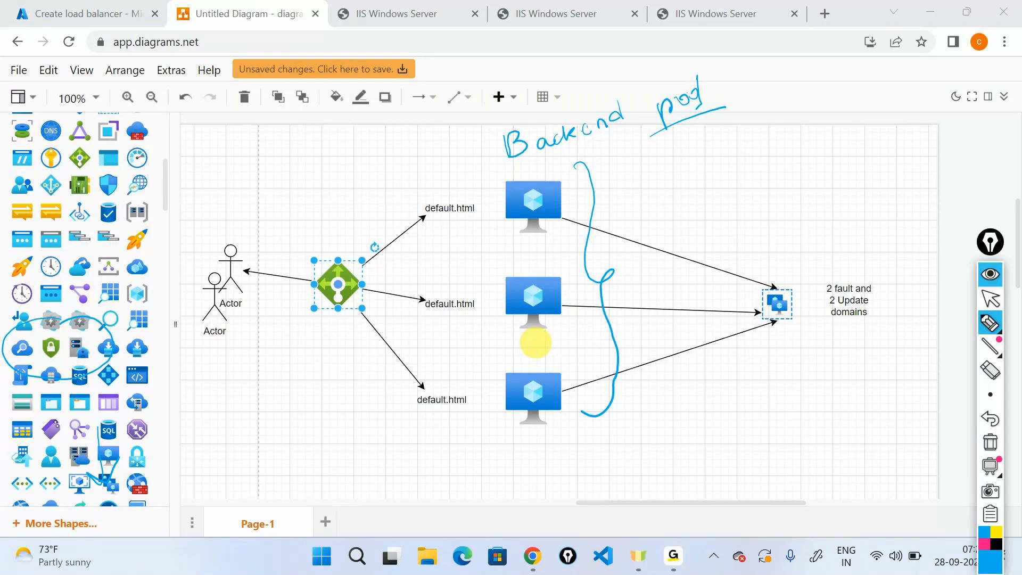
- Ink strokes along the load balancer's three outgoing arrows, outline the "Backend pool" label, and hide the annotations
{"action": "mouse_move", "coordinate": [438, 213]}
{"action": "left_mouse_down"}
{"action": "mouse_move", "coordinate": [363, 263]}
{"action": "mouse_move", "coordinate": [446, 315]}
{"action": "left_mouse_up"}
{"action": "left_click_drag", "start_coordinate": [378, 318], "coordinate": [443, 365]}
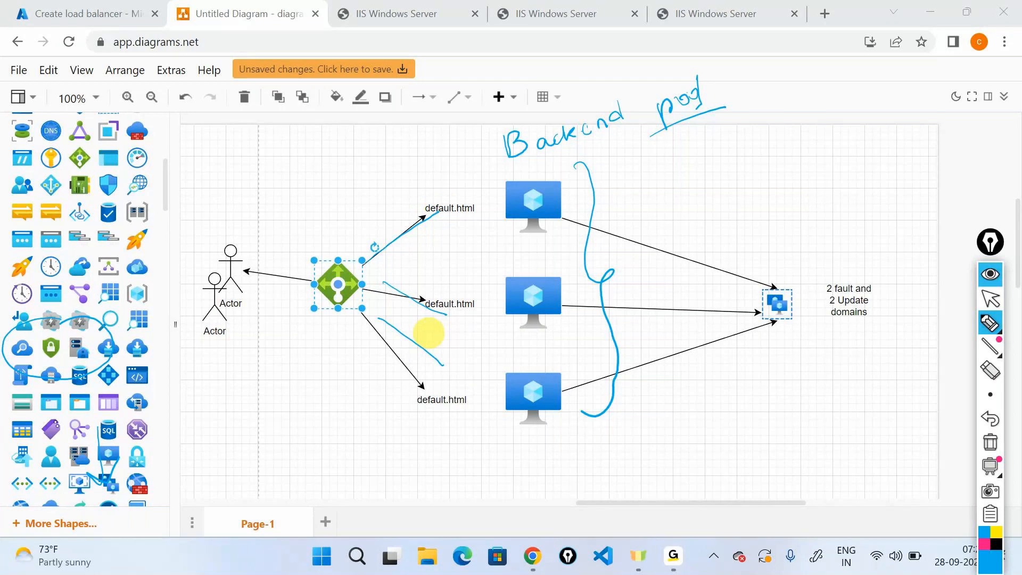
{"action": "mouse_move", "coordinate": [511, 172]}
{"action": "left_mouse_down"}
{"action": "mouse_move", "coordinate": [736, 104]}
{"action": "mouse_move", "coordinate": [732, 66]}
{"action": "mouse_move", "coordinate": [506, 98]}
{"action": "mouse_move", "coordinate": [456, 164]}
{"action": "left_mouse_up"}
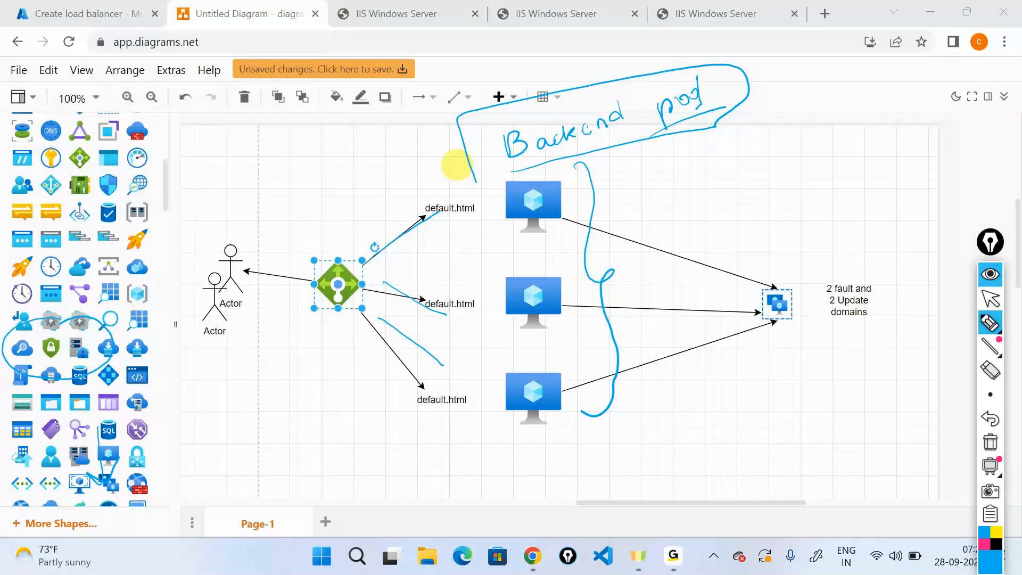
{"action": "left_click", "coordinate": [990, 274]}
- Switch to the Azure portal and start a backend pool named poolA on the virtual network demorg-vnet (demorg)
{"action": "left_click", "coordinate": [133, 6]}
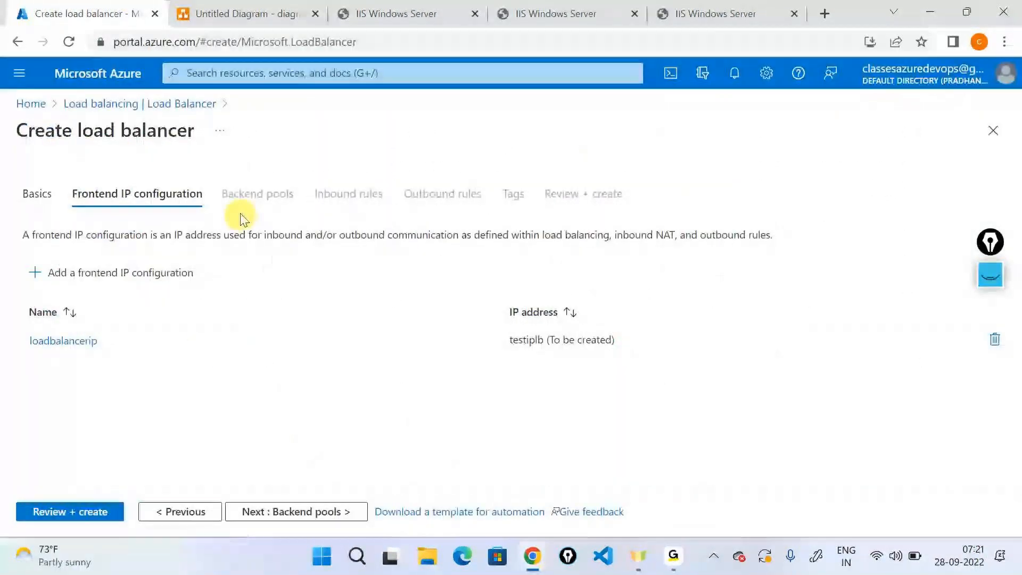
{"action": "left_click", "coordinate": [286, 509]}
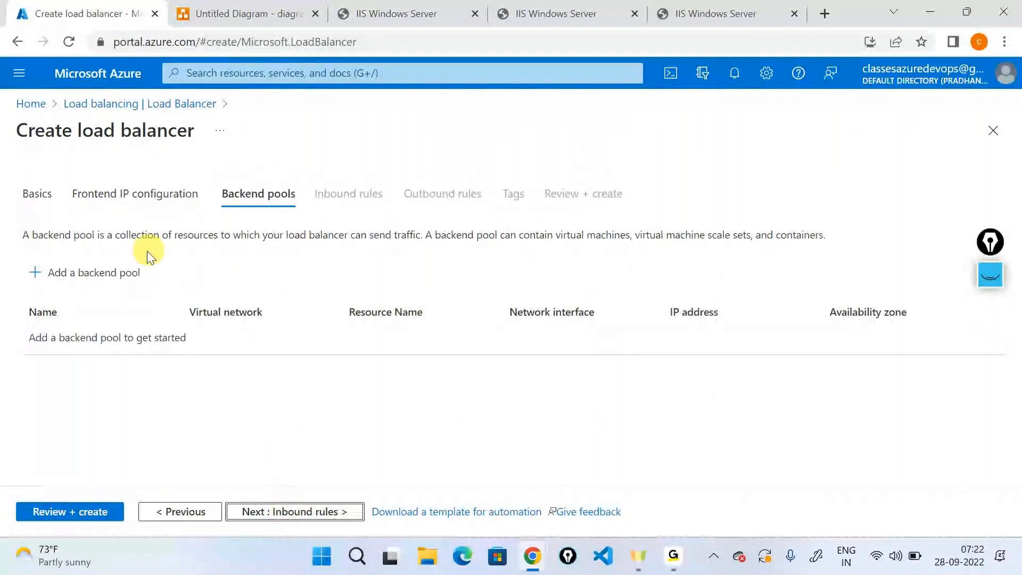
{"action": "left_click", "coordinate": [114, 281]}
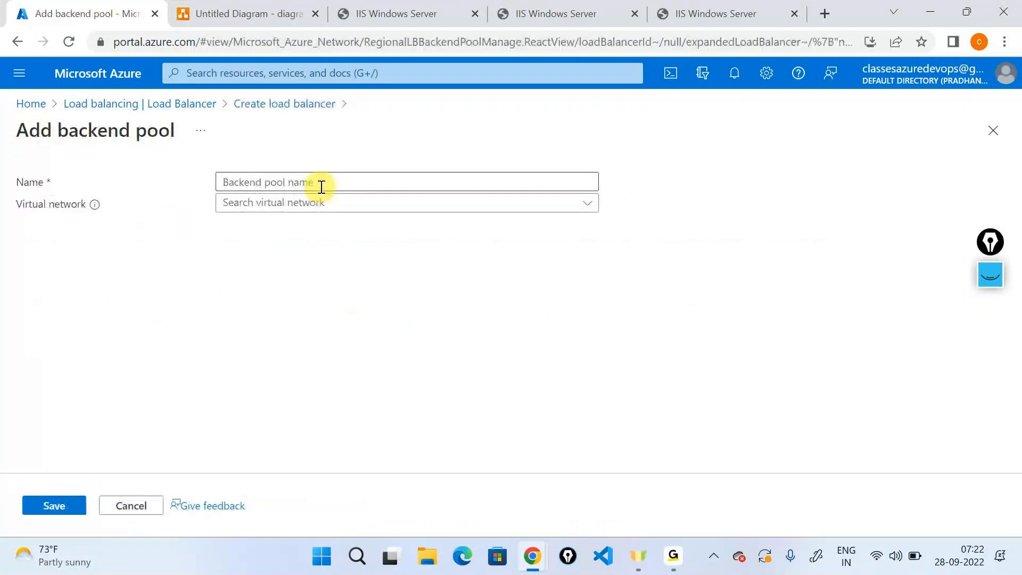
{"action": "left_click", "coordinate": [322, 183]}
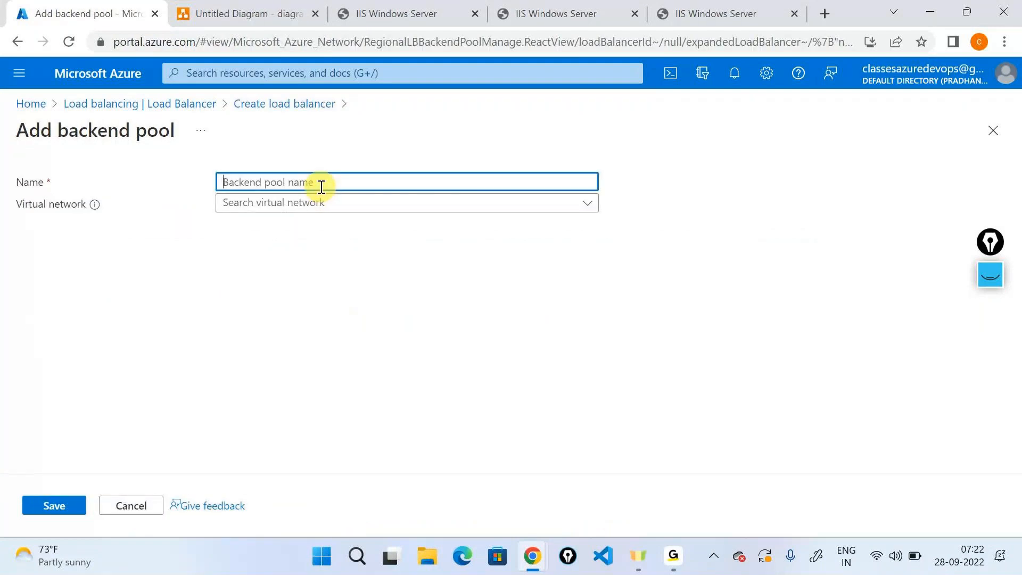
{"action": "type", "text": "poolA"}
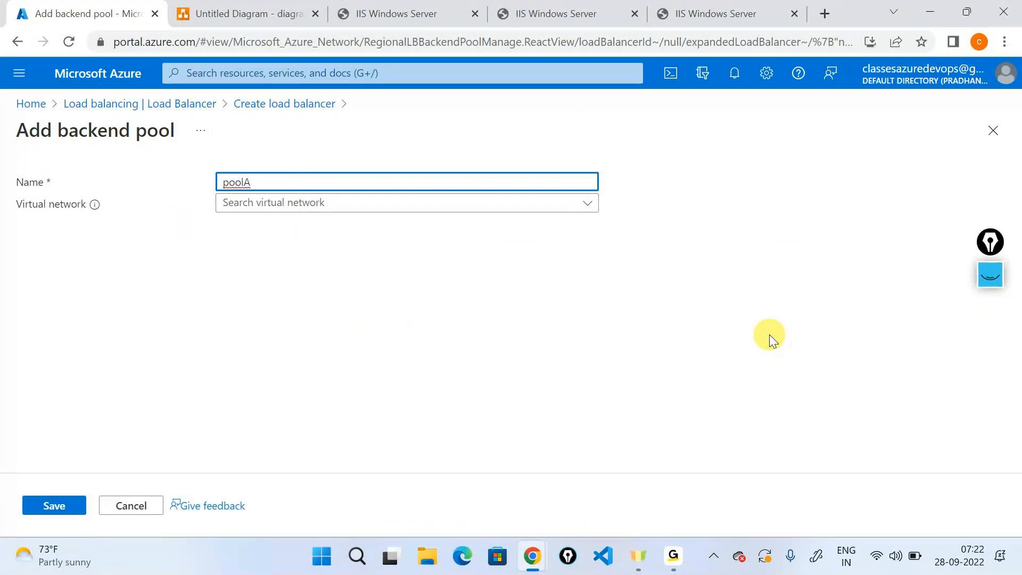
{"action": "left_click", "coordinate": [589, 209]}
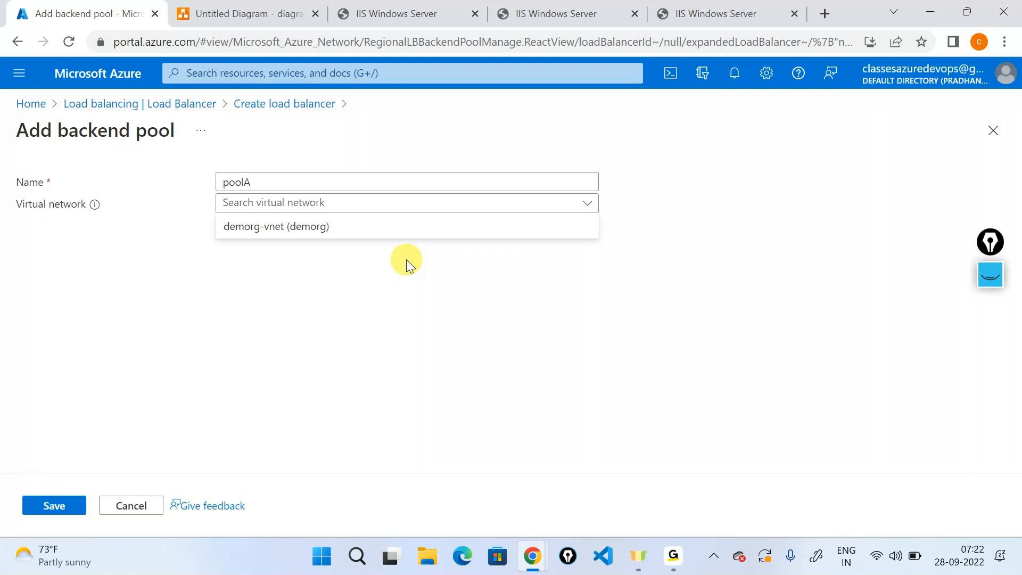
{"action": "left_click", "coordinate": [355, 229]}
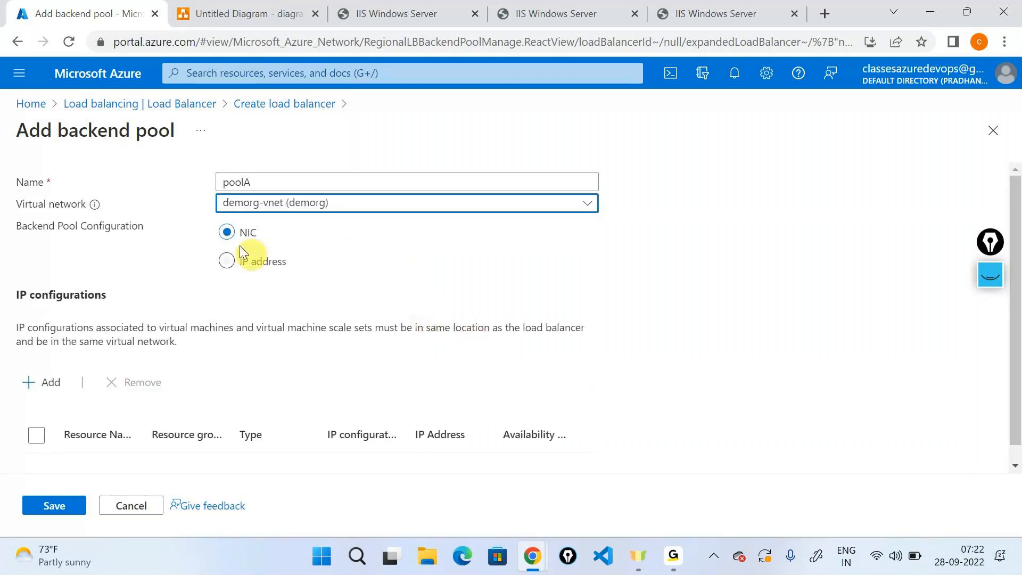
{"action": "triple_click", "coordinate": [142, 225]}
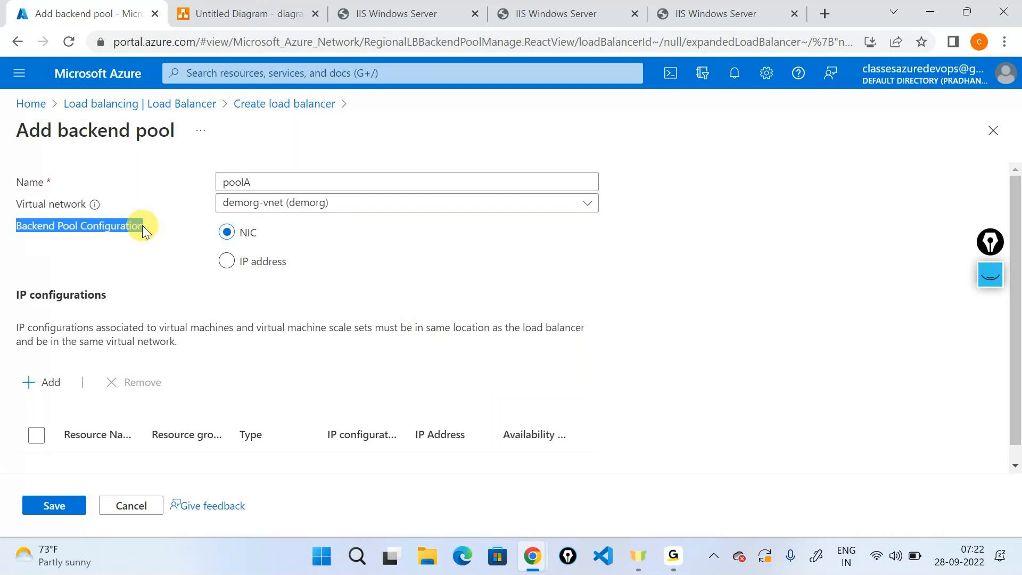
- Add the IP configurations of demovm00, demovm01 and demovm02 to the backend pool and save it
{"action": "scroll", "coordinate": [142, 269], "scroll_direction": "down", "scroll_amount": 1}
{"action": "left_click_drag", "start_coordinate": [20, 278], "coordinate": [95, 278]}
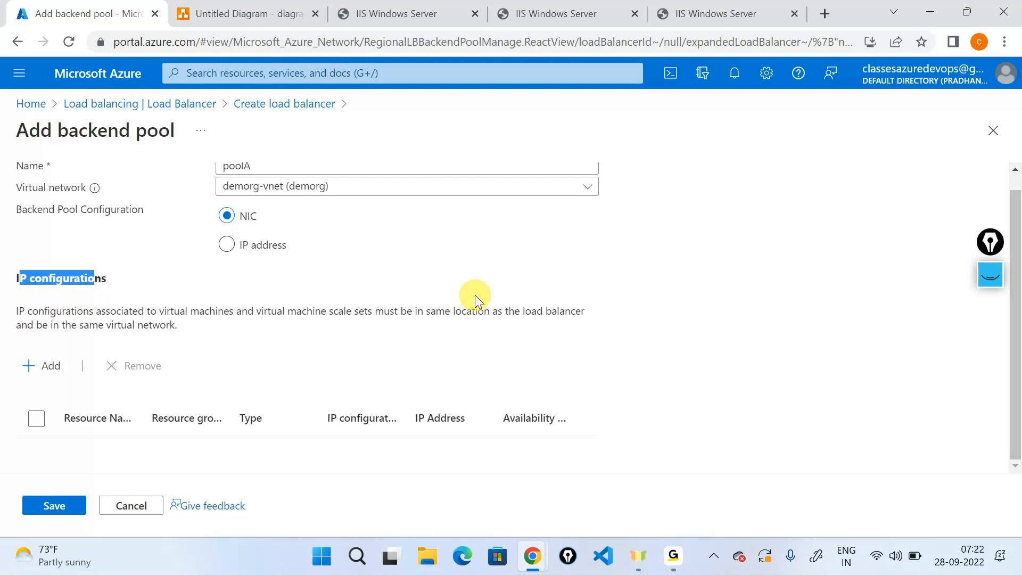
{"action": "left_click", "coordinate": [42, 366]}
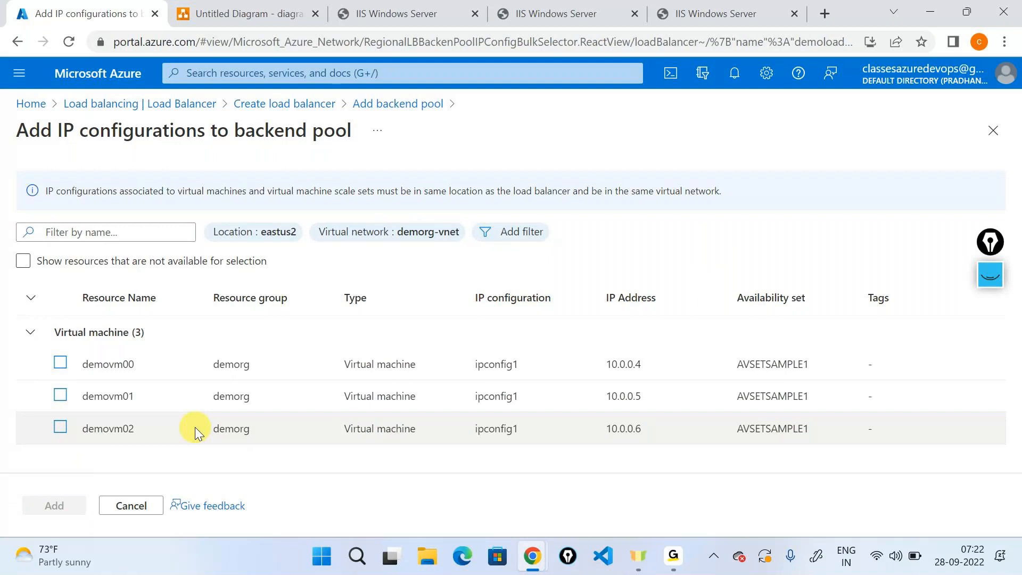
{"action": "left_click", "coordinate": [61, 362]}
{"action": "left_click", "coordinate": [60, 394]}
{"action": "left_click", "coordinate": [60, 425]}
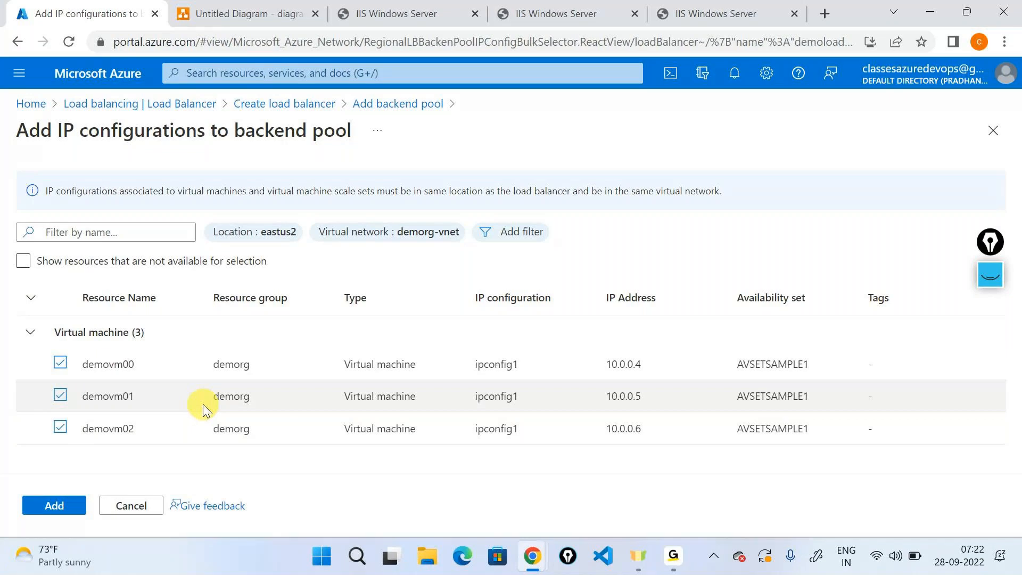
{"action": "left_click", "coordinate": [26, 506]}
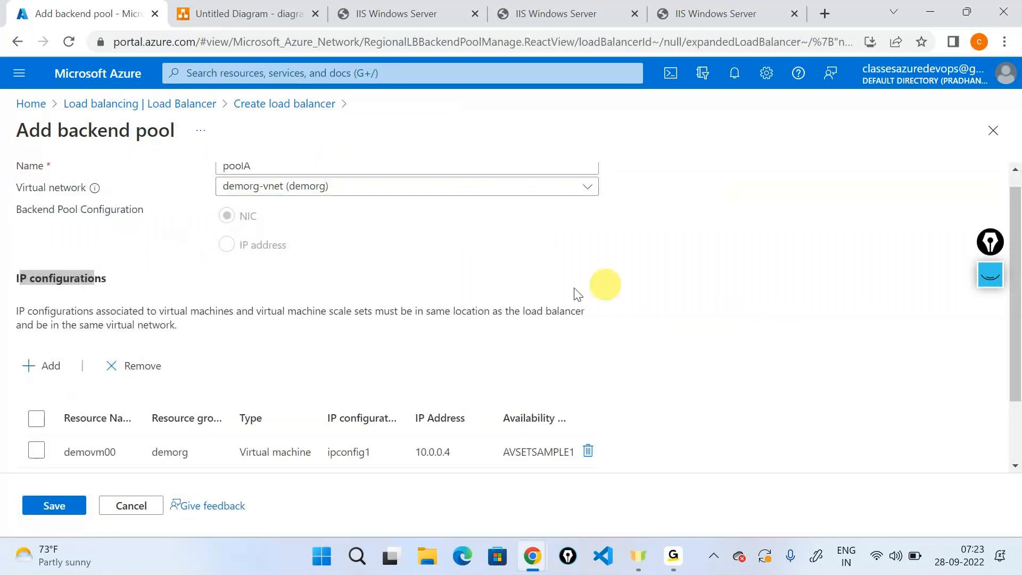
{"action": "scroll", "coordinate": [143, 308], "scroll_direction": "up", "scroll_amount": 1}
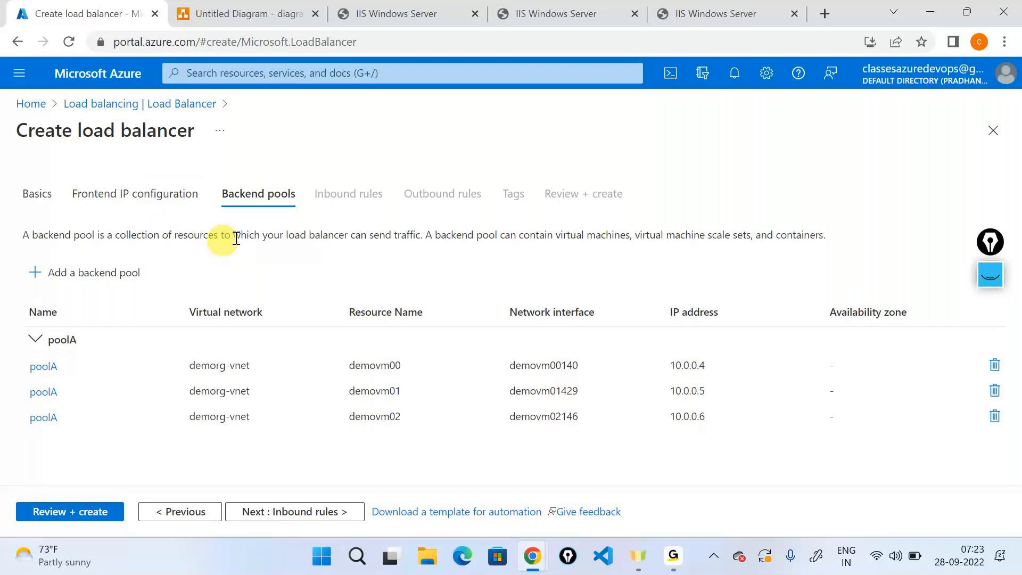
- Switch to the diagram and delete the arrow running from the load balancer to the actors
{"action": "key", "text": "ctrl+Tab"}
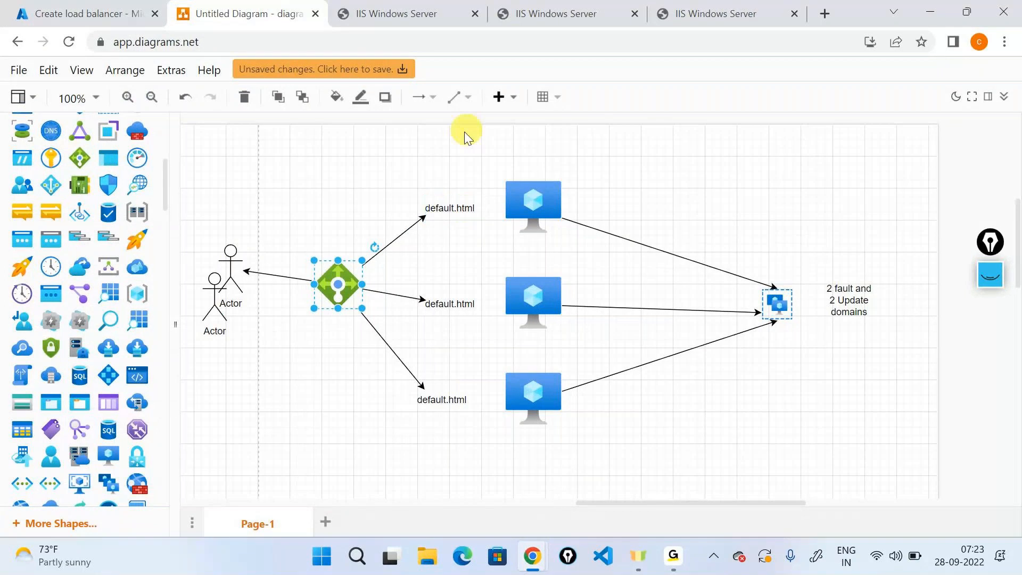
{"action": "key", "text": "Tab"}
{"action": "key", "text": "Delete"}
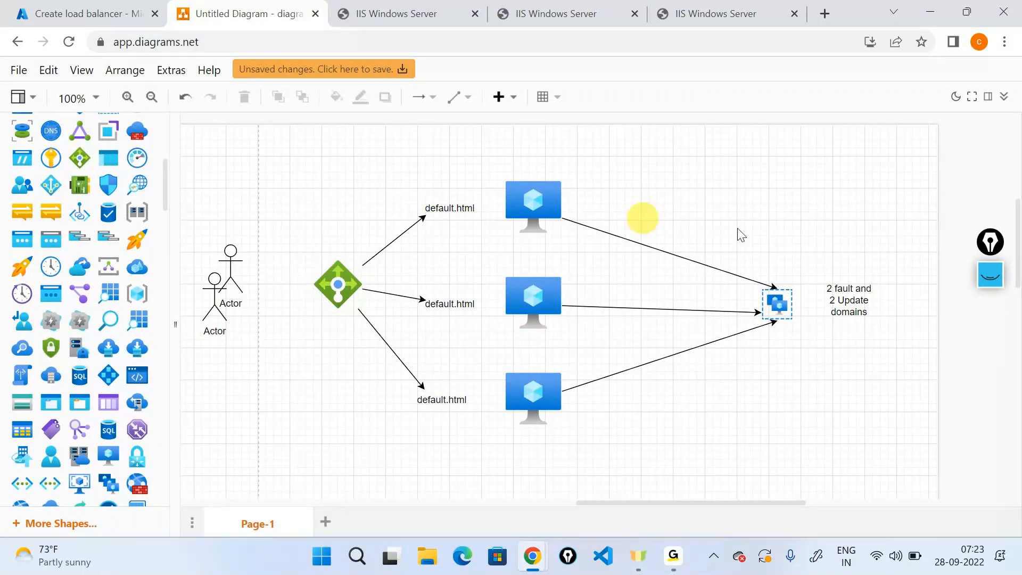
- Ink arrows from the actors to the load balancer and from a circled "IP" back to them, circle the actors, and point at the load balancer
{"action": "left_click", "coordinate": [990, 274]}
{"action": "mouse_move", "coordinate": [990, 334]}
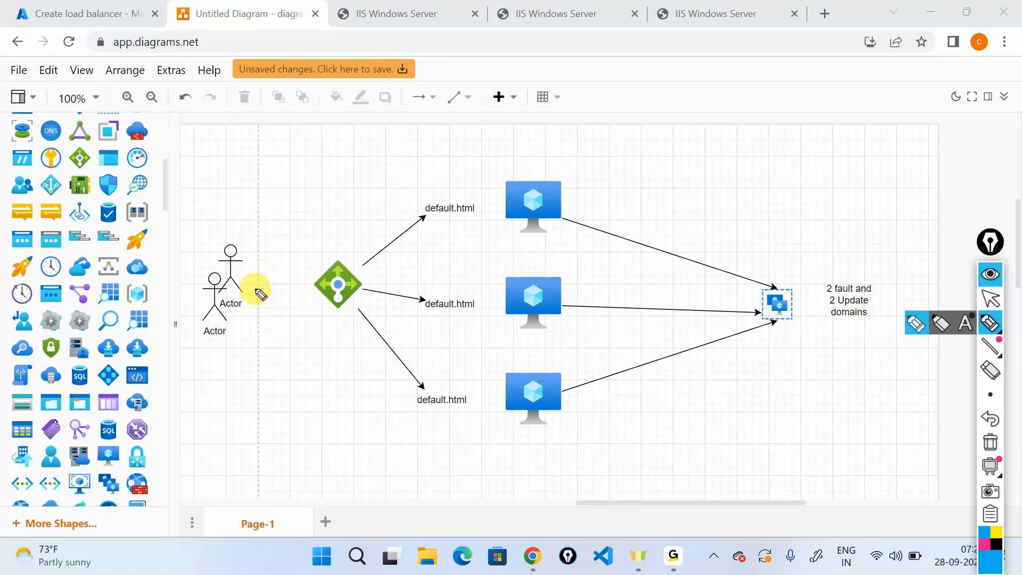
{"action": "left_click_drag", "start_coordinate": [256, 291], "coordinate": [306, 287]}
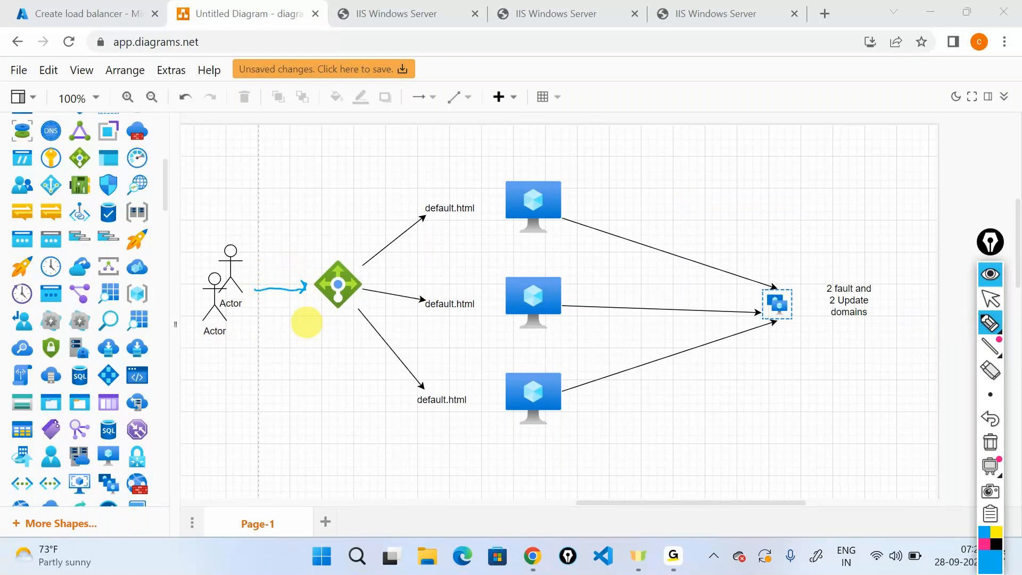
{"action": "mouse_move", "coordinate": [327, 343]}
{"action": "left_mouse_down"}
{"action": "mouse_move", "coordinate": [337, 333]}
{"action": "mouse_move", "coordinate": [341, 370]}
{"action": "mouse_move", "coordinate": [325, 319]}
{"action": "left_mouse_up"}
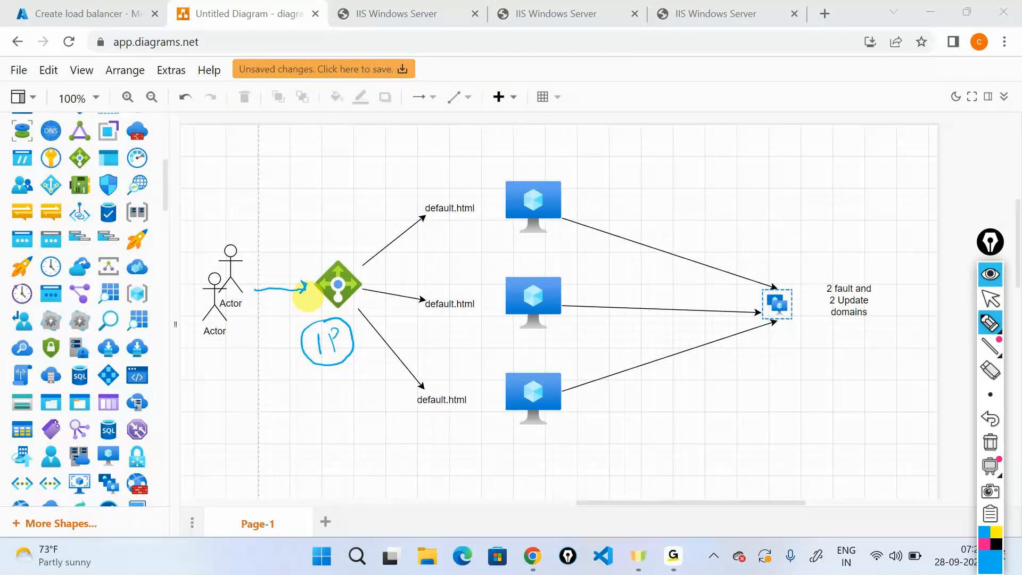
{"action": "left_click_drag", "start_coordinate": [302, 362], "coordinate": [212, 339]}
{"action": "left_click_drag", "start_coordinate": [226, 327], "coordinate": [234, 326]}
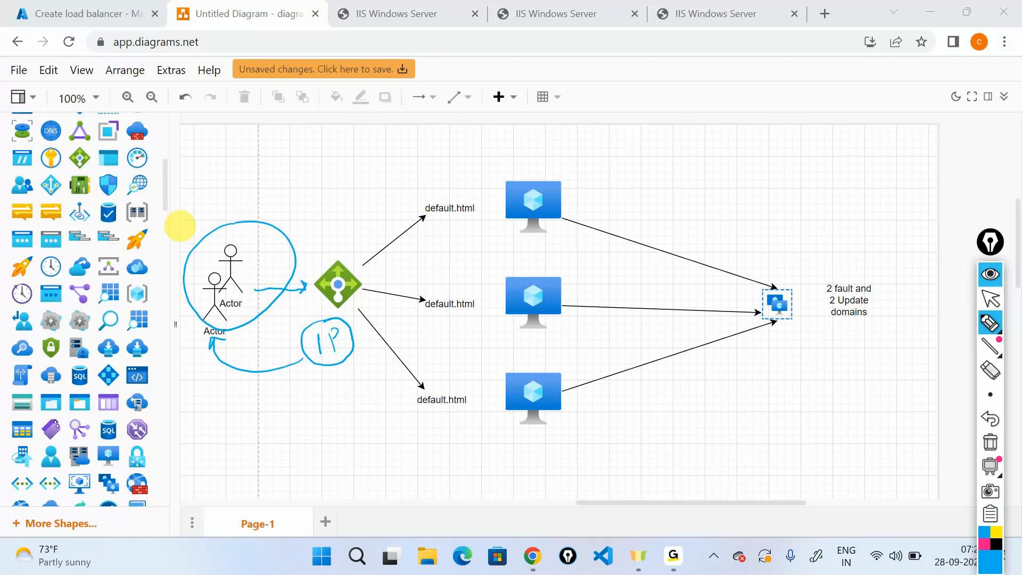
{"action": "left_click_drag", "start_coordinate": [327, 190], "coordinate": [339, 257]}
{"action": "left_click_drag", "start_coordinate": [330, 243], "coordinate": [351, 241]}
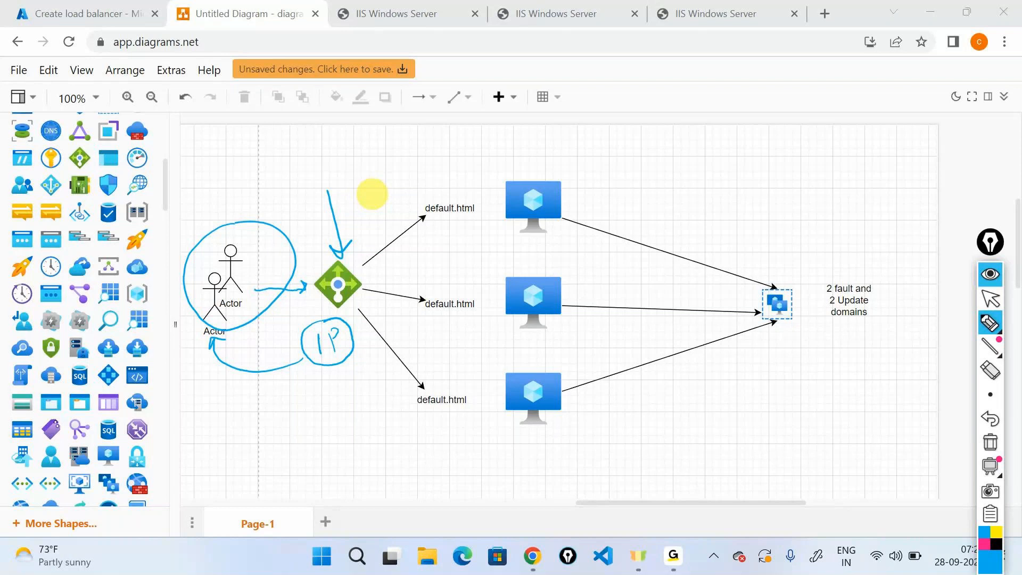
- Ink "80/443" below the load balancer, cross out 443, circle 80, write "HTTP" underneath, and clear all ink
{"action": "mouse_move", "coordinate": [331, 394]}
{"action": "left_mouse_down"}
{"action": "mouse_move", "coordinate": [337, 410]}
{"action": "mouse_move", "coordinate": [357, 391]}
{"action": "mouse_move", "coordinate": [360, 410]}
{"action": "left_mouse_up"}
{"action": "mouse_move", "coordinate": [373, 375]}
{"action": "left_mouse_down"}
{"action": "mouse_move", "coordinate": [376, 388]}
{"action": "mouse_move", "coordinate": [381, 376]}
{"action": "mouse_move", "coordinate": [402, 375]}
{"action": "left_mouse_up"}
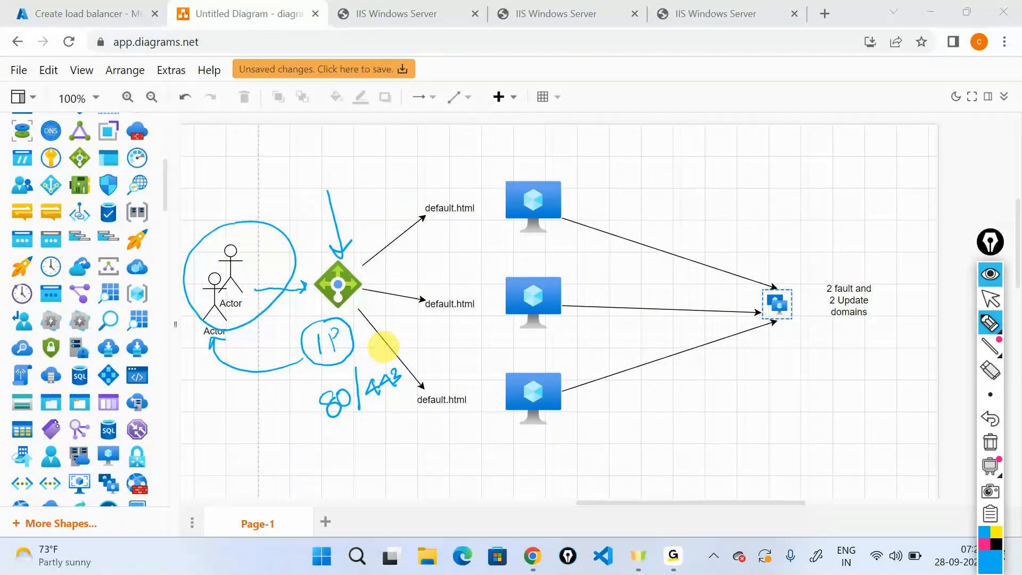
{"action": "mouse_move", "coordinate": [353, 383]}
{"action": "left_mouse_down"}
{"action": "mouse_move", "coordinate": [330, 388]}
{"action": "mouse_move", "coordinate": [319, 426]}
{"action": "mouse_move", "coordinate": [362, 381]}
{"action": "left_mouse_up"}
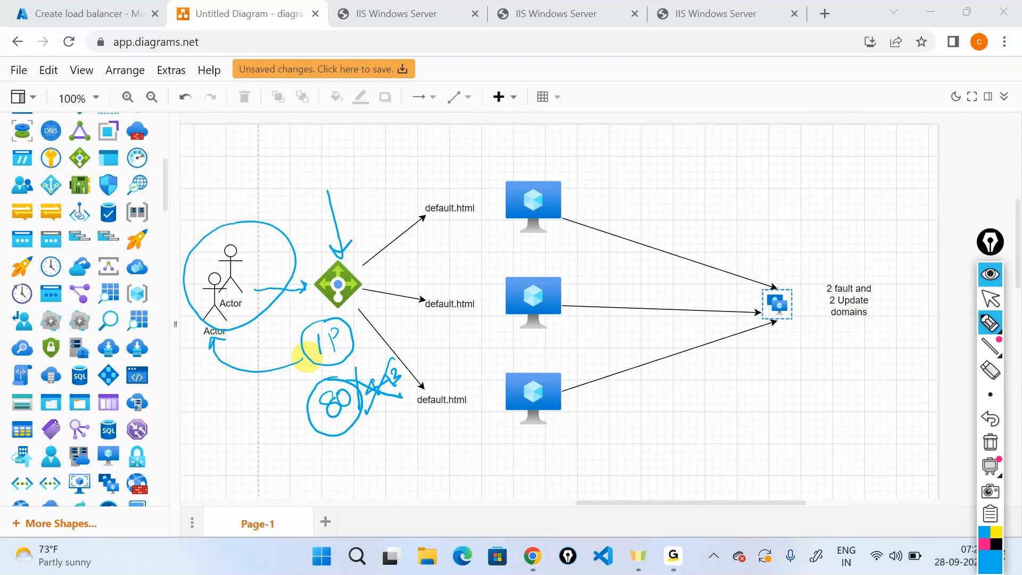
{"action": "mouse_move", "coordinate": [329, 460]}
{"action": "left_mouse_down"}
{"action": "mouse_move", "coordinate": [336, 472]}
{"action": "mouse_move", "coordinate": [350, 453]}
{"action": "mouse_move", "coordinate": [382, 446]}
{"action": "mouse_move", "coordinate": [376, 454]}
{"action": "left_mouse_up"}
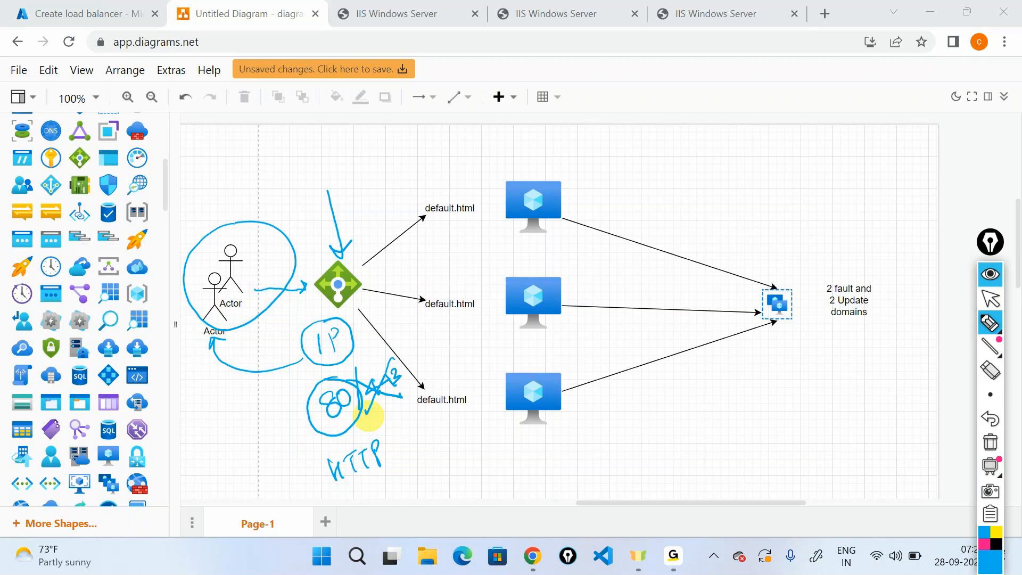
{"action": "left_click", "coordinate": [990, 442]}
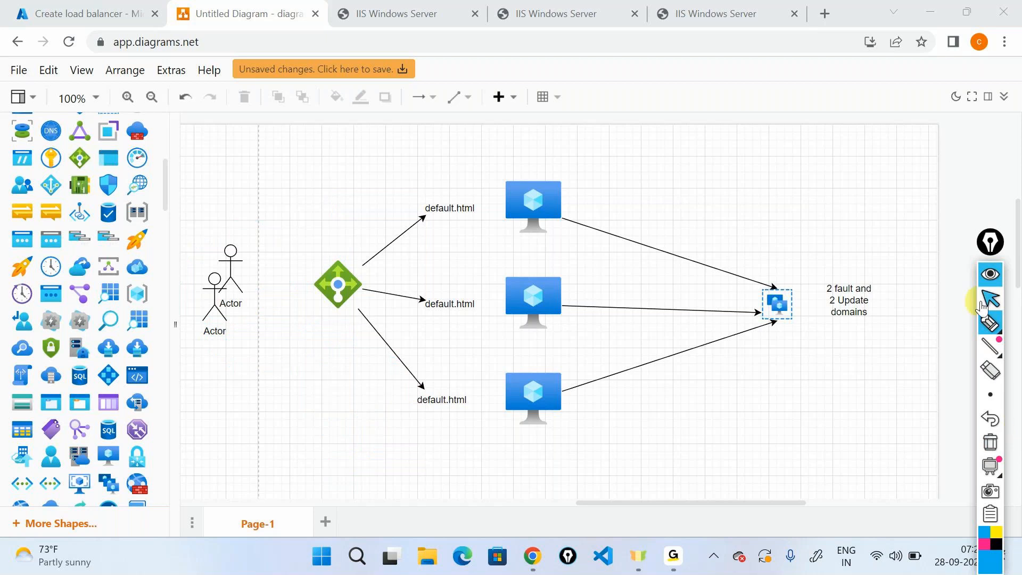
- Ink "HTTP/HTTPS" below the load balancer and draw a box around "HTTPS"
{"action": "left_click", "coordinate": [989, 321]}
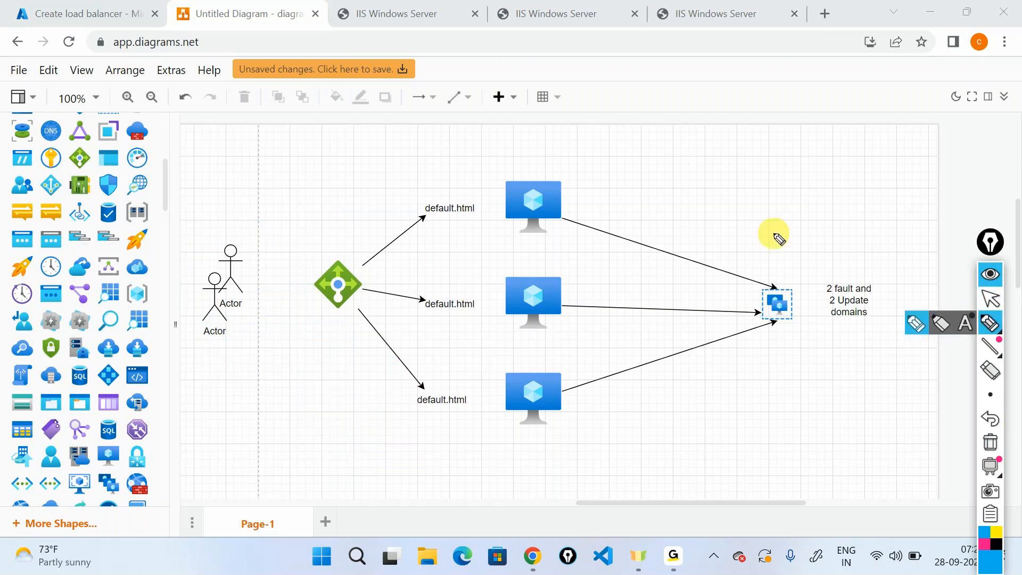
{"action": "mouse_move", "coordinate": [286, 367]}
{"action": "left_mouse_down"}
{"action": "mouse_move", "coordinate": [298, 376]}
{"action": "mouse_move", "coordinate": [313, 360]}
{"action": "mouse_move", "coordinate": [329, 371]}
{"action": "mouse_move", "coordinate": [319, 360]}
{"action": "mouse_move", "coordinate": [340, 378]}
{"action": "mouse_move", "coordinate": [381, 351]}
{"action": "mouse_move", "coordinate": [399, 356]}
{"action": "mouse_move", "coordinate": [397, 368]}
{"action": "left_mouse_up"}
{"action": "left_click", "coordinate": [348, 399]}
{"action": "mouse_move", "coordinate": [348, 399]}
{"action": "left_mouse_down"}
{"action": "mouse_move", "coordinate": [399, 335]}
{"action": "mouse_move", "coordinate": [339, 344]}
{"action": "left_mouse_up"}
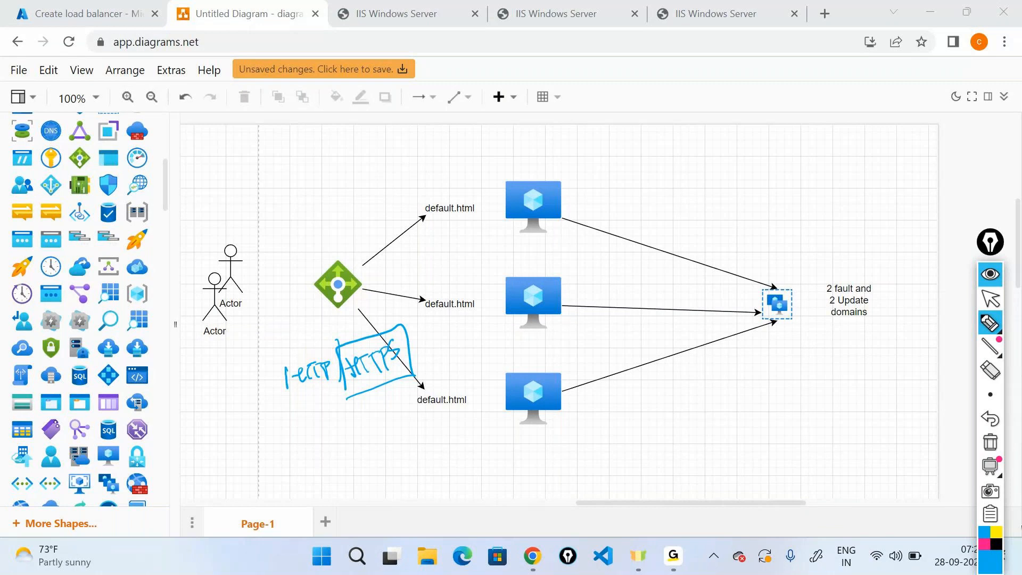
- Undo the HTTP/HTTPS ink stroke by stroke and hide the annotations
{"action": "mouse_move", "coordinate": [991, 468]}
{"action": "left_click", "coordinate": [992, 420]}
{"action": "left_click", "coordinate": [993, 421]}
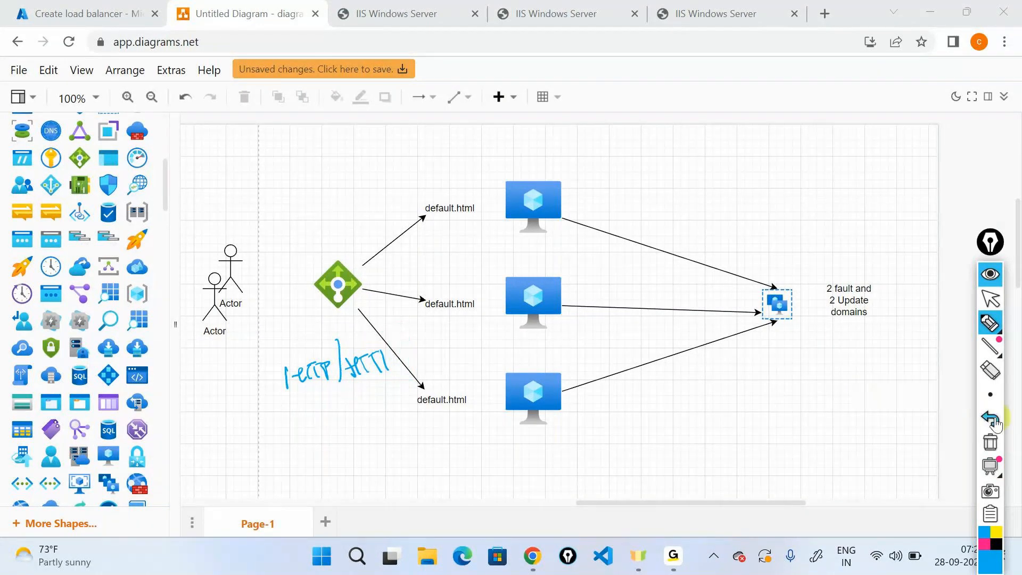
{"action": "left_click", "coordinate": [994, 421]}
{"action": "left_click", "coordinate": [994, 422]}
{"action": "left_click", "coordinate": [994, 422]}
{"action": "left_click", "coordinate": [994, 421]}
{"action": "left_click", "coordinate": [994, 421]}
{"action": "left_click", "coordinate": [994, 422]}
{"action": "left_click", "coordinate": [994, 422]}
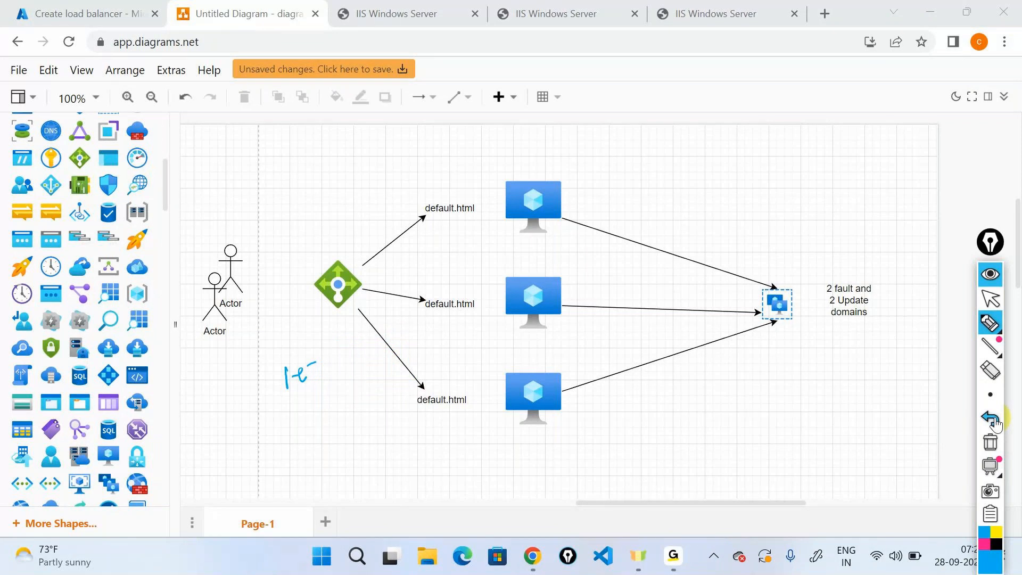
{"action": "left_click", "coordinate": [988, 273]}
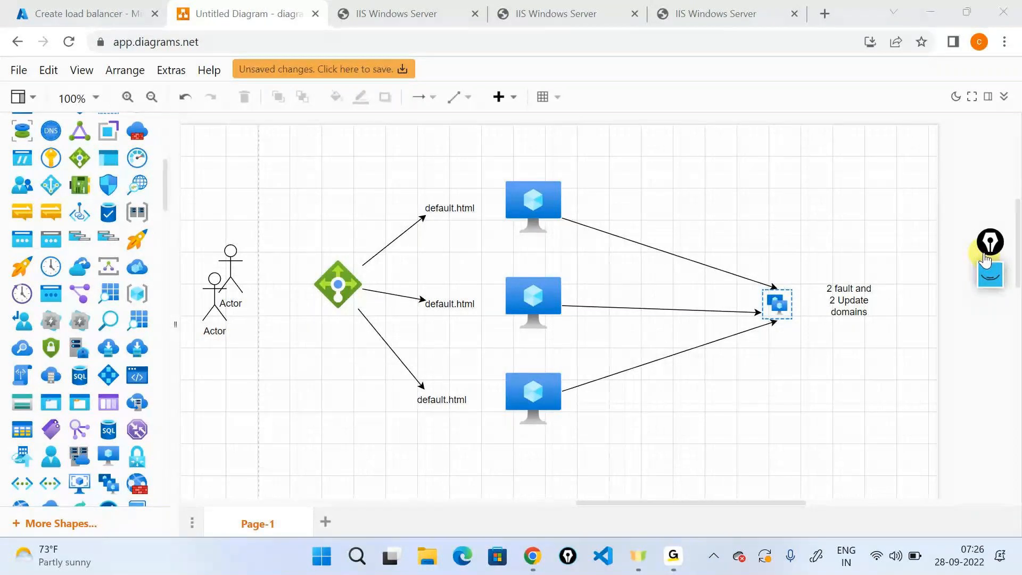
- Show the annotation tools, ink an arrow from the actors to the load balancer, and write a boxed "80" beneath it
{"action": "left_click", "coordinate": [992, 284]}
{"action": "left_click", "coordinate": [990, 296]}
{"action": "left_click", "coordinate": [937, 321]}
{"action": "left_click_drag", "start_coordinate": [242, 288], "coordinate": [306, 288]}
{"action": "left_click_drag", "start_coordinate": [303, 326], "coordinate": [326, 335]}
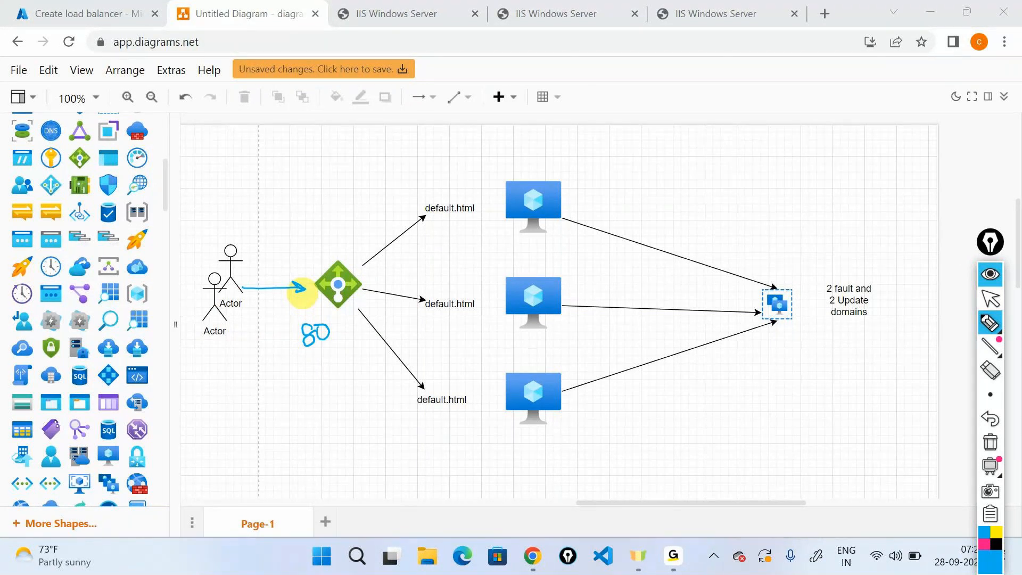
{"action": "mouse_move", "coordinate": [292, 320]}
{"action": "left_mouse_down"}
{"action": "mouse_move", "coordinate": [306, 322]}
{"action": "mouse_move", "coordinate": [290, 338]}
{"action": "mouse_move", "coordinate": [290, 322]}
{"action": "left_mouse_up"}
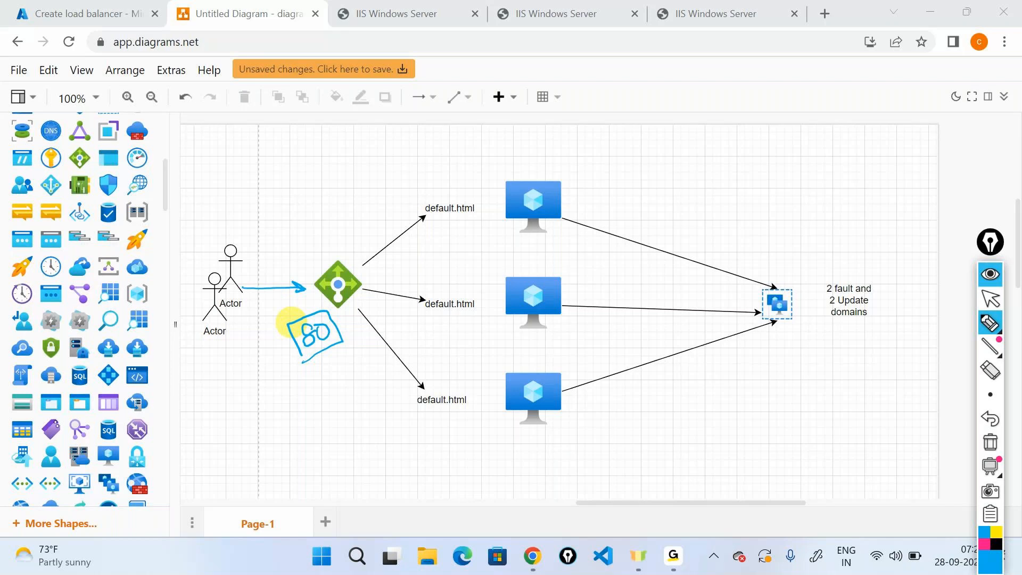
- Ink "POOL A" above the virtual machines with a brace spanning all three, and draw an arrow up to the first IIS Windows Server page
{"action": "left_click", "coordinate": [372, 280]}
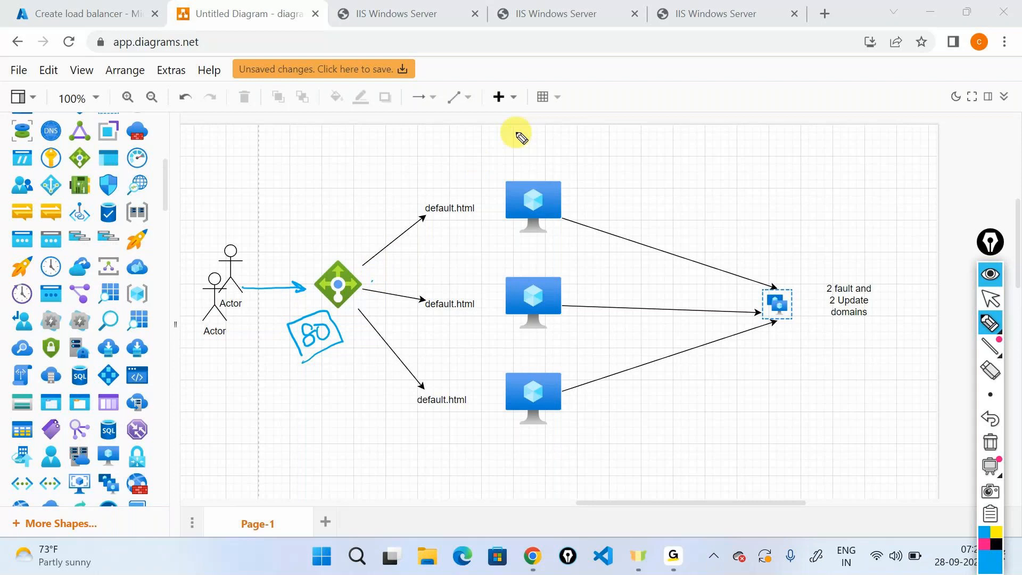
{"action": "mouse_move", "coordinate": [509, 141]}
{"action": "left_mouse_down"}
{"action": "mouse_move", "coordinate": [568, 138]}
{"action": "mouse_move", "coordinate": [556, 144]}
{"action": "left_mouse_up"}
{"action": "mouse_move", "coordinate": [571, 144]}
{"action": "left_mouse_down"}
{"action": "mouse_move", "coordinate": [589, 141]}
{"action": "mouse_move", "coordinate": [588, 269]}
{"action": "mouse_move", "coordinate": [614, 393]}
{"action": "mouse_move", "coordinate": [583, 439]}
{"action": "left_mouse_up"}
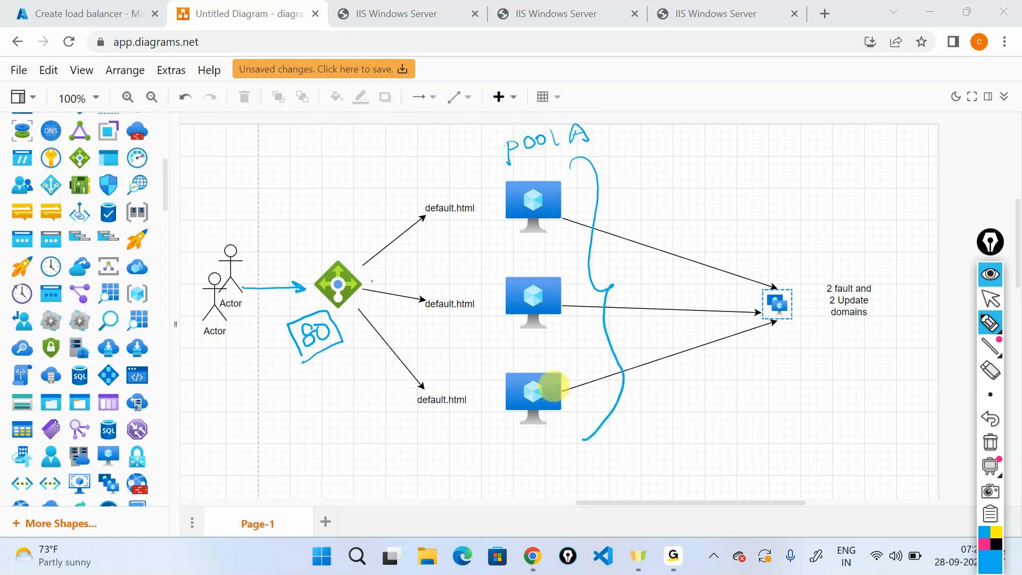
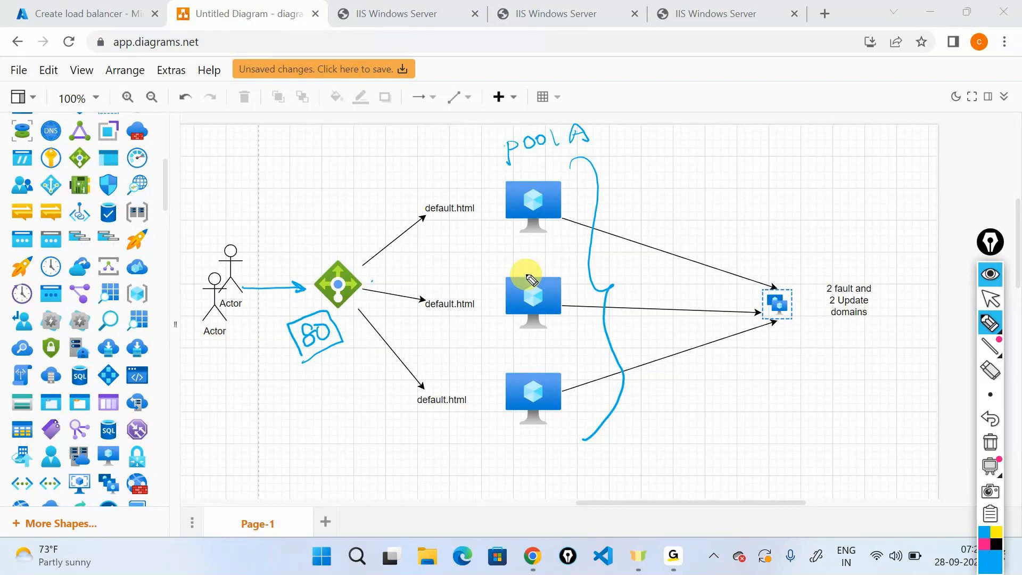
{"action": "mouse_move", "coordinate": [441, 66]}
{"action": "left_mouse_down"}
{"action": "mouse_move", "coordinate": [433, 34]}
{"action": "mouse_move", "coordinate": [449, 39]}
{"action": "left_mouse_up"}
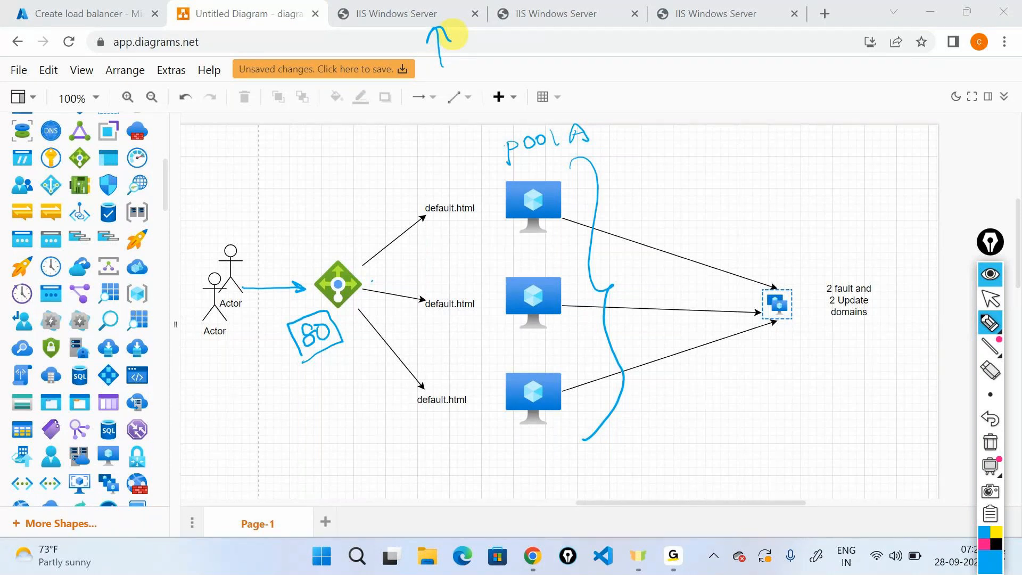
- Circle the first virtual machine, ink an underlined "80" beside each of the three virtual machines, and clear all the ink
{"action": "mouse_move", "coordinate": [557, 169]}
{"action": "left_mouse_down"}
{"action": "mouse_move", "coordinate": [475, 205]}
{"action": "mouse_move", "coordinate": [597, 221]}
{"action": "mouse_move", "coordinate": [543, 174]}
{"action": "left_mouse_up"}
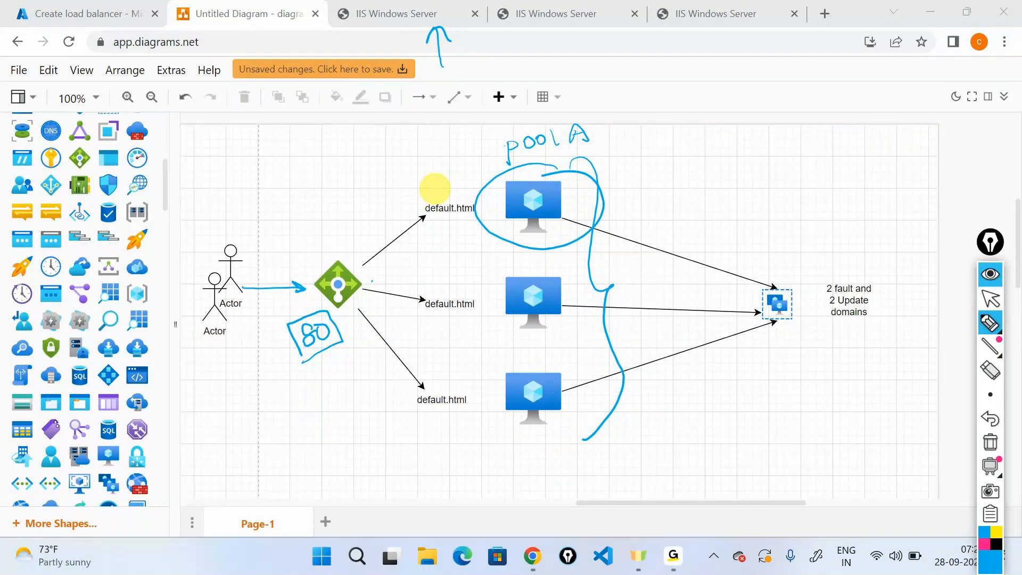
{"action": "left_click_drag", "start_coordinate": [634, 192], "coordinate": [659, 196]}
{"action": "left_click_drag", "start_coordinate": [640, 290], "coordinate": [651, 288]}
{"action": "mouse_move", "coordinate": [629, 365]}
{"action": "left_mouse_down"}
{"action": "mouse_move", "coordinate": [646, 381]}
{"action": "mouse_move", "coordinate": [637, 359]}
{"action": "left_mouse_up"}
{"action": "left_click_drag", "start_coordinate": [640, 357], "coordinate": [643, 363]}
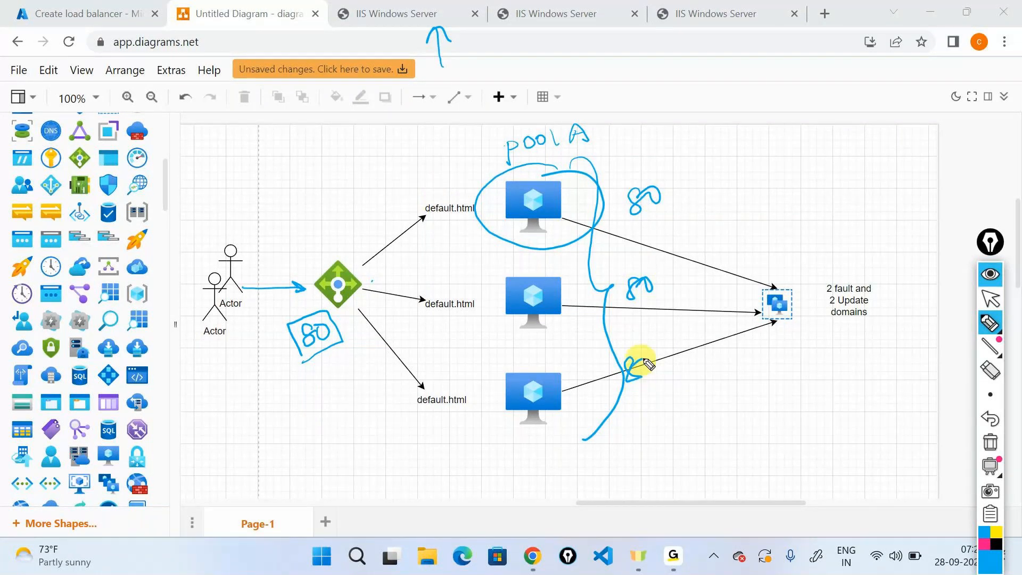
{"action": "left_click_drag", "start_coordinate": [624, 405], "coordinate": [664, 376]}
{"action": "left_click_drag", "start_coordinate": [616, 333], "coordinate": [646, 310]}
{"action": "left_click_drag", "start_coordinate": [633, 233], "coordinate": [685, 200]}
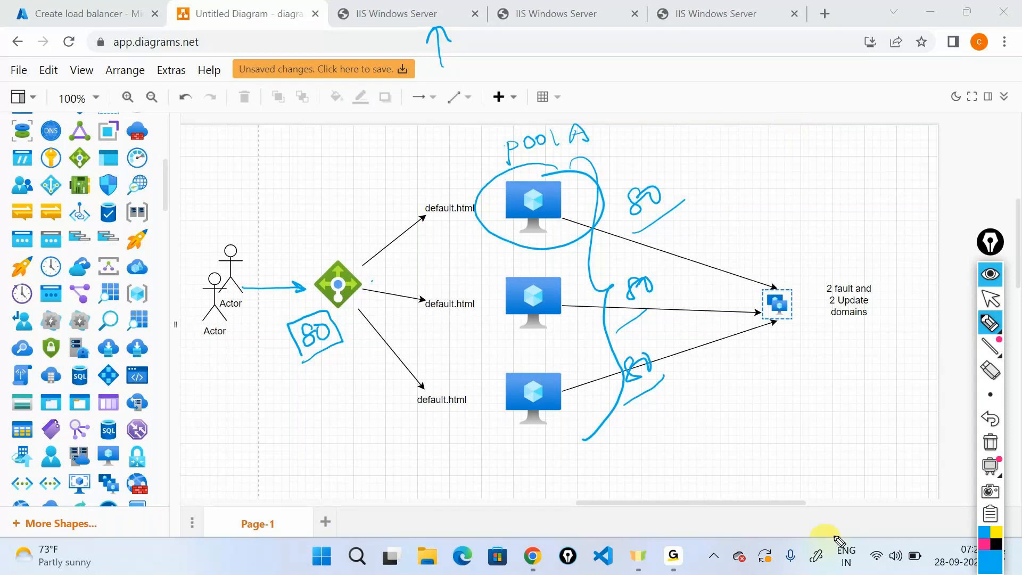
{"action": "left_click", "coordinate": [990, 442]}
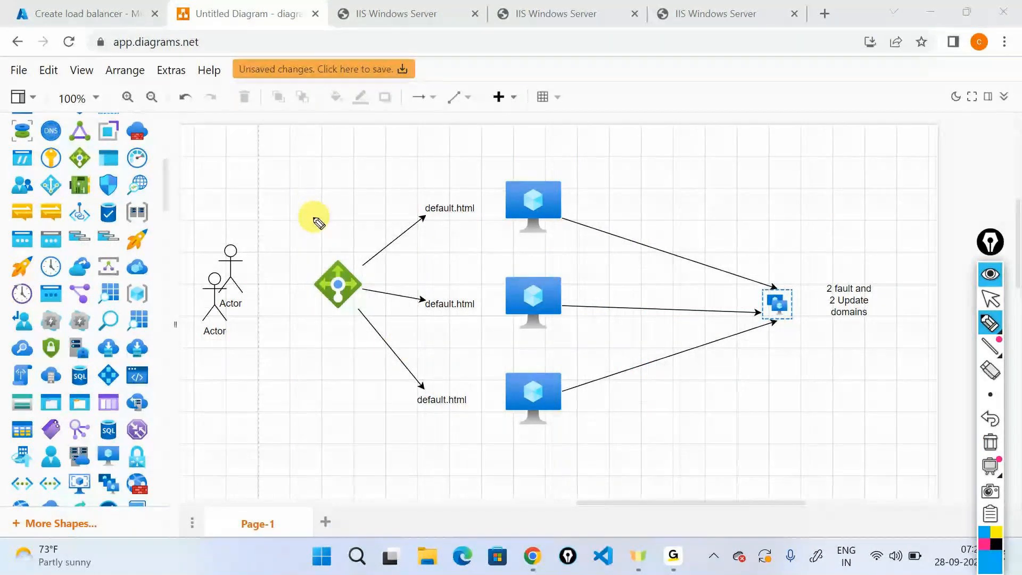
- Ink "IP" above and "80" below the load balancer, with an arrow from the load balancer to the actors
{"action": "mouse_move", "coordinate": [318, 217]}
{"action": "left_mouse_down"}
{"action": "mouse_move", "coordinate": [318, 242]}
{"action": "mouse_move", "coordinate": [328, 229]}
{"action": "left_mouse_up"}
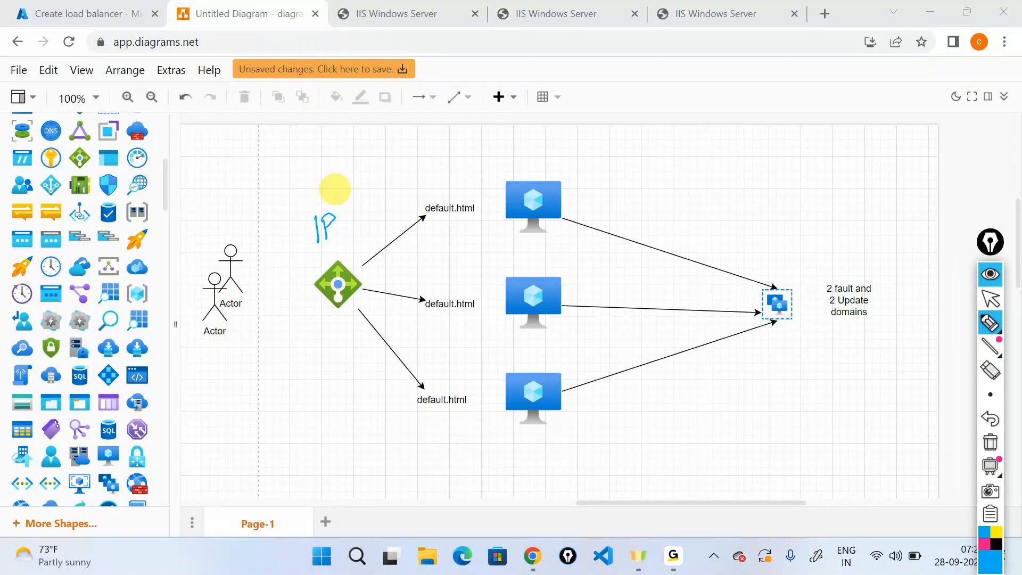
{"action": "mouse_move", "coordinate": [306, 283]}
{"action": "left_mouse_down"}
{"action": "mouse_move", "coordinate": [262, 278]}
{"action": "mouse_move", "coordinate": [263, 288]}
{"action": "left_mouse_up"}
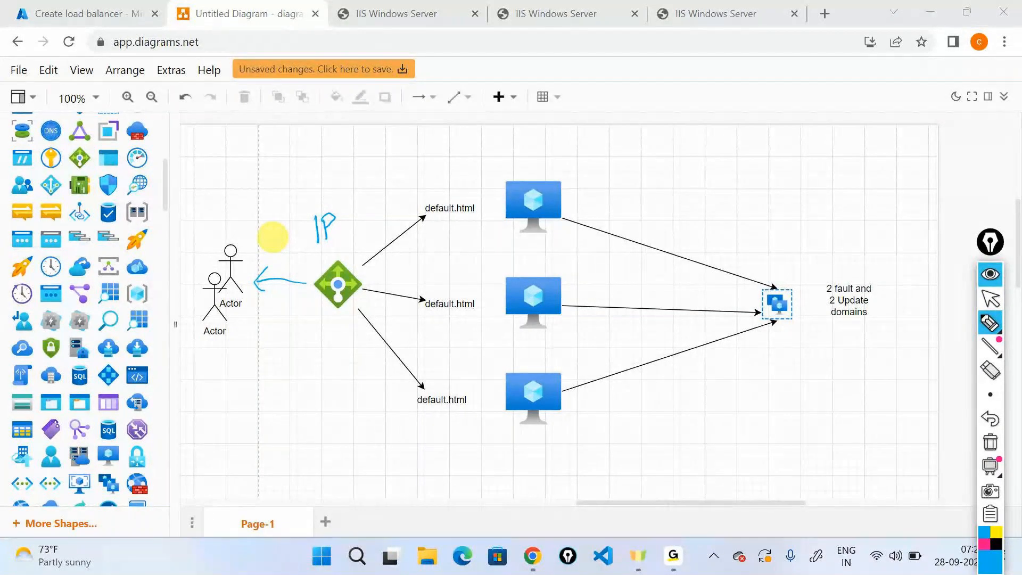
{"action": "mouse_move", "coordinate": [326, 326]}
{"action": "left_mouse_down"}
{"action": "mouse_move", "coordinate": [326, 339]}
{"action": "mouse_move", "coordinate": [322, 322]}
{"action": "left_mouse_up"}
{"action": "left_click_drag", "start_coordinate": [338, 321], "coordinate": [338, 323]}
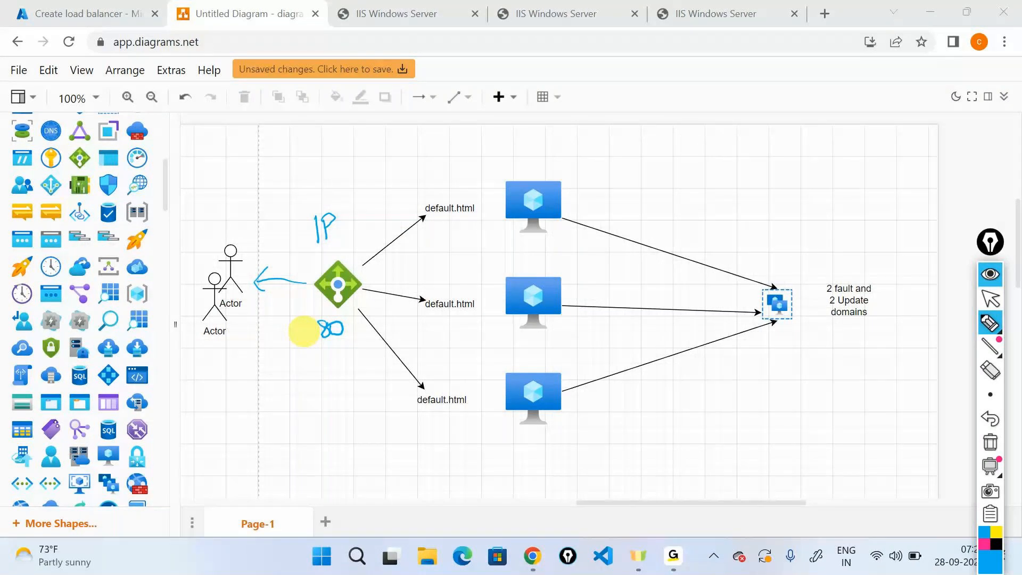
- Ink a circled "pool A" above the virtual machines and draw a box around all three of them
{"action": "mouse_move", "coordinate": [519, 158]}
{"action": "left_mouse_down"}
{"action": "mouse_move", "coordinate": [574, 128]}
{"action": "mouse_move", "coordinate": [573, 144]}
{"action": "left_mouse_up"}
{"action": "left_click_drag", "start_coordinate": [591, 141], "coordinate": [612, 133]}
{"action": "mouse_move", "coordinate": [596, 104]}
{"action": "left_mouse_down"}
{"action": "mouse_move", "coordinate": [486, 142]}
{"action": "mouse_move", "coordinate": [598, 151]}
{"action": "mouse_move", "coordinate": [521, 105]}
{"action": "left_mouse_up"}
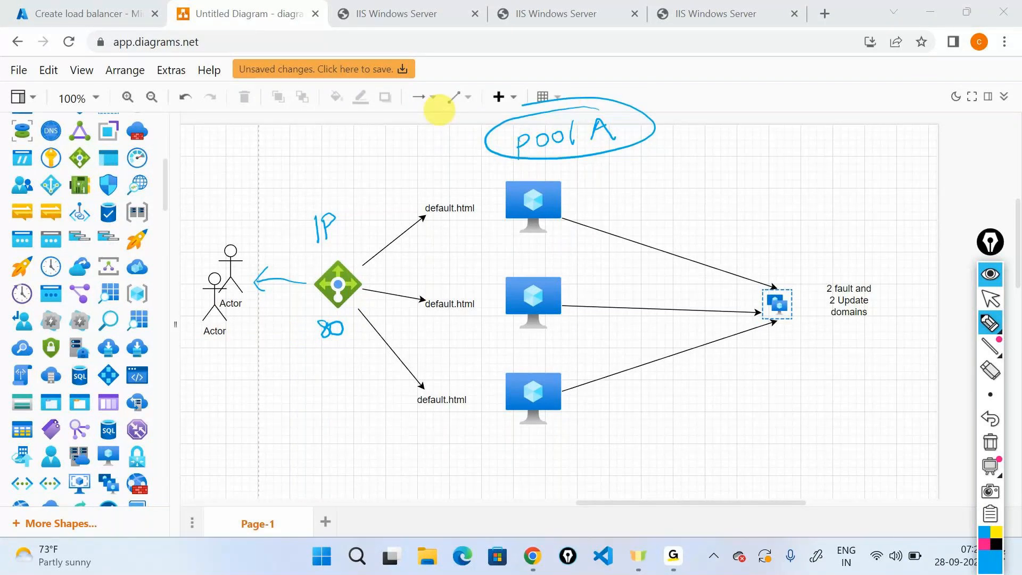
{"action": "left_click_drag", "start_coordinate": [494, 147], "coordinate": [456, 319]}
{"action": "left_click_drag", "start_coordinate": [458, 358], "coordinate": [633, 125]}
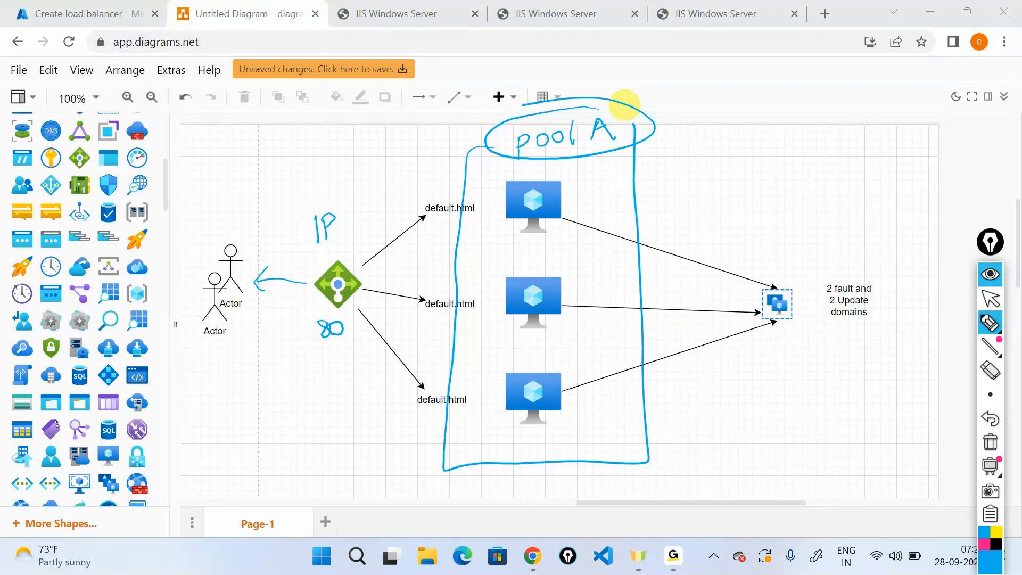
- Ink "80" beside each virtual machine and draw arrows from the load balancer side to all three
{"action": "left_click_drag", "start_coordinate": [577, 195], "coordinate": [589, 192]}
{"action": "left_click_drag", "start_coordinate": [590, 283], "coordinate": [602, 288]}
{"action": "mouse_move", "coordinate": [578, 367]}
{"action": "left_mouse_down"}
{"action": "mouse_move", "coordinate": [588, 372]}
{"action": "mouse_move", "coordinate": [590, 361]}
{"action": "left_mouse_up"}
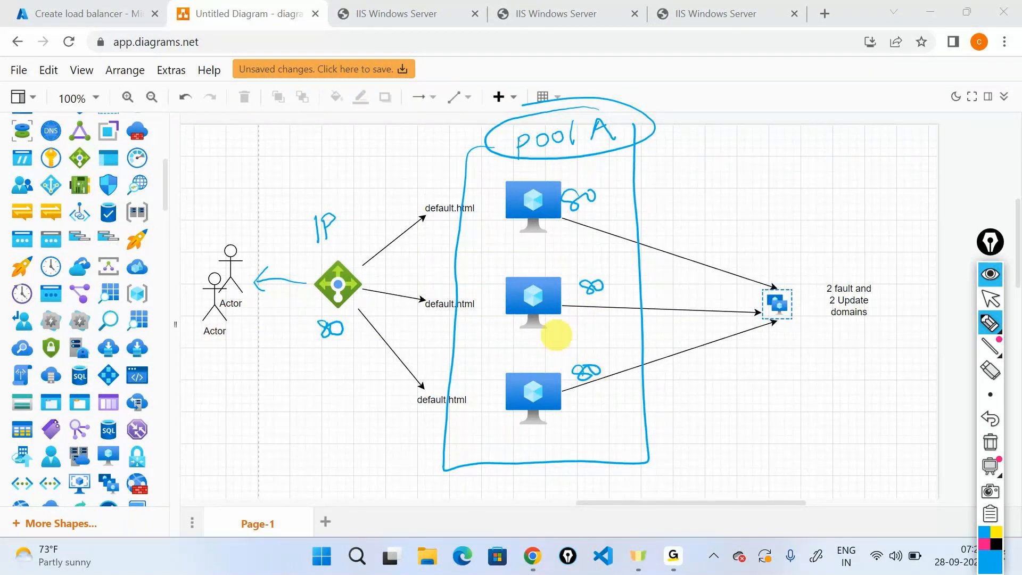
{"action": "left_click_drag", "start_coordinate": [421, 224], "coordinate": [497, 230]}
{"action": "left_click_drag", "start_coordinate": [480, 221], "coordinate": [482, 239]}
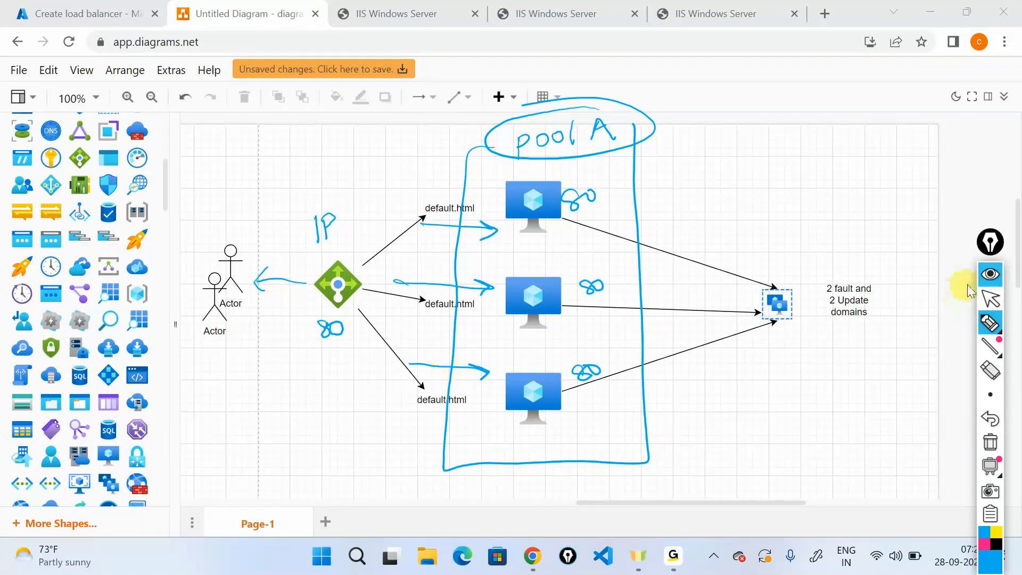
- Hide the annotations, return to the Azure portal, and start a new load balancing rule in the inbound rules
{"action": "left_click", "coordinate": [990, 274]}
{"action": "left_click", "coordinate": [80, 13]}
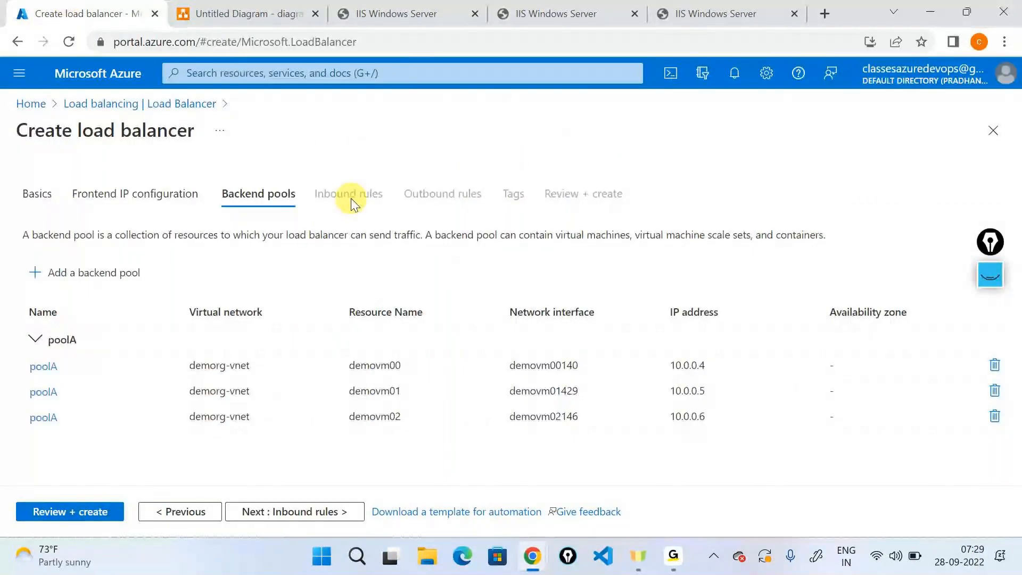
{"action": "left_click", "coordinate": [319, 508]}
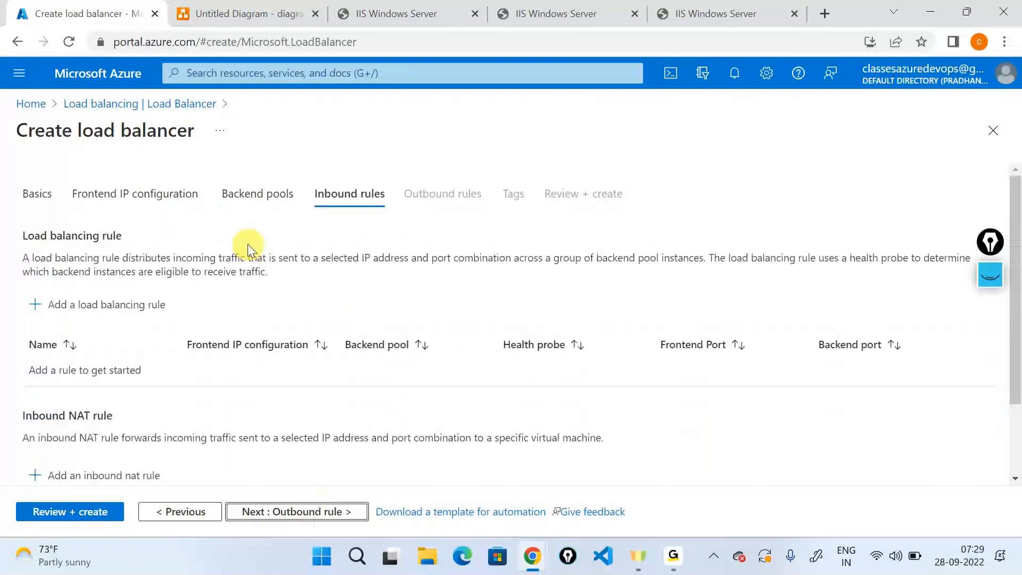
{"action": "left_click", "coordinate": [94, 314]}
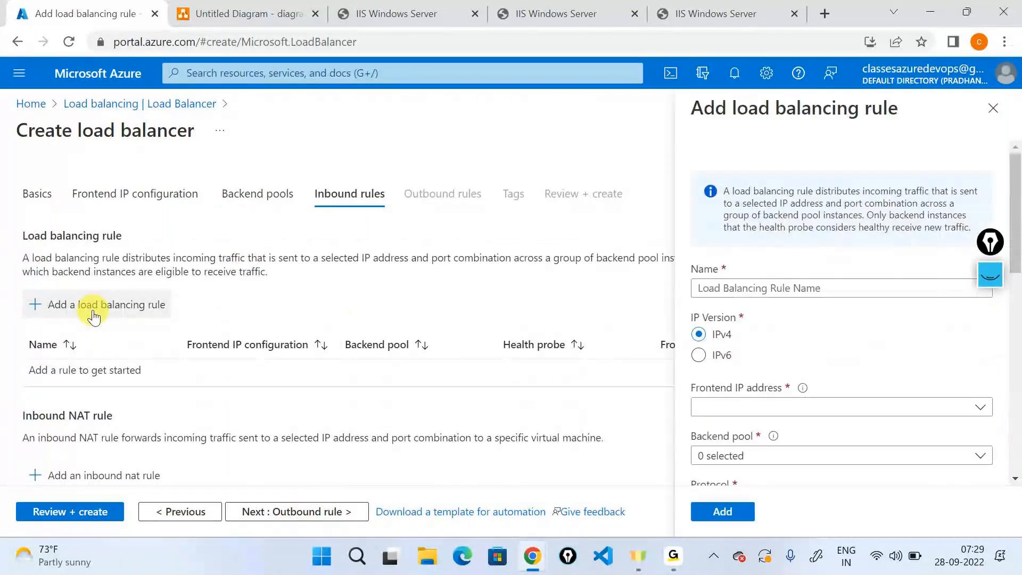
- Name the load balancing rule ruleA and assign it the frontend IP loadbalancerip and the backend pool poolA
{"action": "left_click", "coordinate": [826, 285]}
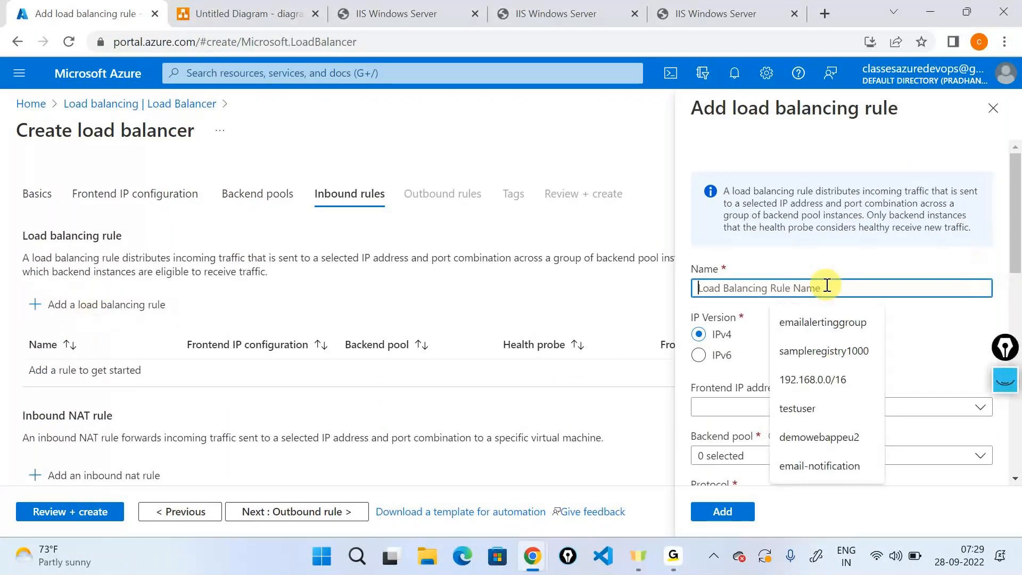
{"action": "type", "text": "rule"}
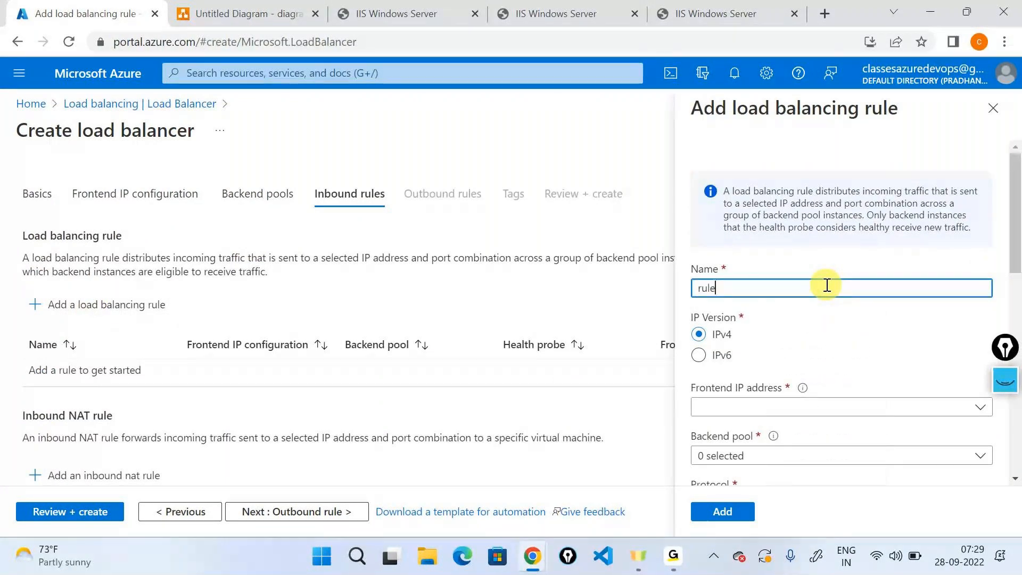
{"action": "type", "text": "A"}
{"action": "scroll", "coordinate": [826, 286], "scroll_direction": "down", "scroll_amount": 1}
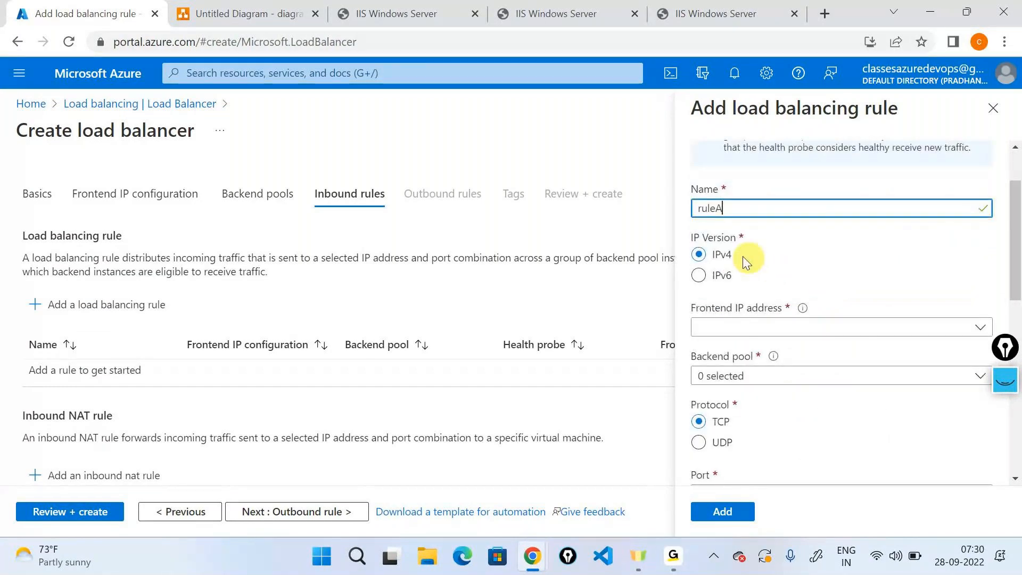
{"action": "left_click", "coordinate": [757, 328]}
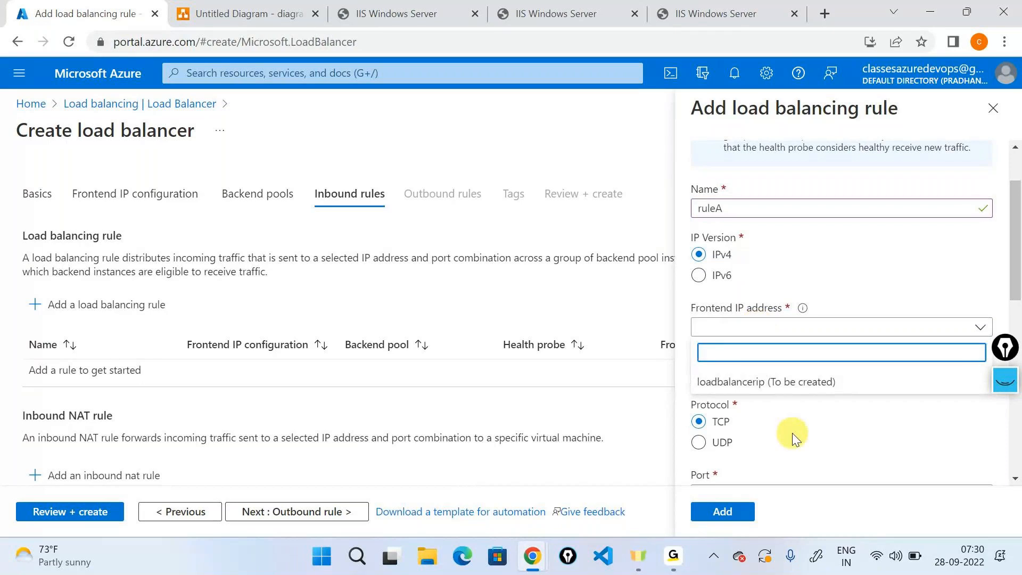
{"action": "left_click", "coordinate": [748, 383]}
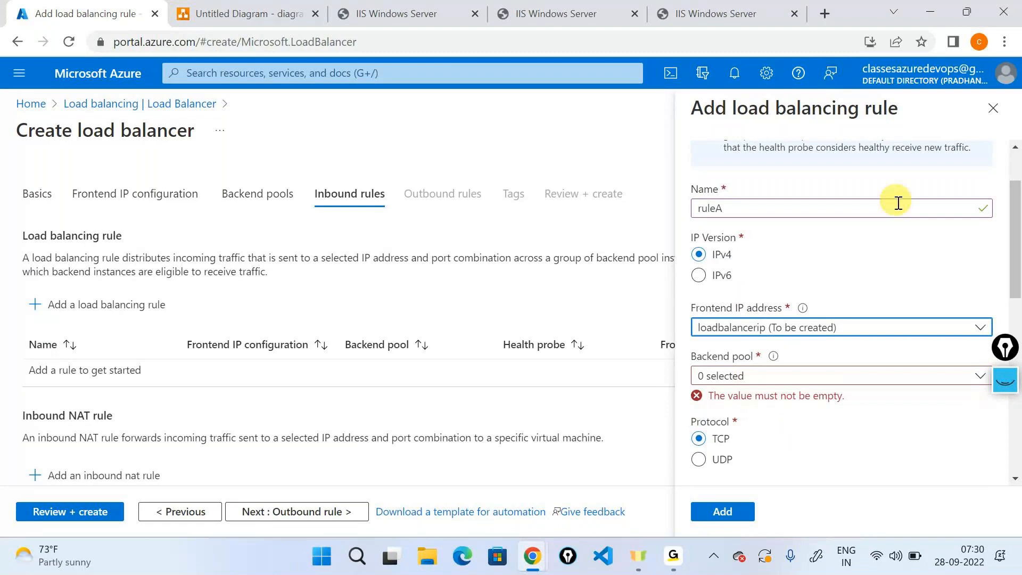
{"action": "left_click", "coordinate": [713, 375]}
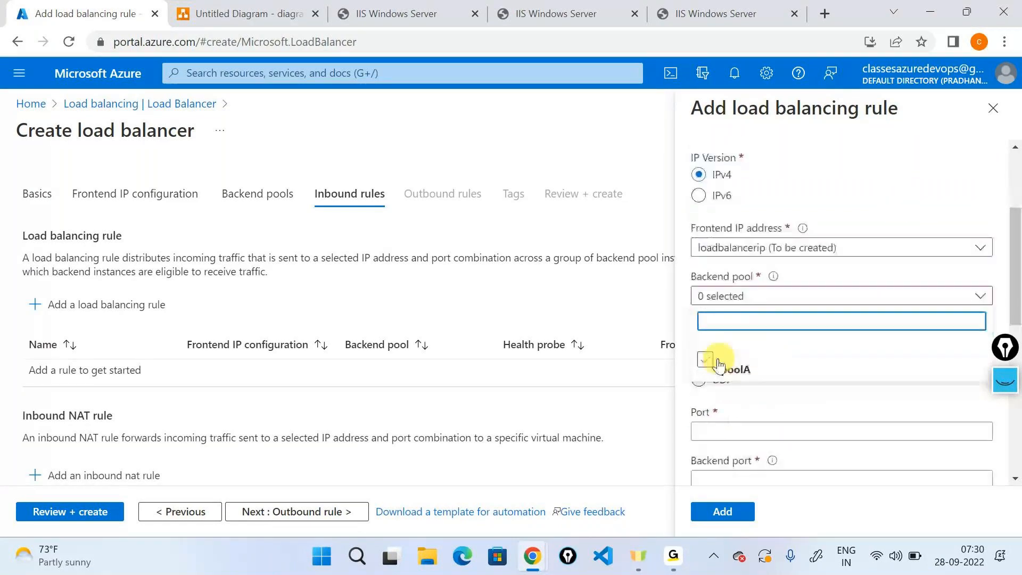
{"action": "left_click", "coordinate": [706, 360]}
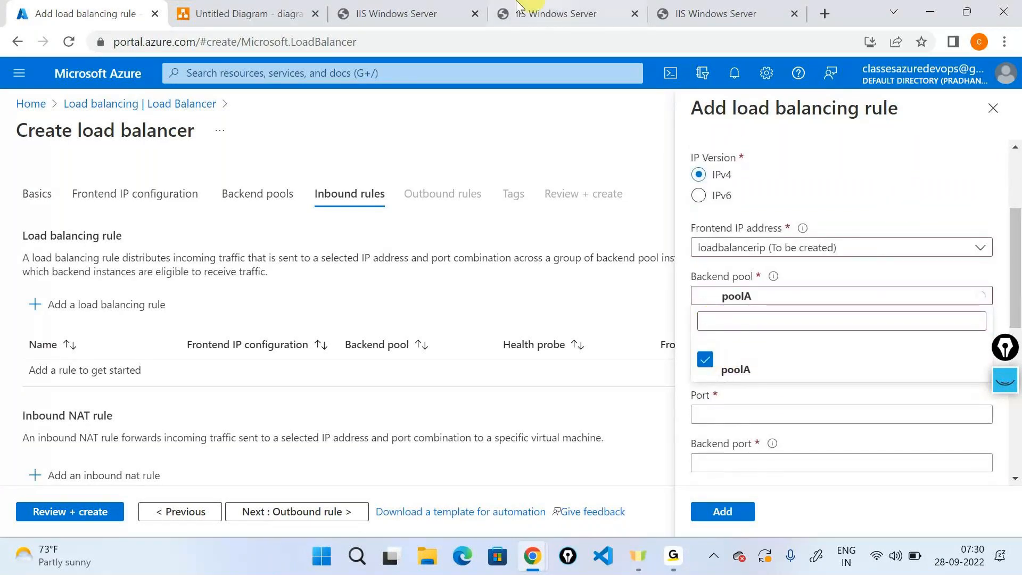
- On the diagram, replace the old ink with a curved arrow from "IP" to an underlined "poolA", and hide the annotations
{"action": "left_click", "coordinate": [282, 6]}
{"action": "left_click", "coordinate": [1004, 379]}
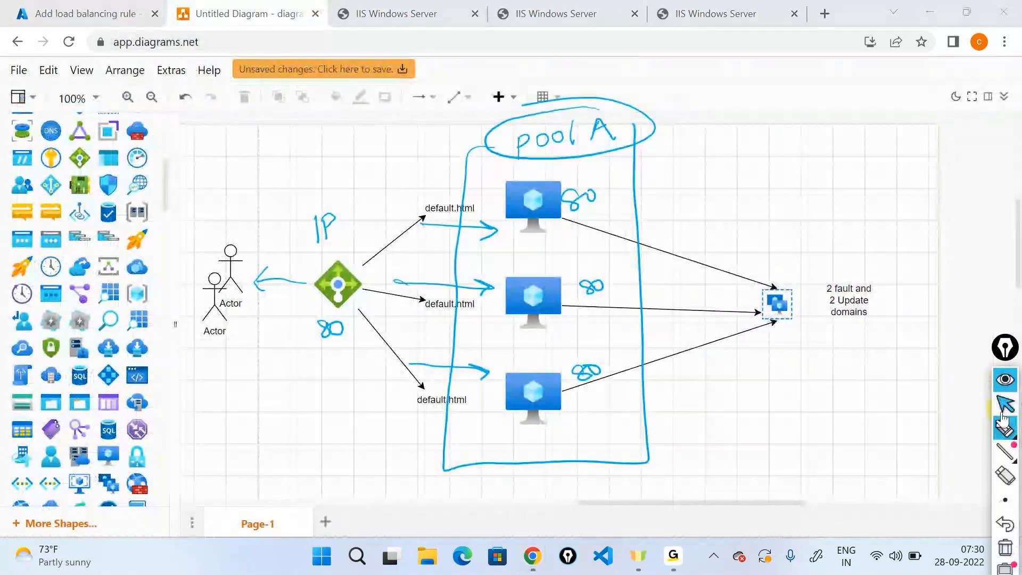
{"action": "left_click", "coordinate": [1005, 547]}
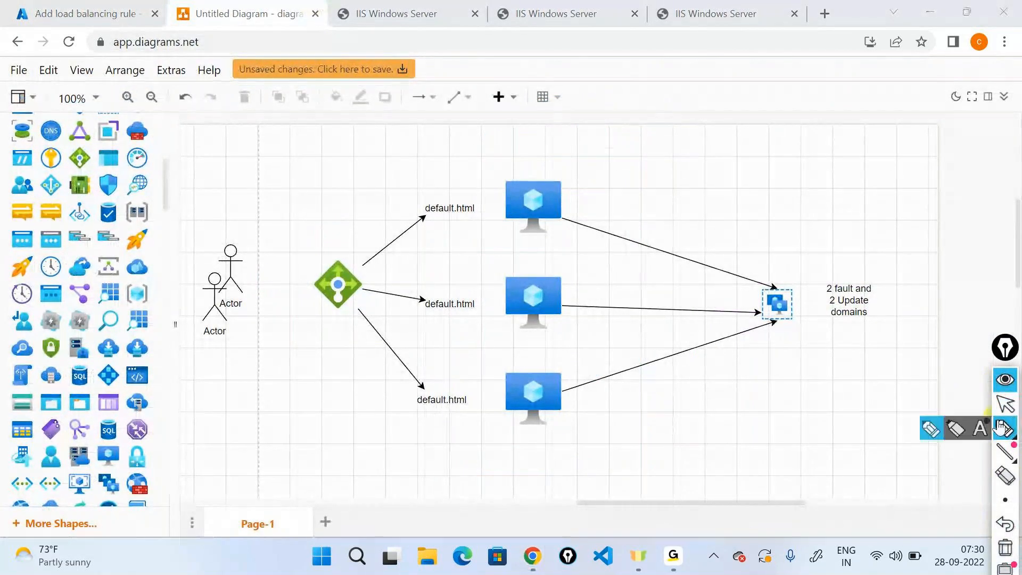
{"action": "mouse_move", "coordinate": [261, 287]}
{"action": "left_mouse_down"}
{"action": "mouse_move", "coordinate": [268, 301]}
{"action": "mouse_move", "coordinate": [378, 140]}
{"action": "mouse_move", "coordinate": [535, 158]}
{"action": "mouse_move", "coordinate": [604, 136]}
{"action": "mouse_move", "coordinate": [548, 162]}
{"action": "mouse_move", "coordinate": [639, 157]}
{"action": "left_mouse_up"}
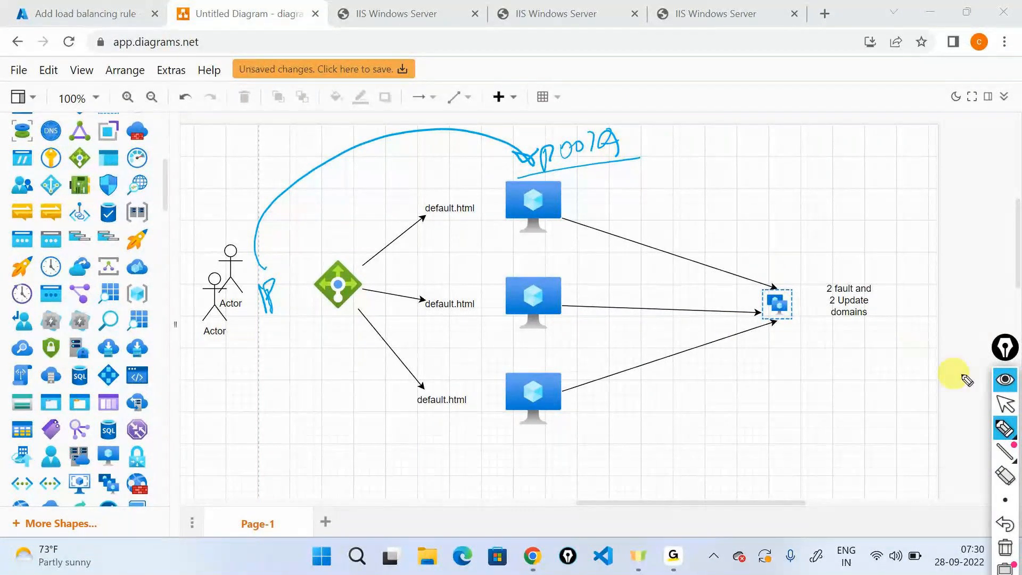
{"action": "left_click", "coordinate": [1003, 381]}
{"action": "left_click", "coordinate": [85, 14]}
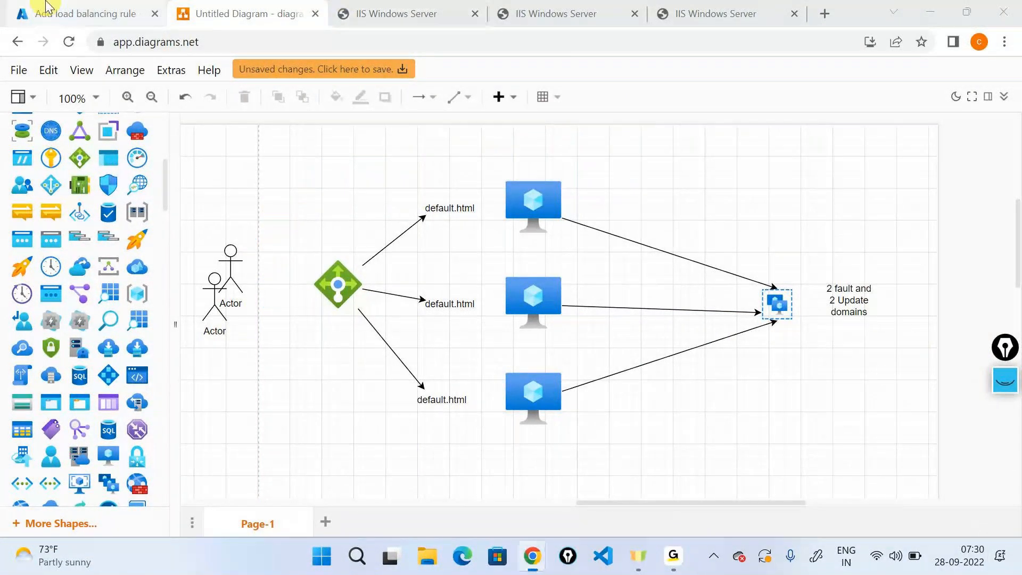
- Set both the port and the backend port of the load balancing rule to 80
{"action": "left_click", "coordinate": [790, 399]}
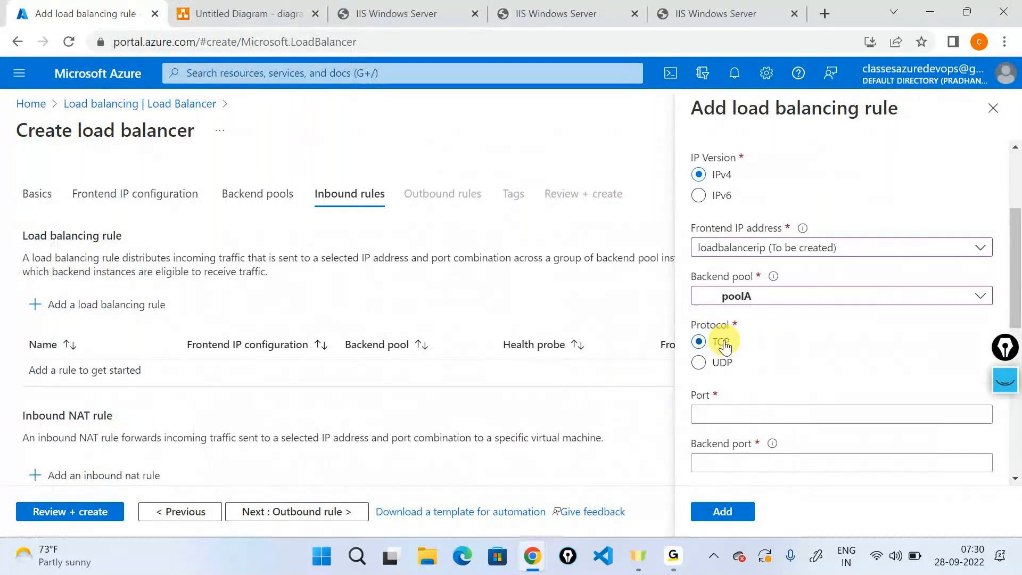
{"action": "scroll", "coordinate": [756, 357], "scroll_direction": "down", "scroll_amount": 3}
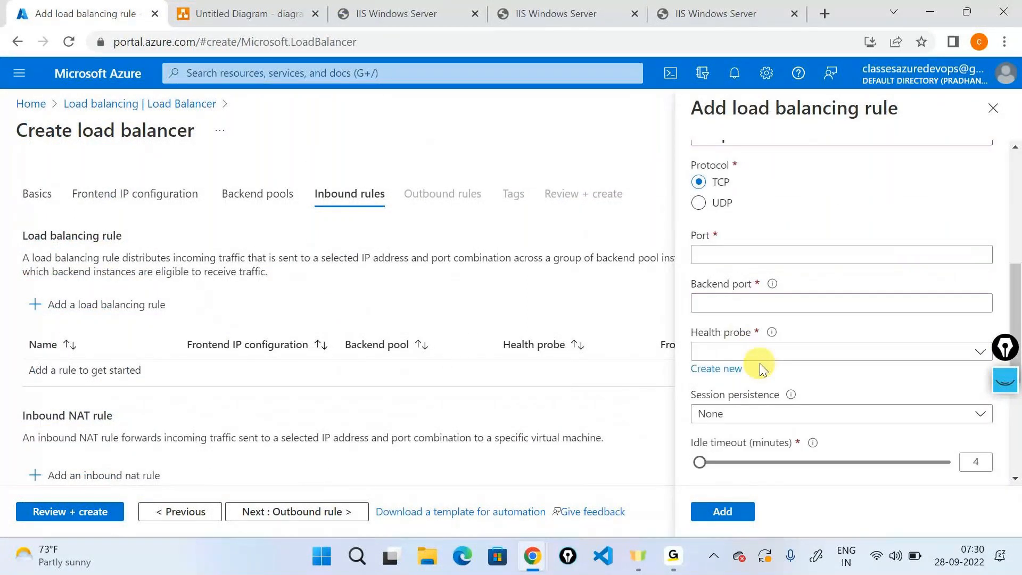
{"action": "left_click", "coordinate": [737, 254]}
{"action": "type", "text": "80"}
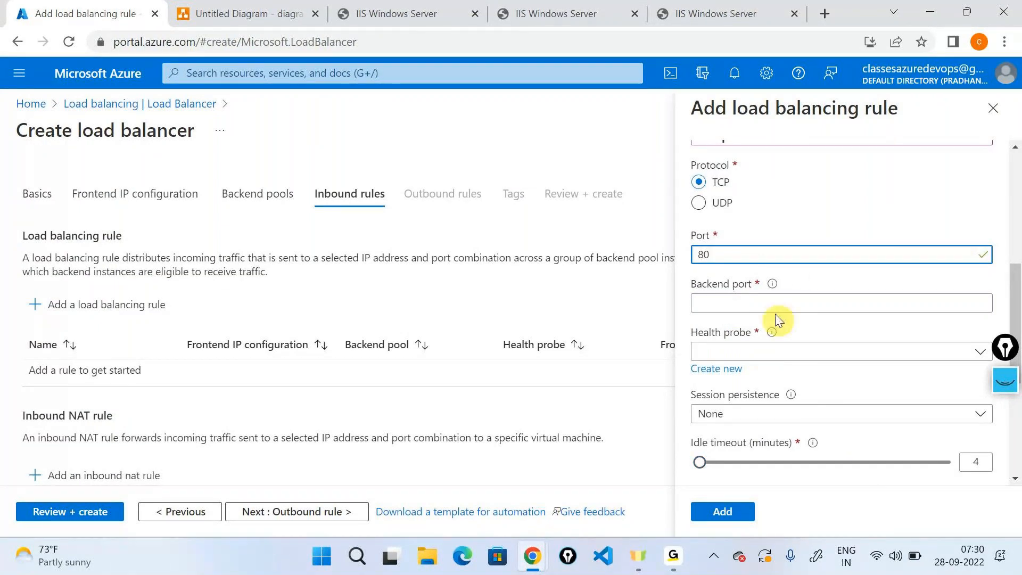
{"action": "left_click", "coordinate": [764, 300]}
{"action": "type", "text": "80"}
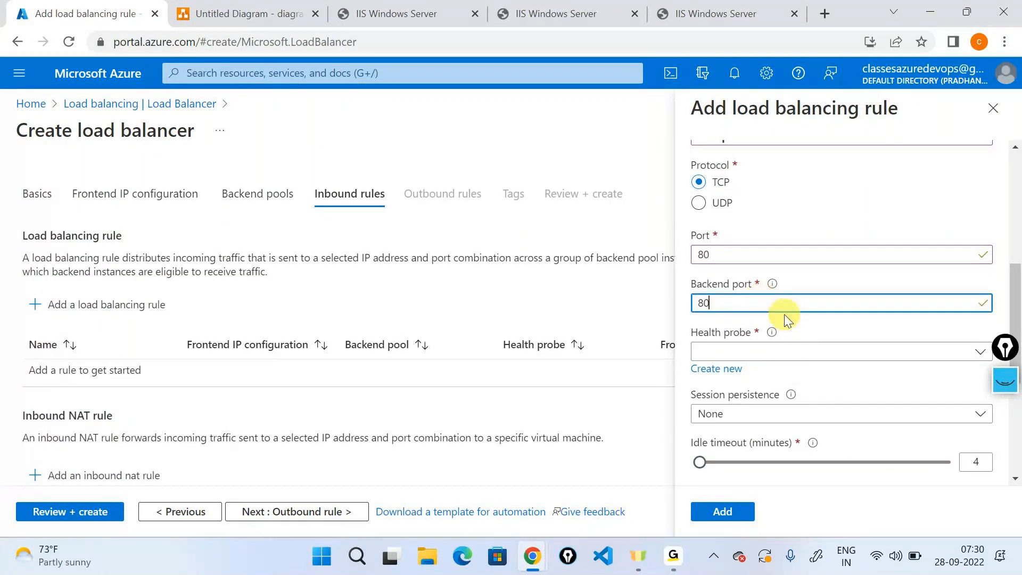
{"action": "key", "text": "shift+Tab"}
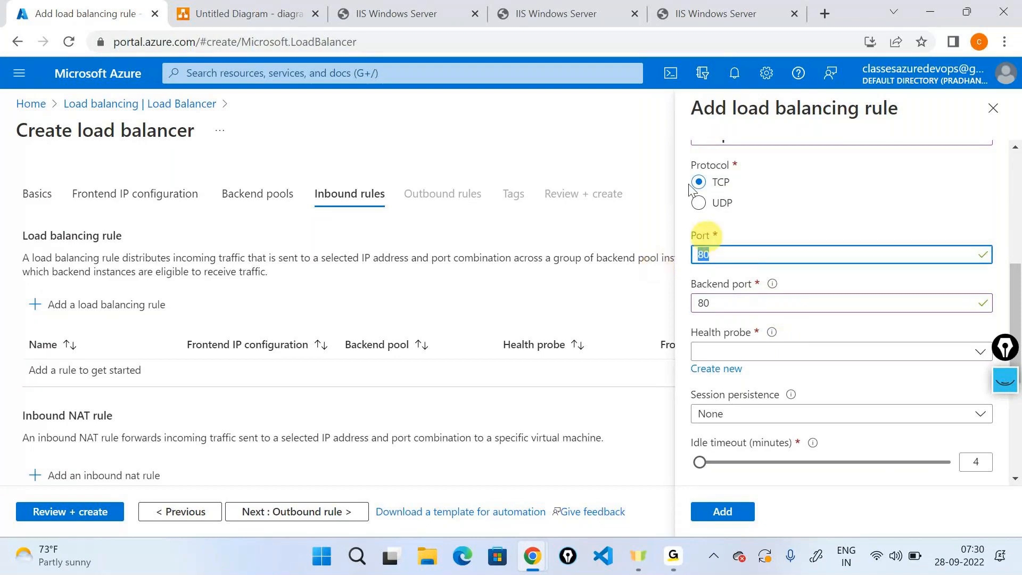
- Switch back to the load balancer diagram
{"action": "key", "text": "ctrl+Tab"}
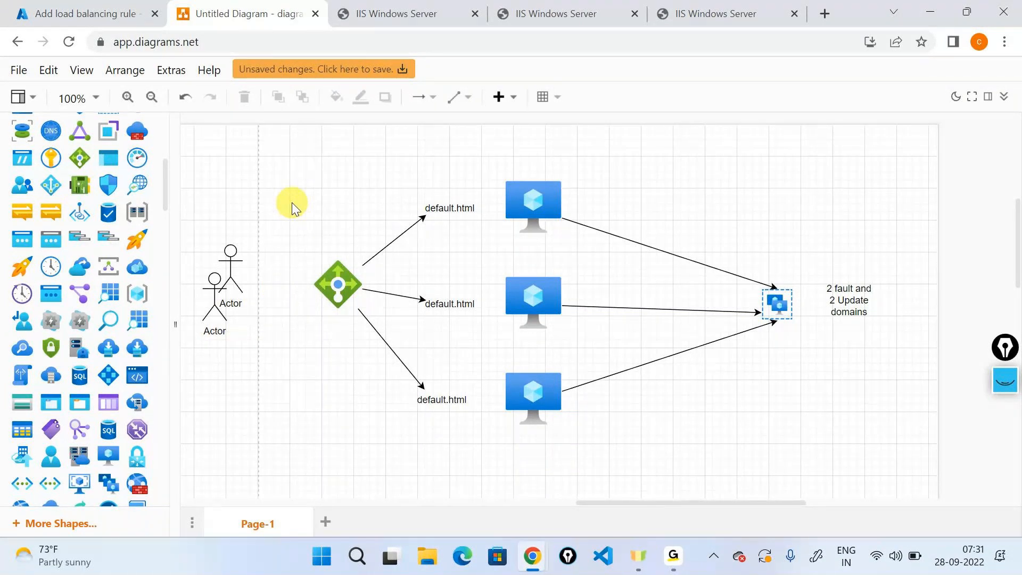
- Switch to the Azure portal and review the port, backend port and backend pool settings of the load balancing rule
{"action": "left_click", "coordinate": [85, 13]}
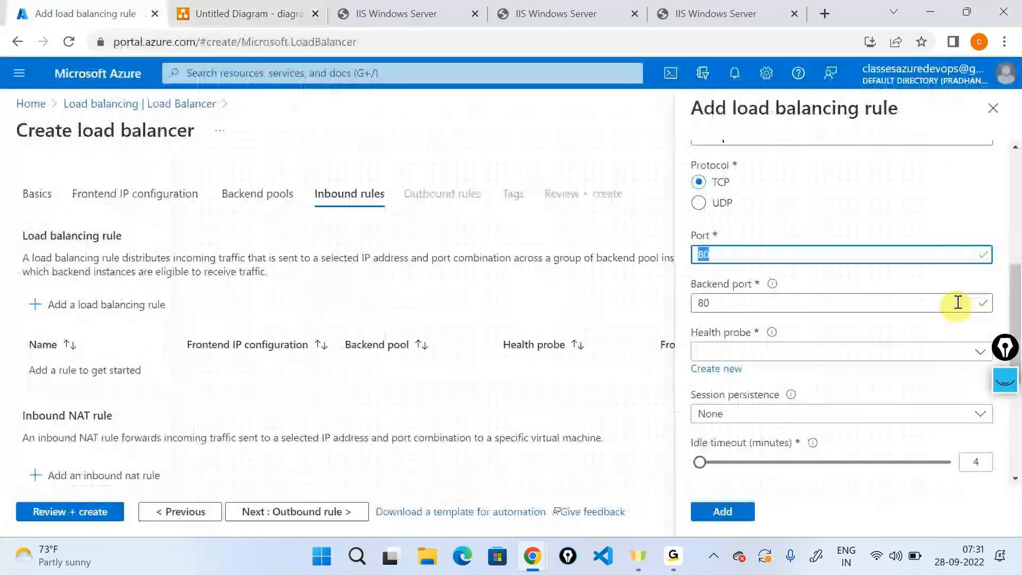
{"action": "left_click", "coordinate": [755, 299]}
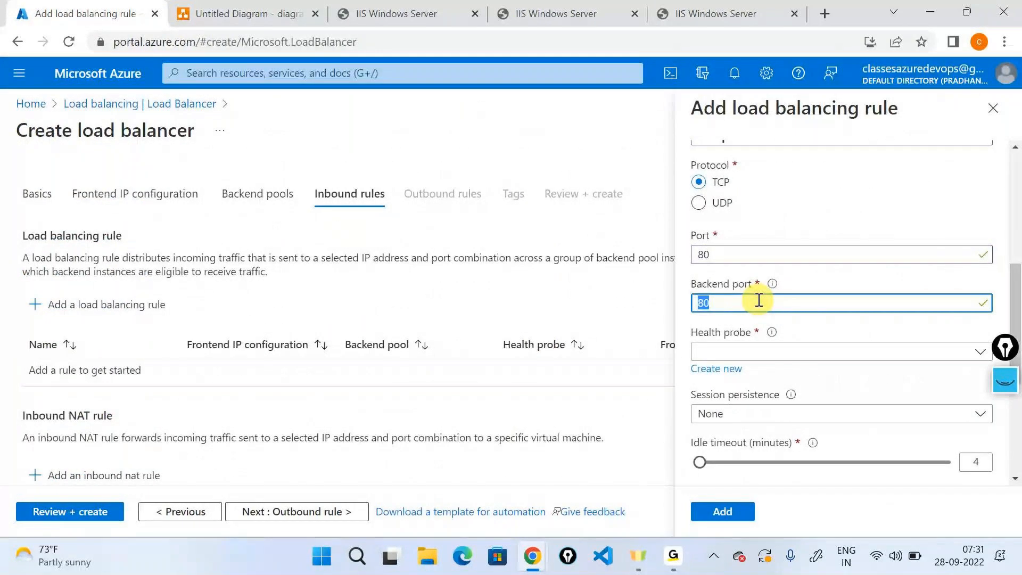
{"action": "scroll", "coordinate": [758, 300], "scroll_direction": "up", "scroll_amount": 5}
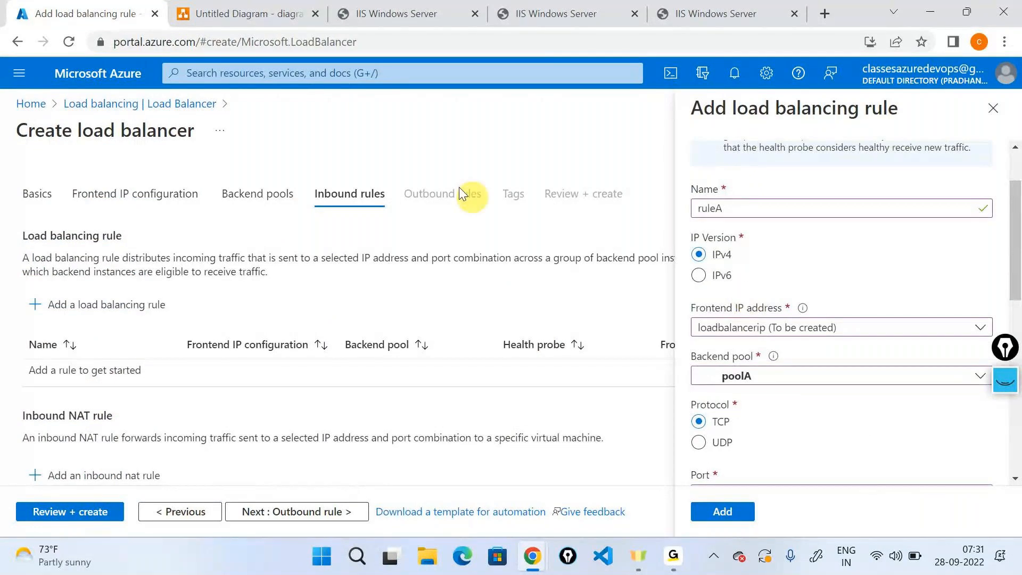
- Switch to the diagrams.net architecture diagram, clear the old pen marks and activate the annotation pen
{"action": "left_click", "coordinate": [266, 15]}
{"action": "left_click", "coordinate": [1004, 381]}
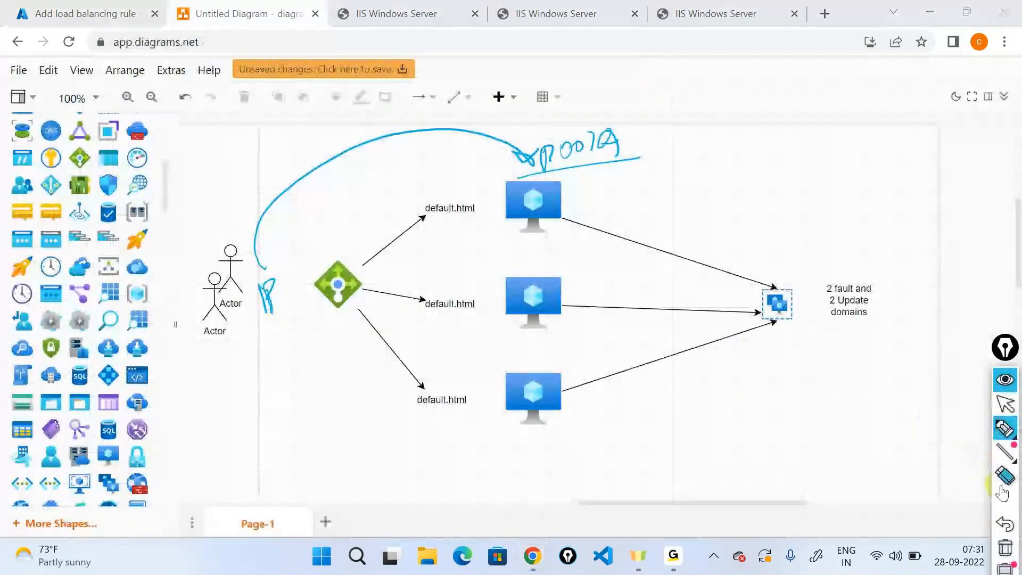
{"action": "left_click", "coordinate": [1002, 407]}
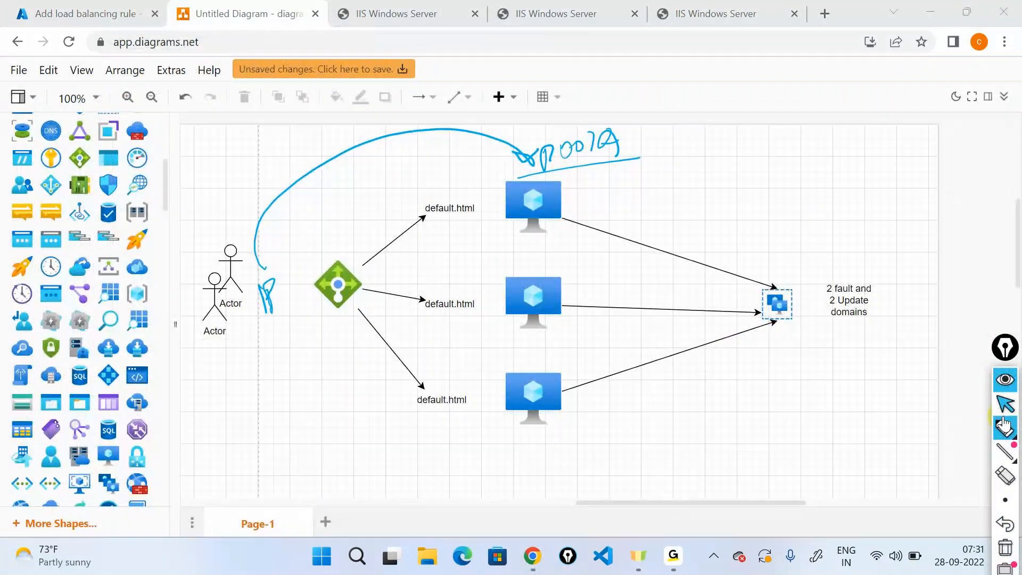
{"action": "left_click", "coordinate": [1004, 425]}
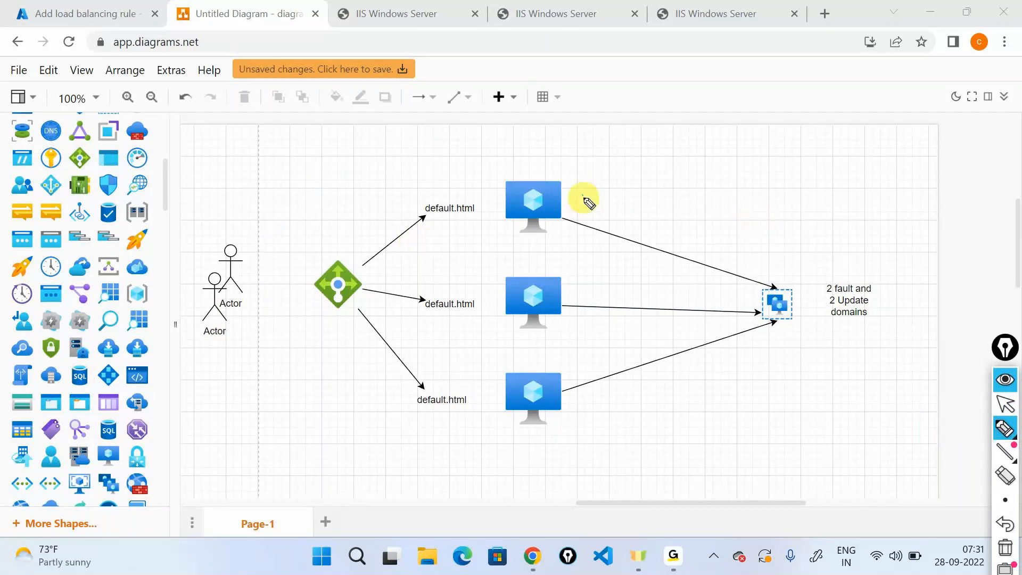
- Handwrite the labels VM0, VM1 and VM2 beside the three virtual machines from top to bottom
{"action": "left_click_drag", "start_coordinate": [581, 192], "coordinate": [595, 191]}
{"action": "mouse_move", "coordinate": [597, 206]}
{"action": "left_mouse_down"}
{"action": "mouse_move", "coordinate": [624, 203]}
{"action": "mouse_move", "coordinate": [631, 184]}
{"action": "left_mouse_up"}
{"action": "mouse_move", "coordinate": [596, 279]}
{"action": "left_mouse_down"}
{"action": "mouse_move", "coordinate": [620, 273]}
{"action": "mouse_move", "coordinate": [639, 285]}
{"action": "left_mouse_up"}
{"action": "left_click_drag", "start_coordinate": [599, 351], "coordinate": [612, 345]}
{"action": "left_click_drag", "start_coordinate": [613, 367], "coordinate": [631, 362]}
{"action": "left_click_drag", "start_coordinate": [632, 349], "coordinate": [657, 350]}
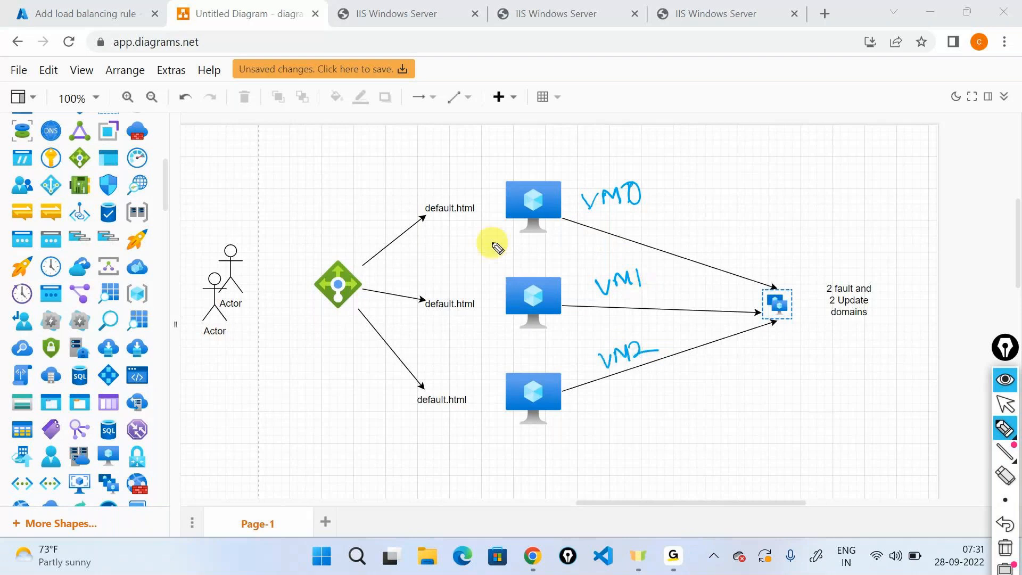
- Cross out VM0, circle the actors and sketch traffic arrows from the load balancer via VM0 to VM2, and erase all pen marks
{"action": "left_click_drag", "start_coordinate": [488, 233], "coordinate": [579, 179]}
{"action": "left_click_drag", "start_coordinate": [483, 166], "coordinate": [549, 241]}
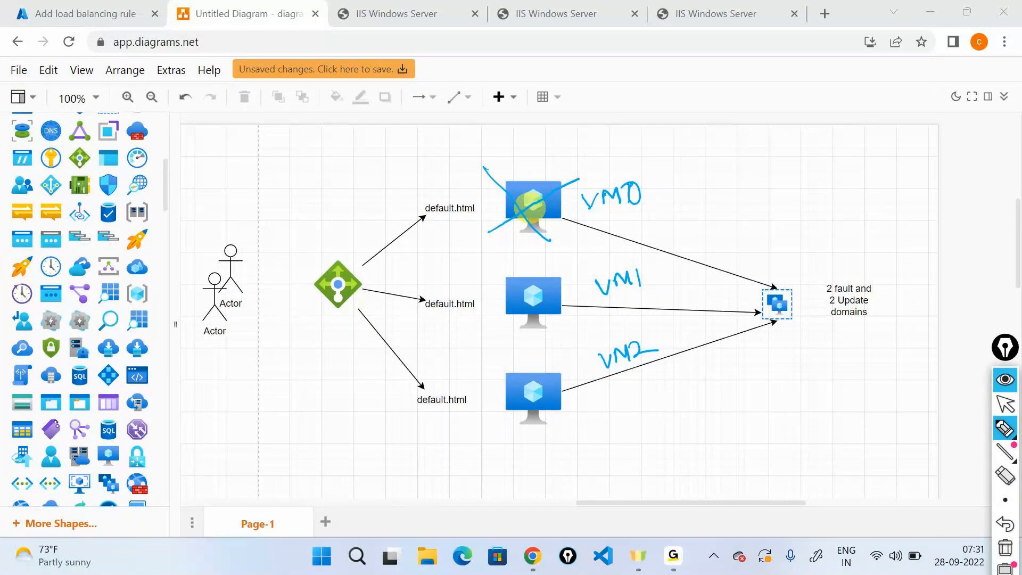
{"action": "mouse_move", "coordinate": [338, 257]}
{"action": "left_mouse_down"}
{"action": "mouse_move", "coordinate": [340, 243]}
{"action": "mouse_move", "coordinate": [415, 160]}
{"action": "mouse_move", "coordinate": [482, 150]}
{"action": "mouse_move", "coordinate": [507, 173]}
{"action": "left_mouse_up"}
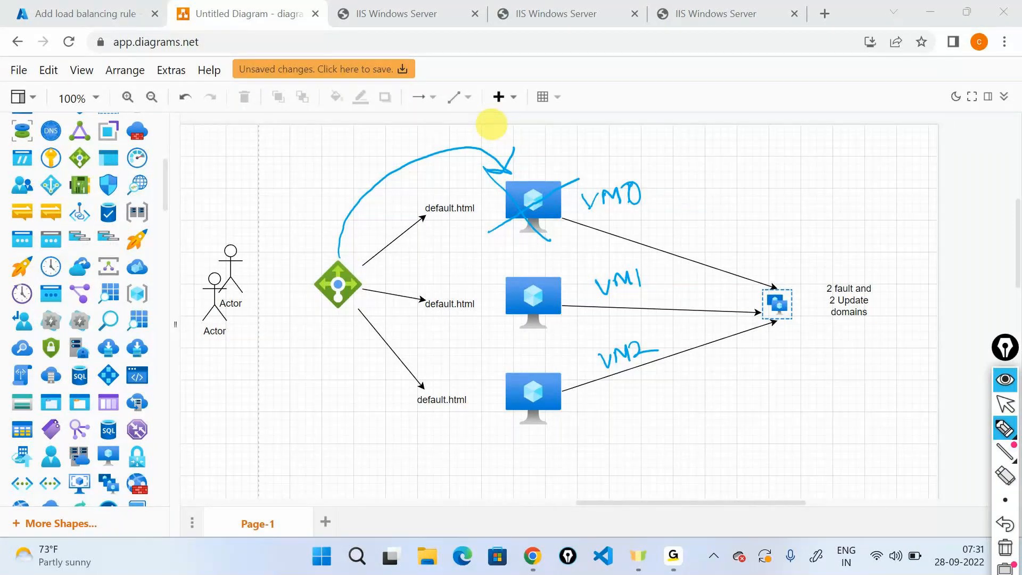
{"action": "left_click_drag", "start_coordinate": [223, 230], "coordinate": [208, 240]}
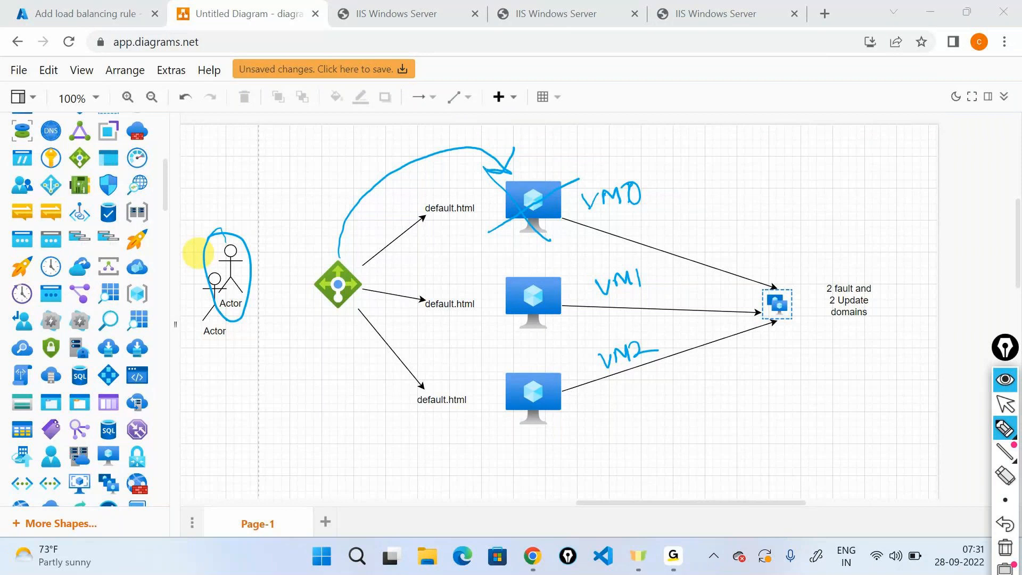
{"action": "left_click_drag", "start_coordinate": [360, 279], "coordinate": [474, 223]}
{"action": "left_click_drag", "start_coordinate": [458, 217], "coordinate": [463, 232]}
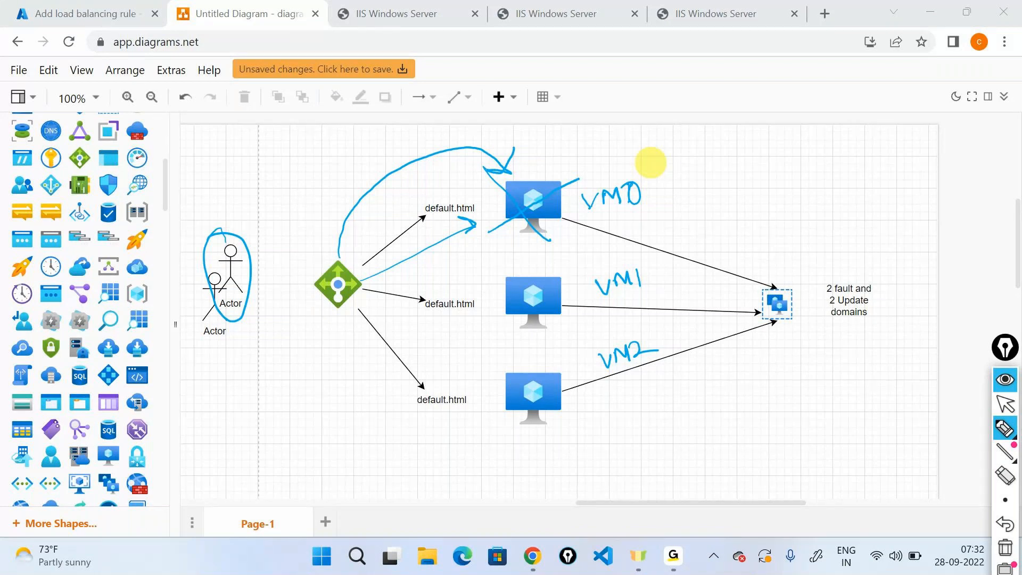
{"action": "mouse_move", "coordinate": [484, 224]}
{"action": "left_mouse_down"}
{"action": "mouse_move", "coordinate": [499, 388]}
{"action": "mouse_move", "coordinate": [472, 233]}
{"action": "left_mouse_up"}
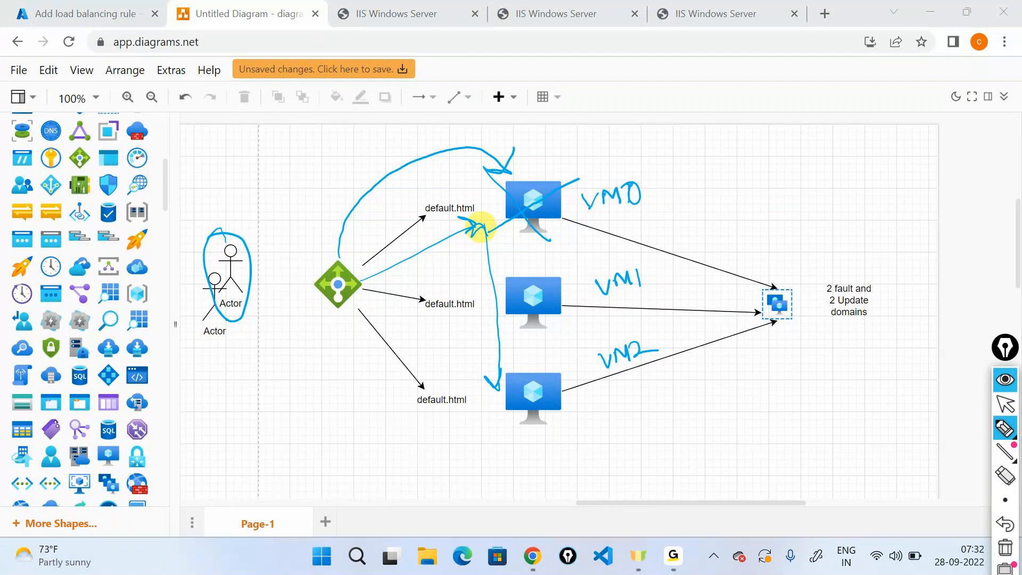
{"action": "left_click", "coordinate": [1005, 545]}
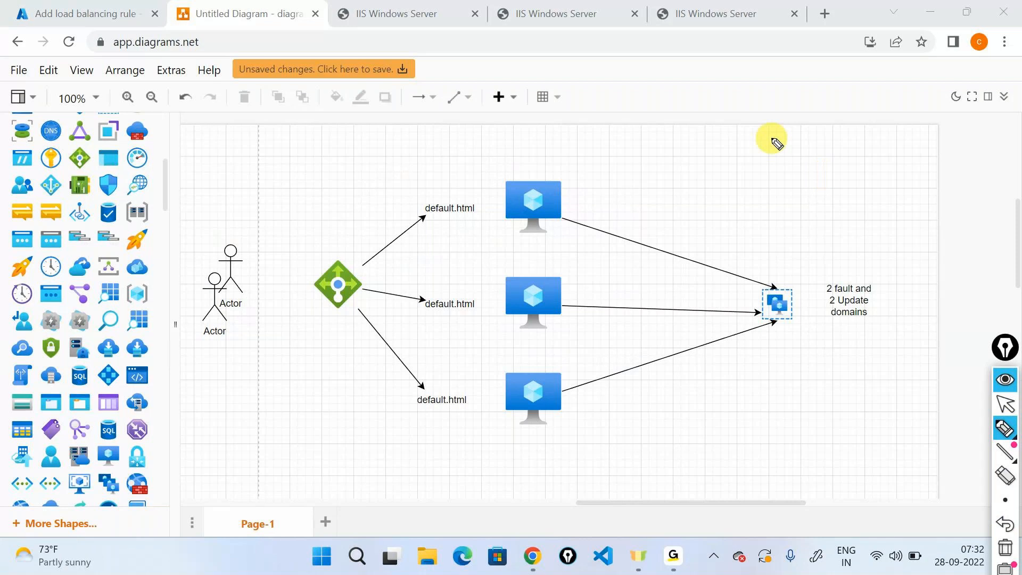
- Handwrite "Health probe → check" above the diagram with underlines and a frame around "probe", and collapse the annotation tools
{"action": "mouse_move", "coordinate": [388, 149]}
{"action": "left_mouse_down"}
{"action": "mouse_move", "coordinate": [387, 173]}
{"action": "mouse_move", "coordinate": [558, 126]}
{"action": "left_mouse_up"}
{"action": "left_click_drag", "start_coordinate": [484, 169], "coordinate": [572, 148]}
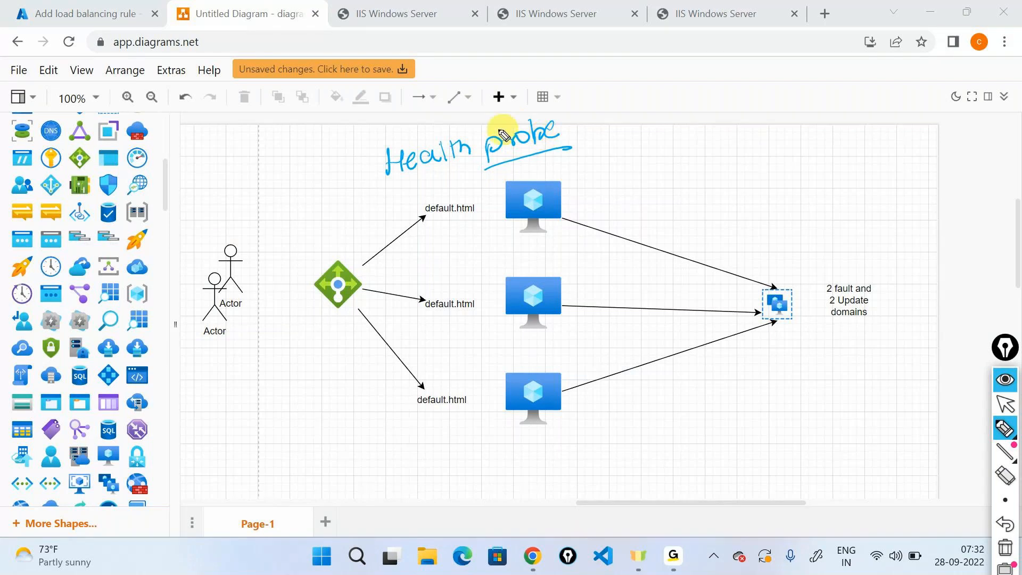
{"action": "mouse_move", "coordinate": [480, 140]}
{"action": "left_mouse_down"}
{"action": "mouse_move", "coordinate": [569, 142]}
{"action": "mouse_move", "coordinate": [628, 121]}
{"action": "left_mouse_up"}
{"action": "left_click_drag", "start_coordinate": [608, 113], "coordinate": [620, 133]}
{"action": "mouse_move", "coordinate": [666, 99]}
{"action": "left_mouse_down"}
{"action": "mouse_move", "coordinate": [659, 118]}
{"action": "mouse_move", "coordinate": [719, 104]}
{"action": "left_mouse_up"}
{"action": "left_click_drag", "start_coordinate": [649, 129], "coordinate": [734, 110]}
{"action": "left_click_drag", "start_coordinate": [392, 200], "coordinate": [466, 180]}
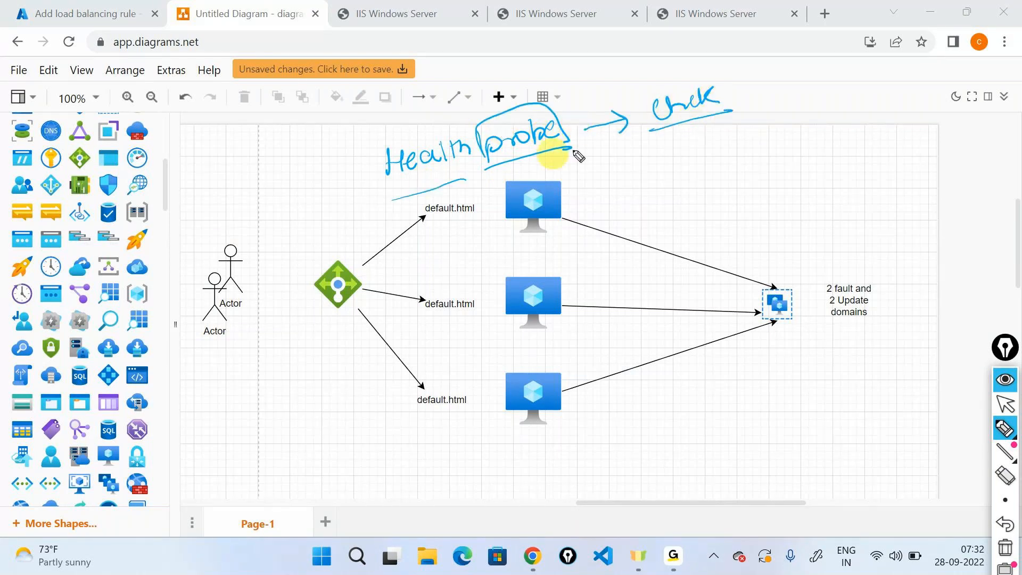
{"action": "left_click_drag", "start_coordinate": [626, 144], "coordinate": [738, 113]}
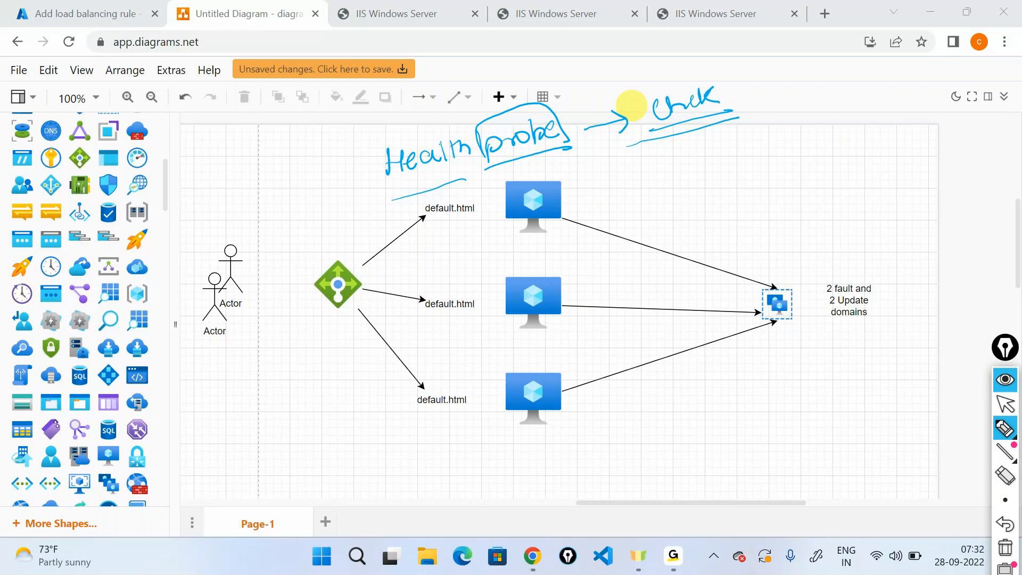
{"action": "left_click", "coordinate": [1005, 380]}
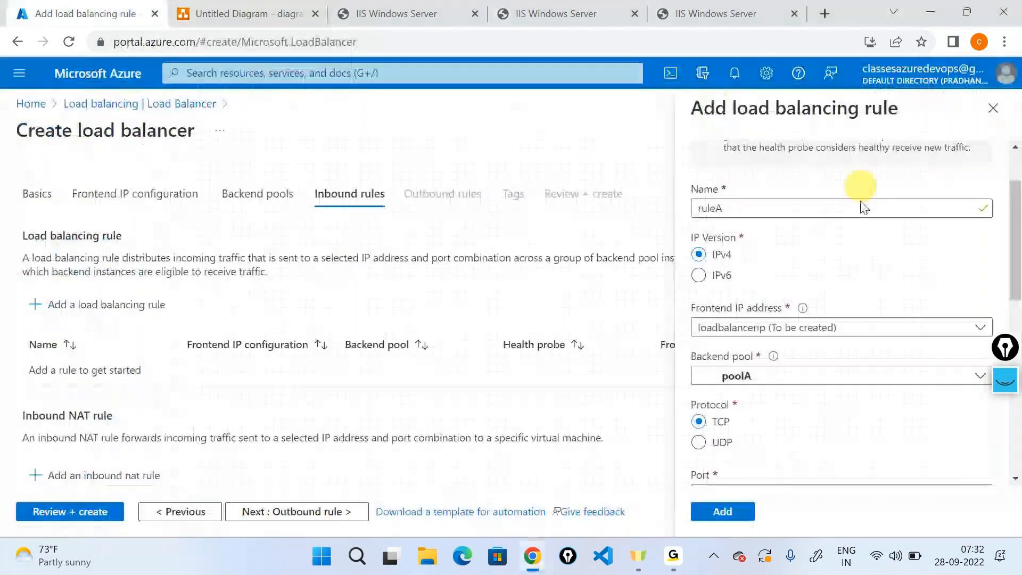
- In the Azure portal's load balancing rule, start a new health probe named demohp with the TCP protocol
{"action": "key", "text": "Tab"}
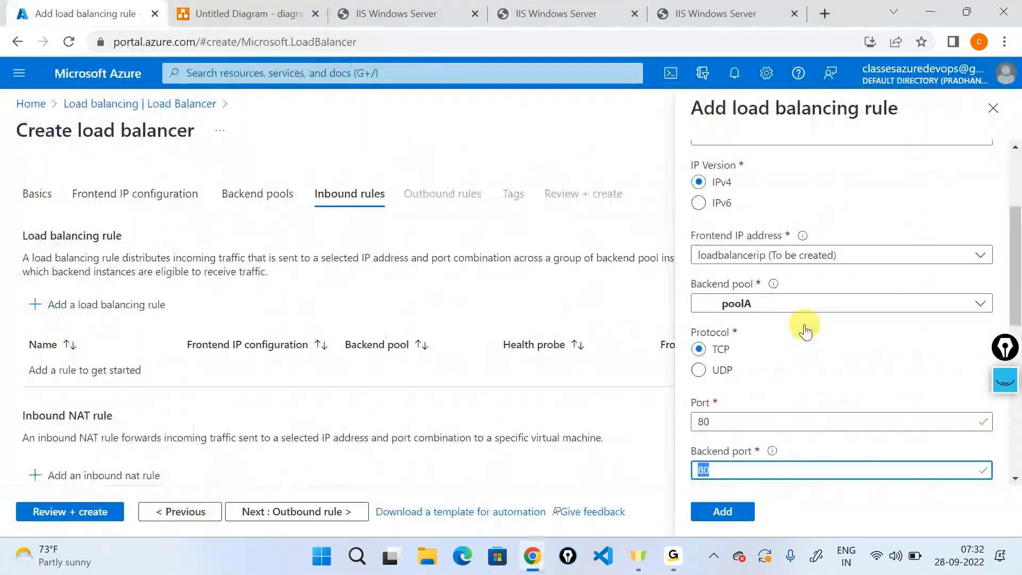
{"action": "scroll", "coordinate": [803, 330], "scroll_direction": "down", "scroll_amount": 3}
{"action": "scroll", "coordinate": [780, 340], "scroll_direction": "down", "scroll_amount": 1}
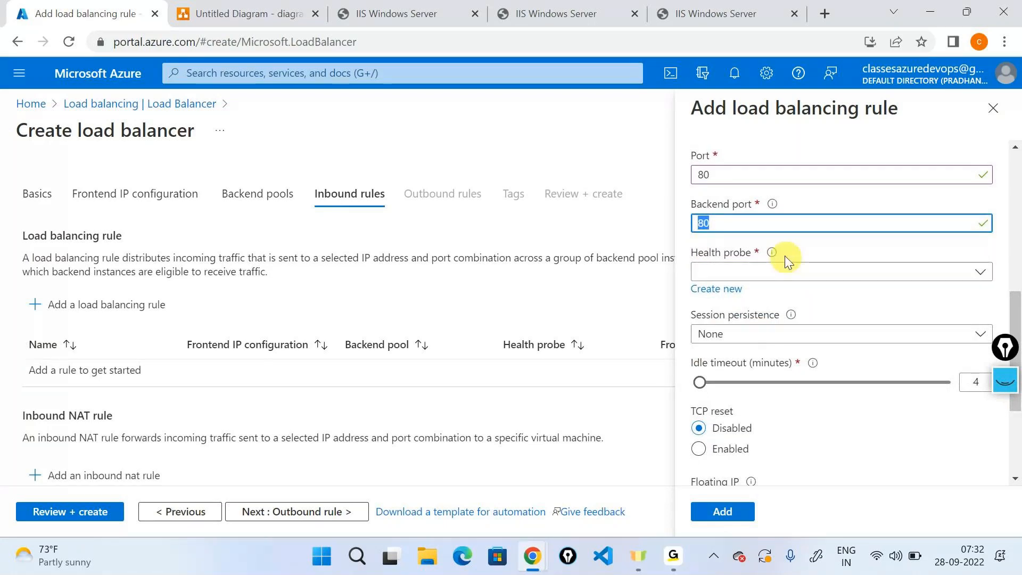
{"action": "mouse_move", "coordinate": [772, 254]}
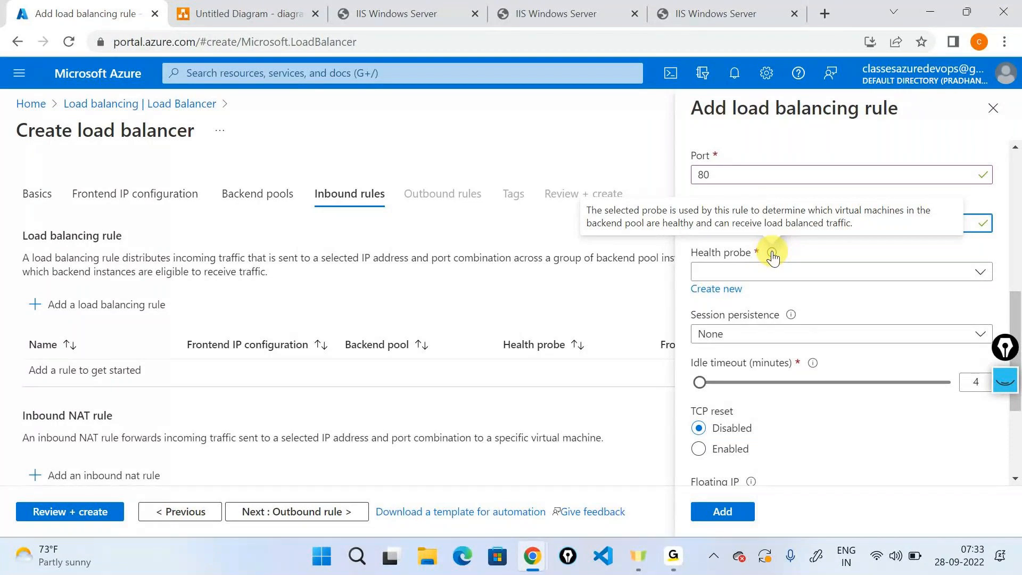
{"action": "left_click", "coordinate": [749, 288]}
{"action": "scroll", "coordinate": [780, 410], "scroll_direction": "down", "scroll_amount": 2}
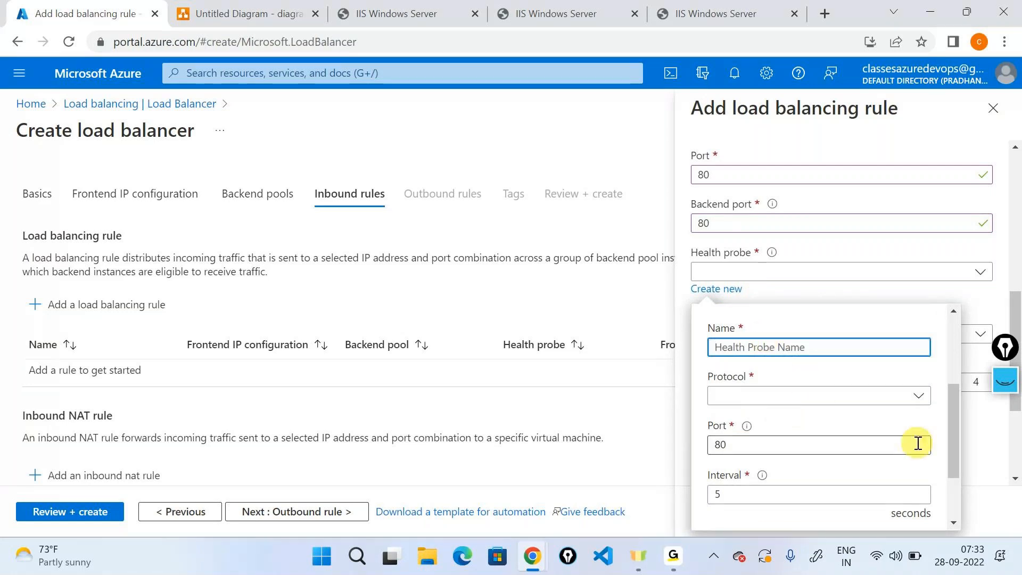
{"action": "type", "text": "demohp"}
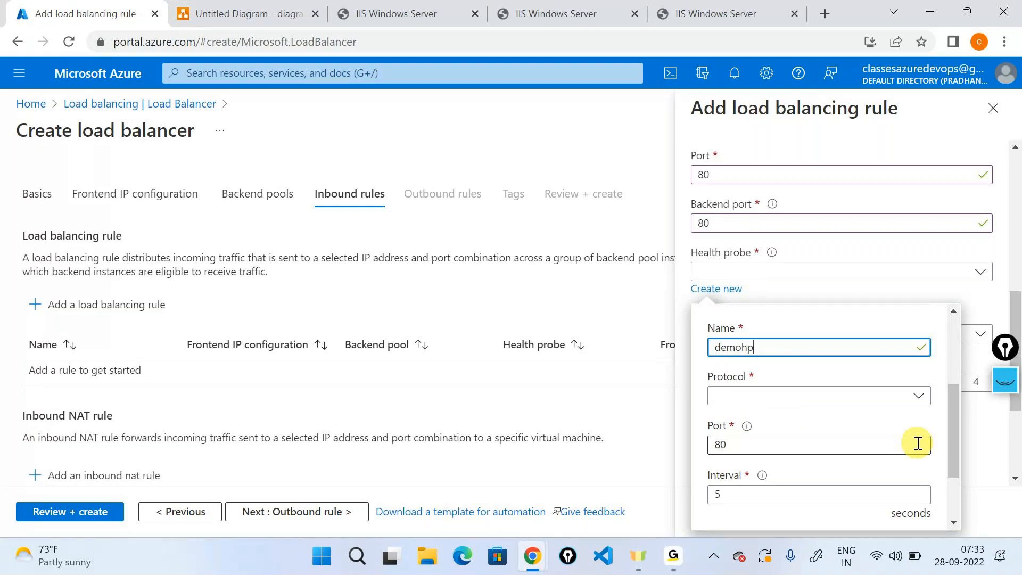
{"action": "left_click", "coordinate": [786, 397]}
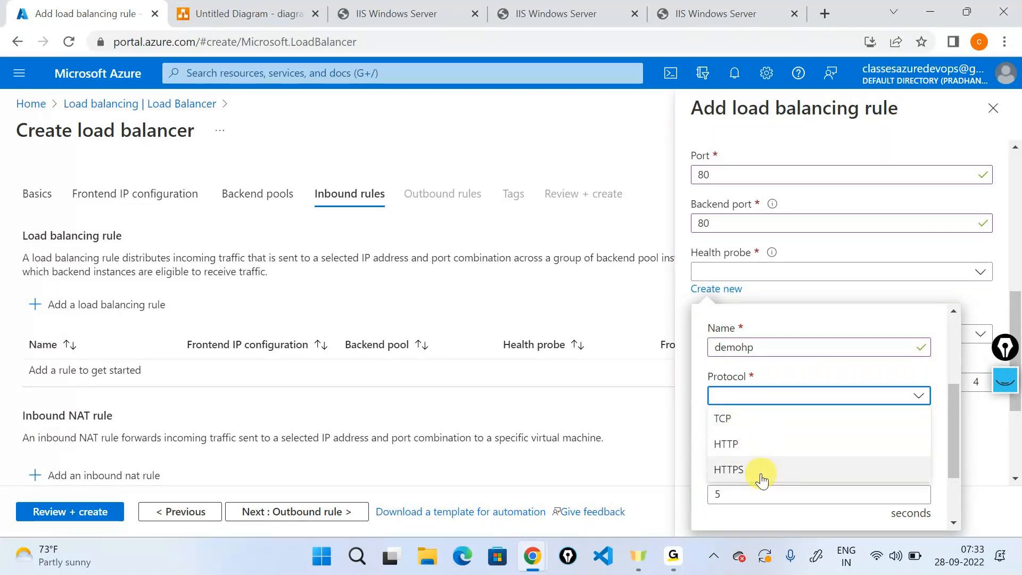
{"action": "left_click", "coordinate": [801, 418]}
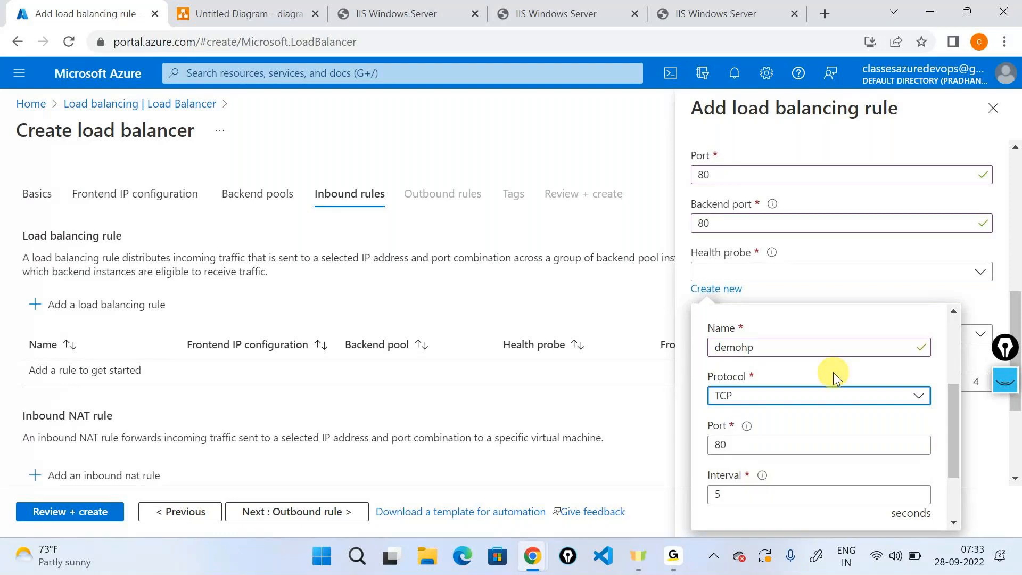
- Save the health probe with port 80 and a 5-second interval, and add the load balancing rule
{"action": "scroll", "coordinate": [832, 372], "scroll_direction": "down", "scroll_amount": 2}
{"action": "double_click", "coordinate": [777, 371]}
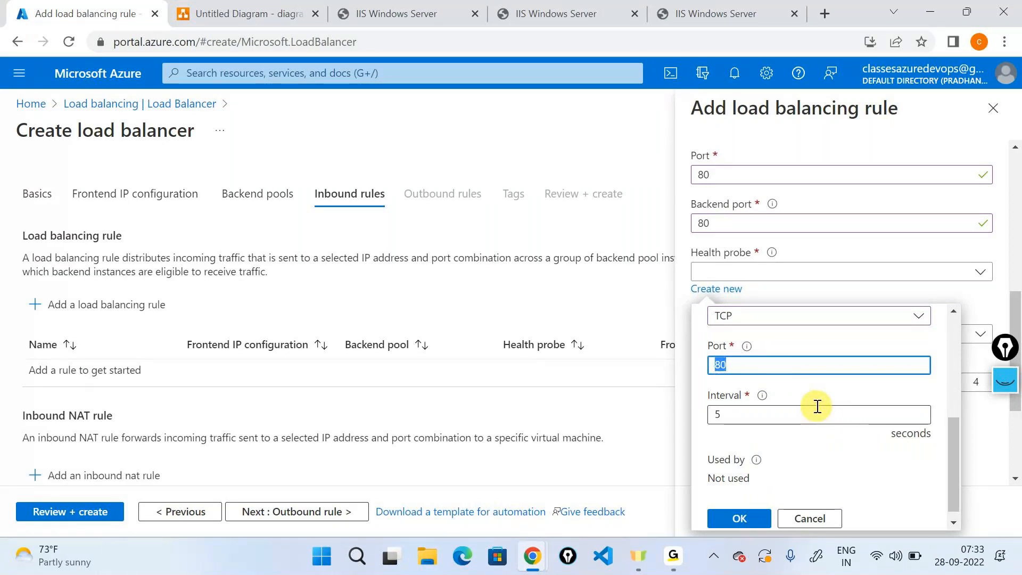
{"action": "left_click", "coordinate": [743, 415]}
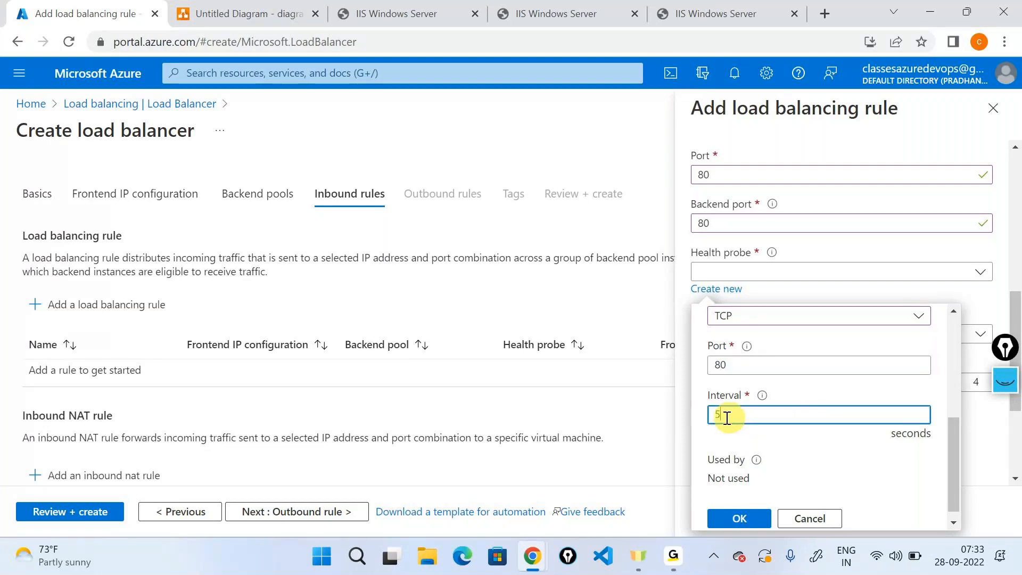
{"action": "left_click_drag", "start_coordinate": [725, 416], "coordinate": [704, 424]}
{"action": "scroll", "coordinate": [775, 456], "scroll_direction": "down", "scroll_amount": 1}
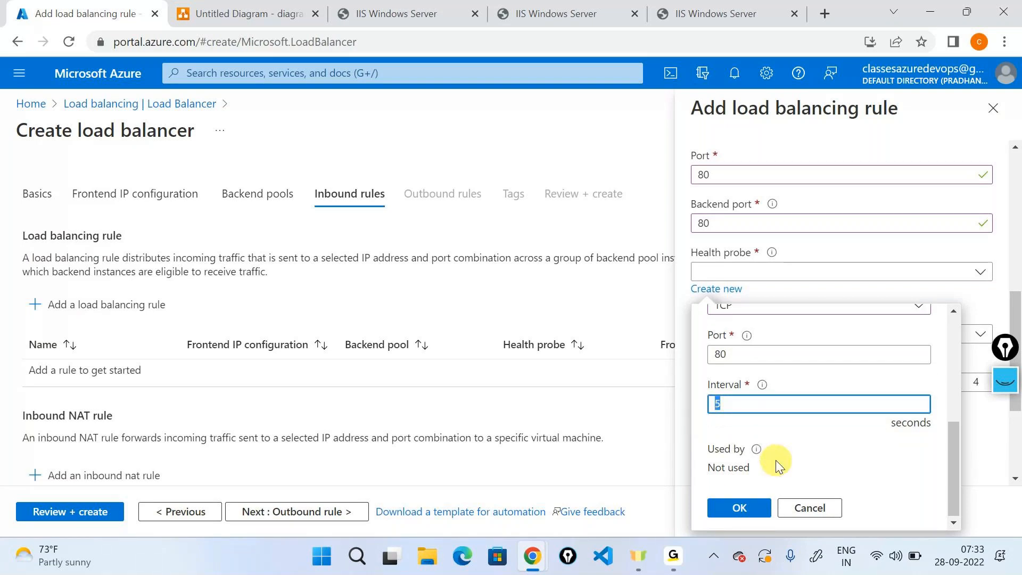
{"action": "left_click", "coordinate": [750, 509]}
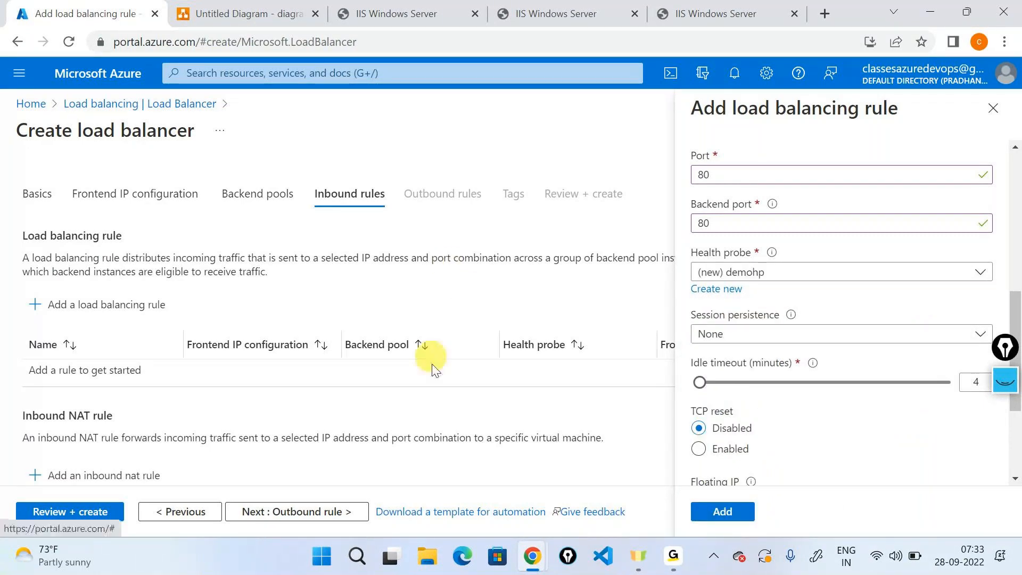
{"action": "left_click", "coordinate": [745, 510]}
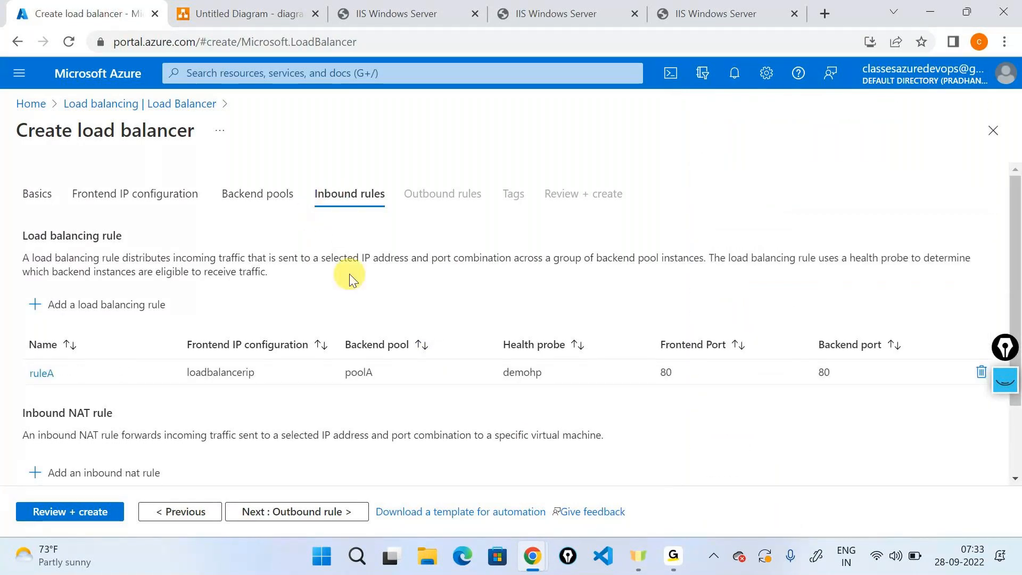
- Open a blank Notepad document and write "Basis: Name of the LB; Standarad, Public/Regional Loadbalancer" as the first line
{"action": "key", "text": "super+r"}
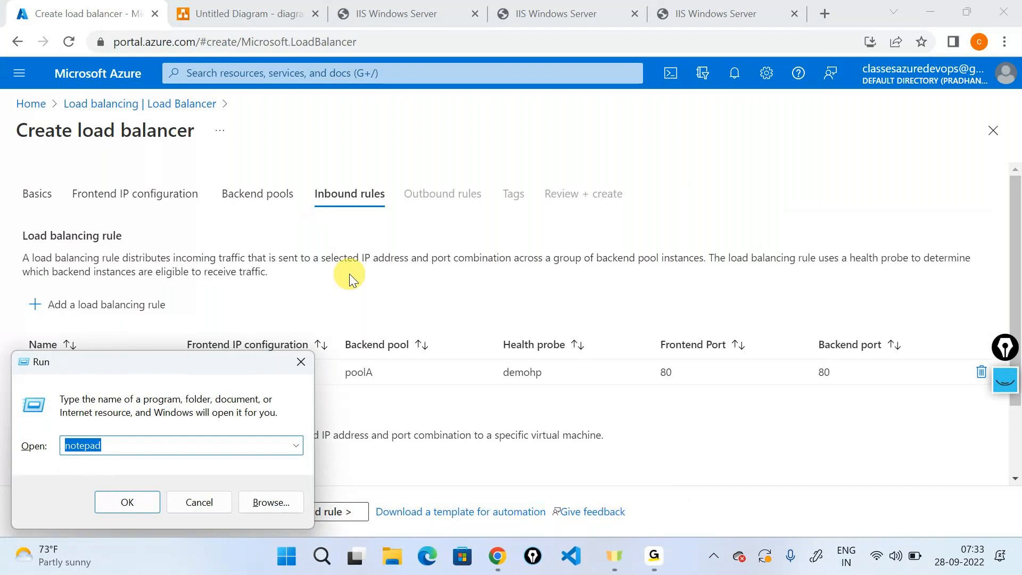
{"action": "key", "text": "Return"}
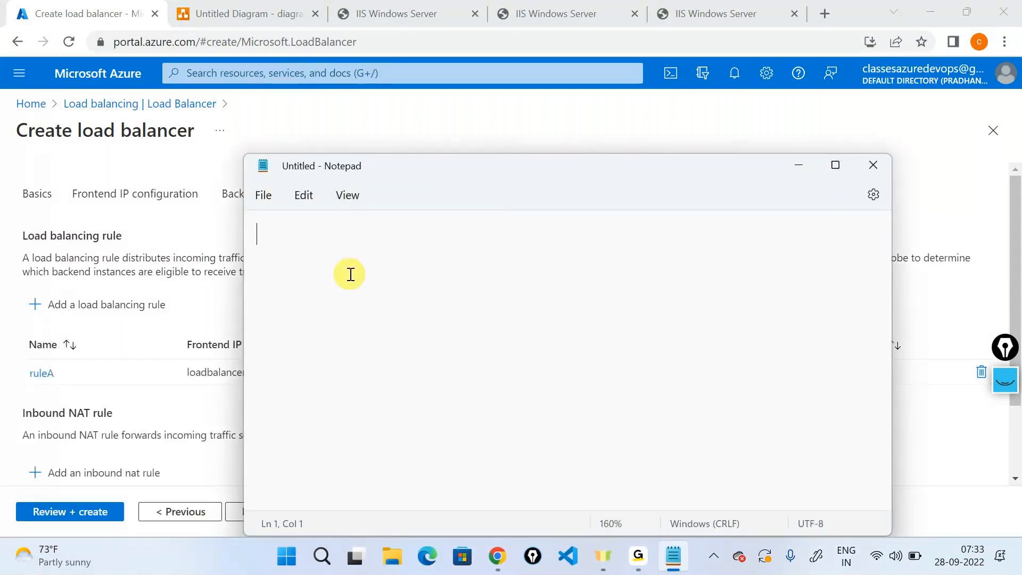
{"action": "type", "text": "Bas"}
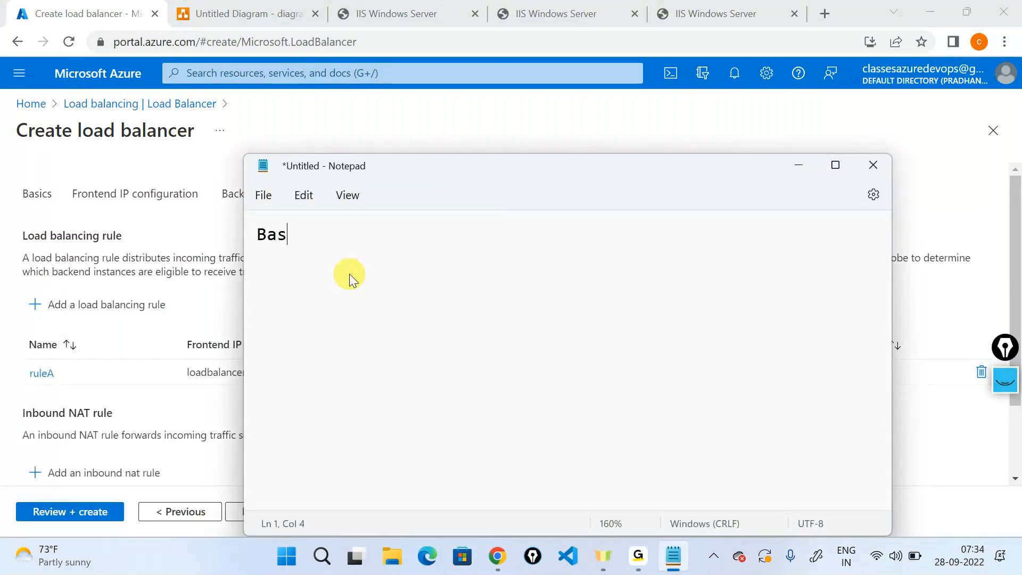
{"action": "type", "text": "is: Name "}
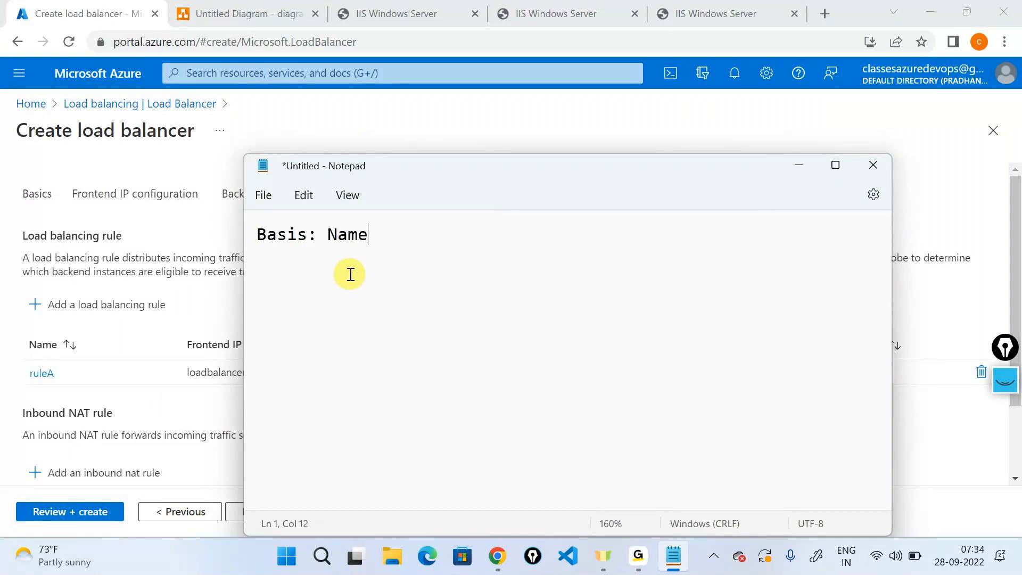
{"action": "type", "text": "of the "}
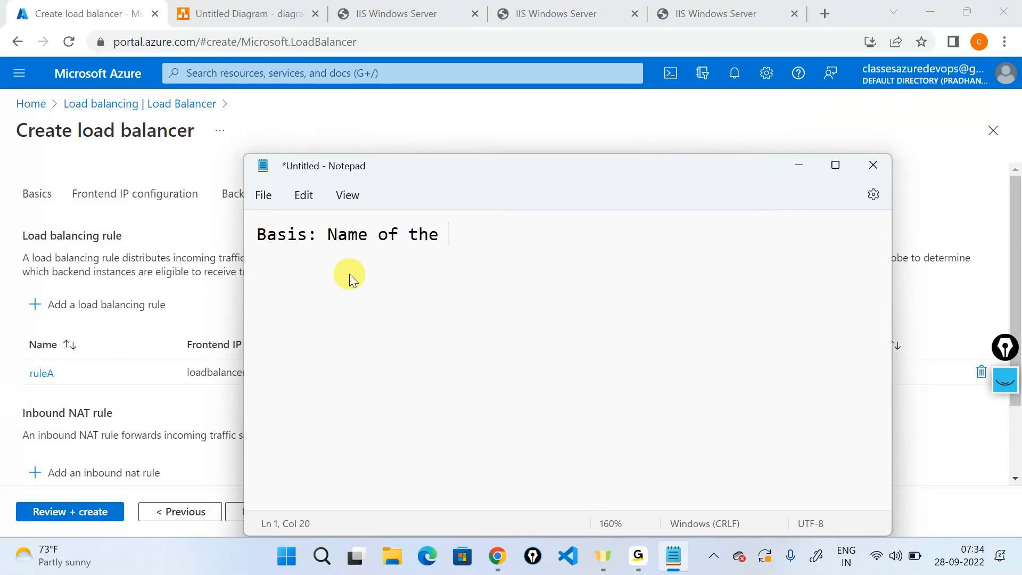
{"action": "type", "text": "LB; Standar"}
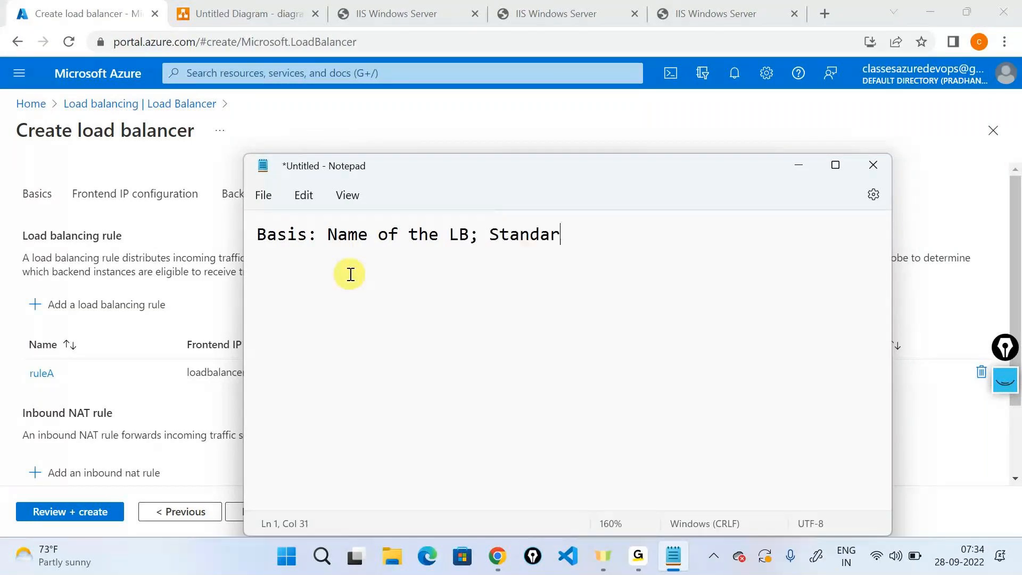
{"action": "type", "text": "ad, Public/R"}
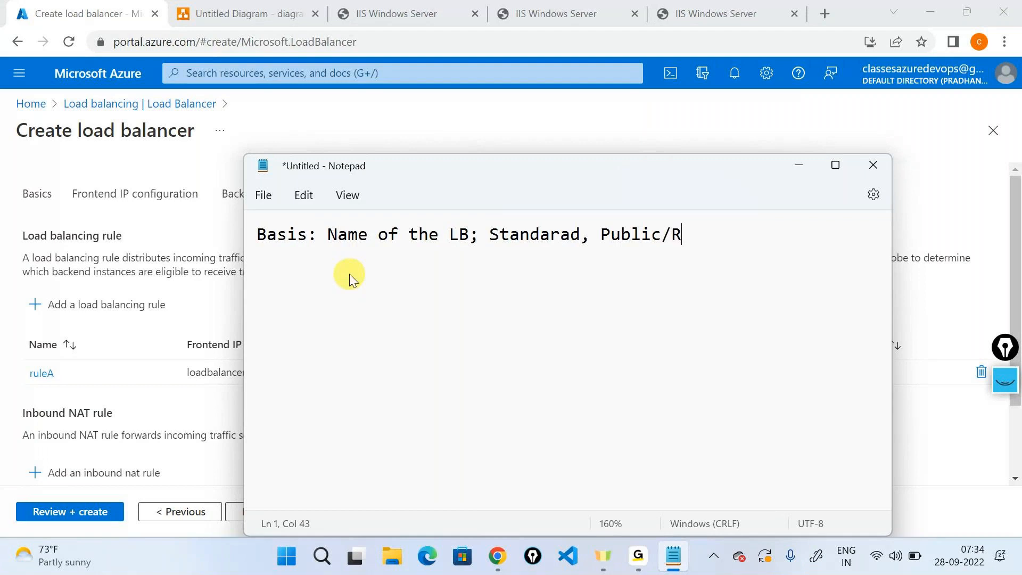
{"action": "type", "text": "eg"}
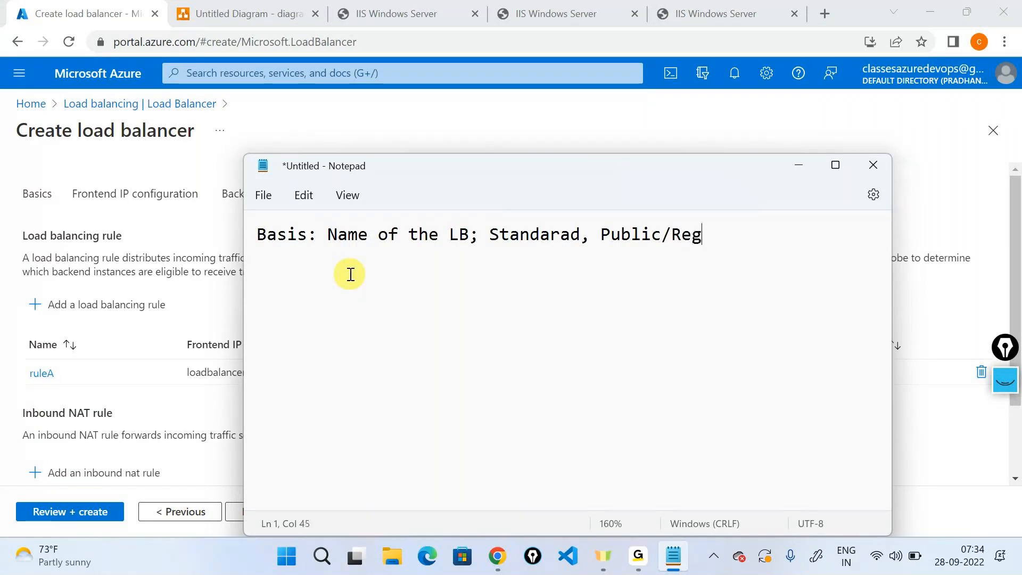
{"action": "type", "text": "ional Loadbalancer"}
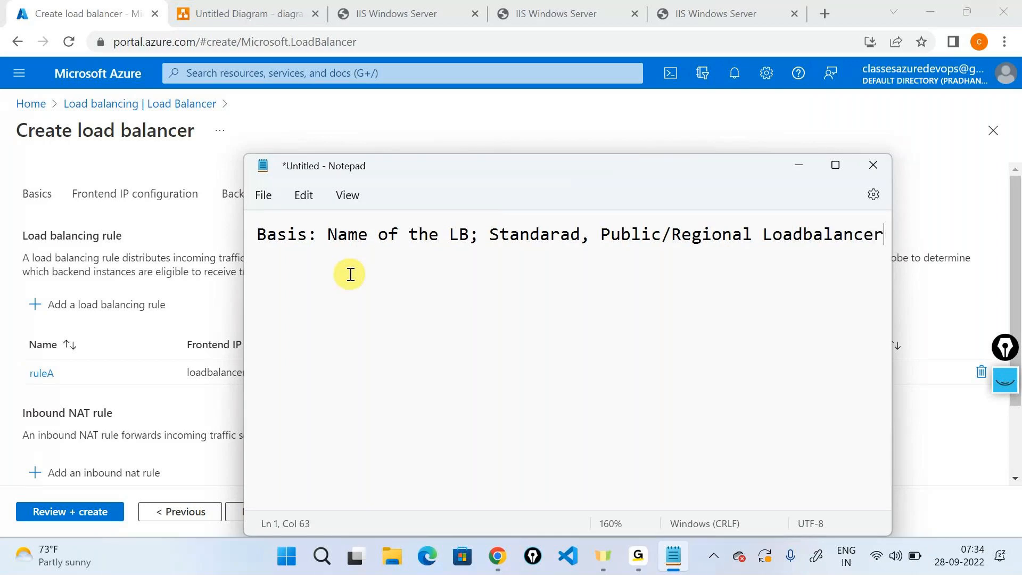
- Add the lines "Front IP configuration" and "Loadbalacing rules and a health probe" to the notes
{"action": "key", "text": "Return"}
{"action": "type", "text": "Front I"}
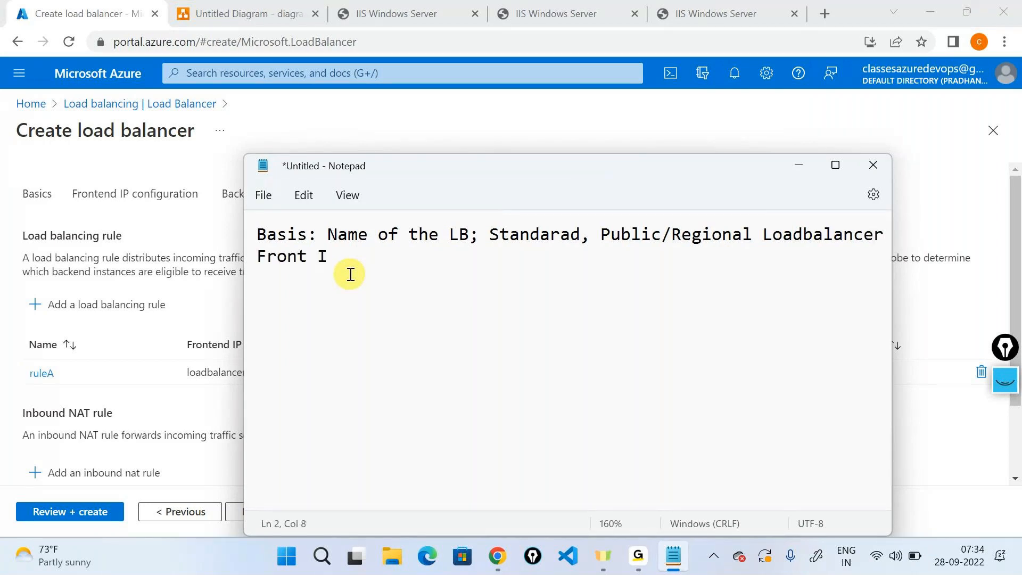
{"action": "type", "text": "P configuratioon"}
{"action": "key", "text": "BackSpace"}
{"action": "key", "text": "Return"}
{"action": "type", "text": "Loadbalacing rules"}
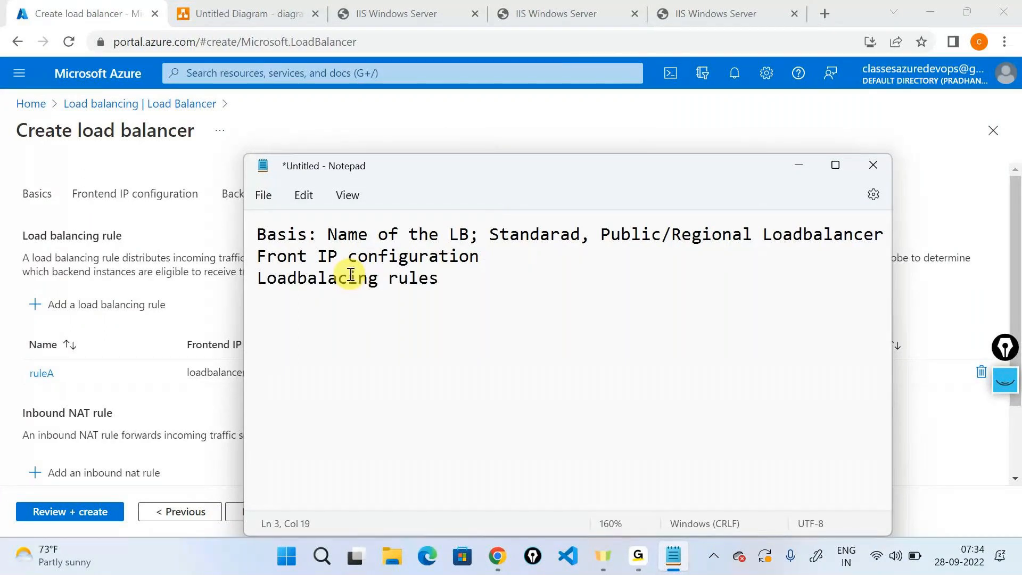
{"action": "type", "text": " and a he"}
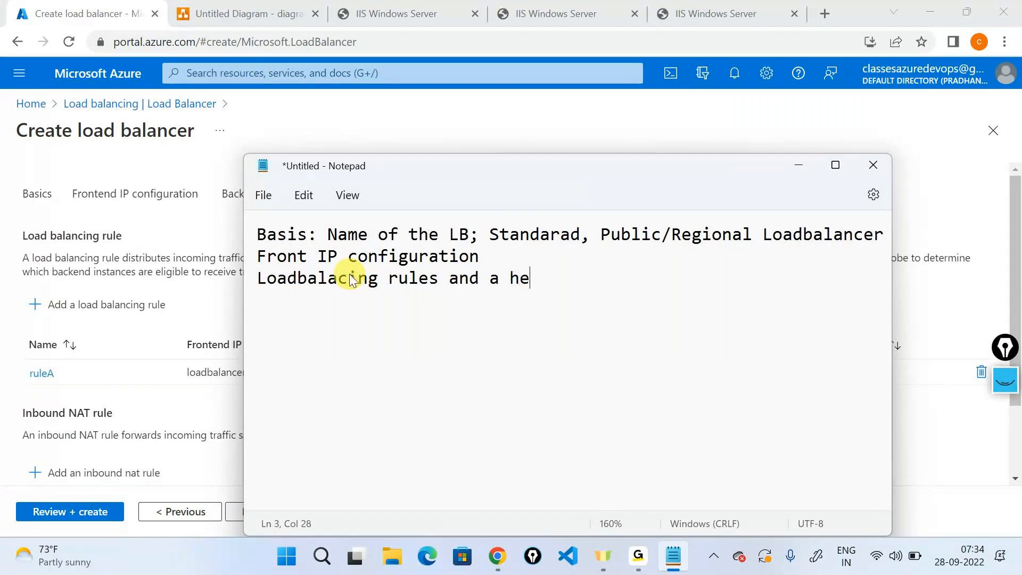
{"action": "type", "text": "alth probe"}
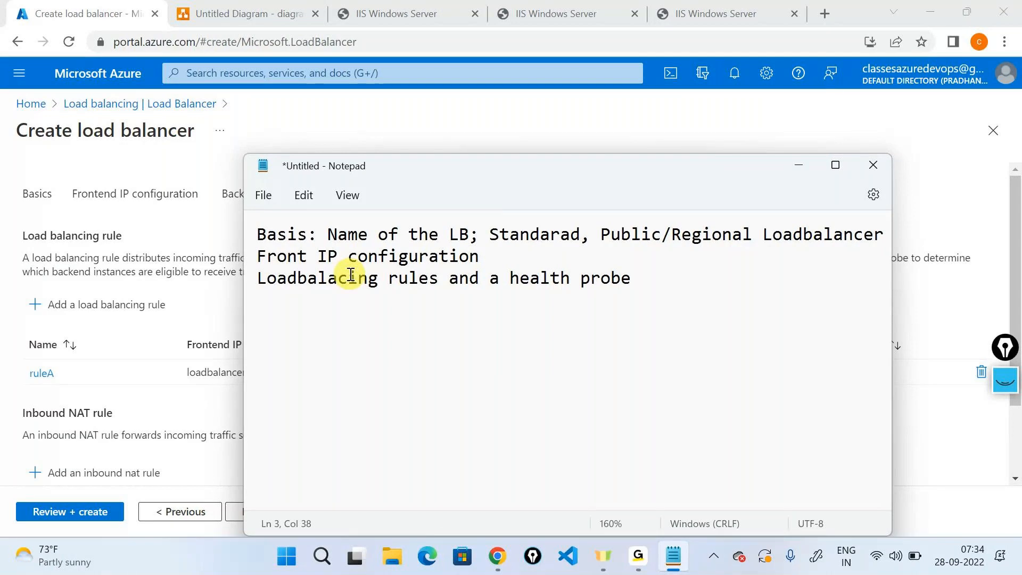
- Insert the line "backend pool" below "Front IP configuration" and minimise the notes
{"action": "left_click", "coordinate": [535, 256]}
{"action": "key", "text": "Return"}
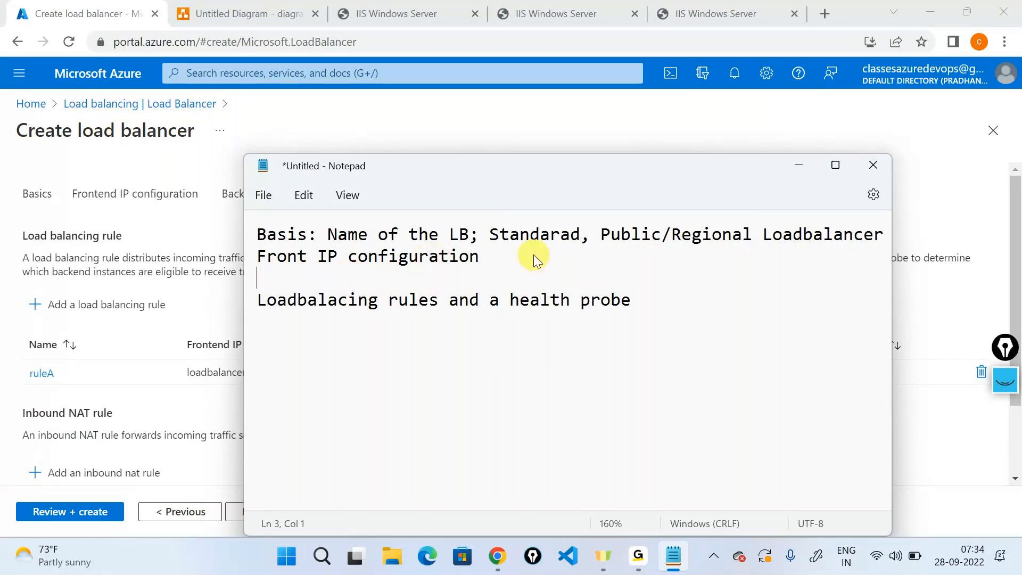
{"action": "type", "text": "backend "}
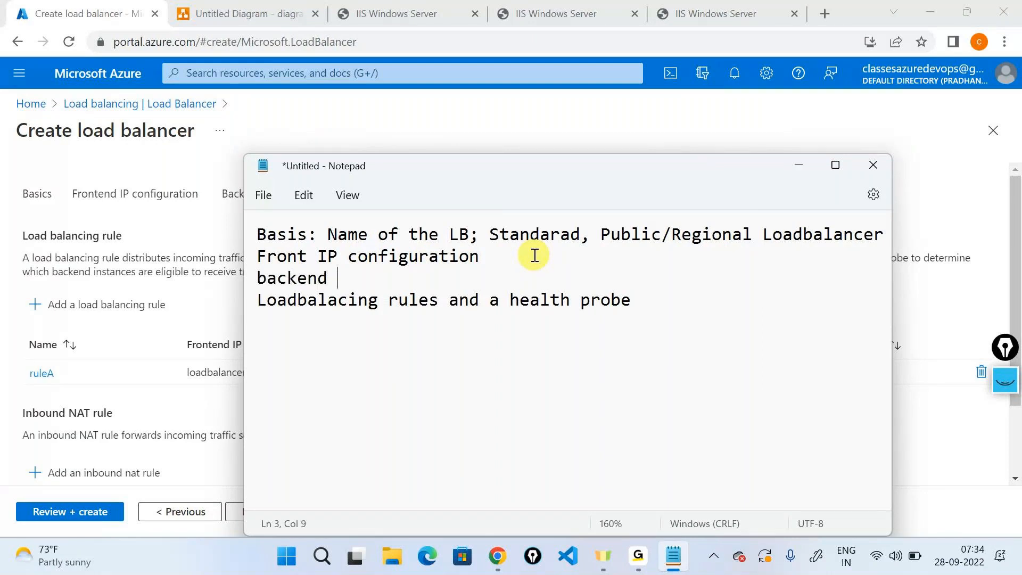
{"action": "type", "text": "pool"}
{"action": "left_click", "coordinate": [798, 165]}
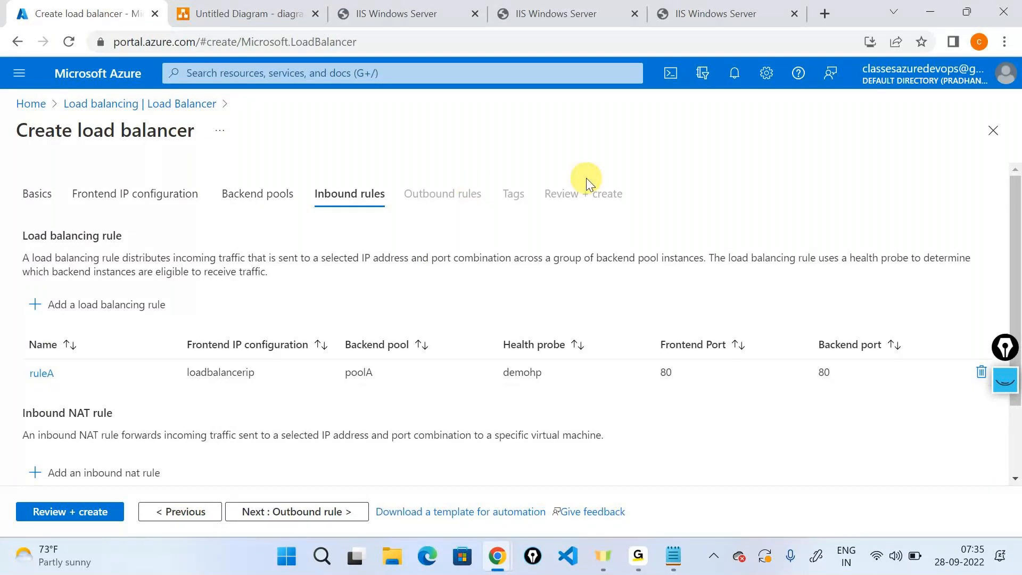
- Validate the load balancer configuration, review its summary down to the tags and create the load balancer
{"action": "left_click", "coordinate": [97, 513]}
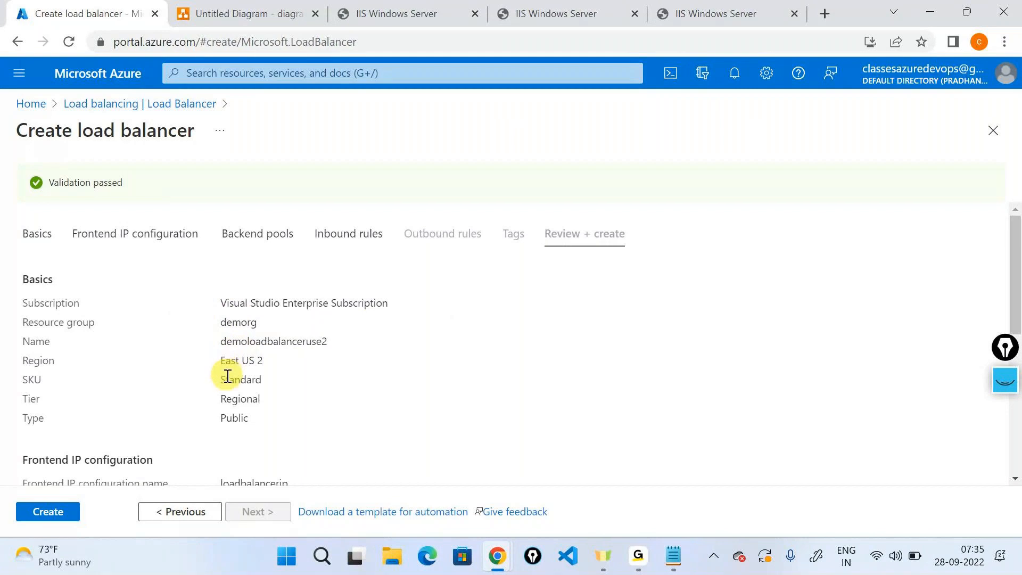
{"action": "scroll", "coordinate": [240, 391], "scroll_direction": "down", "scroll_amount": 3}
{"action": "scroll", "coordinate": [303, 347], "scroll_direction": "down", "scroll_amount": 3}
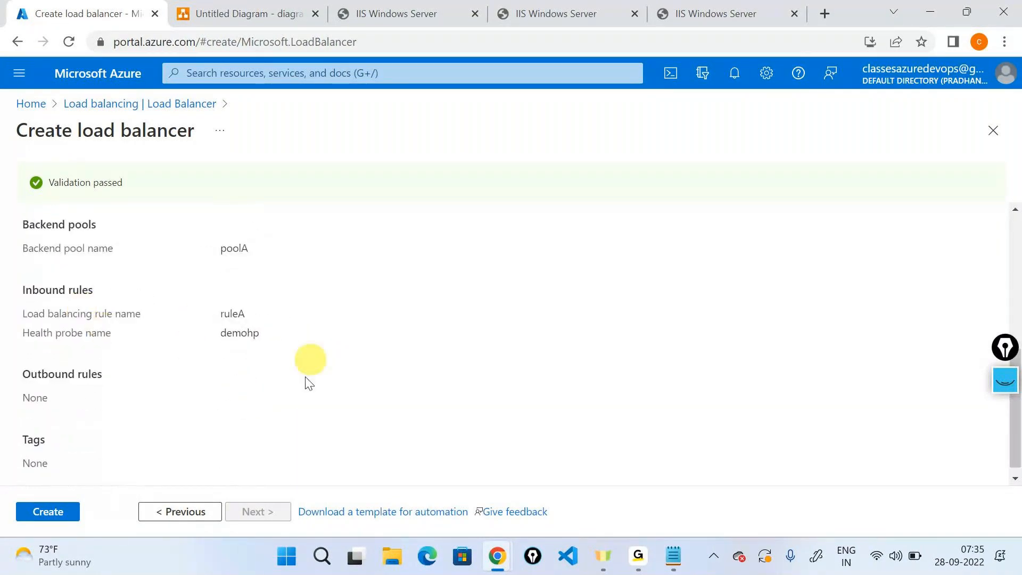
{"action": "scroll", "coordinate": [302, 392], "scroll_direction": "down", "scroll_amount": 1}
{"action": "left_click", "coordinate": [62, 514]}
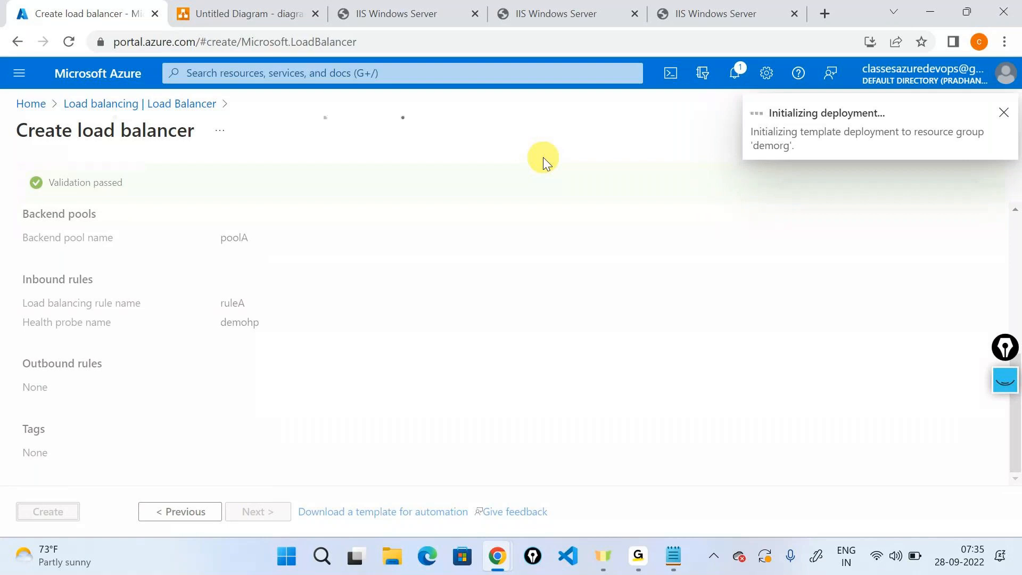
- Point out the load balancer icon on the diagram and return to the Azure deployment page
{"action": "left_click", "coordinate": [341, 266]}
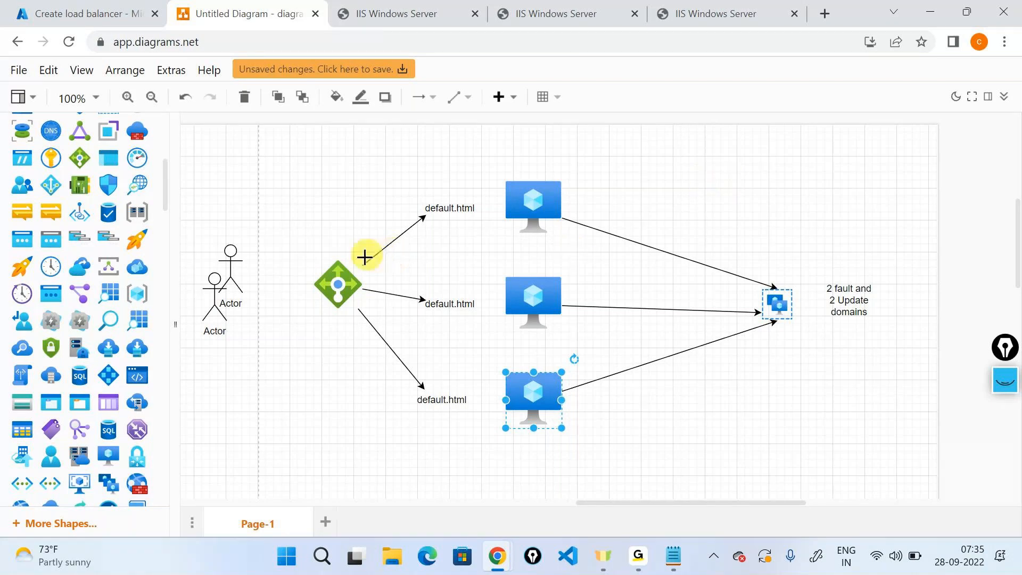
{"action": "left_click", "coordinate": [337, 293]}
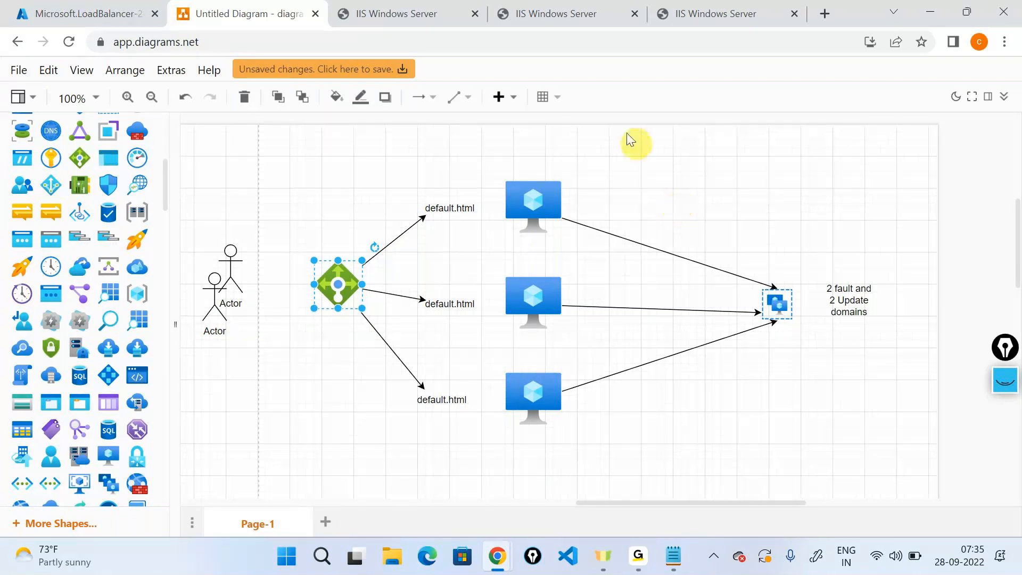
{"action": "left_click", "coordinate": [88, 14]}
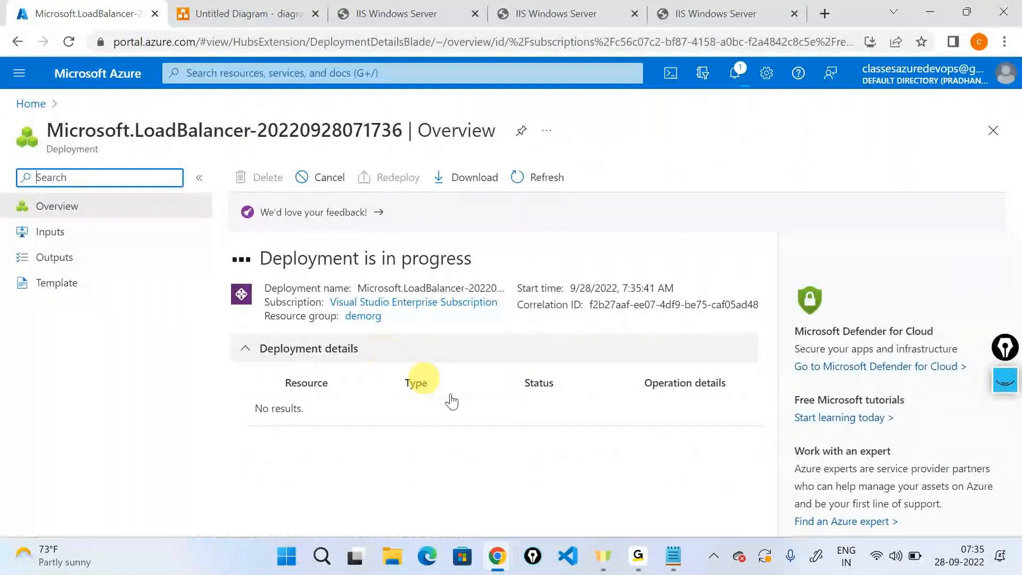
- Bring back the Notepad summary, highlight all its lines for review and minimise it
{"action": "left_click", "coordinate": [673, 555]}
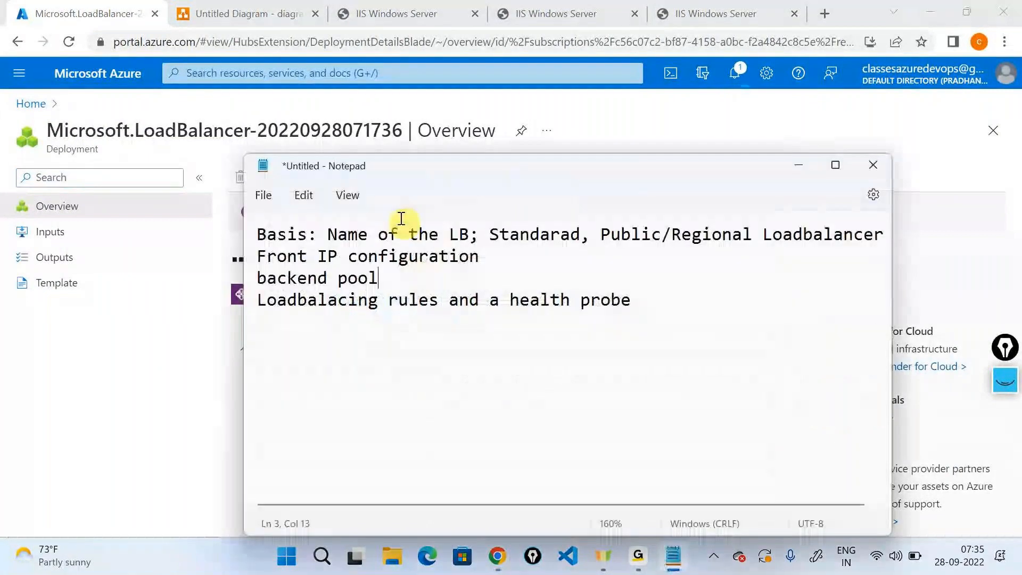
{"action": "key", "text": "ctrl+a"}
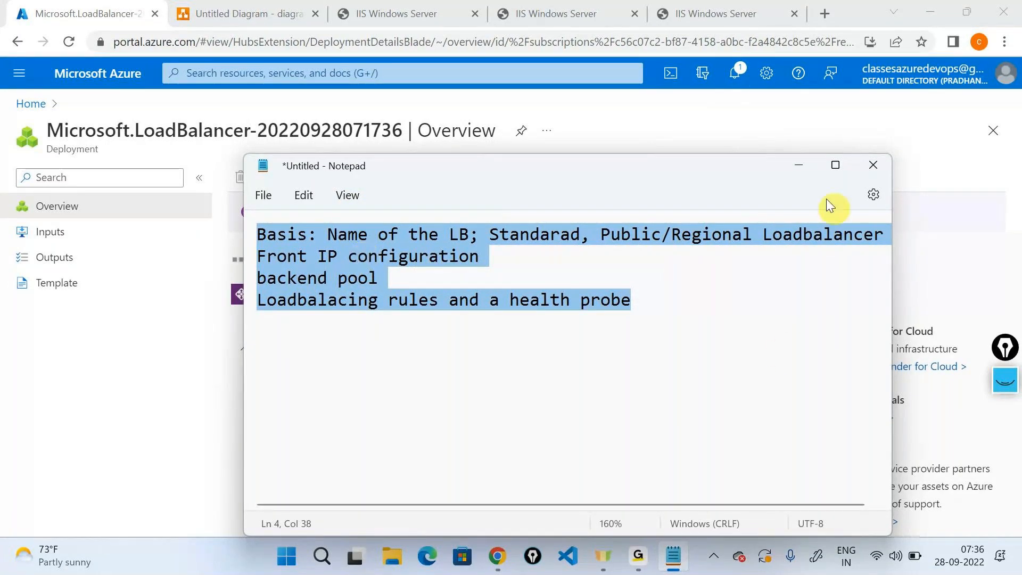
{"action": "left_click", "coordinate": [798, 166]}
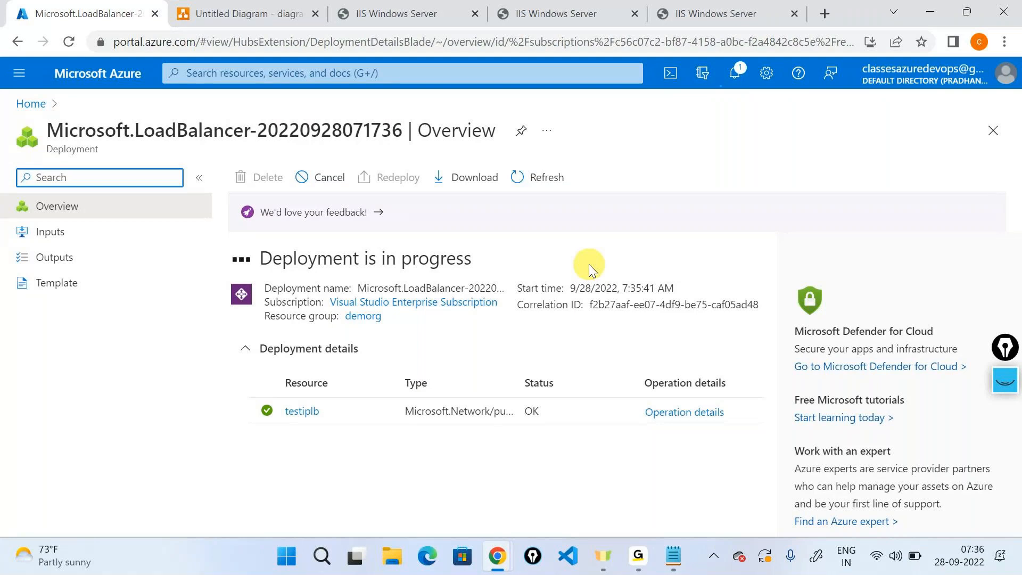
{"action": "left_click", "coordinate": [643, 539]}
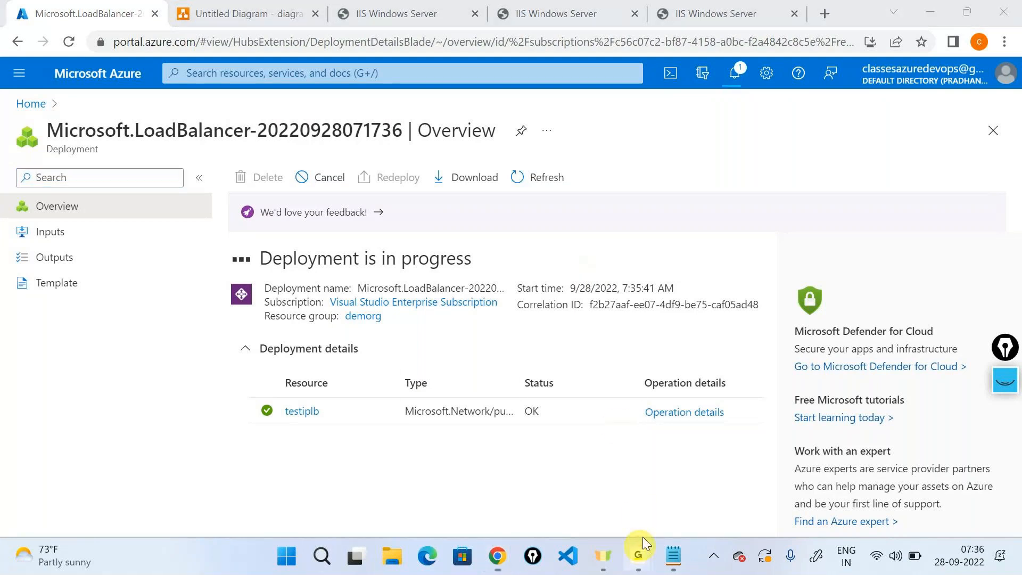
{"action": "left_click", "coordinate": [681, 448]}
{"action": "left_click", "coordinate": [932, 13]}
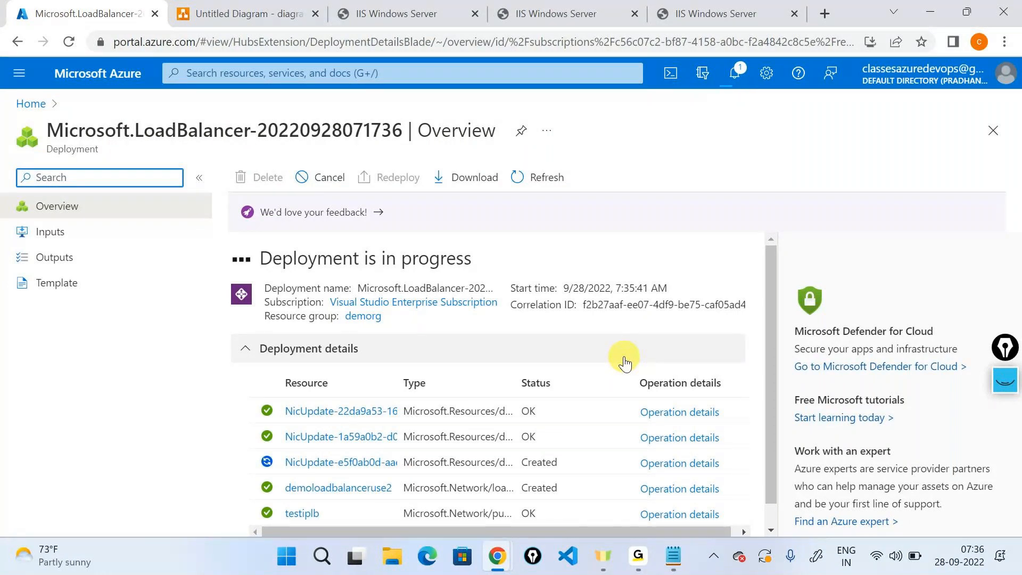
{"action": "left_click", "coordinate": [676, 469]}
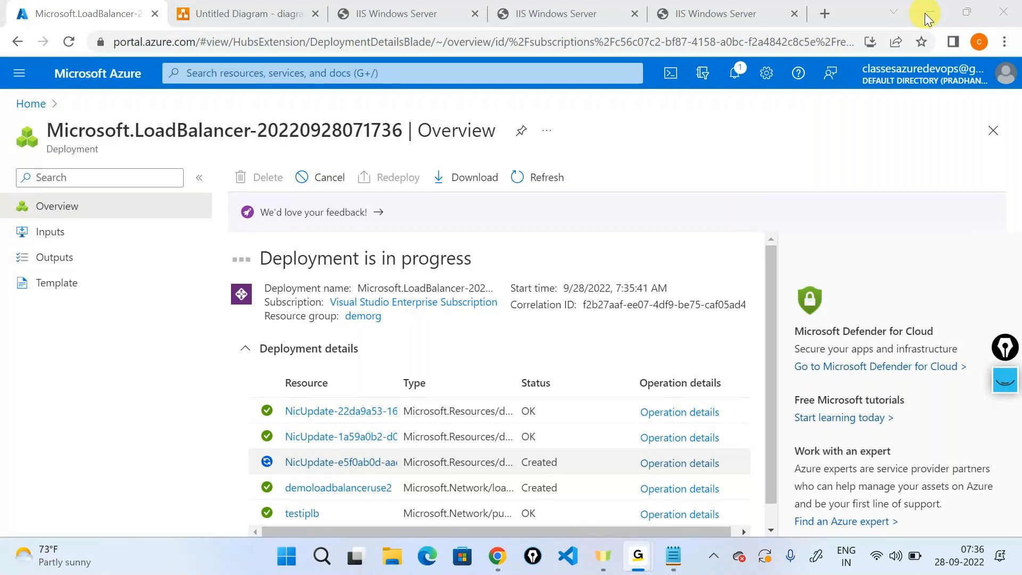
{"action": "left_click", "coordinate": [529, 239]}
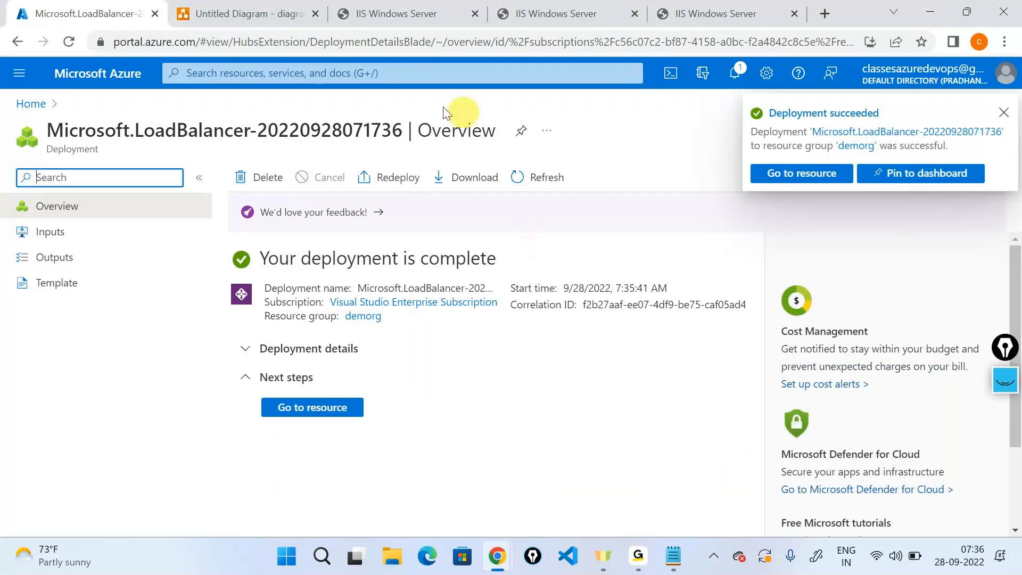
- Switch to the diagram and examine the load balancer and its arrow to the uppermost default.html label
{"action": "left_click", "coordinate": [261, 13]}
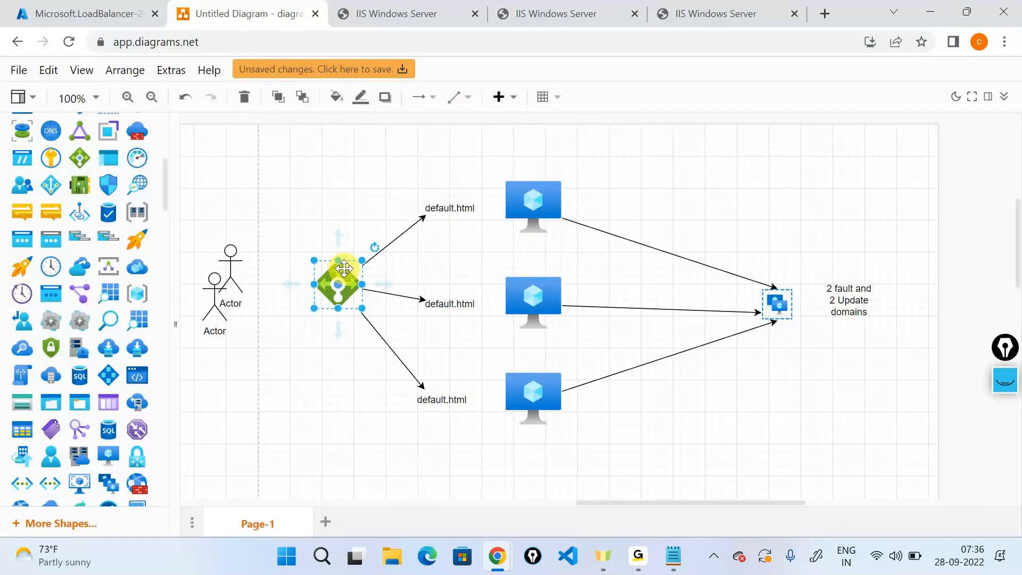
{"action": "left_click", "coordinate": [414, 224]}
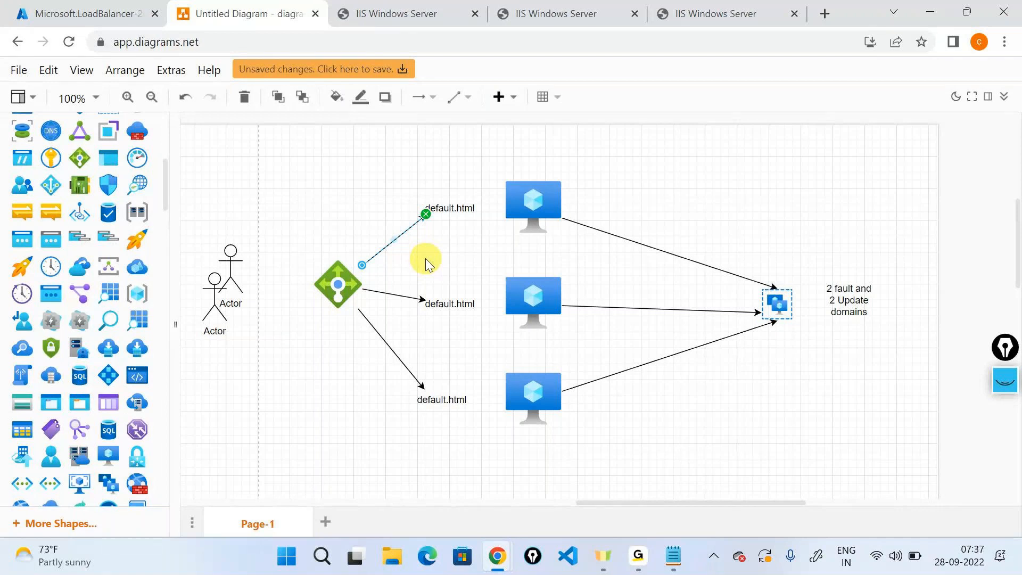
{"action": "left_click", "coordinate": [321, 558]}
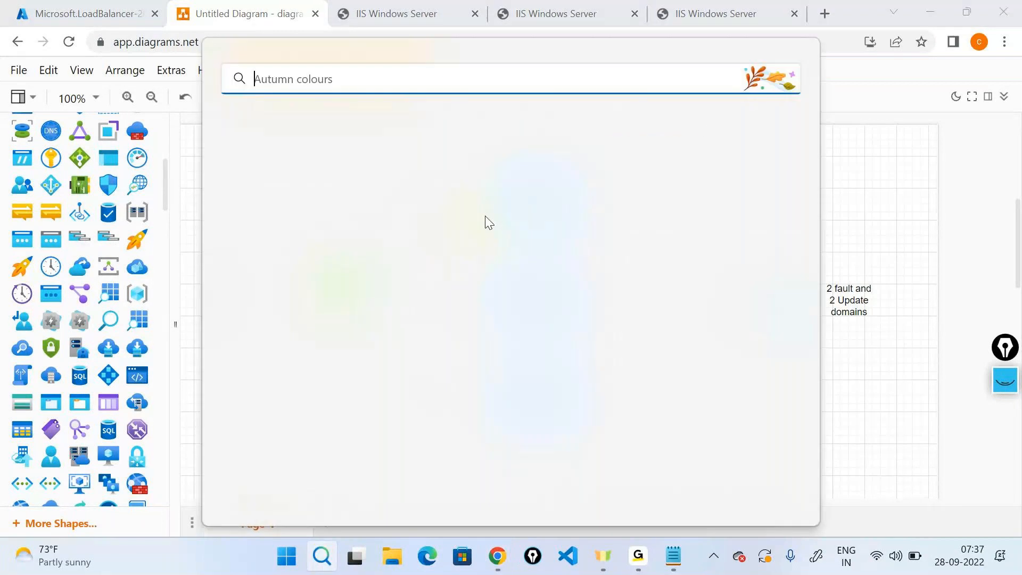
{"action": "left_click", "coordinate": [871, 180]}
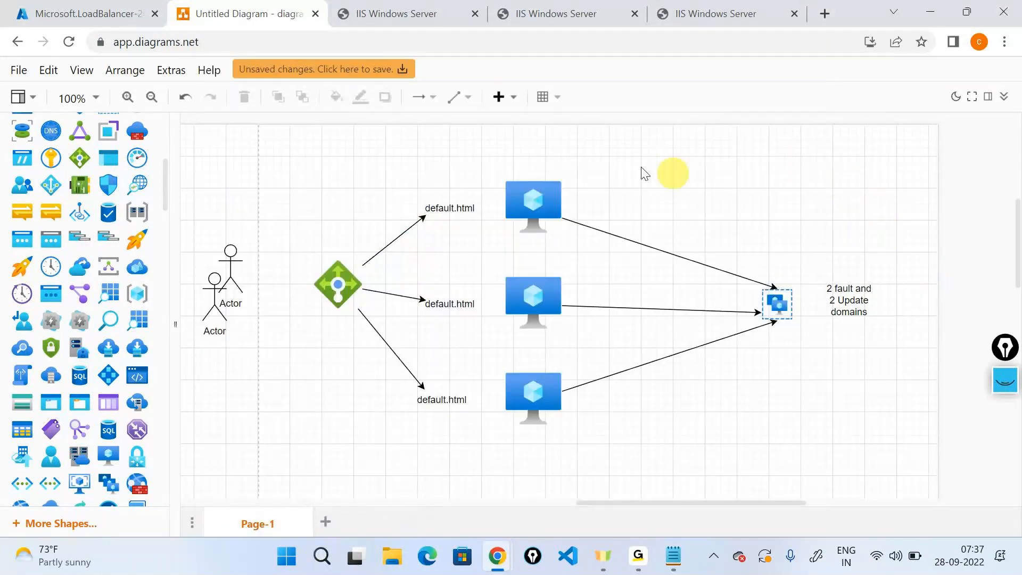
{"action": "left_click", "coordinate": [352, 276]}
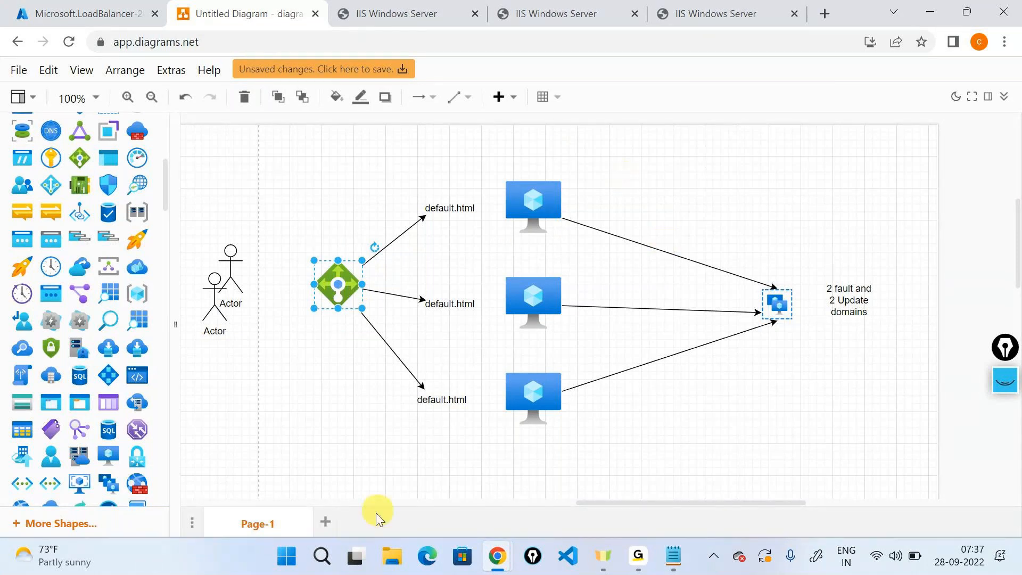
- Open Command Prompt and ping google.com
{"action": "left_click", "coordinate": [326, 545]}
{"action": "type", "text": "cmd"}
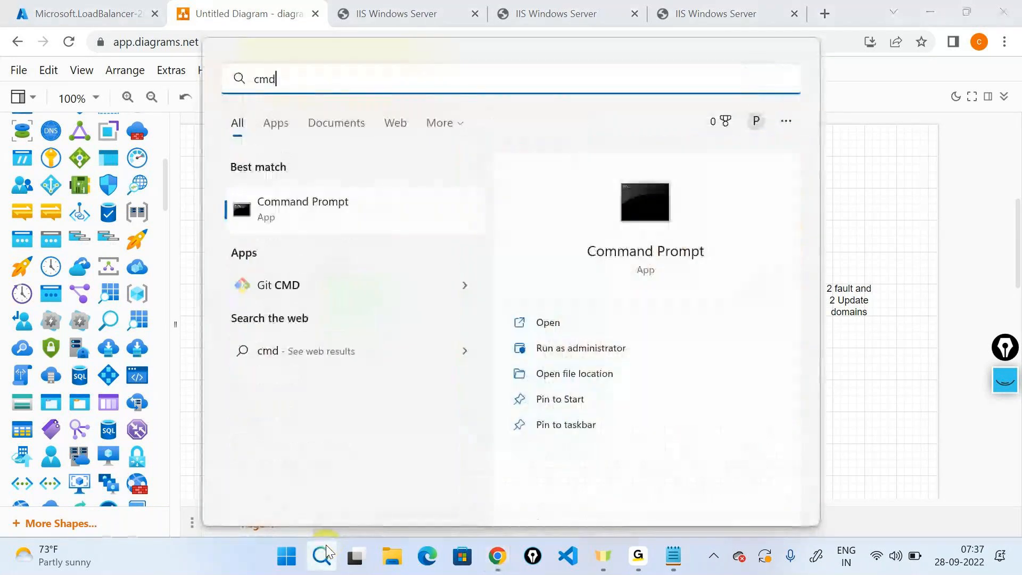
{"action": "key", "text": "Return"}
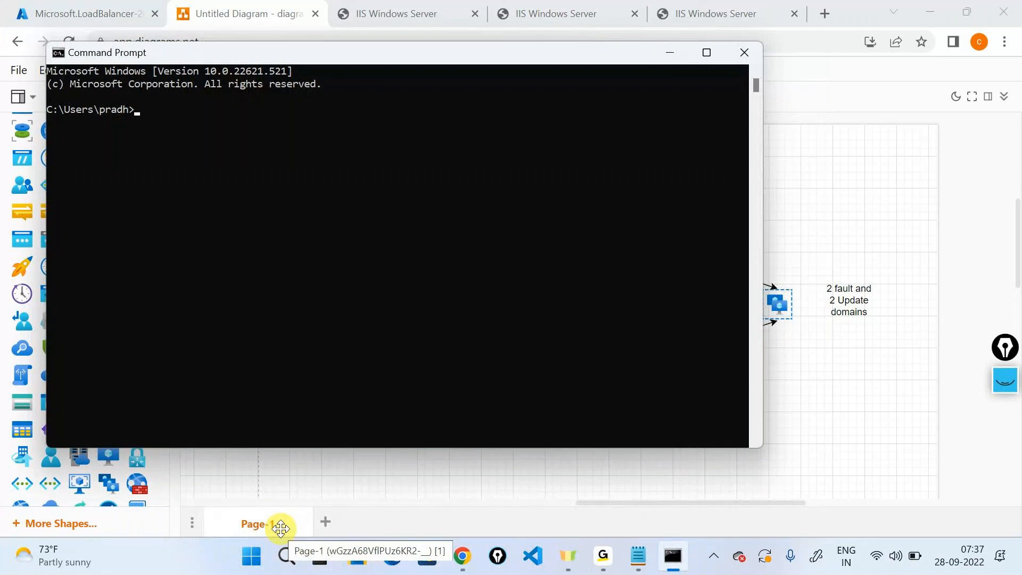
{"action": "type", "text": "ping google.com"}
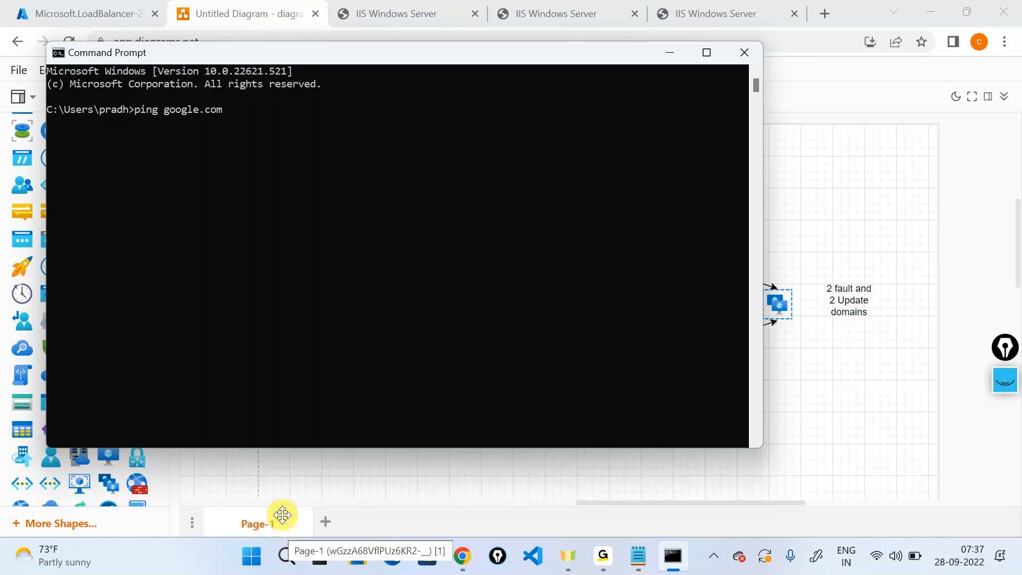
{"action": "key", "text": "Return"}
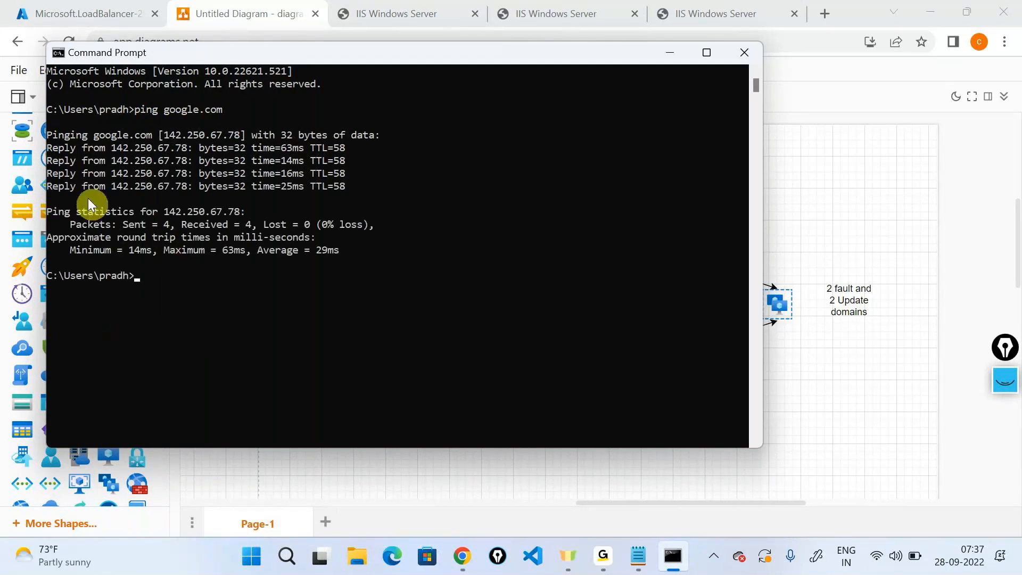
- Highlight the ping reply lines and the packet loss statistics for review and minimise Command Prompt
{"action": "left_click_drag", "start_coordinate": [87, 148], "coordinate": [340, 187]}
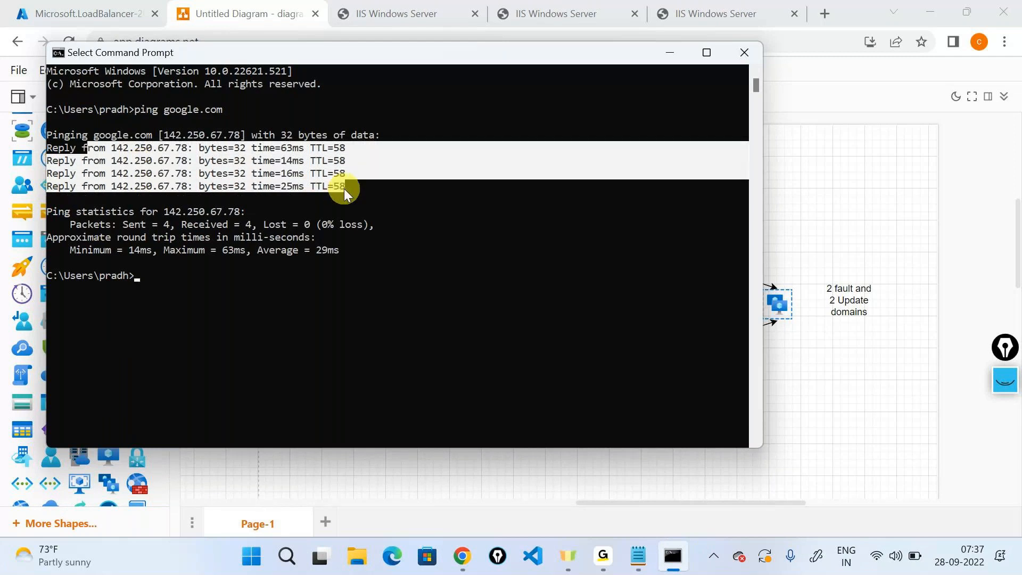
{"action": "left_click", "coordinate": [272, 226]}
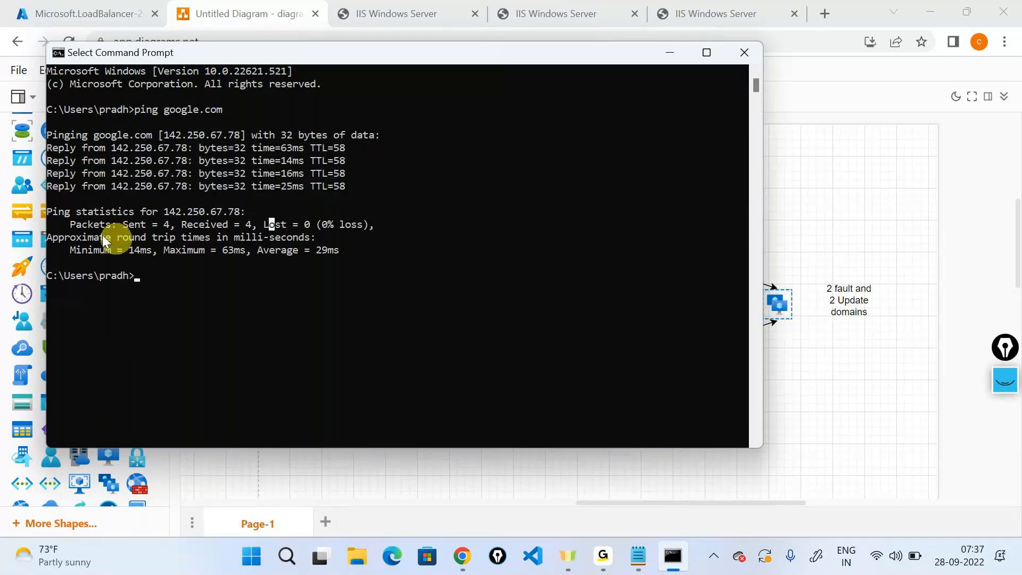
{"action": "left_click_drag", "start_coordinate": [69, 224], "coordinate": [368, 228]}
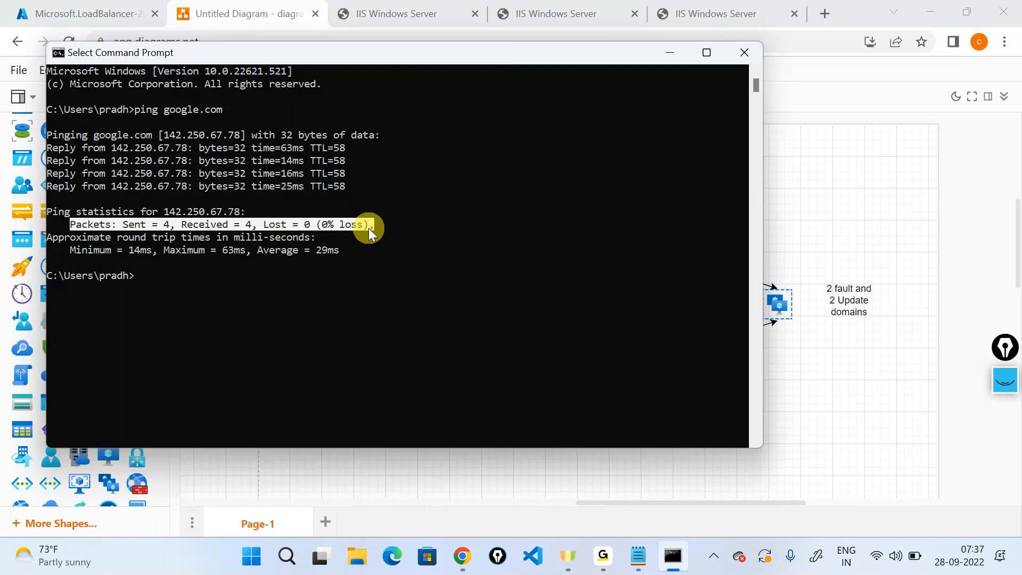
{"action": "left_click_drag", "start_coordinate": [376, 228], "coordinate": [349, 230]}
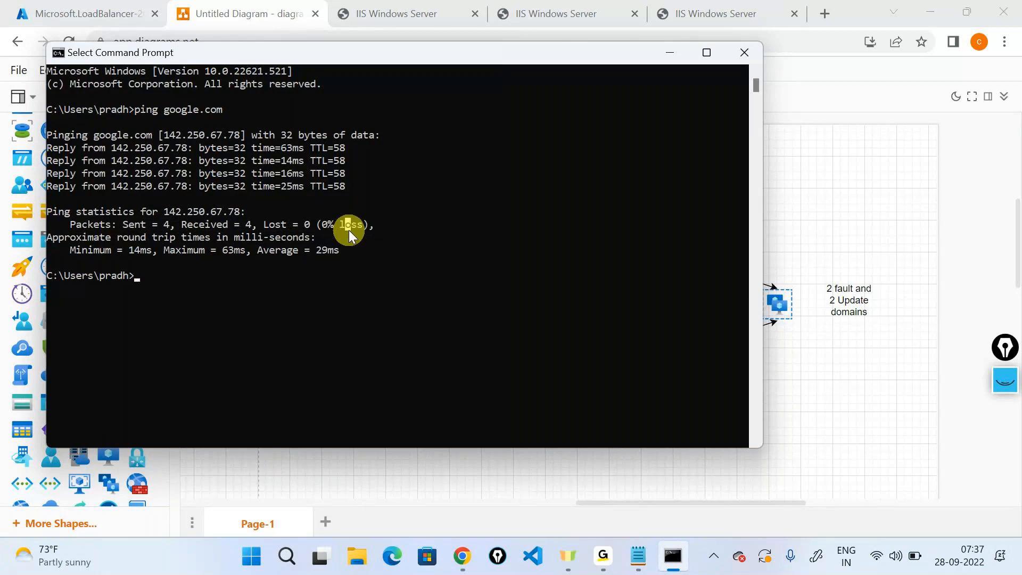
{"action": "left_click", "coordinate": [668, 53]}
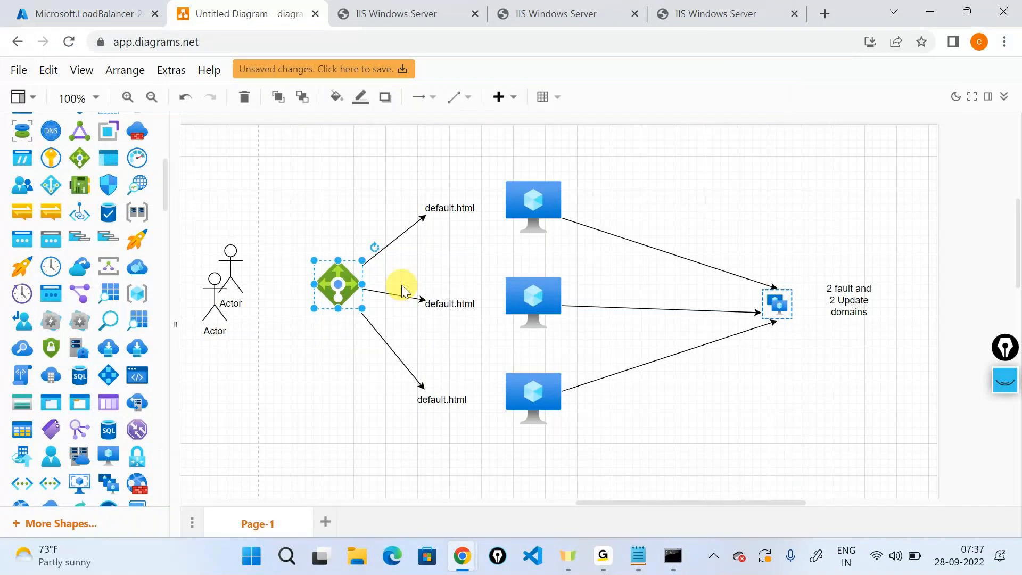
- Clear the old screen annotations and handwrite an S and a check mark beside each of the three virtual machines
{"action": "left_click", "coordinate": [559, 411]}
{"action": "left_click", "coordinate": [1014, 386]}
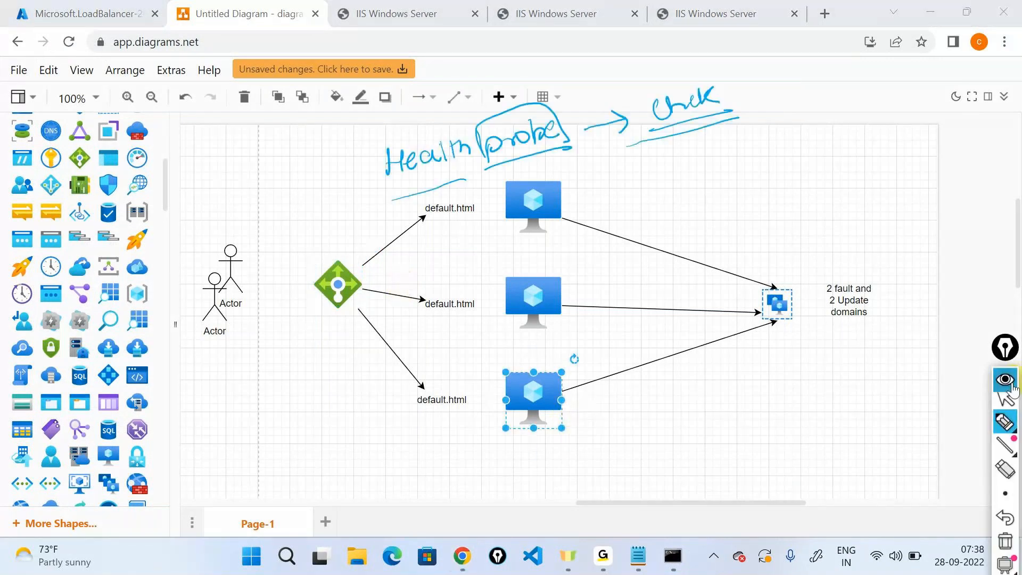
{"action": "left_click", "coordinate": [1004, 547]}
{"action": "left_click", "coordinate": [1005, 428]}
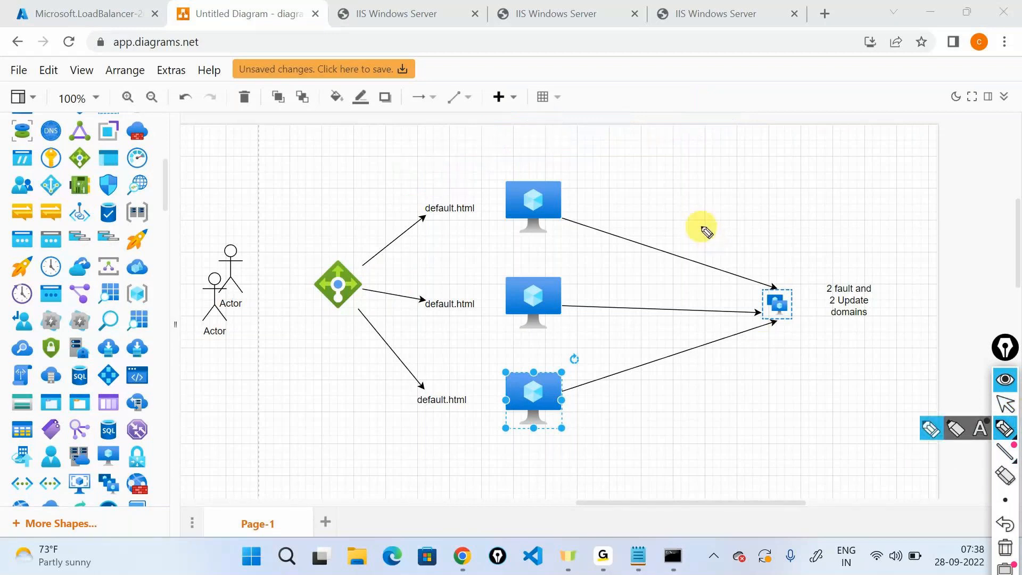
{"action": "left_click_drag", "start_coordinate": [621, 178], "coordinate": [601, 200]}
{"action": "left_click_drag", "start_coordinate": [617, 268], "coordinate": [609, 298]}
{"action": "left_click_drag", "start_coordinate": [629, 342], "coordinate": [610, 360]}
{"action": "mouse_move", "coordinate": [558, 191]}
{"action": "left_mouse_down"}
{"action": "mouse_move", "coordinate": [570, 208]}
{"action": "mouse_move", "coordinate": [596, 151]}
{"action": "left_mouse_up"}
{"action": "mouse_move", "coordinate": [565, 282]}
{"action": "left_mouse_down"}
{"action": "mouse_move", "coordinate": [597, 278]}
{"action": "mouse_move", "coordinate": [608, 247]}
{"action": "left_mouse_up"}
{"action": "left_click_drag", "start_coordinate": [572, 357], "coordinate": [633, 295]}
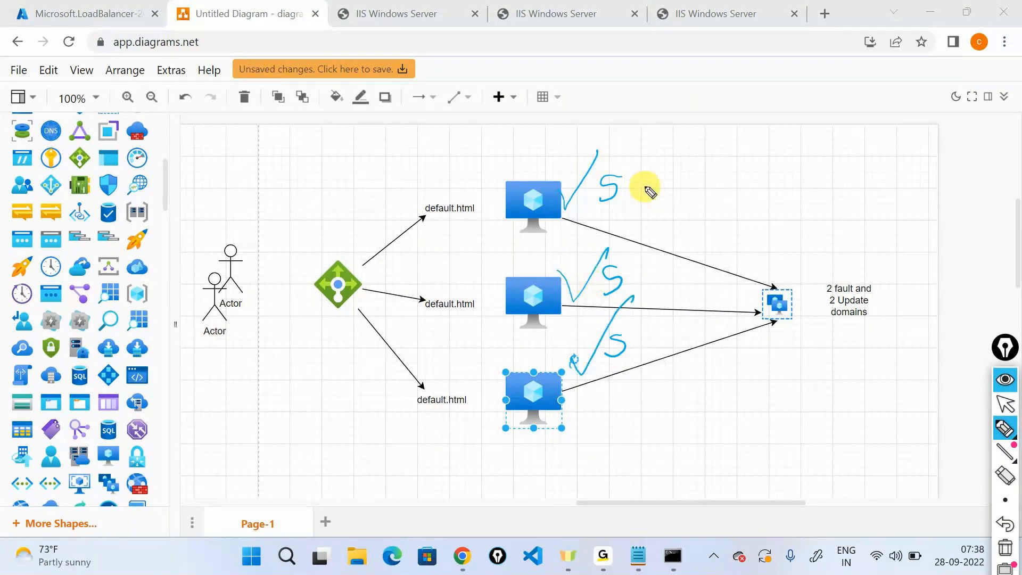
- Cross out and circle the uppermost virtual machine, with an arrow from the load balancer to it, and hide the annotations
{"action": "mouse_move", "coordinate": [482, 238]}
{"action": "left_mouse_down"}
{"action": "mouse_move", "coordinate": [556, 170]}
{"action": "mouse_move", "coordinate": [560, 232]}
{"action": "left_mouse_up"}
{"action": "mouse_move", "coordinate": [334, 256]}
{"action": "left_mouse_down"}
{"action": "mouse_move", "coordinate": [433, 171]}
{"action": "mouse_move", "coordinate": [499, 174]}
{"action": "mouse_move", "coordinate": [481, 186]}
{"action": "left_mouse_up"}
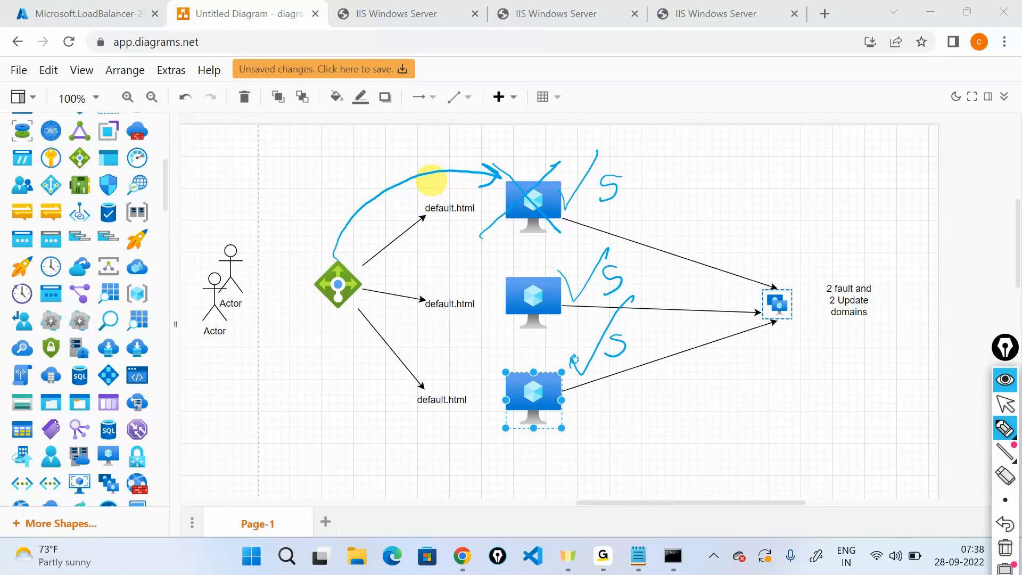
{"action": "mouse_move", "coordinate": [485, 187]}
{"action": "left_mouse_down"}
{"action": "mouse_move", "coordinate": [458, 234]}
{"action": "mouse_move", "coordinate": [572, 142]}
{"action": "left_mouse_up"}
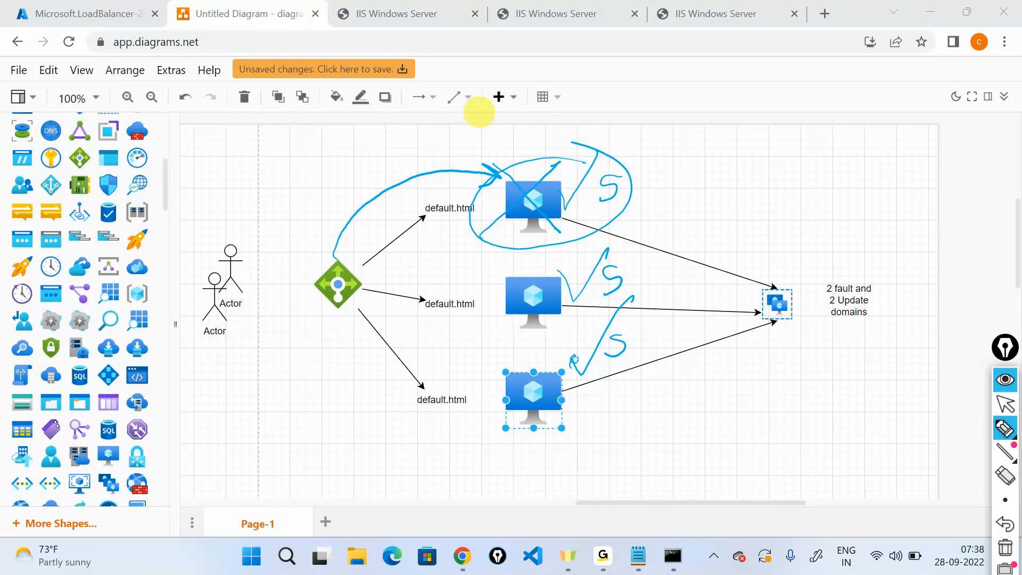
{"action": "left_click", "coordinate": [1004, 348]}
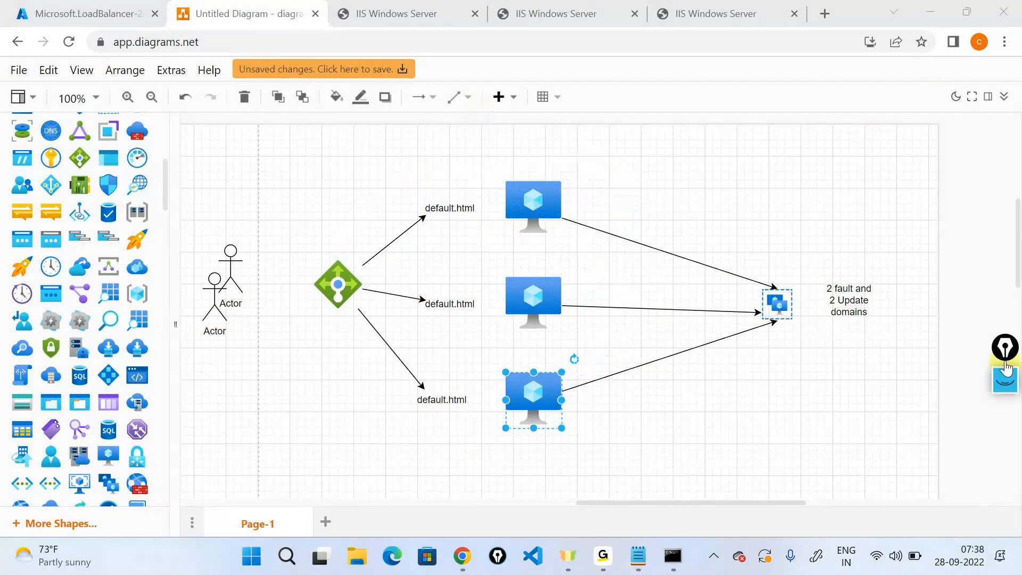
- Return to the Azure deployment page, open the deployed load balancer resource and highlight its name
{"action": "left_click", "coordinate": [96, 15]}
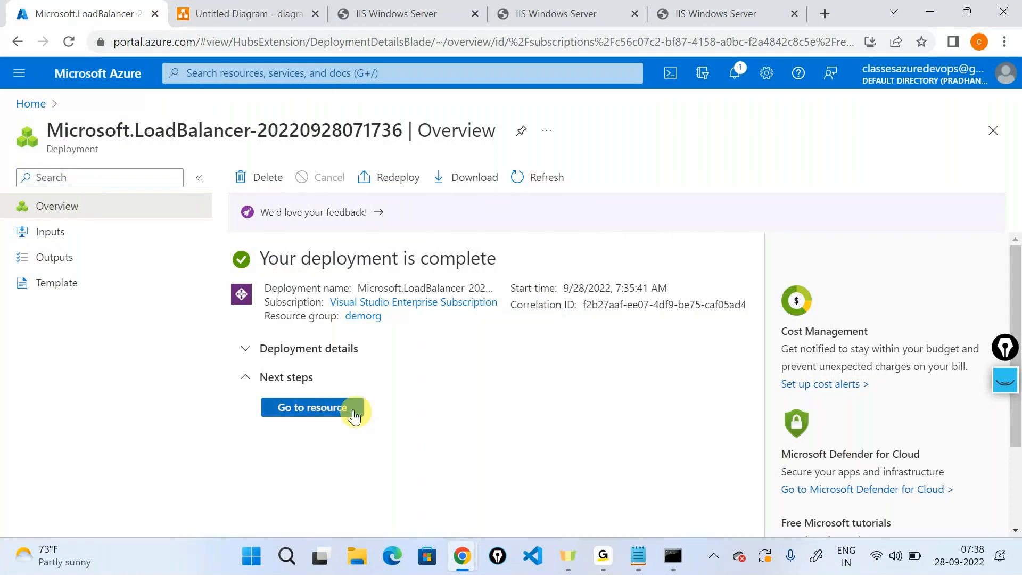
{"action": "left_click", "coordinate": [353, 415]}
{"action": "double_click", "coordinate": [135, 130]}
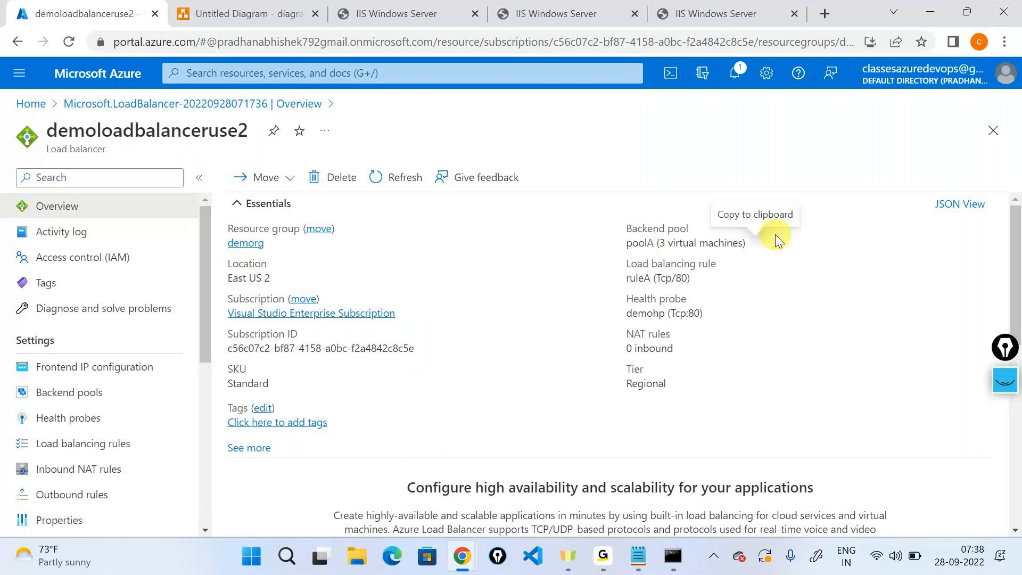
- Highlight the backend pool, the load balancing rule and the rule's port in the load balancer's overview for review
{"action": "left_click", "coordinate": [758, 245]}
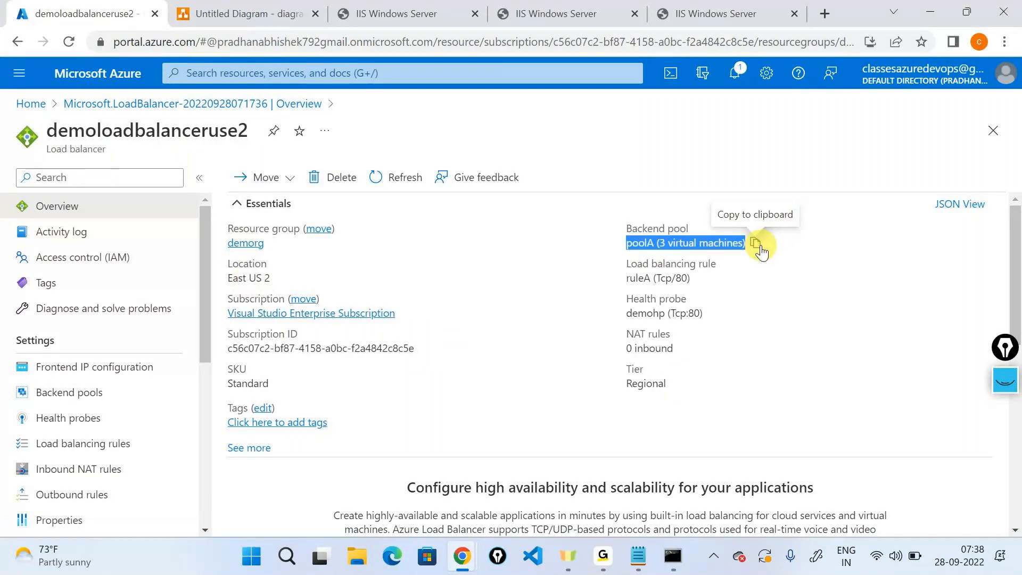
{"action": "left_click", "coordinate": [700, 278]}
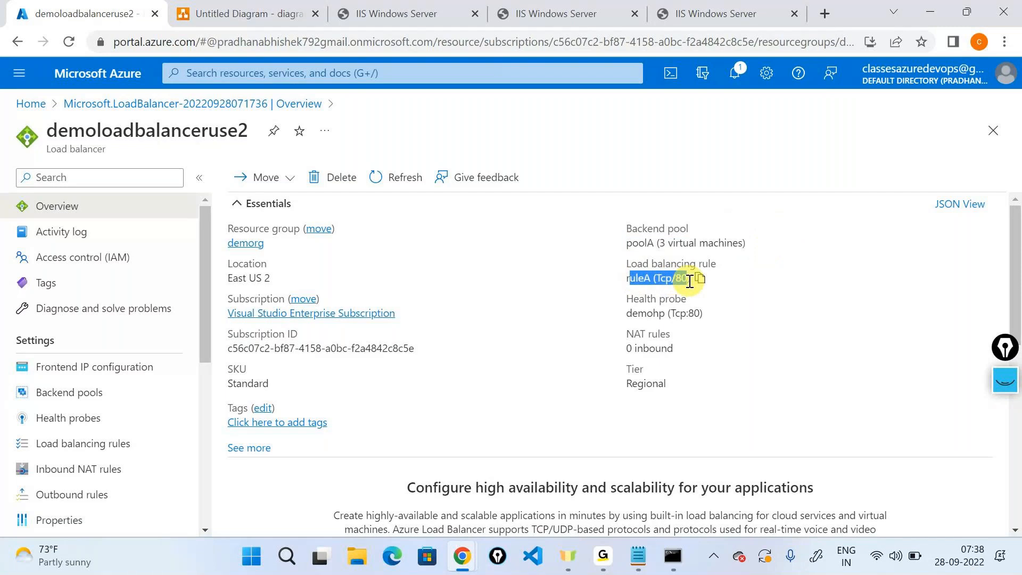
{"action": "left_click", "coordinate": [682, 281]}
{"action": "double_click", "coordinate": [683, 280]}
{"action": "triple_click", "coordinate": [682, 279]}
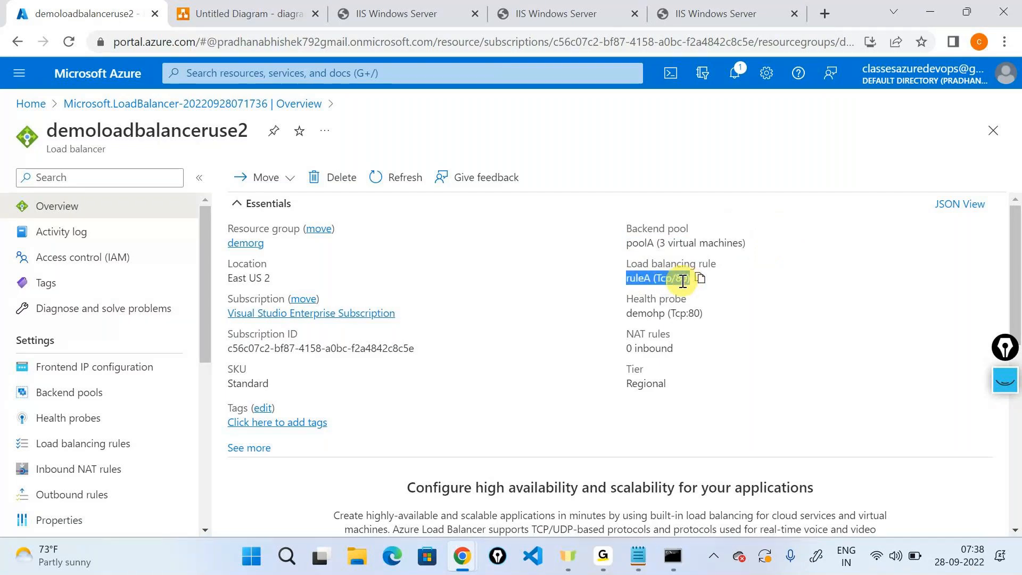
{"action": "double_click", "coordinate": [682, 279]}
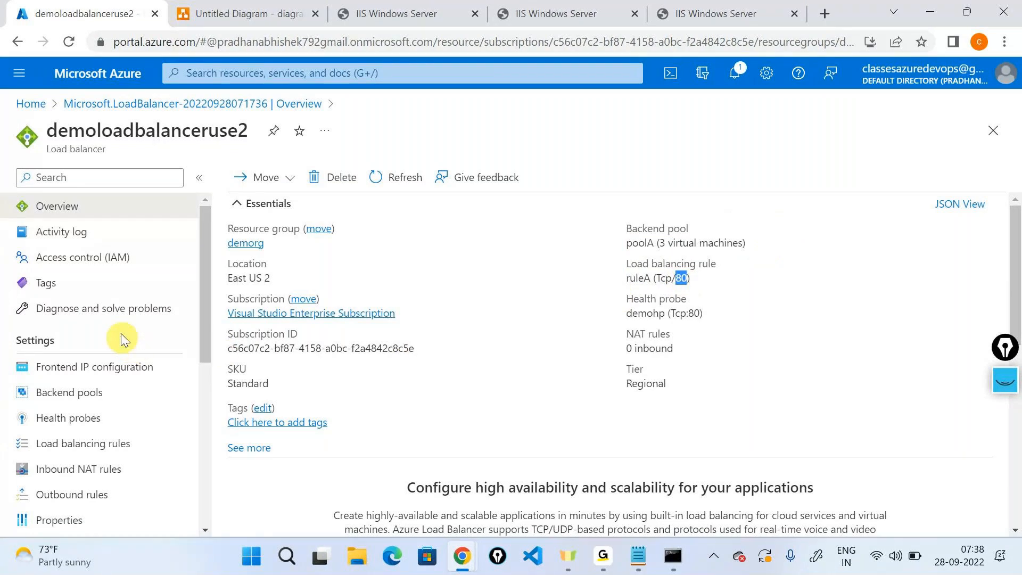
- Review the load balancer's health probes and load balancing rules, look through ruleA's settings and return to the rules list
{"action": "scroll", "coordinate": [119, 320], "scroll_direction": "down", "scroll_amount": 2}
{"action": "left_click", "coordinate": [76, 344]}
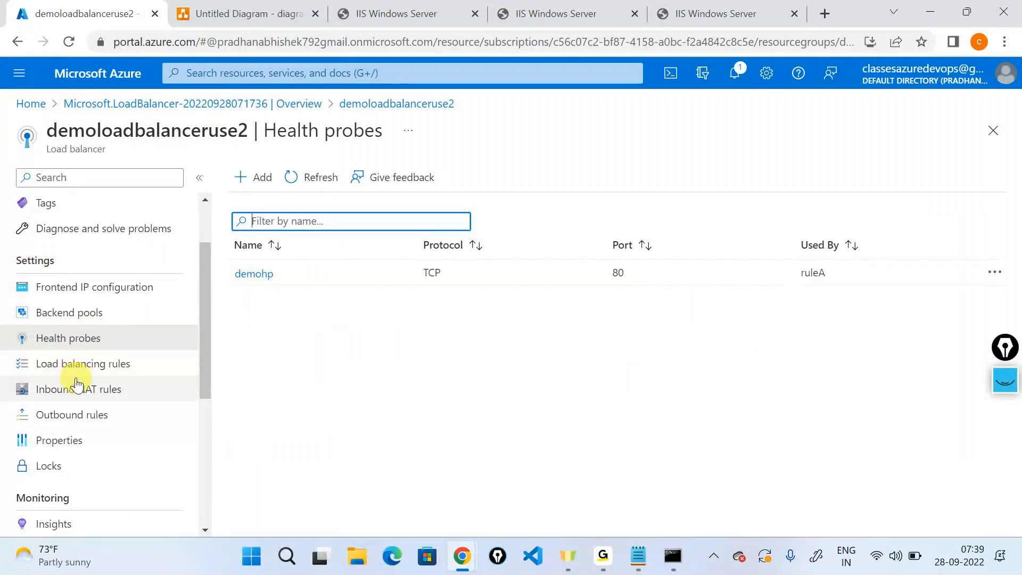
{"action": "left_click", "coordinate": [65, 373]}
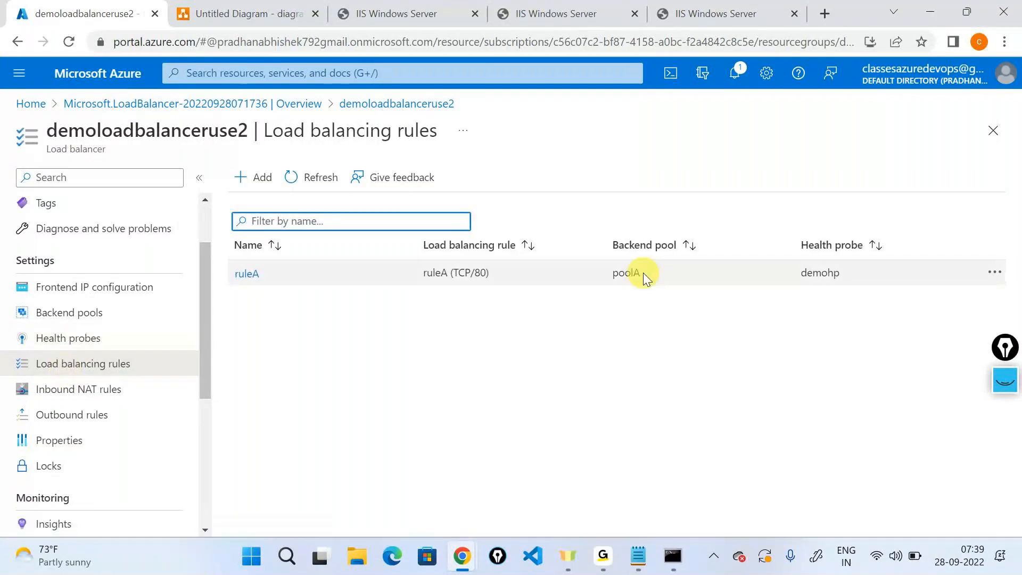
{"action": "left_click", "coordinate": [247, 274]}
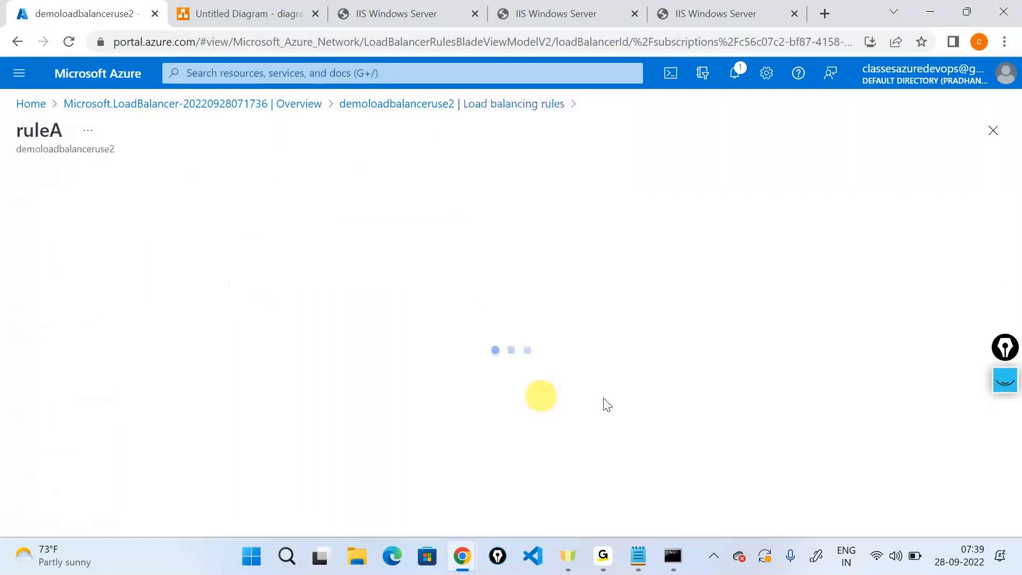
{"action": "scroll", "coordinate": [295, 266], "scroll_direction": "down", "scroll_amount": 5}
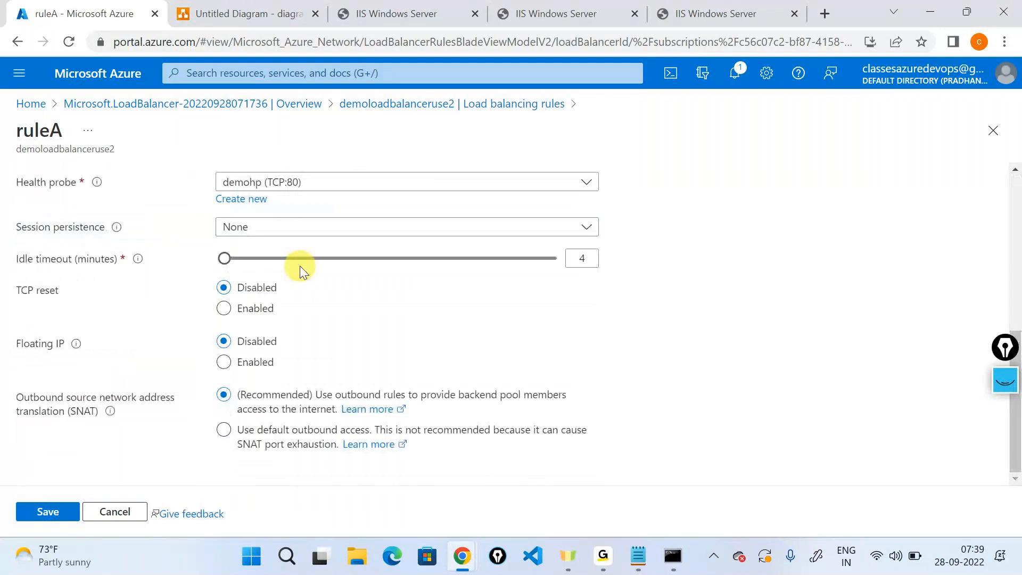
{"action": "scroll", "coordinate": [298, 269], "scroll_direction": "up", "scroll_amount": 5}
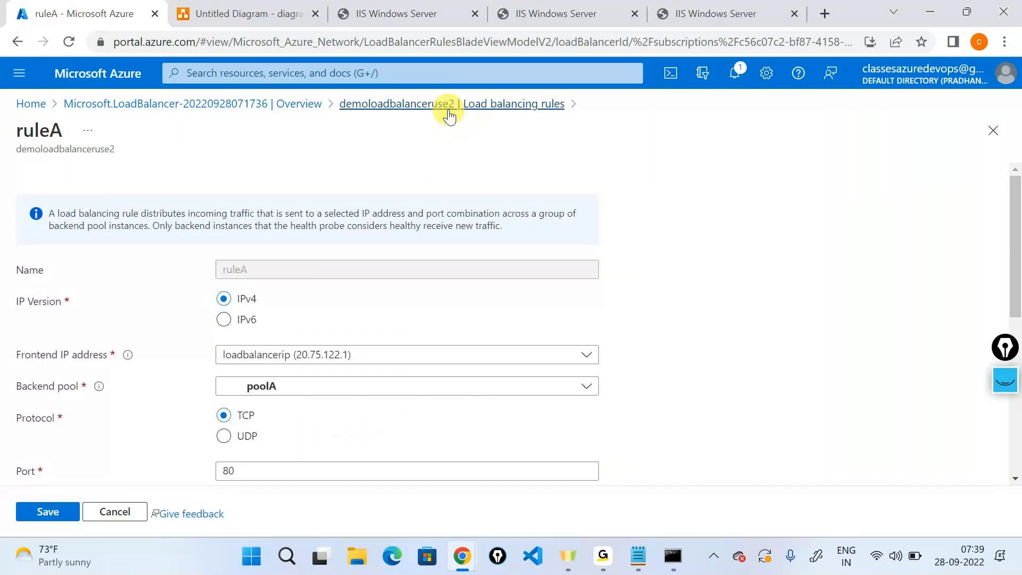
{"action": "left_click", "coordinate": [449, 110]}
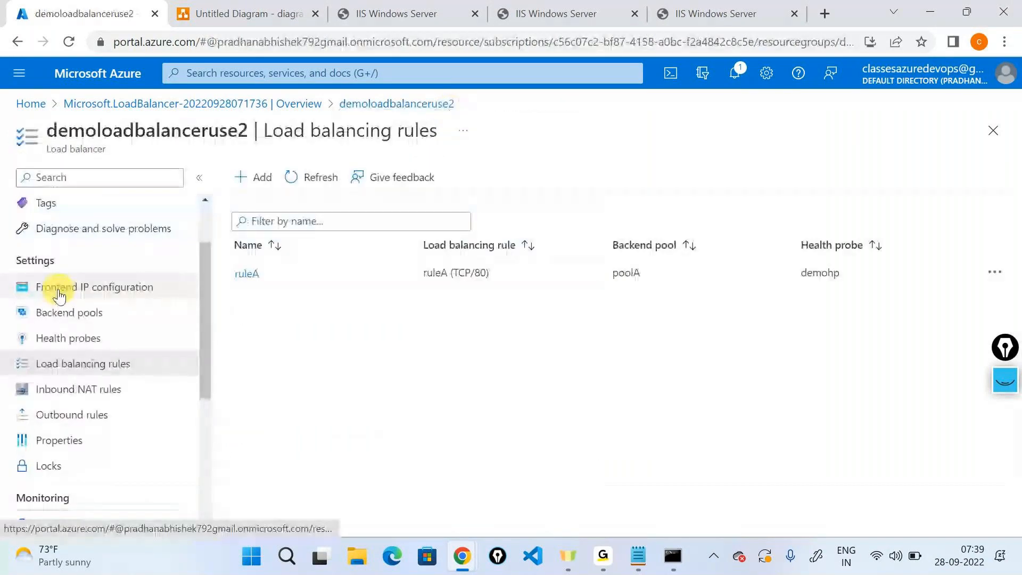
- Open the load balancer's frontend IP configuration and copy the IP address of loadbalancerip
{"action": "left_click", "coordinate": [59, 293]}
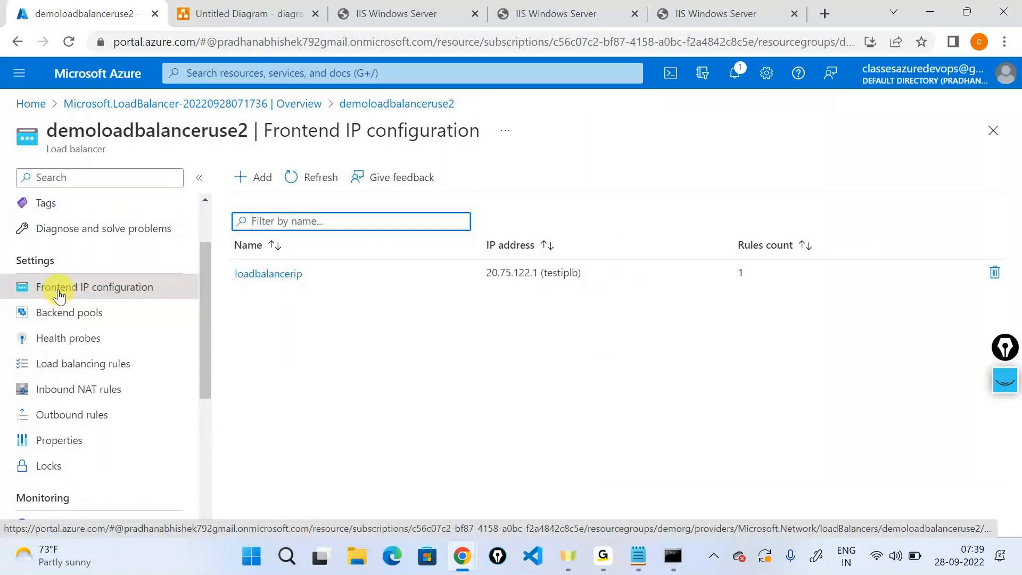
{"action": "left_click_drag", "start_coordinate": [487, 274], "coordinate": [534, 281]}
{"action": "key", "text": "ctrl+c"}
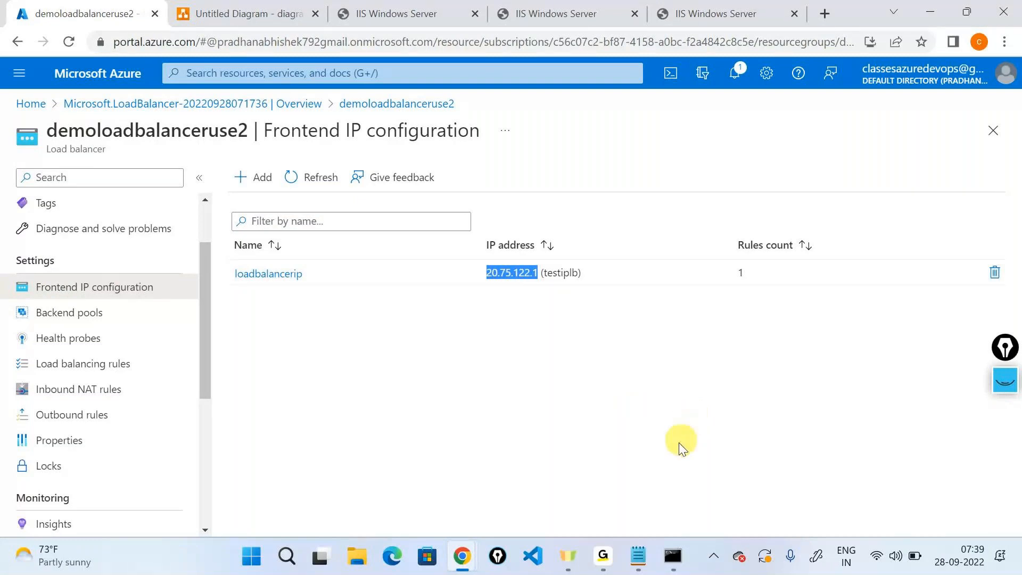
- Replace the Notepad summary with "Ip (LB) -" and paste the copied IP address on the line below
{"action": "left_click", "coordinate": [633, 557]}
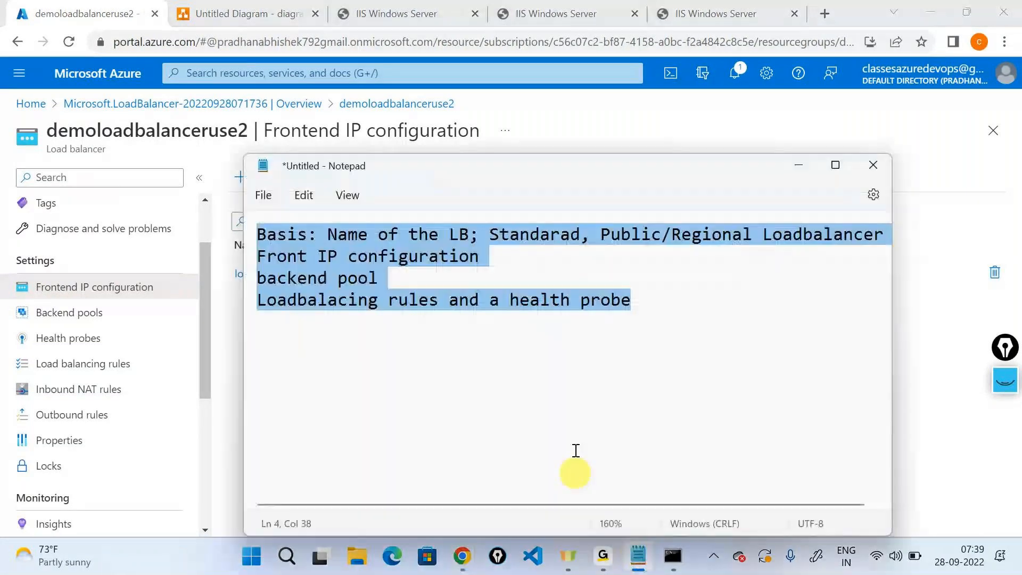
{"action": "left_click", "coordinate": [647, 378]}
{"action": "key", "text": "ctrl+a"}
{"action": "type", "text": "I"}
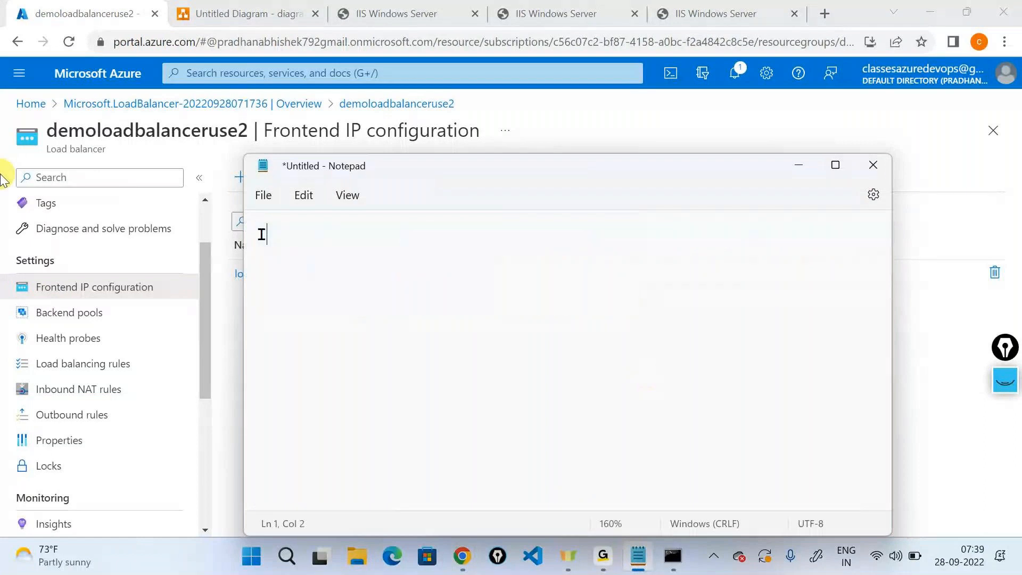
{"action": "type", "text": "p (LB) -"}
{"action": "key", "text": "Return"}
{"action": "key", "text": "ctrl+v"}
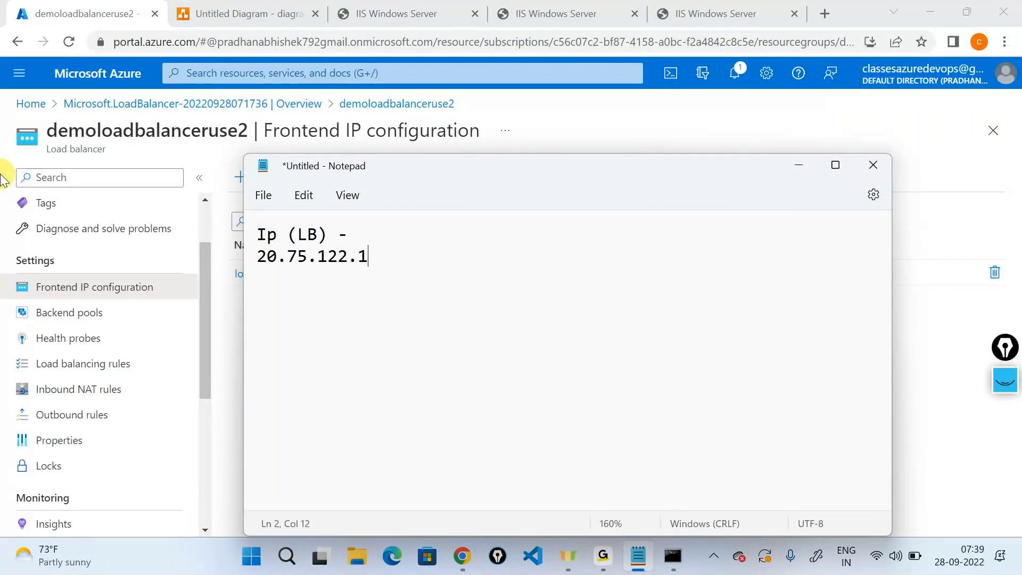
- Join the IP address to the first line as "Ip (LB) - 20.75.122.1" and minimise Notepad
{"action": "key", "text": "Left"}
{"action": "key", "text": "Left"}
{"action": "key", "text": "Left"}
{"action": "key", "text": "Left"}
{"action": "key", "text": "Up"}
{"action": "key", "text": "End"}
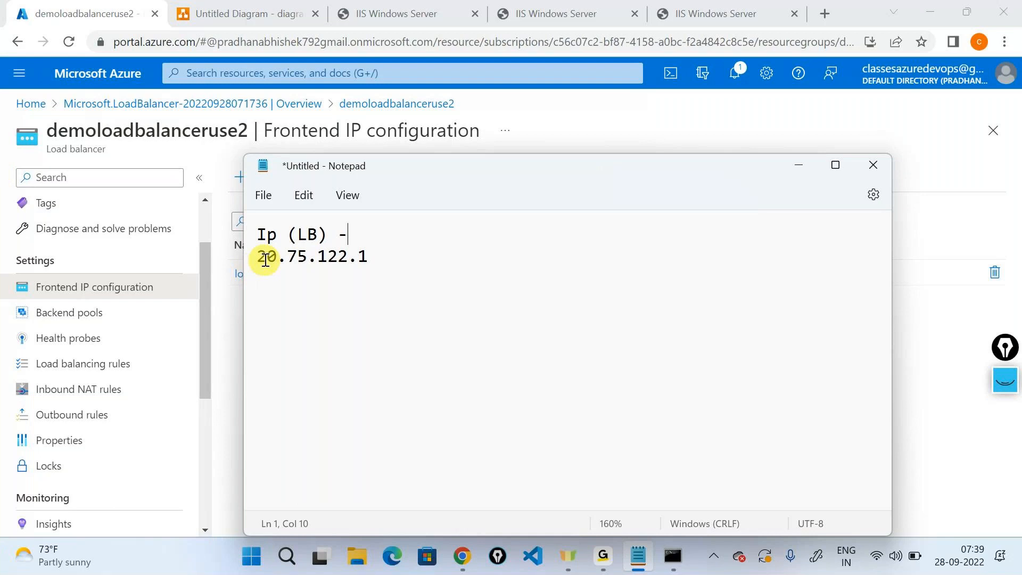
{"action": "left_click", "coordinate": [262, 256]}
{"action": "key", "text": "BackSpace"}
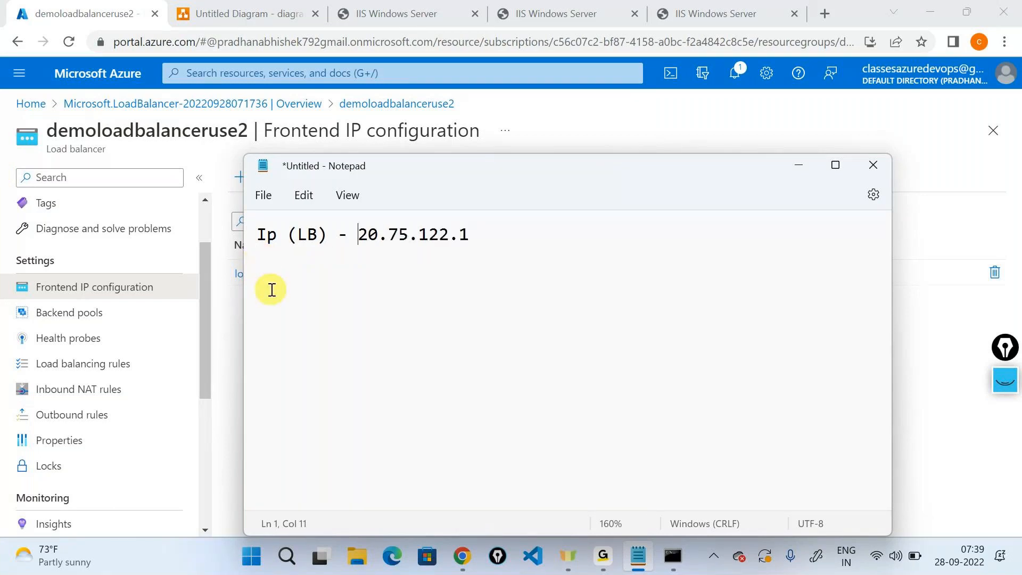
{"action": "left_click", "coordinate": [798, 165]}
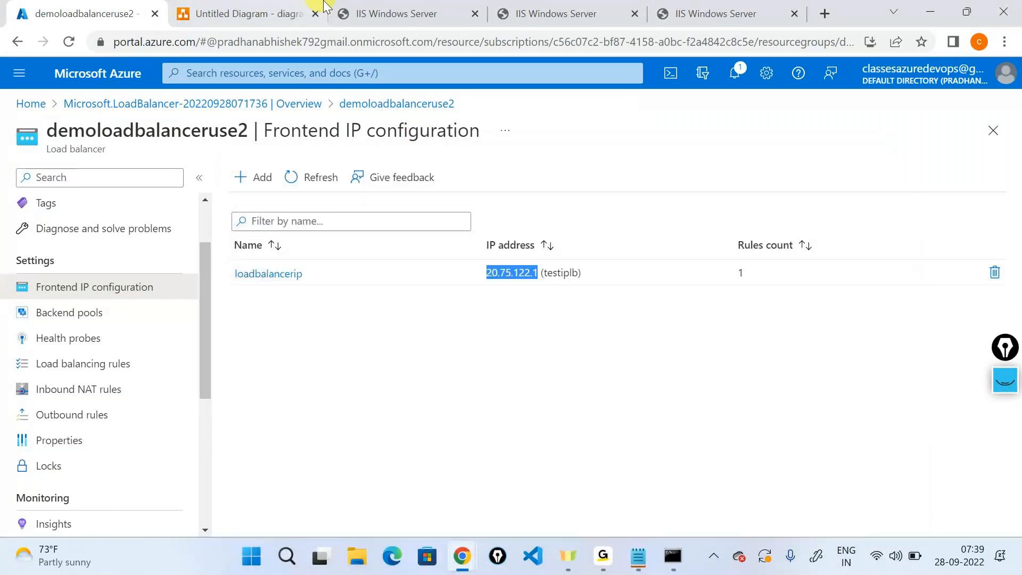
{"action": "left_click", "coordinate": [375, 13]}
{"action": "left_click", "coordinate": [375, 40]}
{"action": "key", "text": "ctrl+c"}
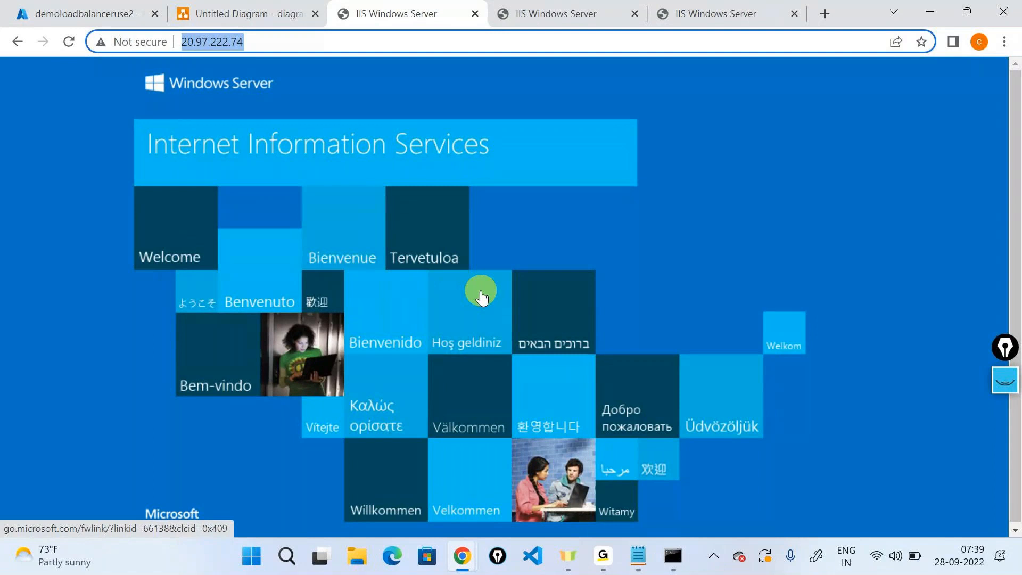
{"action": "key", "text": "alt+Tab"}
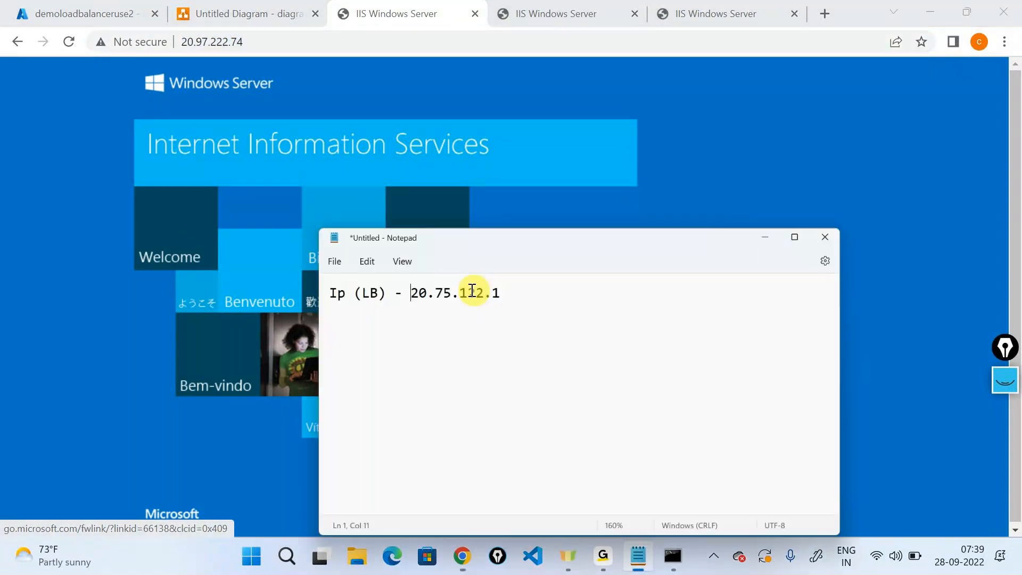
{"action": "left_click", "coordinate": [511, 249]}
{"action": "key", "text": "Return"}
{"action": "type", "text": "VM0 -"}
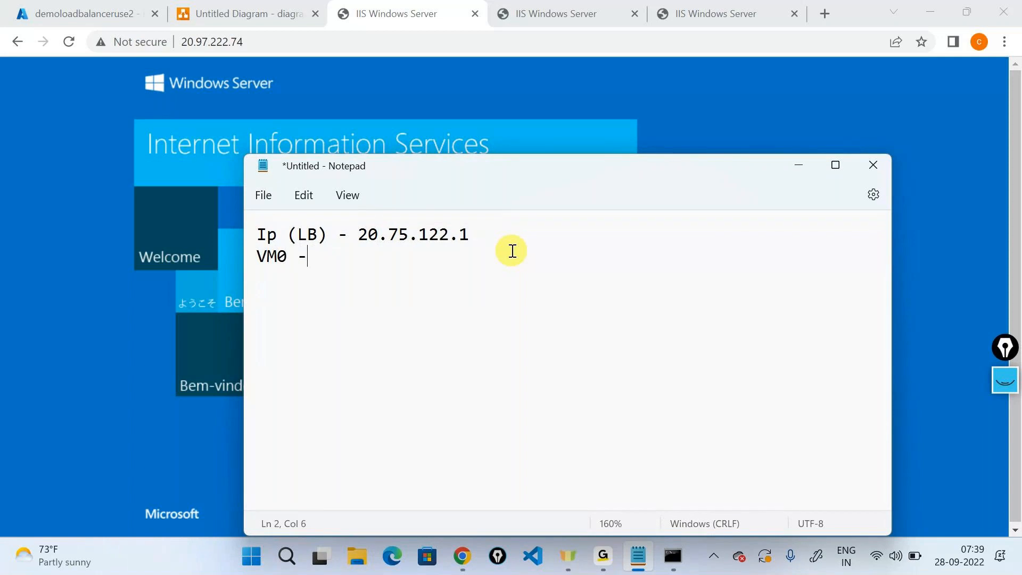
{"action": "key", "text": "ctrl+v"}
{"action": "key", "text": "Left"}
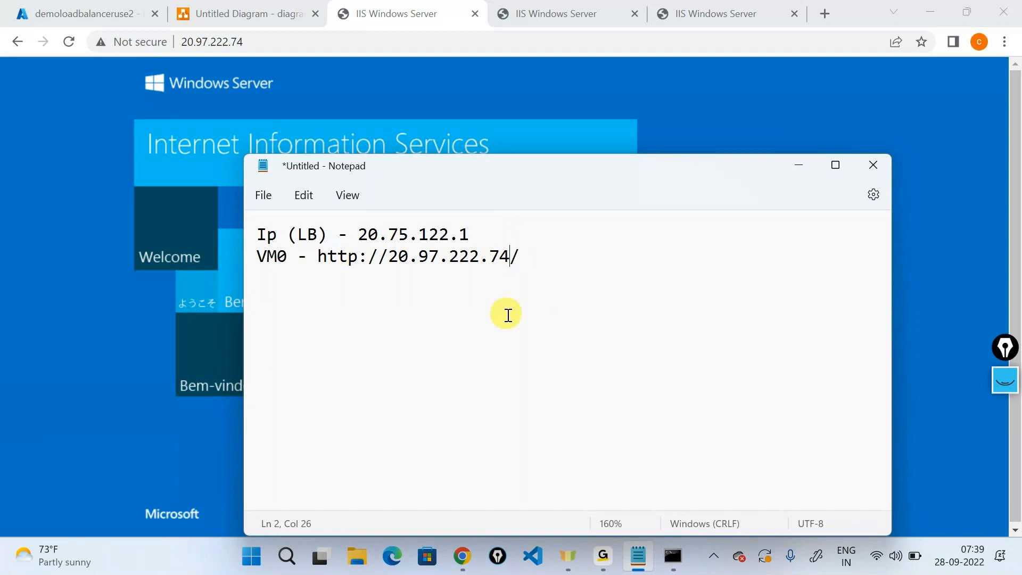
{"action": "left_click", "coordinate": [561, 272]}
{"action": "key", "text": "Return"}
{"action": "left_click", "coordinate": [519, 7]}
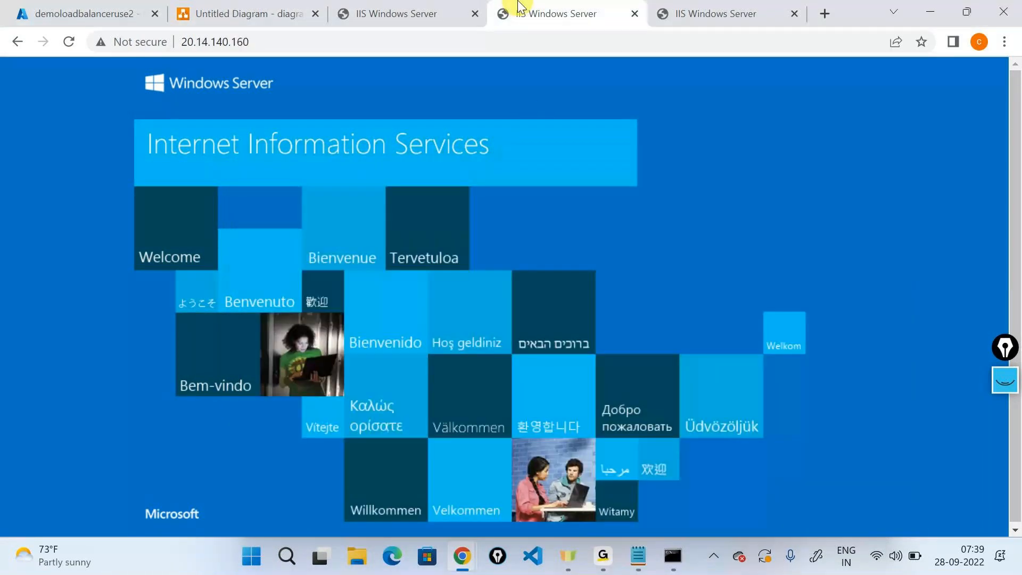
{"action": "left_click", "coordinate": [348, 40]}
{"action": "key", "text": "ctrl+c"}
{"action": "key", "text": "alt+Tab"}
{"action": "type", "text": "VM1  -"}
{"action": "key", "text": "ctrl+v"}
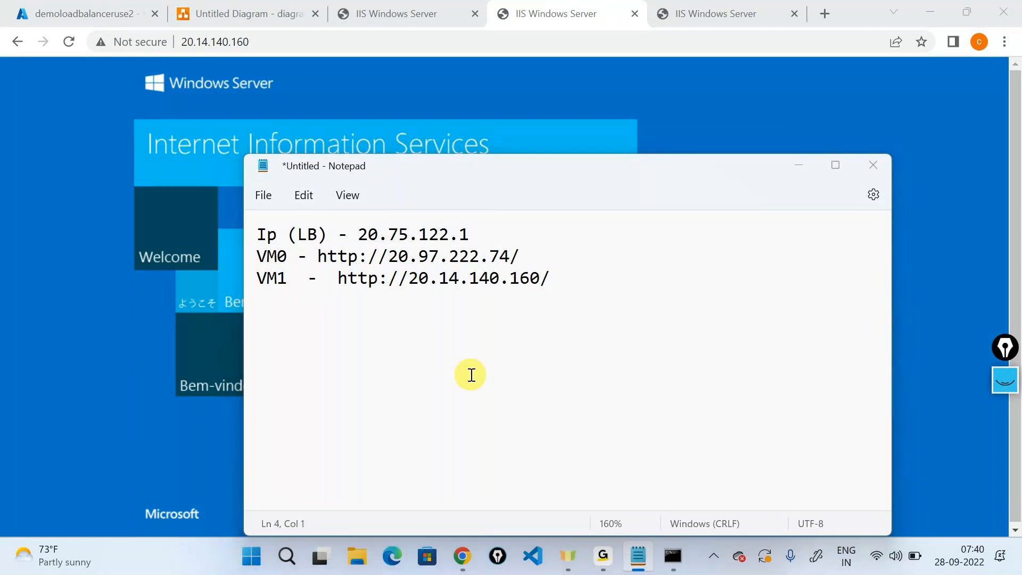
{"action": "key", "text": "alt+Tab"}
{"action": "left_click", "coordinate": [815, 8]}
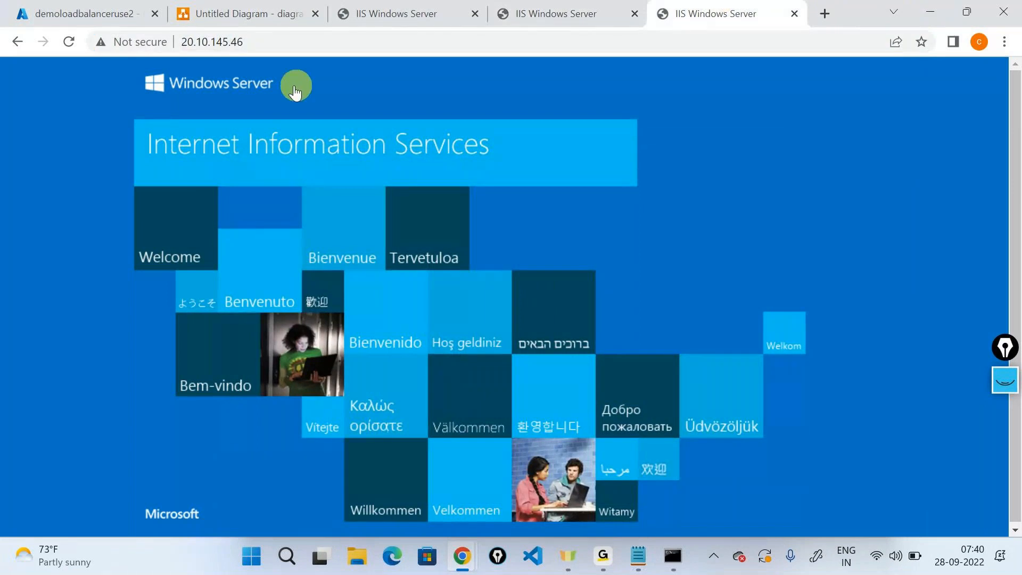
{"action": "left_click", "coordinate": [309, 38]}
{"action": "key", "text": "ctrl+c"}
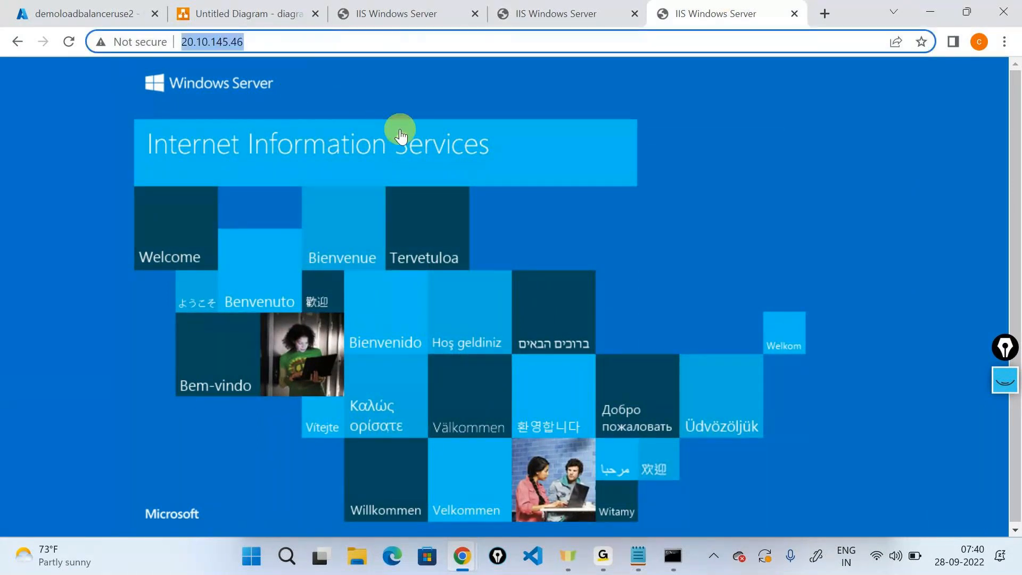
{"action": "key", "text": "alt+Tab"}
{"action": "type", "text": "VM2 -"}
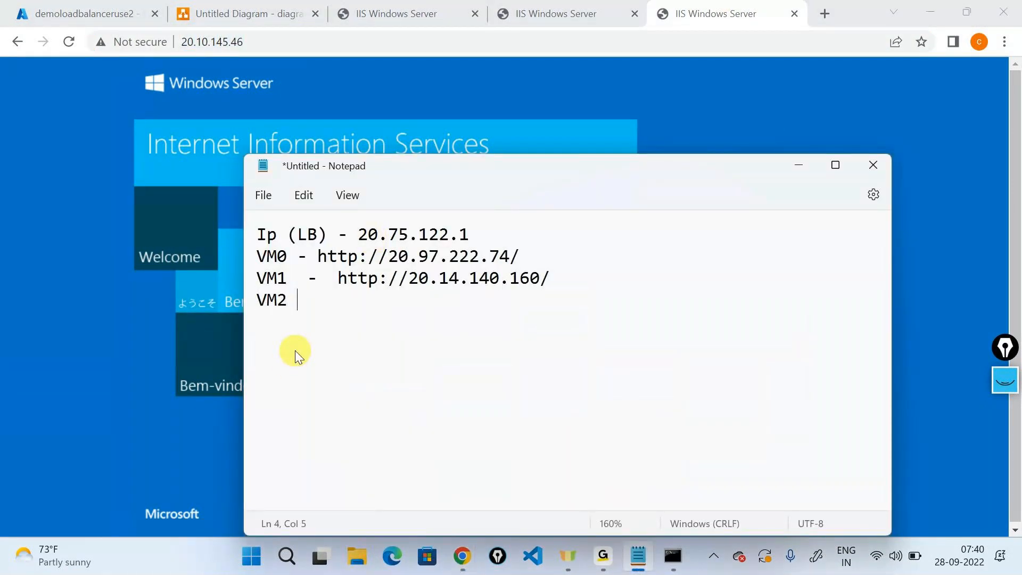
{"action": "key", "text": "ctrl+v"}
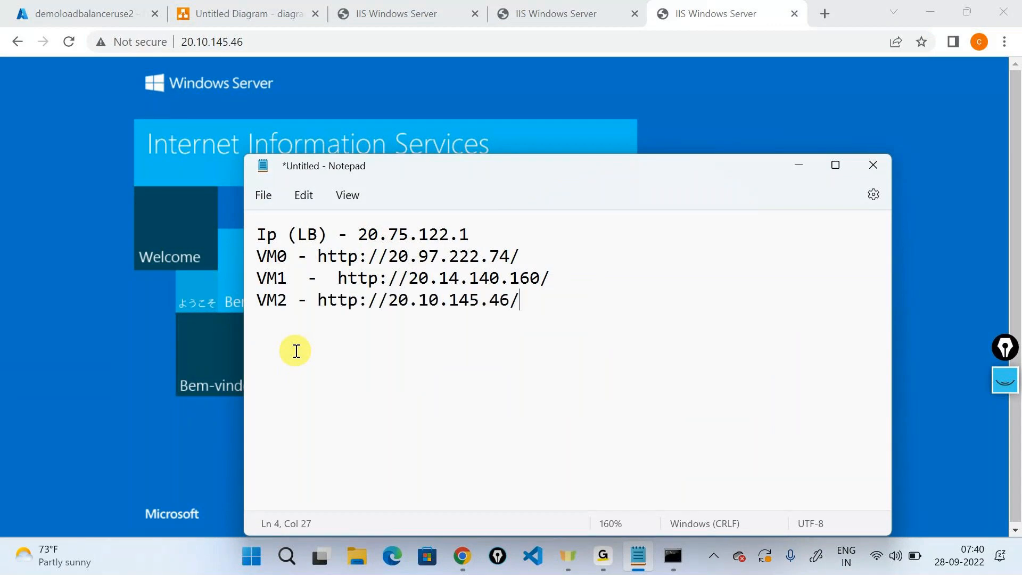
- Open demovm00 from the Azure portal's virtual machines and compare its public IP address with the VM0 address noted in Notepad
{"action": "left_click", "coordinate": [51, 12]}
{"action": "left_click", "coordinate": [82, 79]}
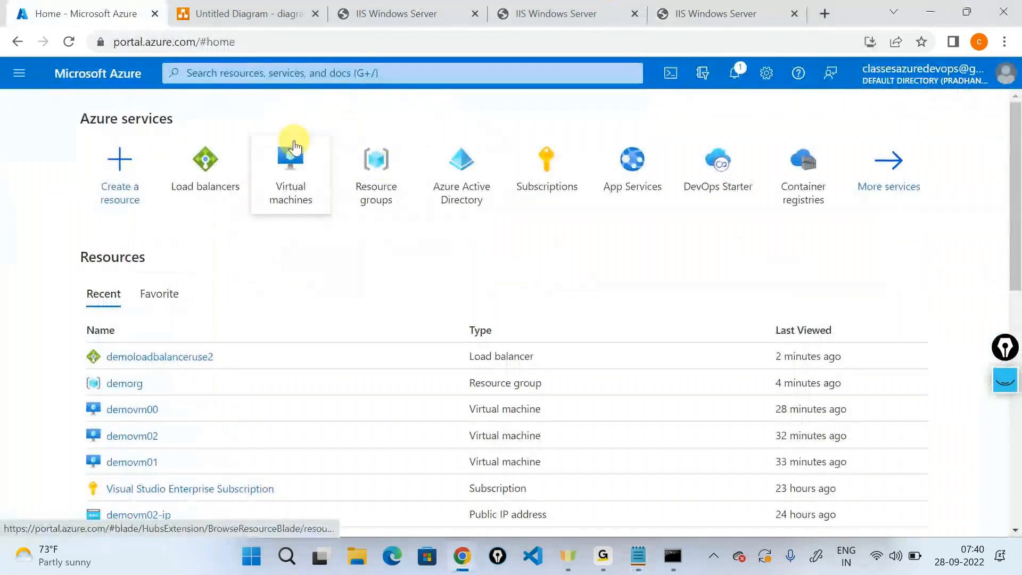
{"action": "left_click", "coordinate": [292, 146]}
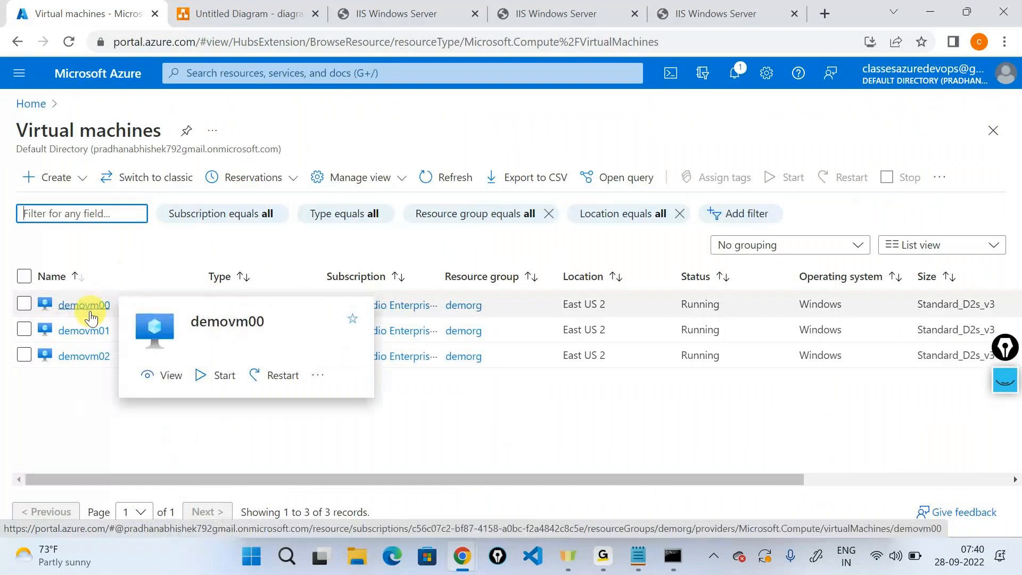
{"action": "left_click", "coordinate": [89, 311]}
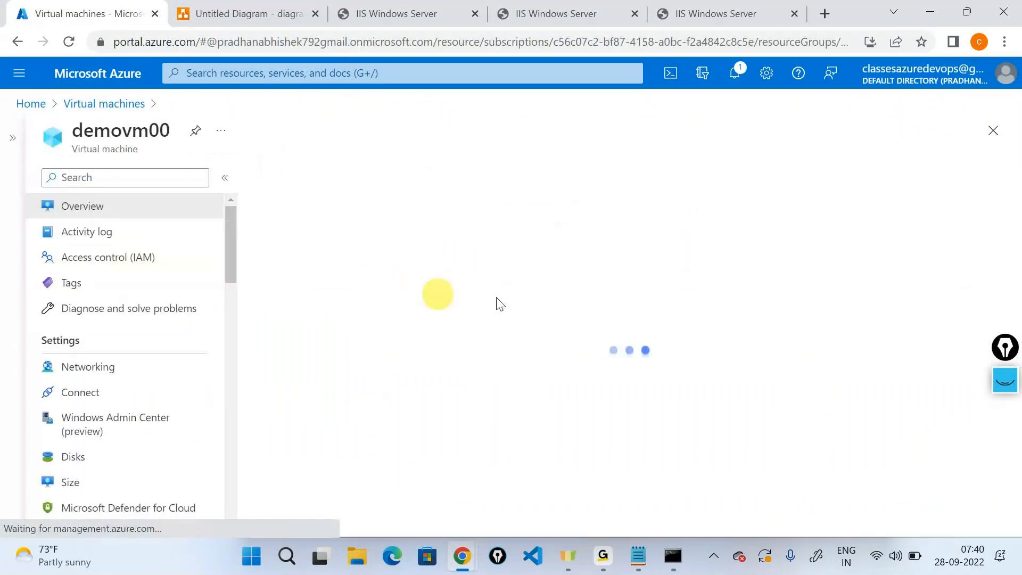
{"action": "key", "text": "alt+Tab"}
{"action": "left_click_drag", "start_coordinate": [389, 255], "coordinate": [508, 254]}
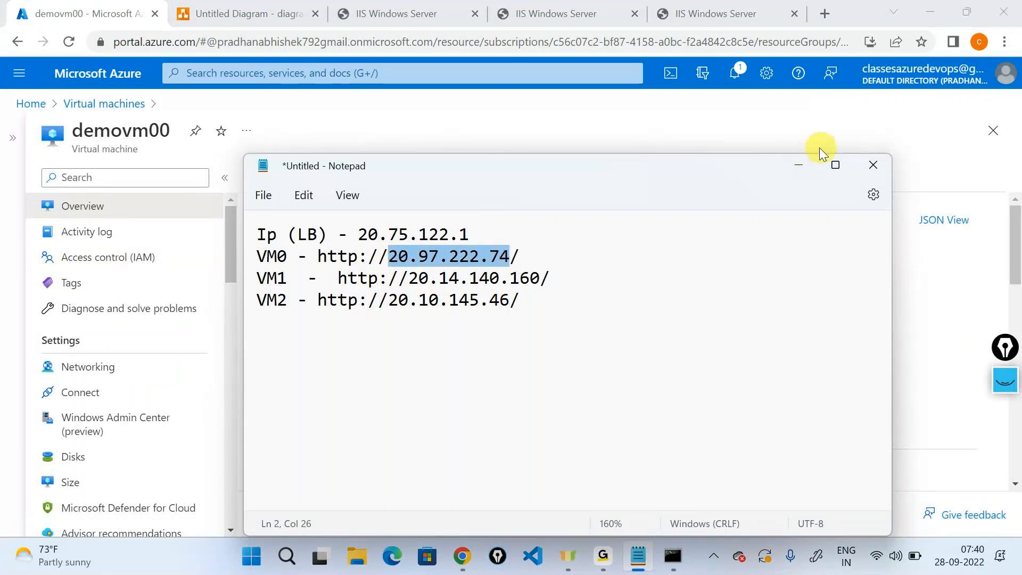
{"action": "left_click", "coordinate": [807, 167]}
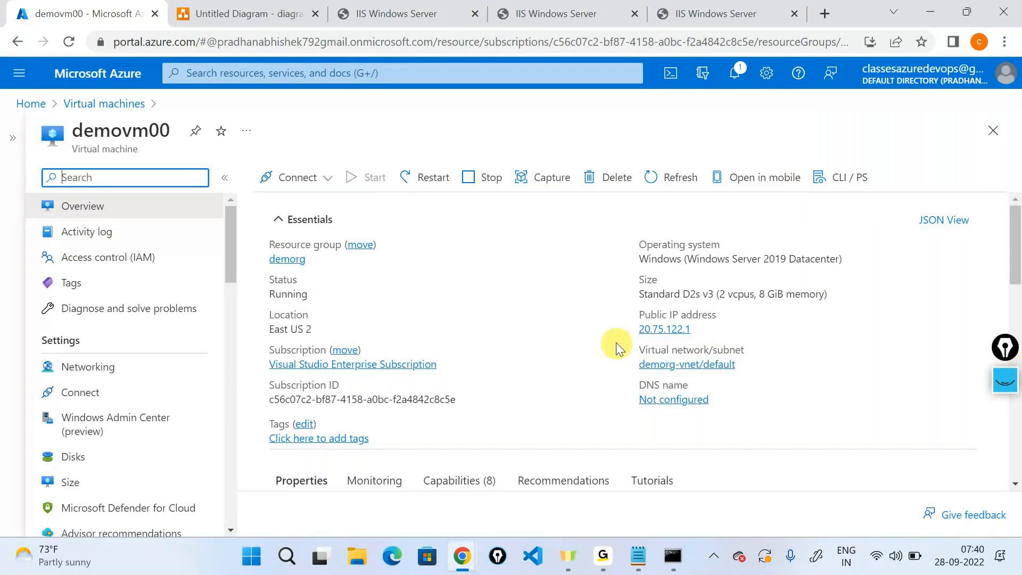
{"action": "left_click_drag", "start_coordinate": [615, 334], "coordinate": [696, 334]}
{"action": "left_click", "coordinate": [697, 333]}
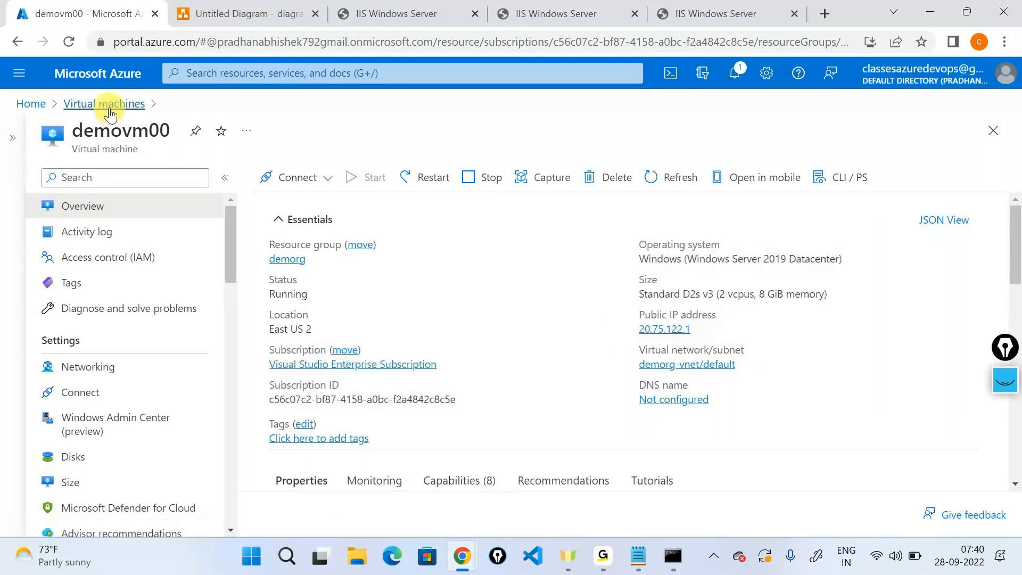
- Check the overview pages of demovm01 and demovm02 for their public IP addresses and glance at the architecture diagram
{"action": "left_click", "coordinate": [109, 107]}
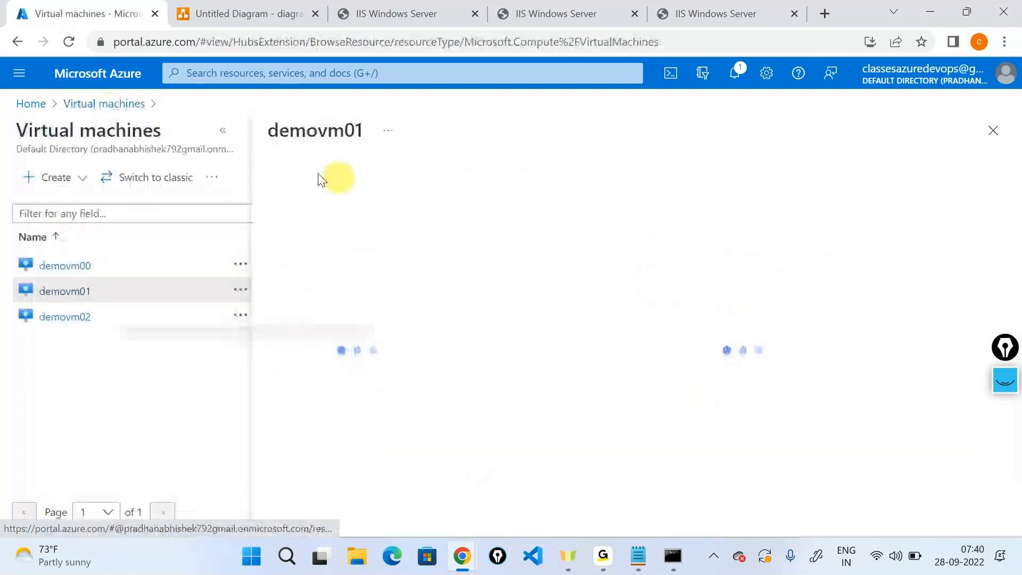
{"action": "left_click", "coordinate": [223, 131]}
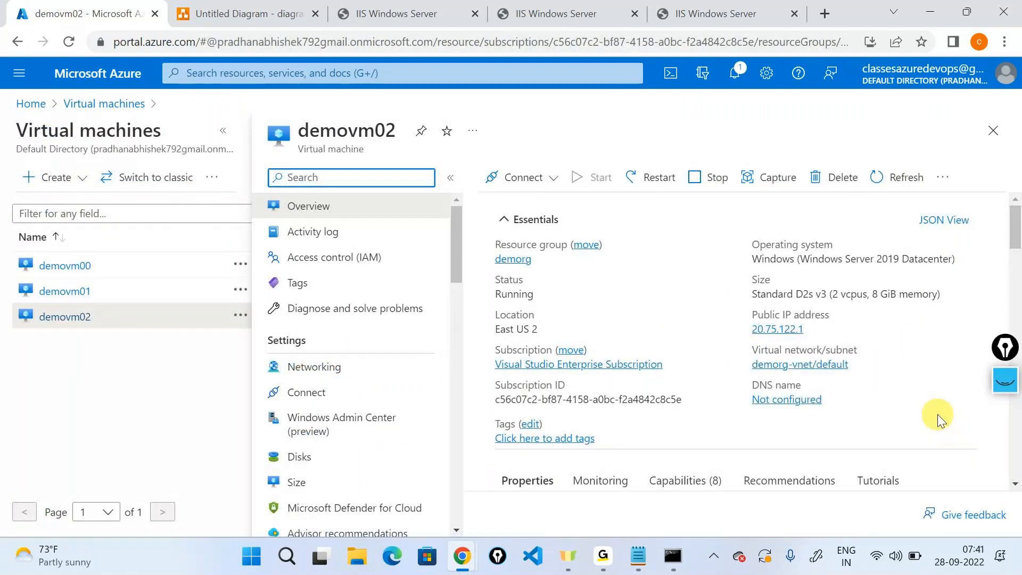
{"action": "left_click", "coordinate": [215, 7]}
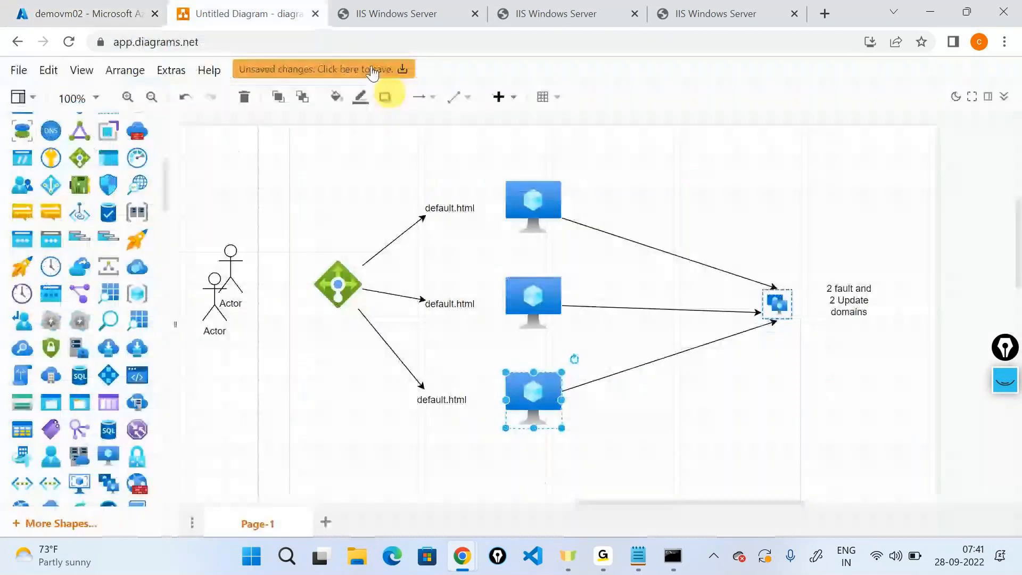
{"action": "key", "text": "ctrl+shift+Tab"}
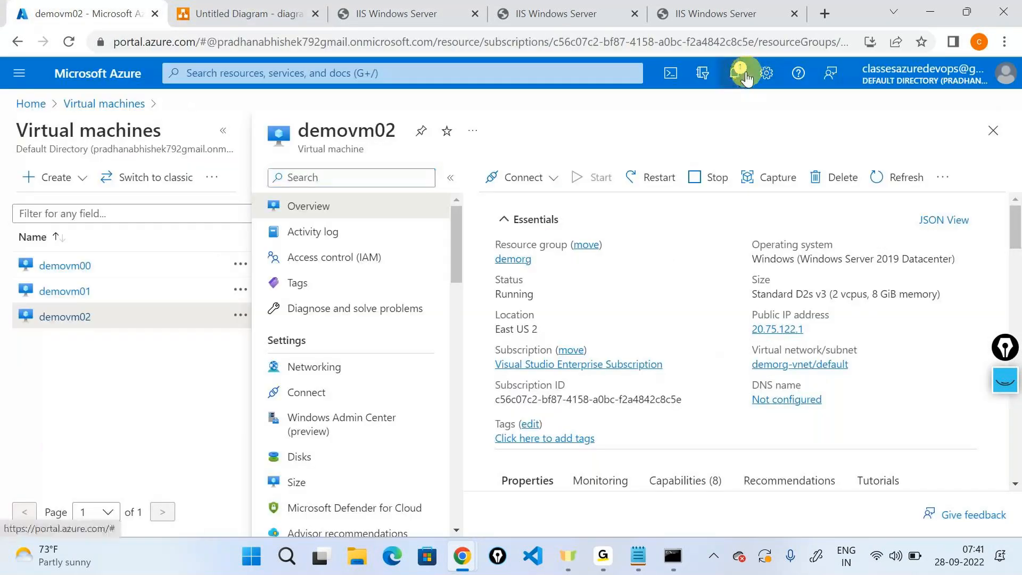
- Open the load balancer deployment from the notifications and expand its deployment details to examine the deployed resources
{"action": "left_click", "coordinate": [746, 75]}
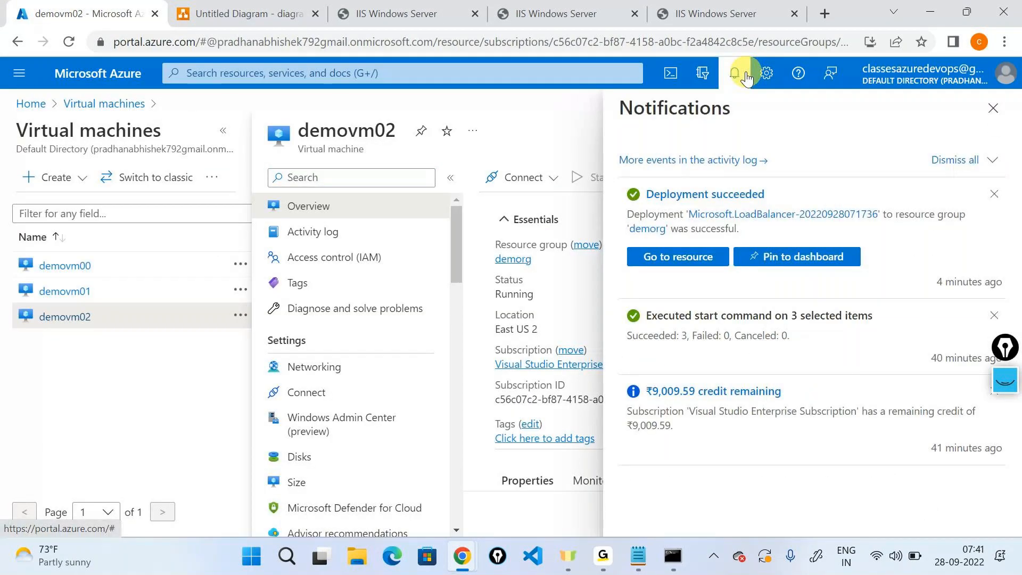
{"action": "left_click", "coordinate": [692, 193]}
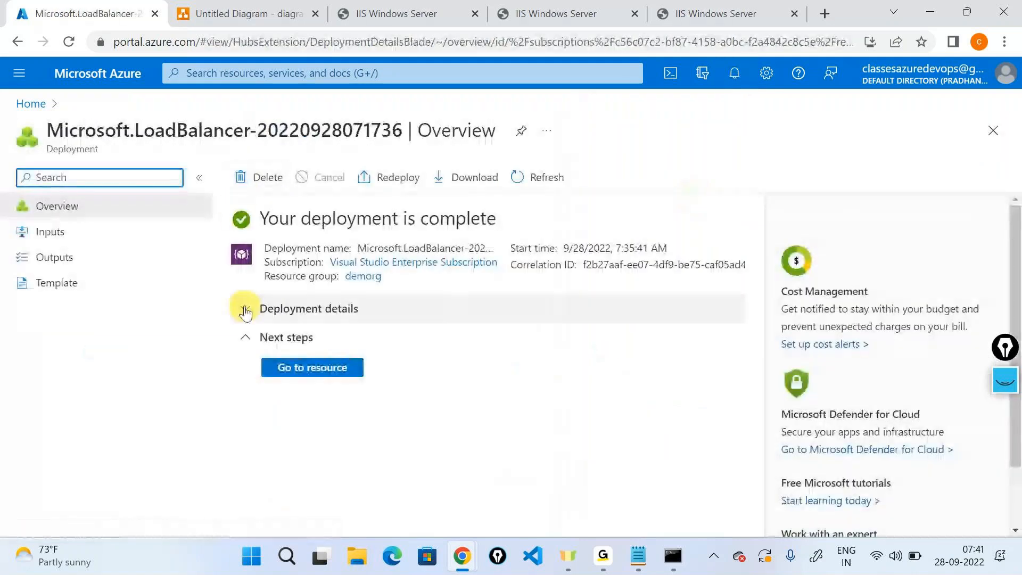
{"action": "left_click", "coordinate": [246, 312]}
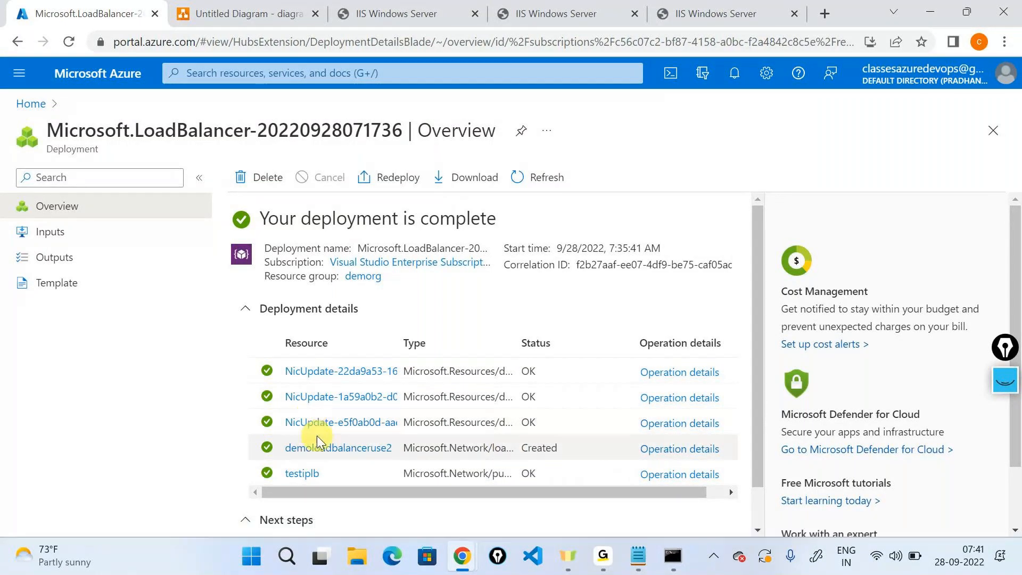
- In the diagram, clear the old pen annotations and draw arrows from the load balancer towards the three virtual machines
{"action": "left_click", "coordinate": [245, 13]}
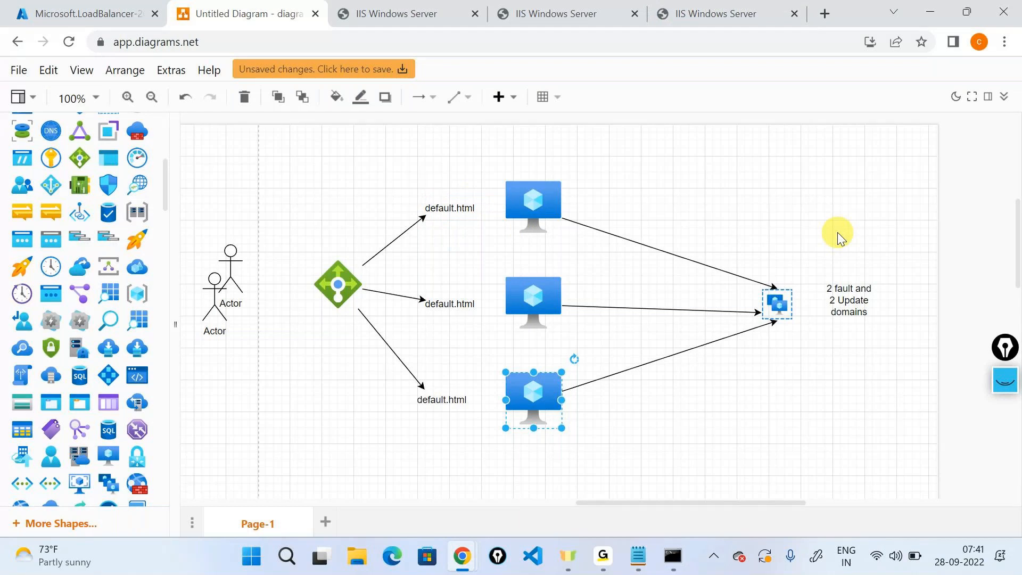
{"action": "left_click", "coordinate": [340, 271]}
{"action": "left_click", "coordinate": [1004, 379]}
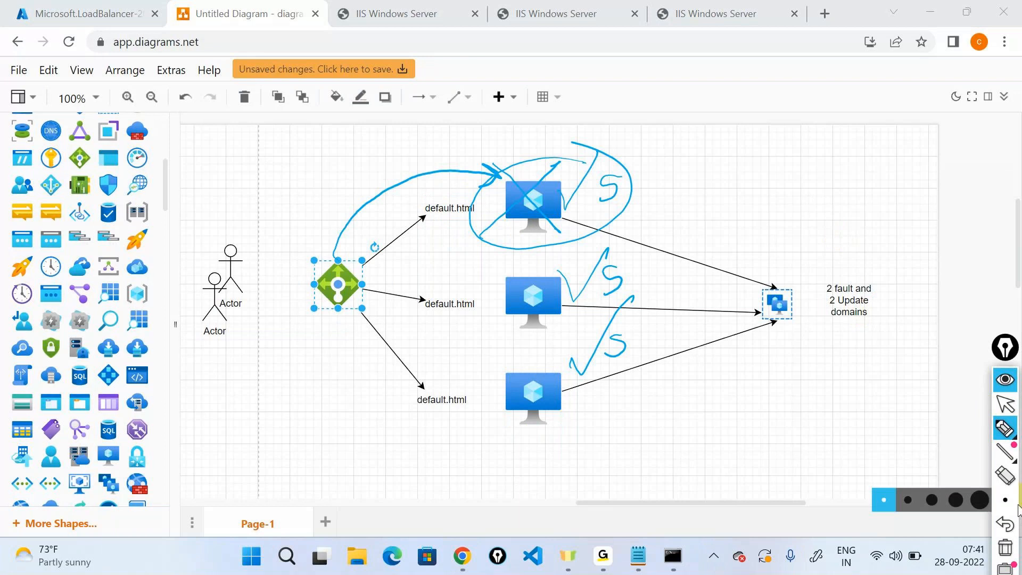
{"action": "left_click", "coordinate": [1005, 549]}
{"action": "left_click_drag", "start_coordinate": [369, 277], "coordinate": [439, 234]}
{"action": "left_click_drag", "start_coordinate": [399, 270], "coordinate": [477, 282]}
{"action": "left_click_drag", "start_coordinate": [390, 317], "coordinate": [456, 382]}
{"action": "left_click_drag", "start_coordinate": [457, 360], "coordinate": [432, 380]}
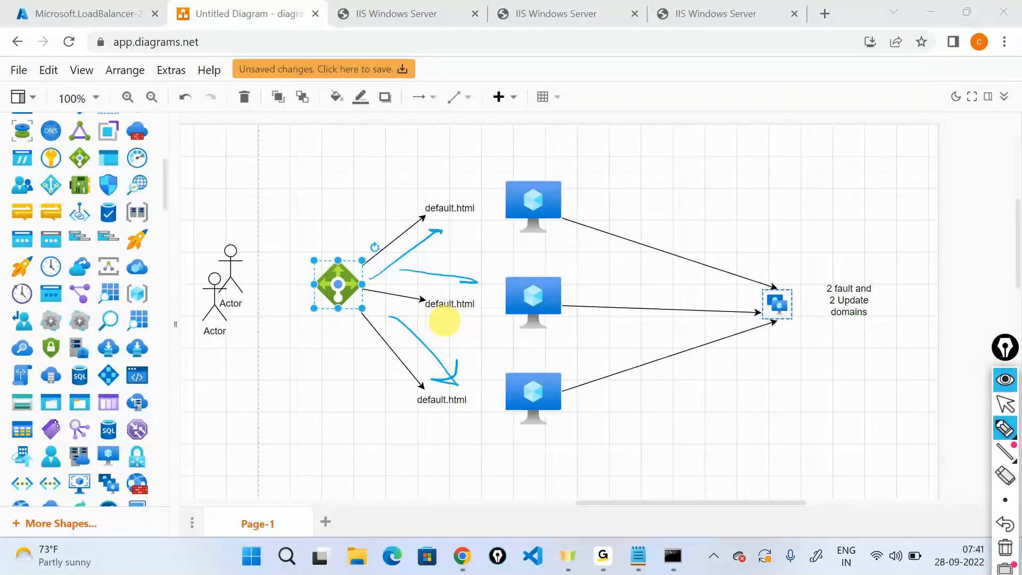
- Annotate the load balancer as "Parent" and the virtual machines as "Child", and draw brackets and an outline around the machines
{"action": "mouse_move", "coordinate": [323, 196]}
{"action": "left_mouse_down"}
{"action": "mouse_move", "coordinate": [327, 239]}
{"action": "mouse_move", "coordinate": [341, 223]}
{"action": "mouse_move", "coordinate": [330, 153]}
{"action": "mouse_move", "coordinate": [333, 163]}
{"action": "mouse_move", "coordinate": [395, 139]}
{"action": "left_mouse_up"}
{"action": "left_click_drag", "start_coordinate": [405, 117], "coordinate": [404, 133]}
{"action": "mouse_move", "coordinate": [531, 134]}
{"action": "left_mouse_down"}
{"action": "mouse_move", "coordinate": [527, 157]}
{"action": "mouse_move", "coordinate": [580, 119]}
{"action": "mouse_move", "coordinate": [665, 389]}
{"action": "left_mouse_up"}
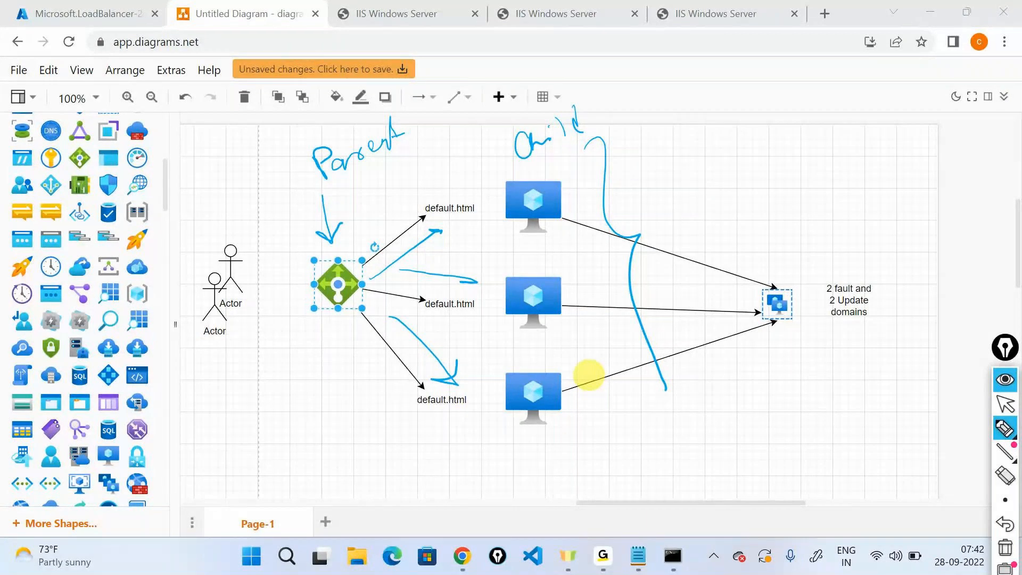
{"action": "mouse_move", "coordinate": [494, 160]}
{"action": "left_mouse_down"}
{"action": "mouse_move", "coordinate": [622, 137]}
{"action": "mouse_move", "coordinate": [480, 453]}
{"action": "left_mouse_up"}
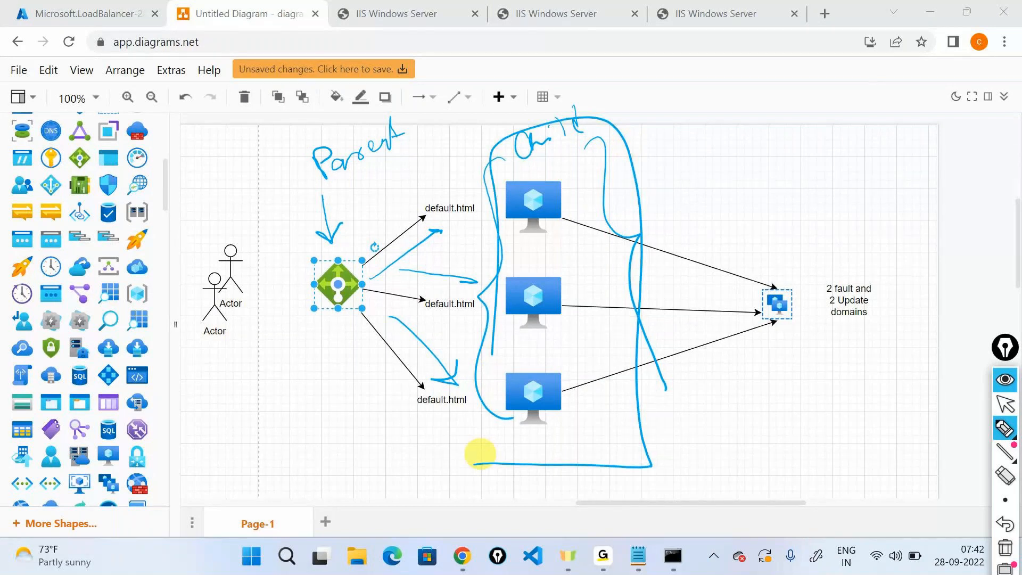
- Write a circled "IP" beside each of the three virtual machines and leave the annotation mode
{"action": "left_click_drag", "start_coordinate": [673, 185], "coordinate": [677, 221]}
{"action": "left_click_drag", "start_coordinate": [686, 210], "coordinate": [684, 200]}
{"action": "mouse_move", "coordinate": [673, 280]}
{"action": "left_mouse_down"}
{"action": "mouse_move", "coordinate": [684, 273]}
{"action": "mouse_move", "coordinate": [673, 292]}
{"action": "mouse_move", "coordinate": [697, 311]}
{"action": "mouse_move", "coordinate": [688, 297]}
{"action": "left_mouse_up"}
{"action": "left_click_drag", "start_coordinate": [693, 368], "coordinate": [706, 407]}
{"action": "left_click_drag", "start_coordinate": [708, 372], "coordinate": [718, 368]}
{"action": "left_click_drag", "start_coordinate": [691, 268], "coordinate": [686, 267]}
{"action": "left_click_drag", "start_coordinate": [646, 155], "coordinate": [668, 166]}
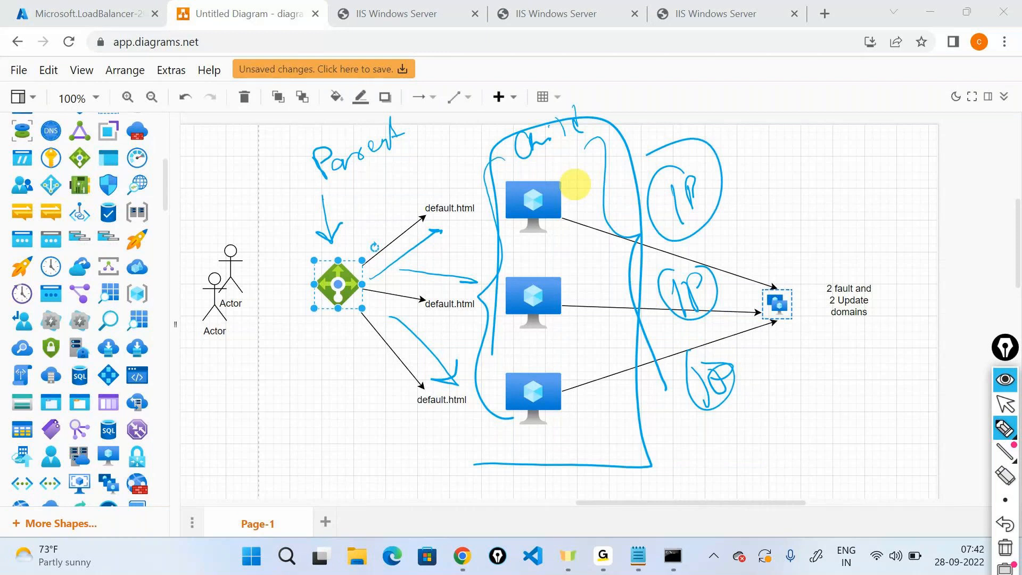
{"action": "left_click", "coordinate": [1004, 380]}
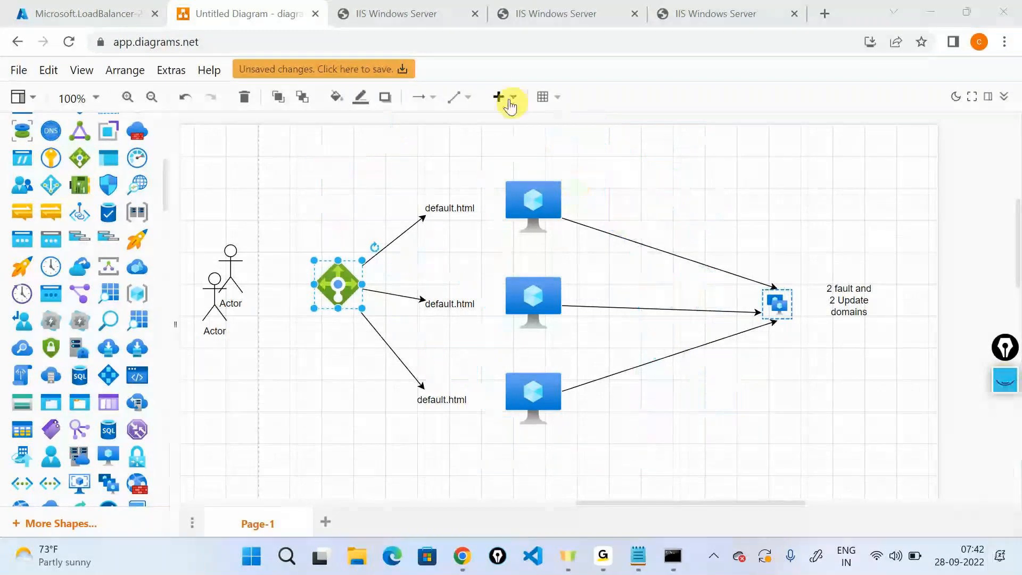
- Close the three IIS Windows Server pages and return to the load balancer deployment in the Azure portal
{"action": "left_click", "coordinate": [475, 13]}
{"action": "left_click", "coordinate": [475, 13]}
{"action": "left_click", "coordinate": [475, 13]}
{"action": "left_click", "coordinate": [96, 13]}
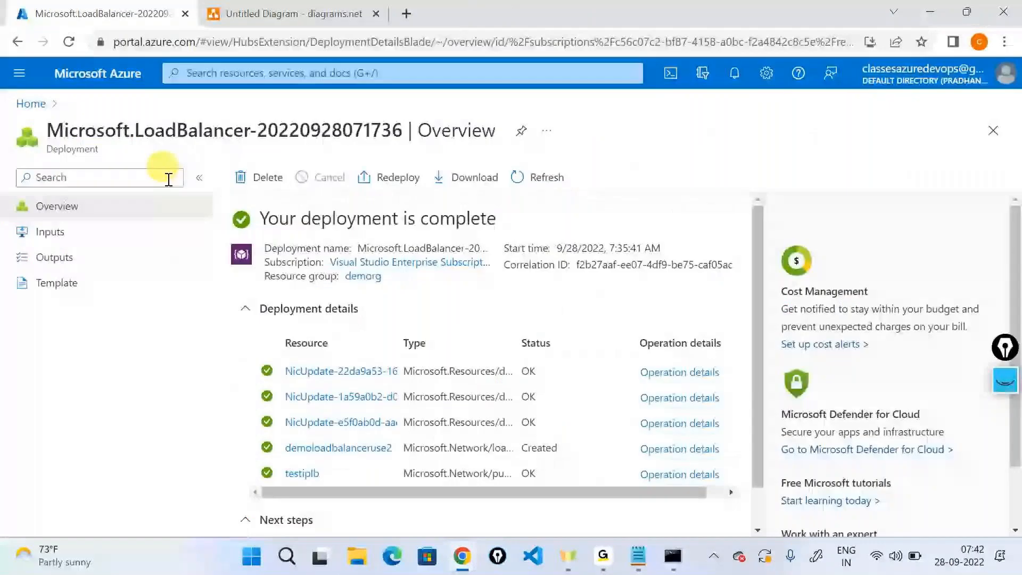
- Open the frontend IP configuration of demoloadbalanceruse2 and copy the IP address of loadbalancerip
{"action": "scroll", "coordinate": [266, 373], "scroll_direction": "down", "scroll_amount": 1}
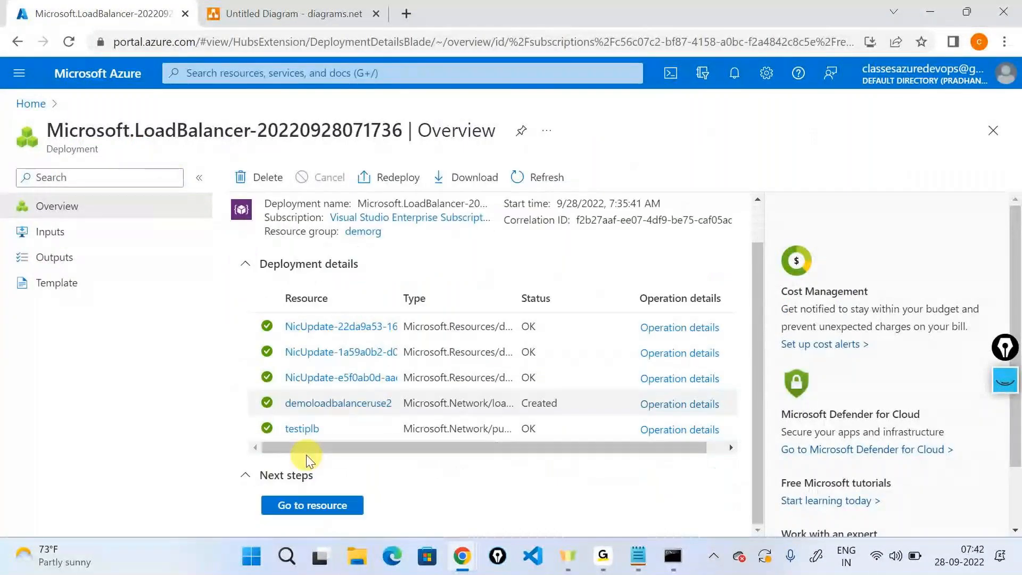
{"action": "left_click", "coordinate": [330, 401]}
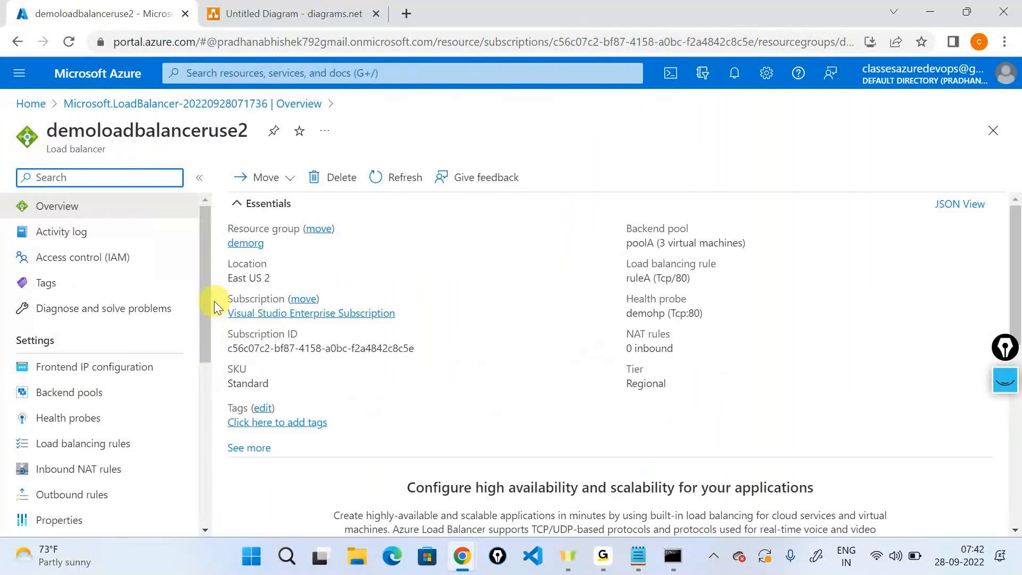
{"action": "left_click", "coordinate": [94, 366]}
{"action": "left_click_drag", "start_coordinate": [486, 274], "coordinate": [540, 282]}
{"action": "key", "text": "ctrl+c"}
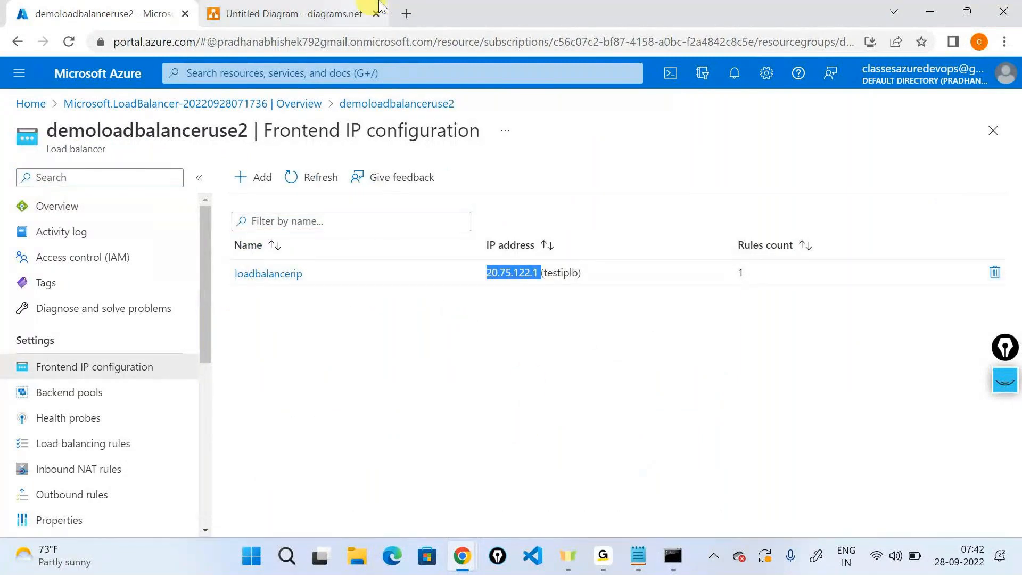
- Open the load balancer's copied frontend IP, 20.75.122.1, in a new browser tab
{"action": "left_click", "coordinate": [406, 13]}
{"action": "key", "text": "ctrl+v"}
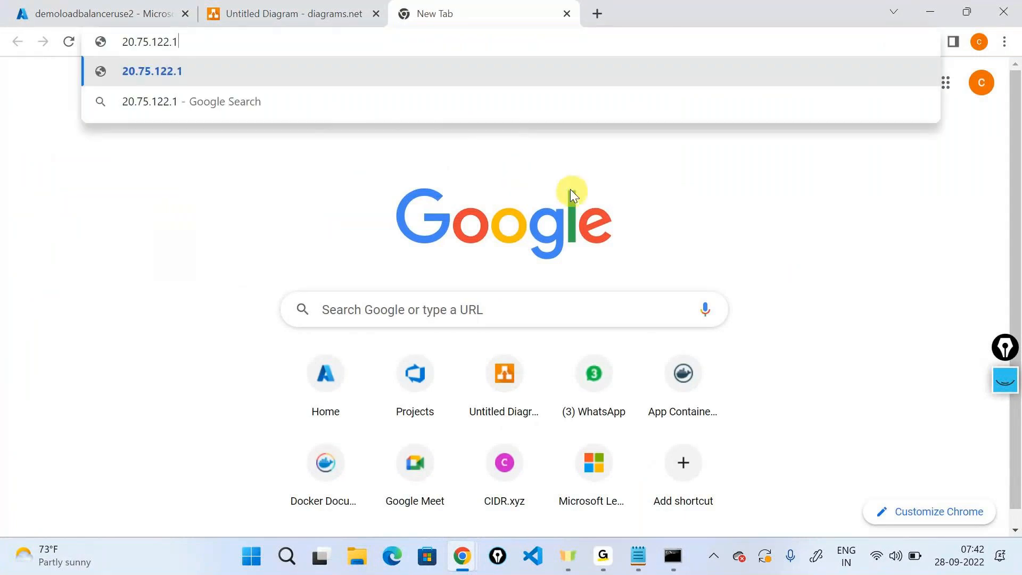
{"action": "key", "text": "Return"}
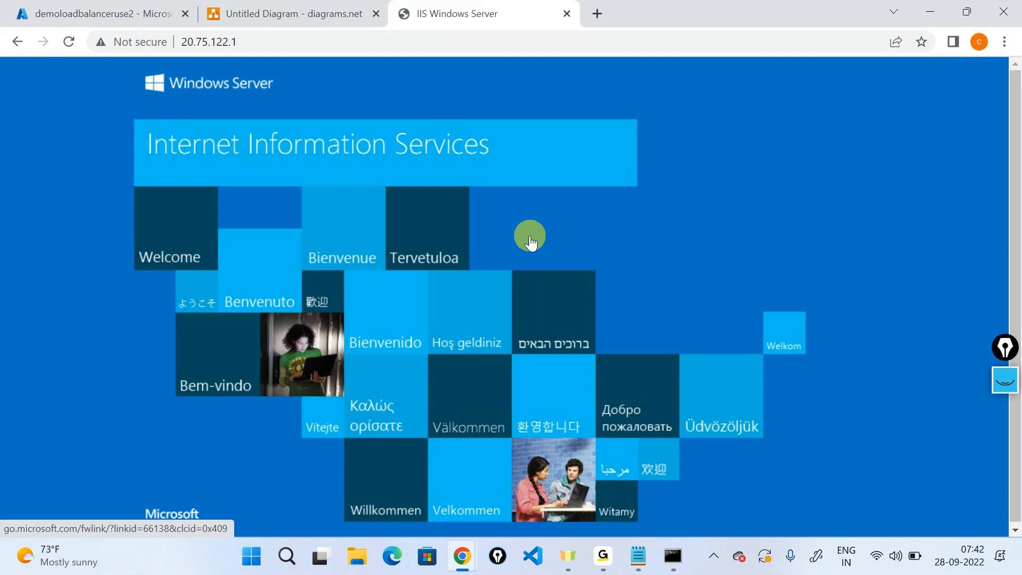
- Extend the address to 20.75.122.1/default.html and load that page through the load balancer
{"action": "left_click", "coordinate": [333, 34]}
{"action": "left_click", "coordinate": [338, 36]}
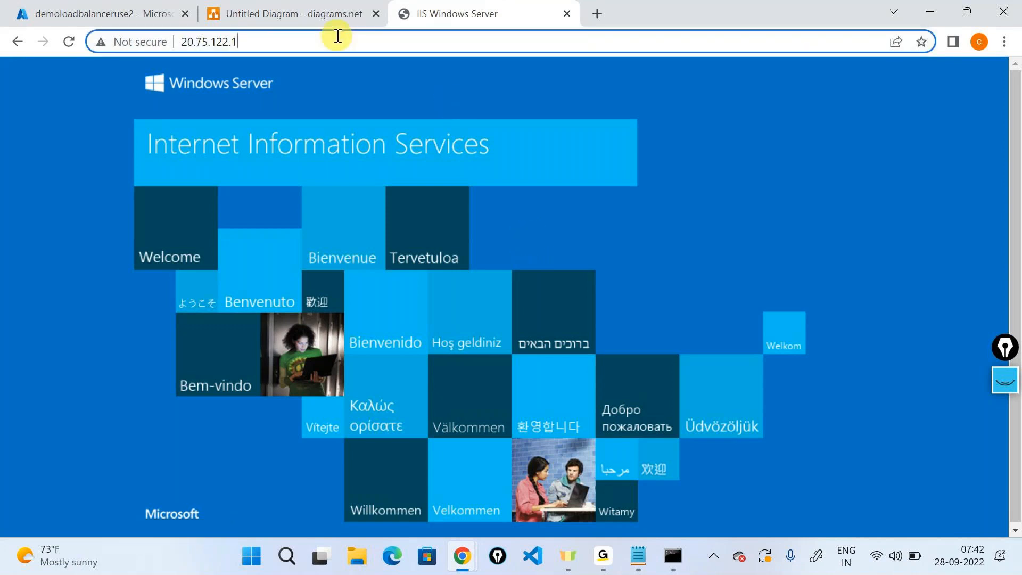
{"action": "type", "text": "/default"}
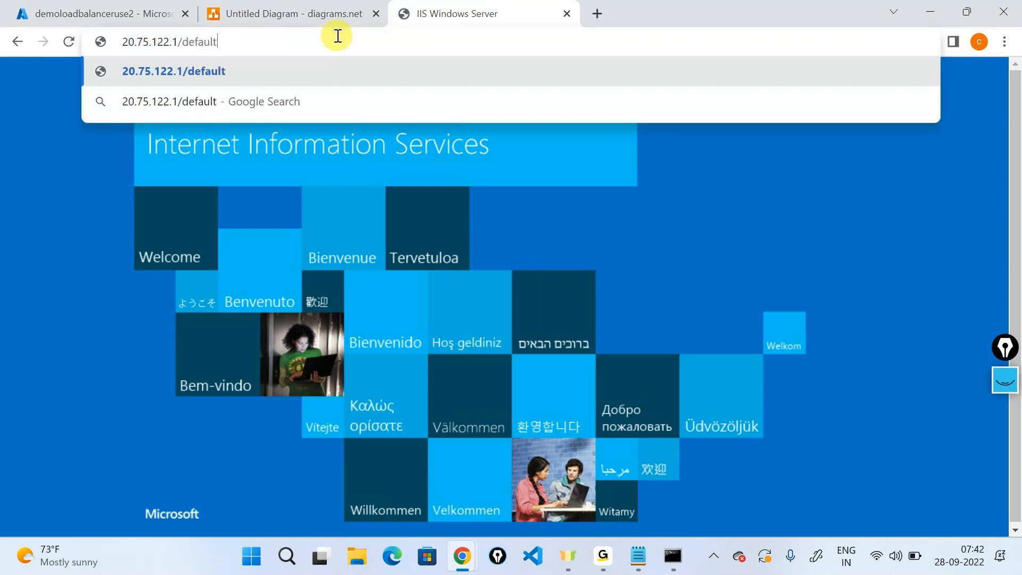
{"action": "type", "text": ".html"}
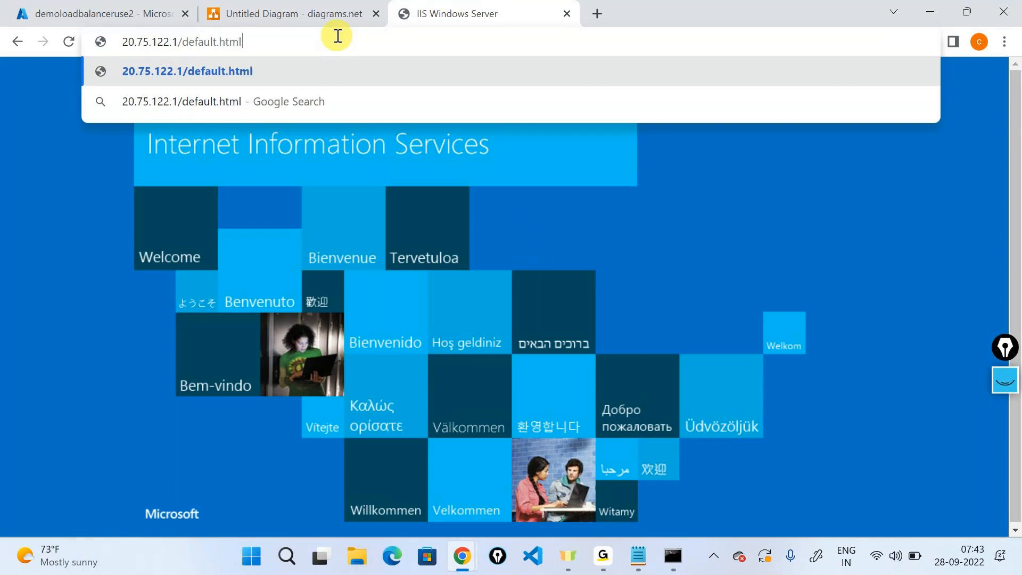
{"action": "key", "text": "Return"}
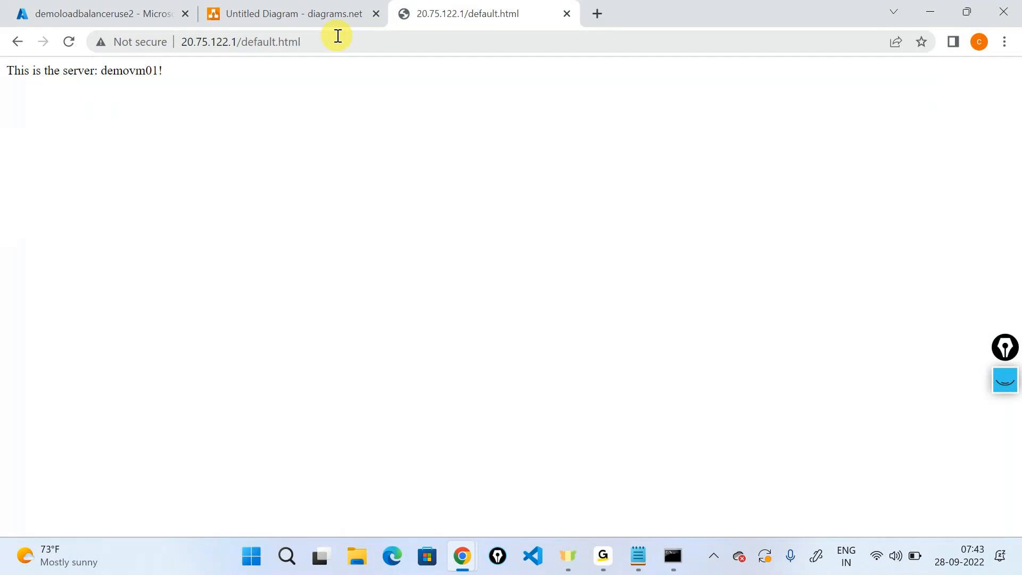
{"action": "left_click", "coordinate": [338, 36]}
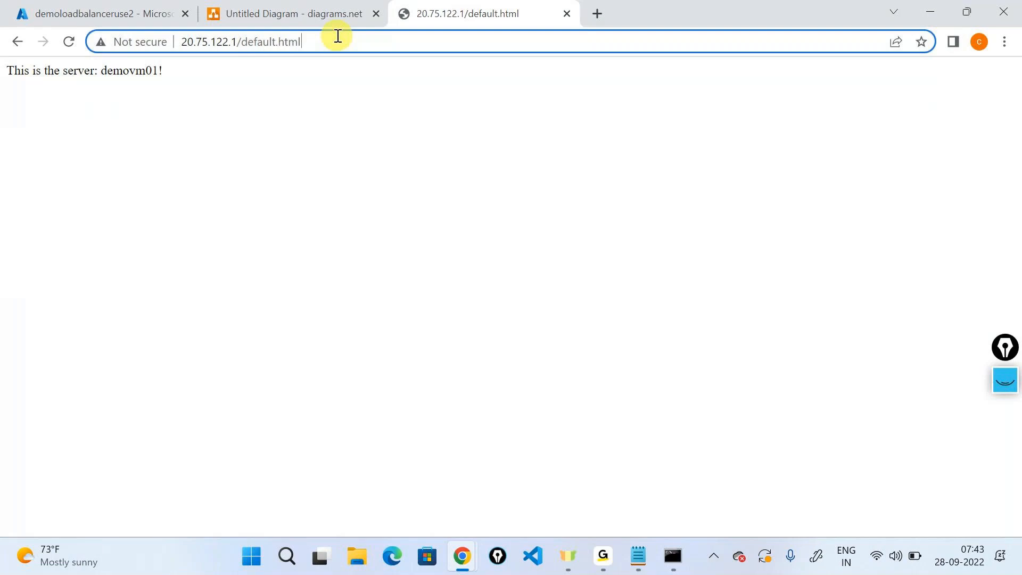
{"action": "left_click", "coordinate": [114, 4]}
{"action": "left_click", "coordinate": [39, 117]}
{"action": "left_click", "coordinate": [442, 13]}
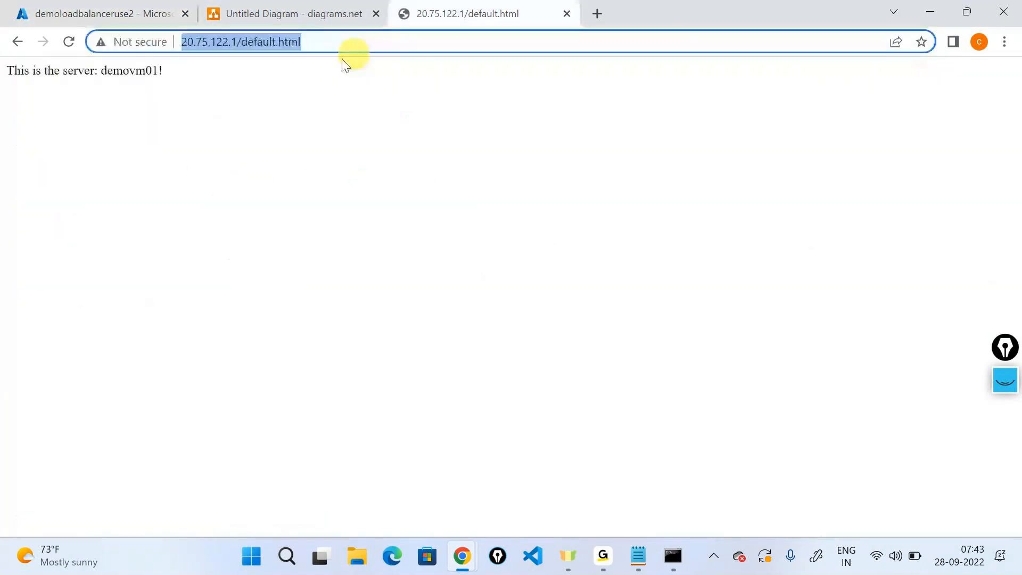
{"action": "left_click", "coordinate": [603, 555]}
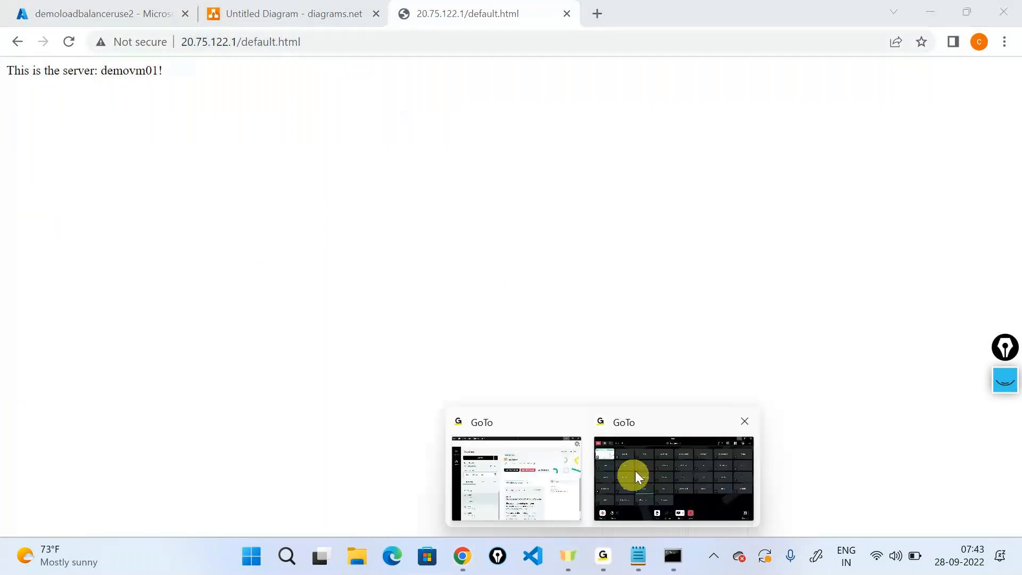
{"action": "left_click", "coordinate": [637, 462]}
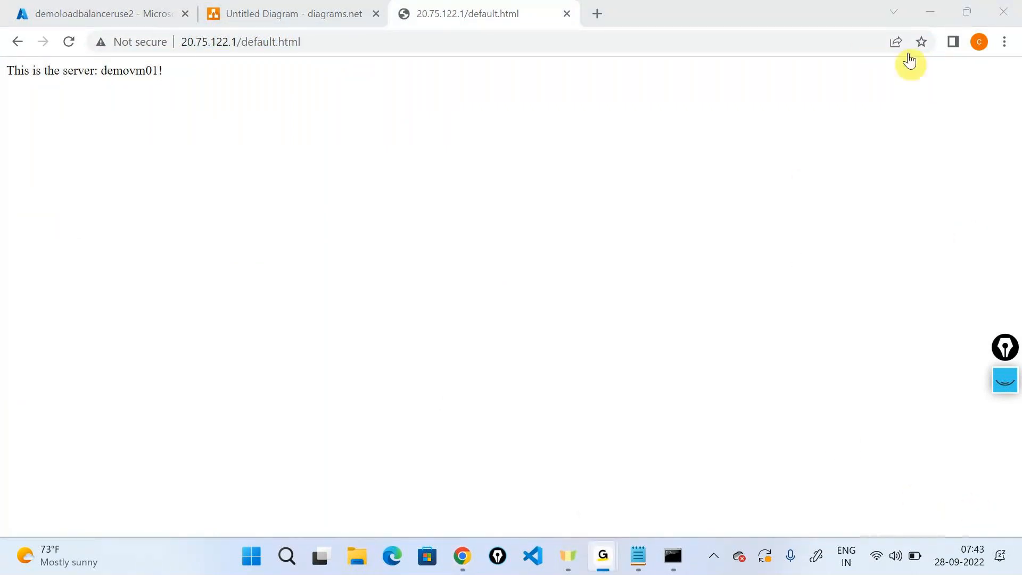
{"action": "left_click", "coordinate": [922, 6]}
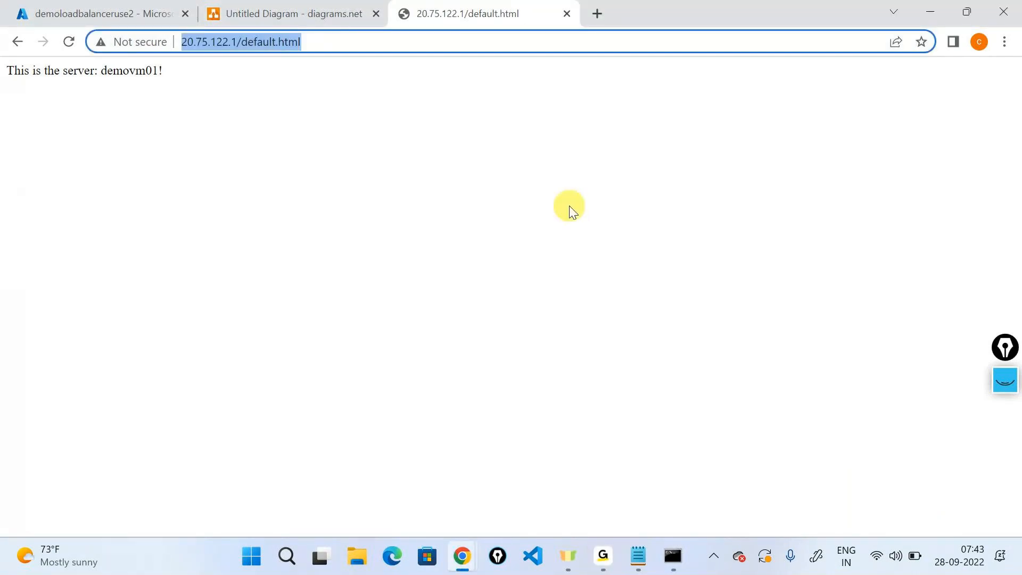
{"action": "left_click", "coordinate": [337, 49]}
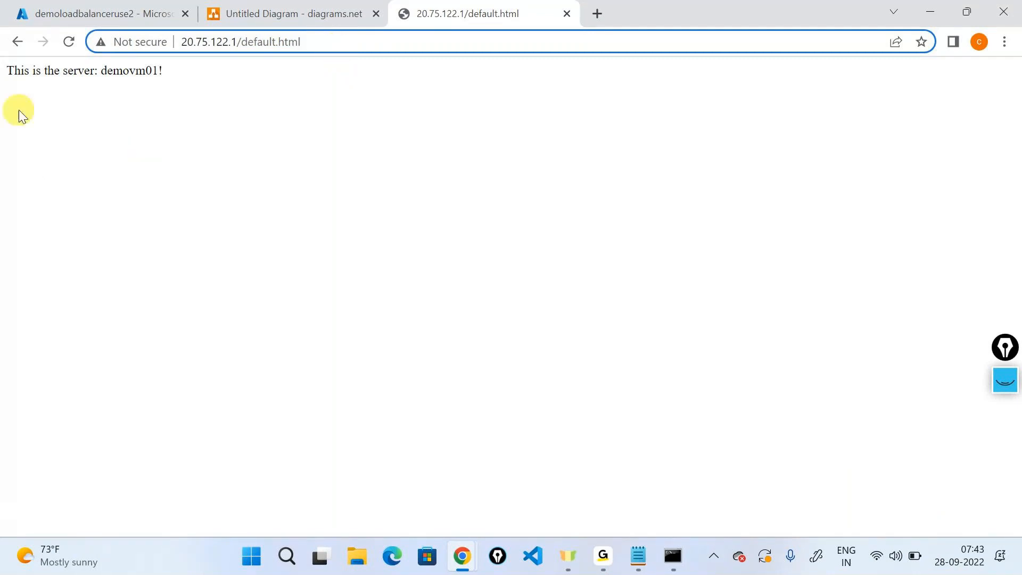
{"action": "left_click", "coordinate": [89, 97]}
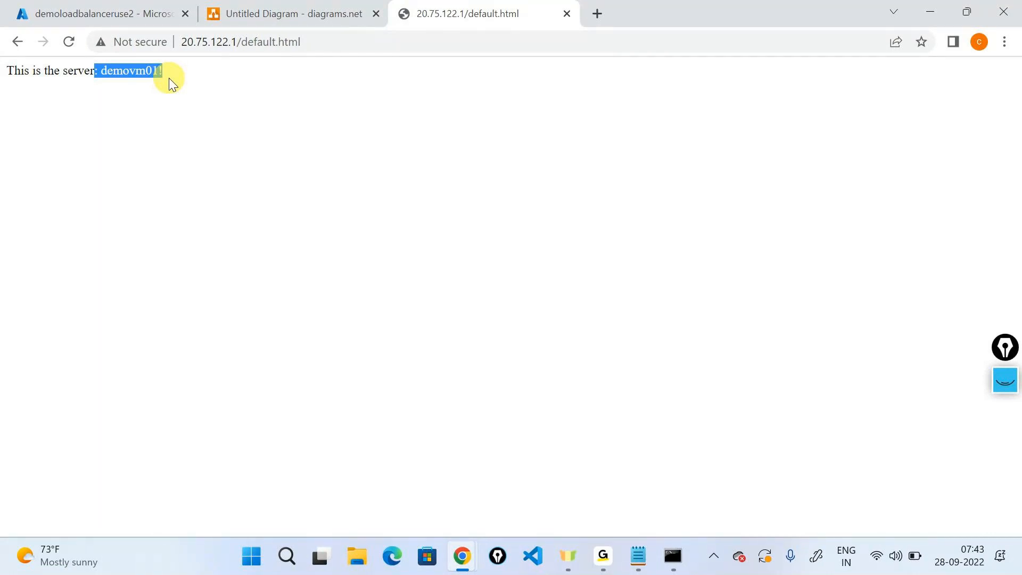
{"action": "left_click", "coordinate": [168, 77]}
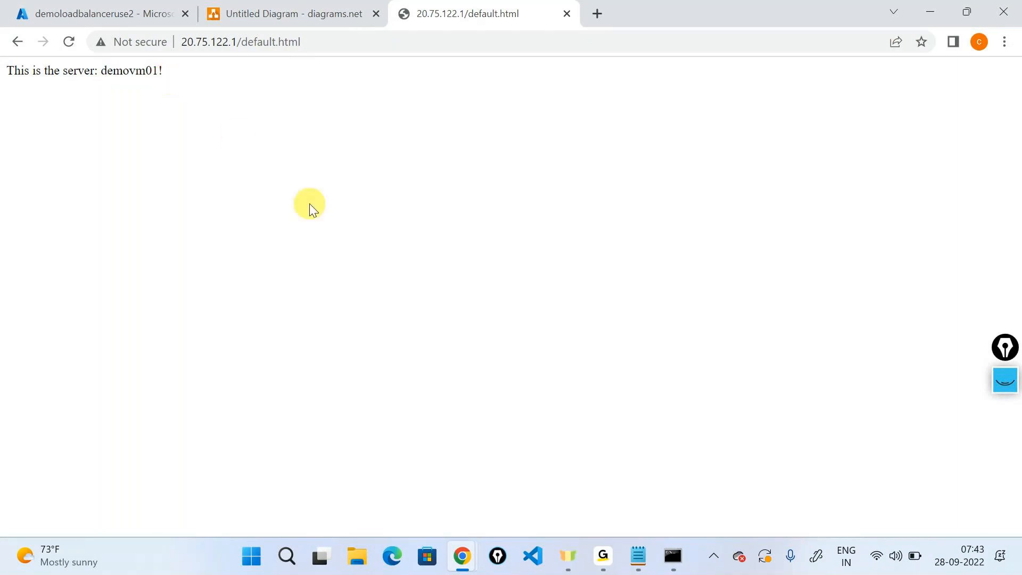
- In the diagram, clear the old annotations and draw three freehand arrows from the load balancer towards the virtual machines
{"action": "left_click", "coordinate": [280, 12]}
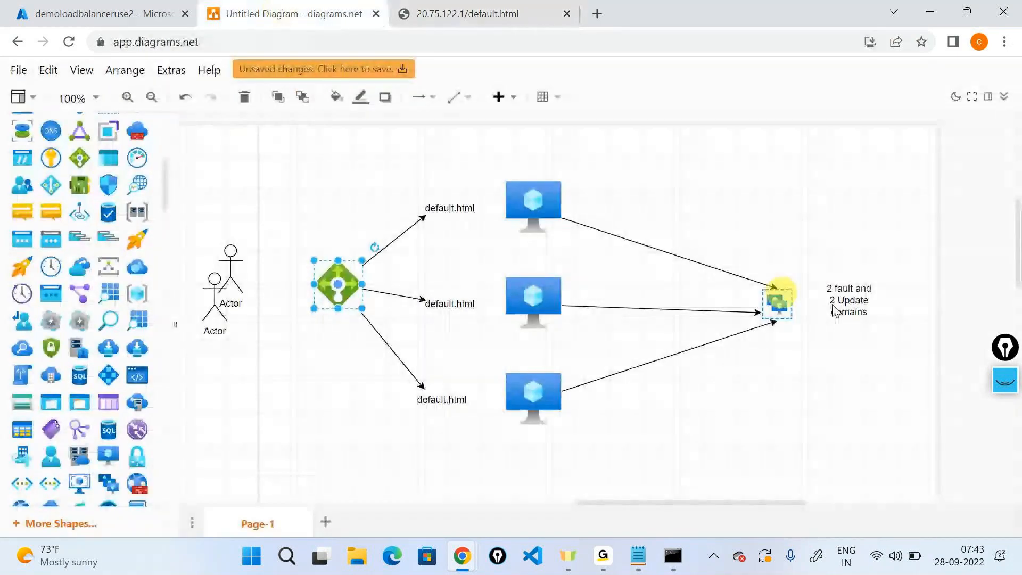
{"action": "left_click", "coordinate": [999, 384]}
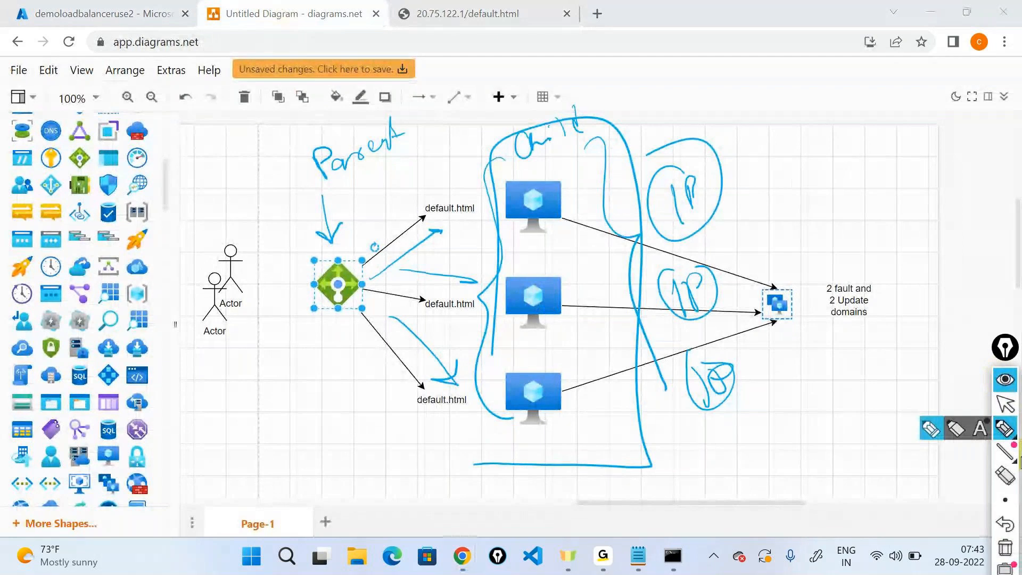
{"action": "left_click", "coordinate": [1009, 520]}
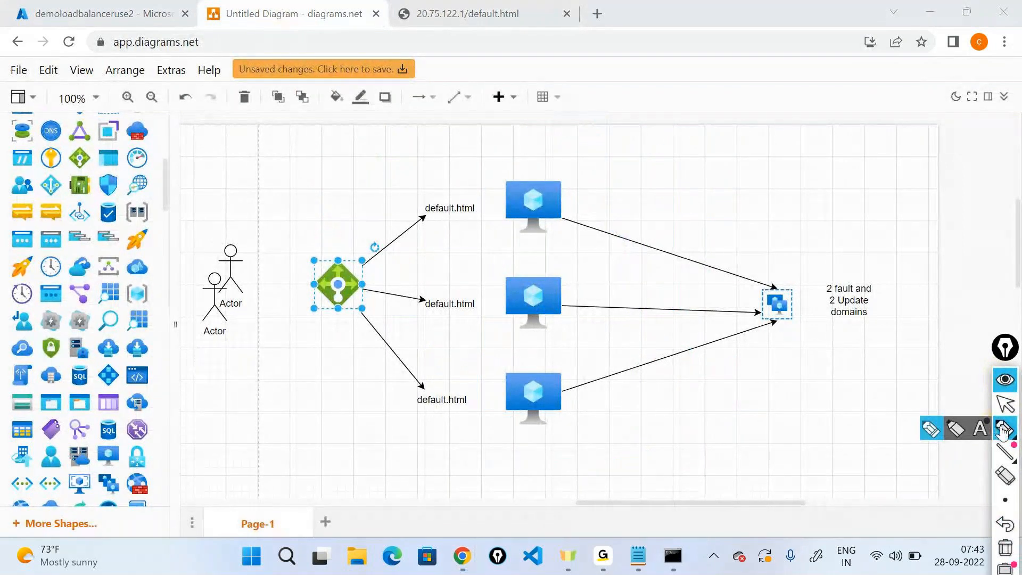
{"action": "mouse_move", "coordinate": [376, 282]}
{"action": "left_mouse_down"}
{"action": "mouse_move", "coordinate": [450, 231]}
{"action": "mouse_move", "coordinate": [482, 244]}
{"action": "left_mouse_up"}
{"action": "left_click_drag", "start_coordinate": [389, 320], "coordinate": [431, 341]}
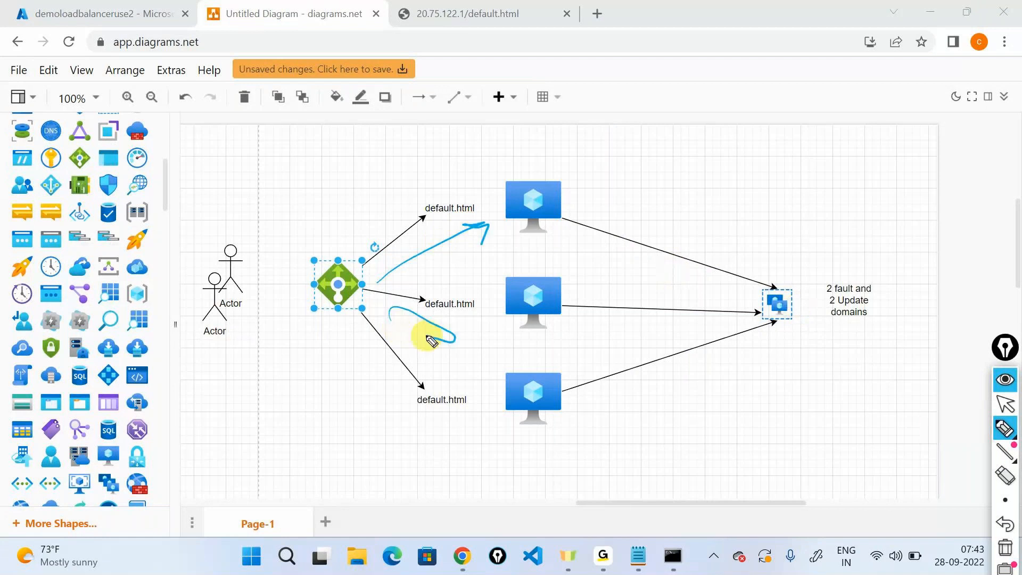
{"action": "left_click_drag", "start_coordinate": [357, 345], "coordinate": [430, 419]}
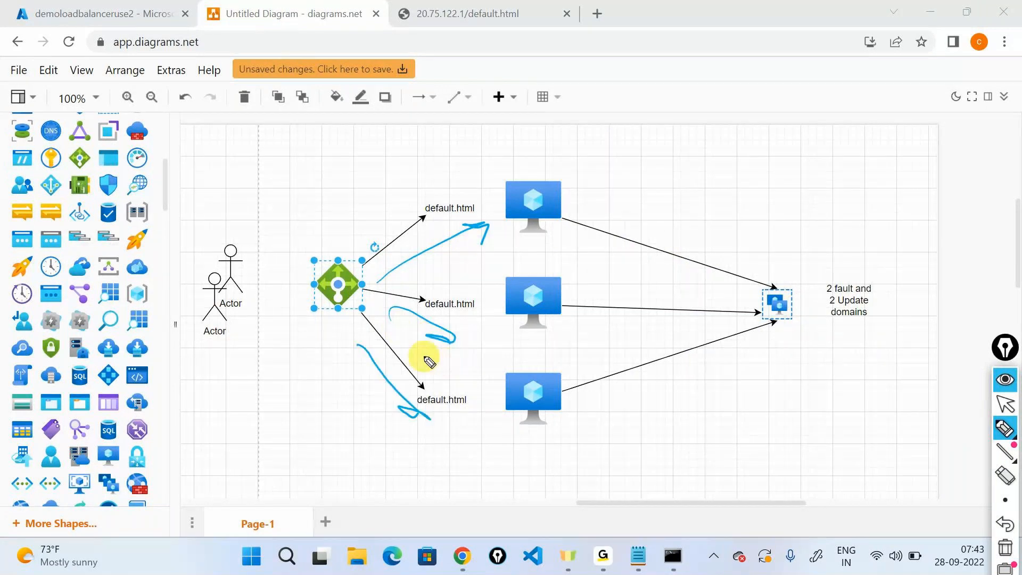
- Number the requests beside the virtual machines: 1 and 4 for the upper, 2 and 5 for the middle, 3 and 6 for the lower
{"action": "left_click_drag", "start_coordinate": [600, 196], "coordinate": [604, 206]}
{"action": "left_click_drag", "start_coordinate": [596, 282], "coordinate": [620, 287]}
{"action": "left_click_drag", "start_coordinate": [601, 353], "coordinate": [602, 373]}
{"action": "left_click_drag", "start_coordinate": [628, 192], "coordinate": [647, 220]}
{"action": "left_click_drag", "start_coordinate": [653, 280], "coordinate": [643, 296]}
{"action": "left_click_drag", "start_coordinate": [656, 339], "coordinate": [658, 354]}
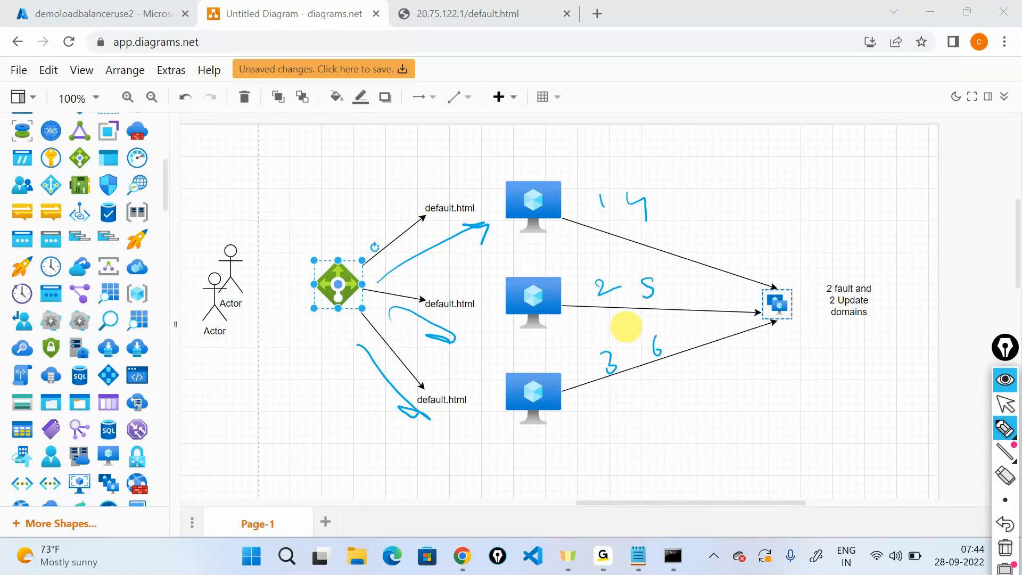
- Draw a curly bracket around the request numbers and write an underlined "Round-Robin" beside it
{"action": "mouse_move", "coordinate": [638, 158]}
{"action": "left_mouse_down"}
{"action": "mouse_move", "coordinate": [672, 278]}
{"action": "mouse_move", "coordinate": [681, 436]}
{"action": "left_mouse_up"}
{"action": "mouse_move", "coordinate": [707, 186]}
{"action": "left_mouse_down"}
{"action": "mouse_move", "coordinate": [766, 206]}
{"action": "mouse_move", "coordinate": [844, 206]}
{"action": "mouse_move", "coordinate": [849, 187]}
{"action": "mouse_move", "coordinate": [926, 181]}
{"action": "left_mouse_up"}
{"action": "left_click_drag", "start_coordinate": [718, 244], "coordinate": [968, 223]}
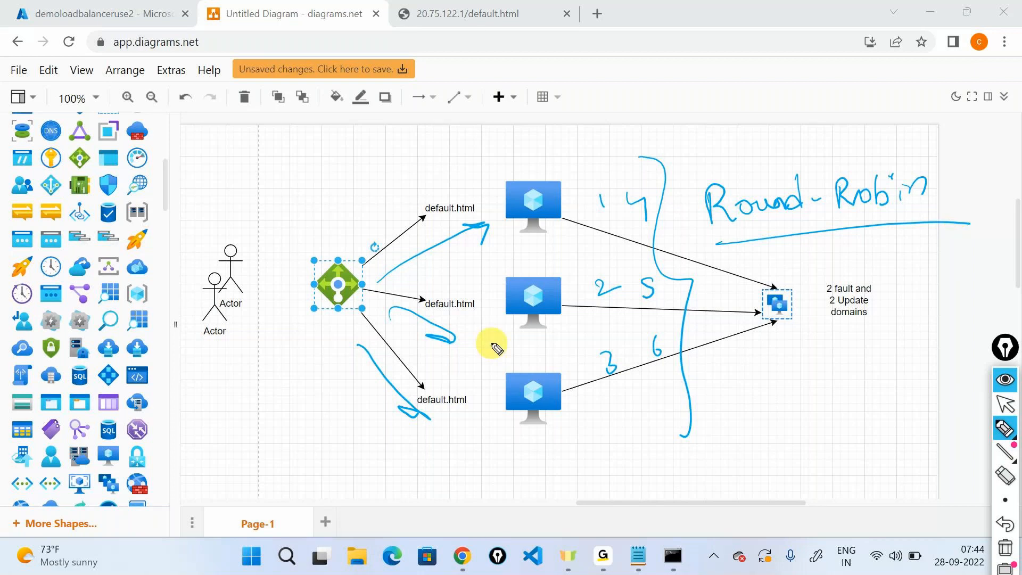
- Cross out the middle virtual machine and leave the annotation mode
{"action": "left_click_drag", "start_coordinate": [491, 343], "coordinate": [590, 276]}
{"action": "left_click_drag", "start_coordinate": [490, 271], "coordinate": [580, 365]}
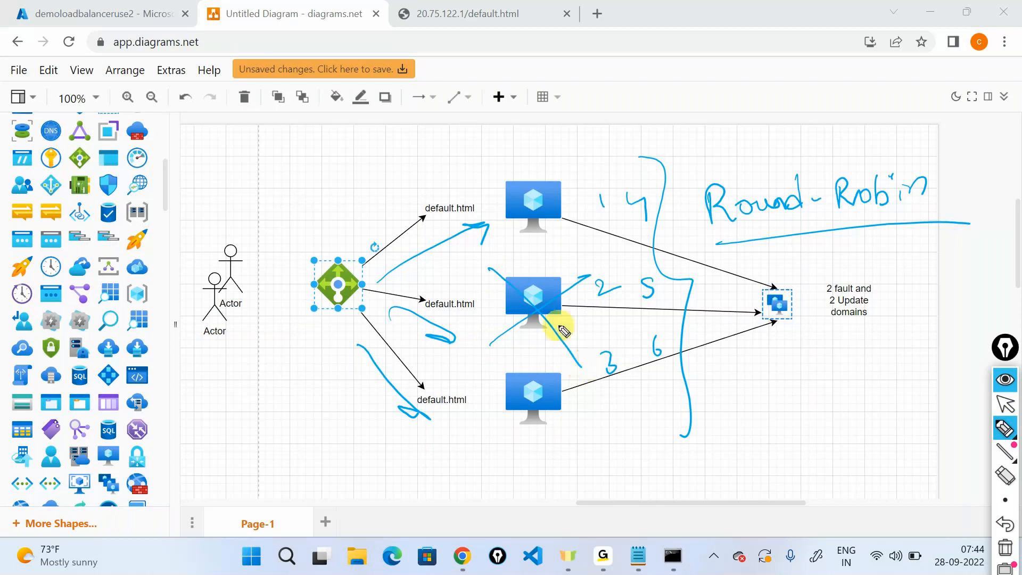
{"action": "left_click", "coordinate": [1004, 379]}
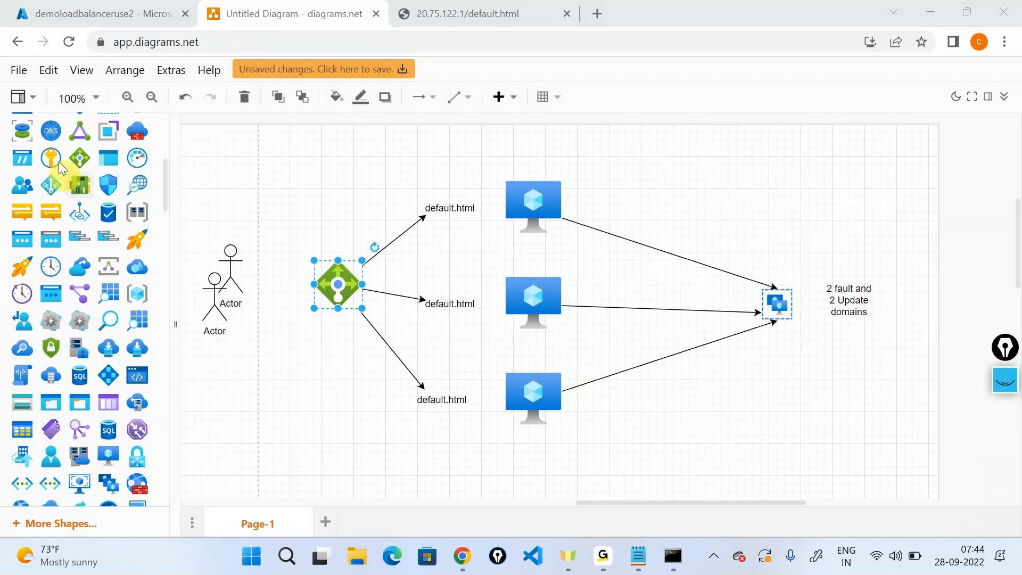
- Stop the virtual machine demovm01 in the Azure portal and check its status in the overview
{"action": "left_click", "coordinate": [450, 4]}
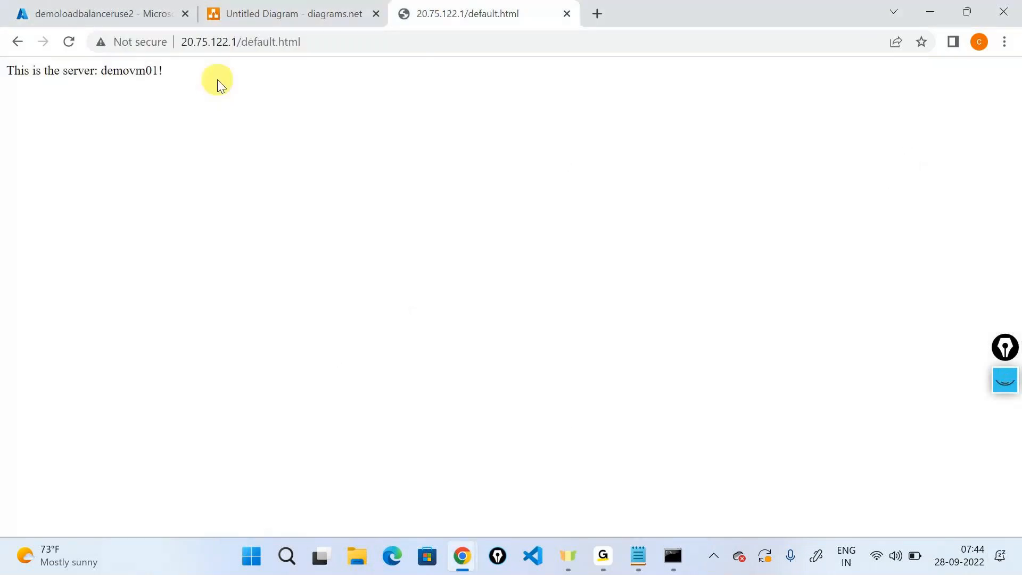
{"action": "left_click", "coordinate": [50, 8]}
{"action": "left_click", "coordinate": [33, 104]}
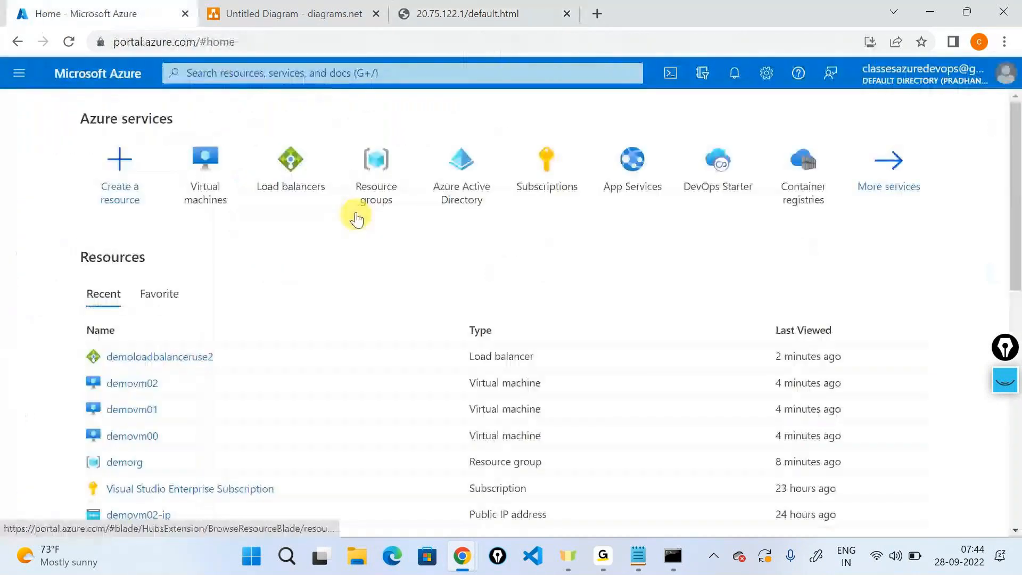
{"action": "left_click", "coordinate": [239, 166]}
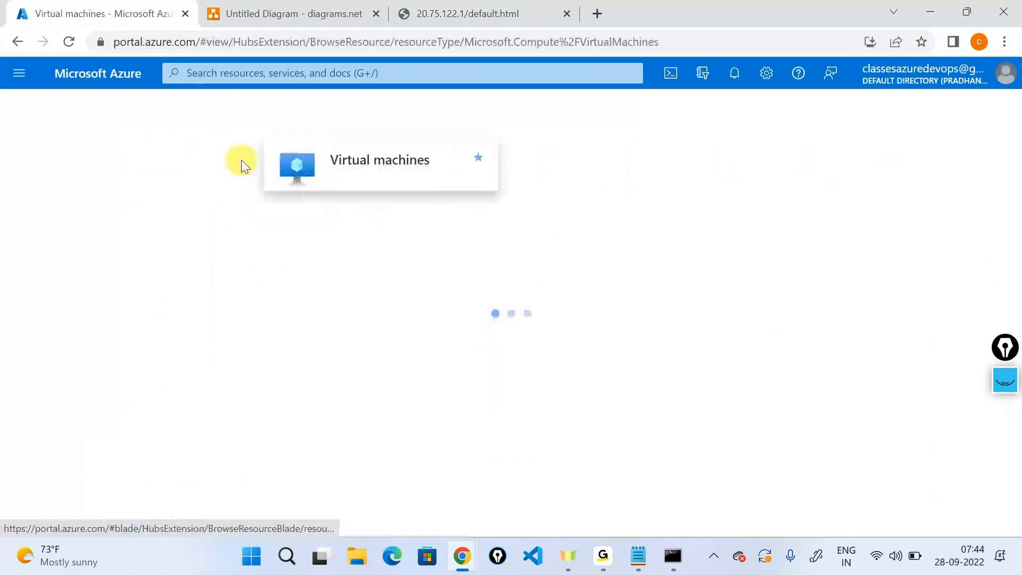
{"action": "left_click", "coordinate": [100, 326]}
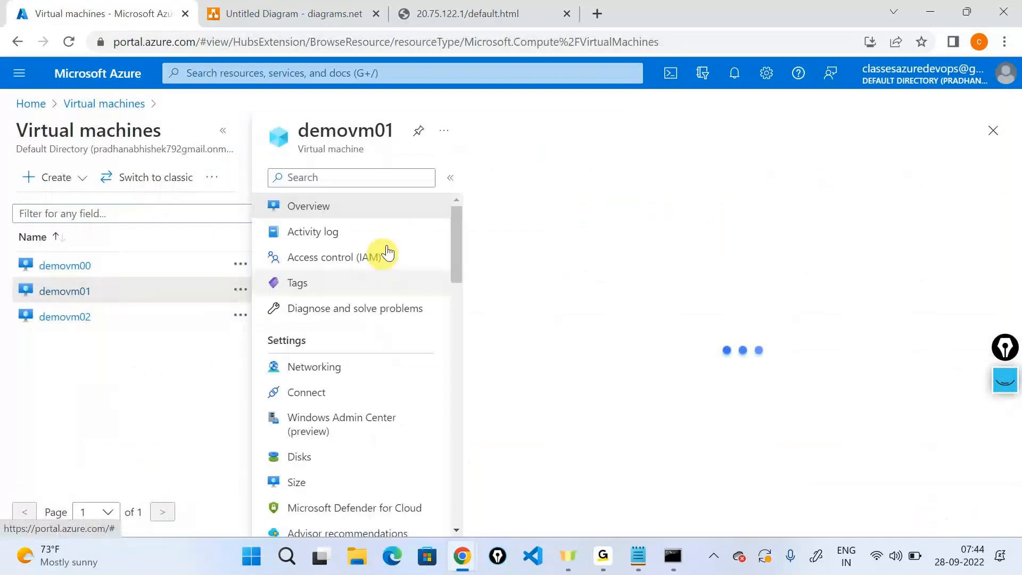
{"action": "left_click", "coordinate": [707, 177]}
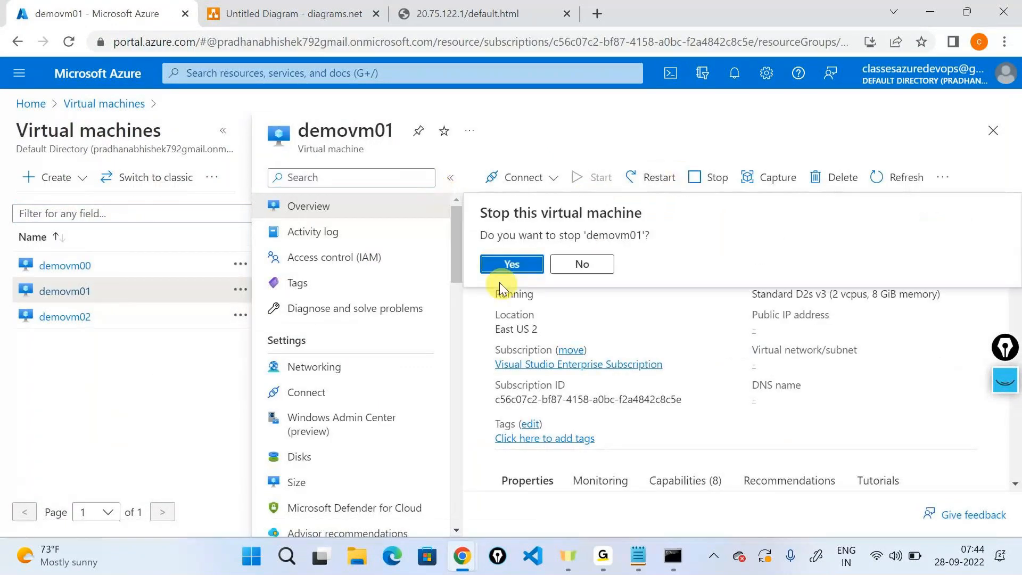
{"action": "left_click", "coordinate": [490, 265]}
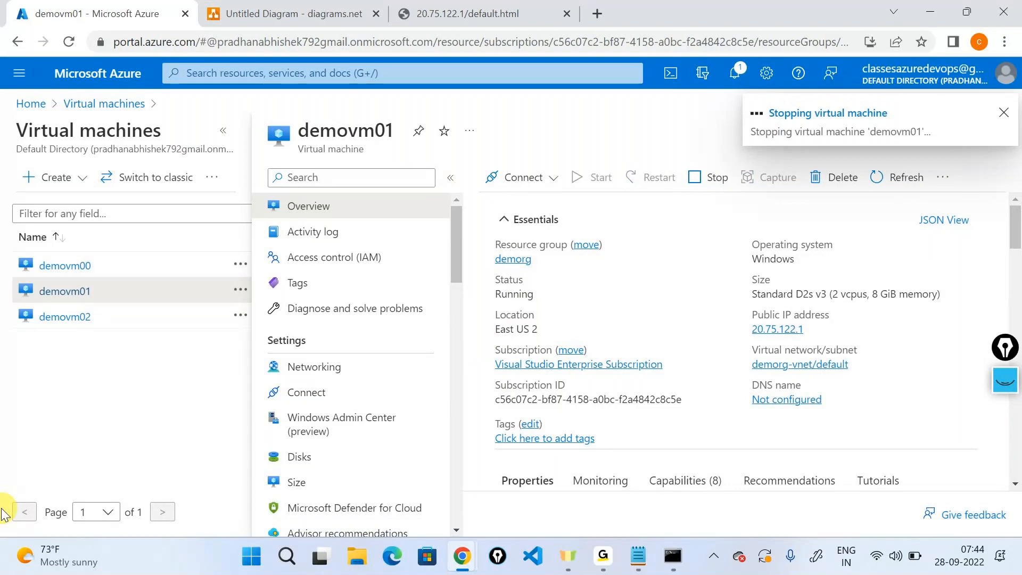
{"action": "left_click_drag", "start_coordinate": [512, 308], "coordinate": [599, 305]}
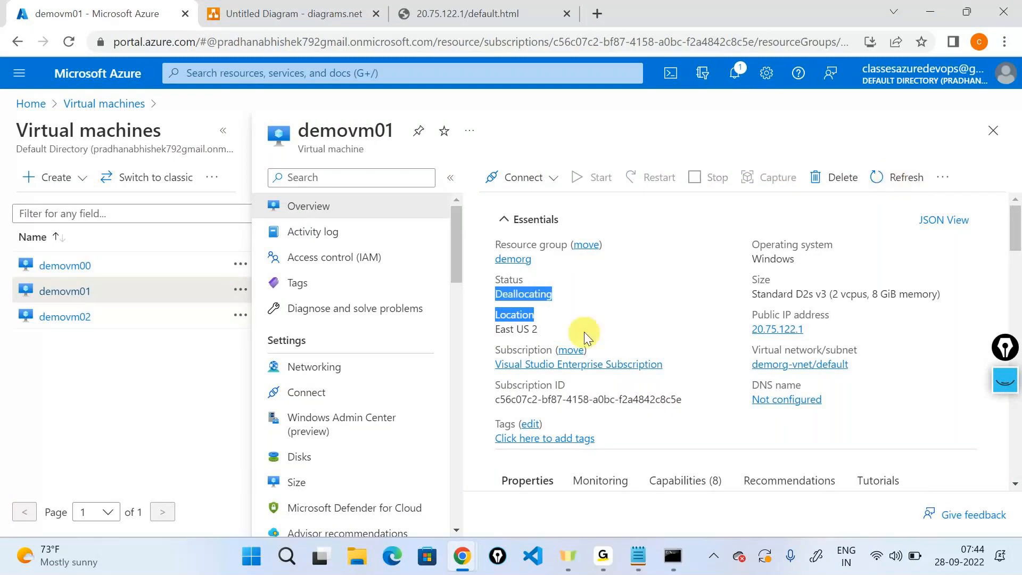
- Reload 20.75.122.1/default.html to check which server responds while demovm01 is being stopped
{"action": "left_click", "coordinate": [463, 13]}
{"action": "left_click", "coordinate": [319, 42]}
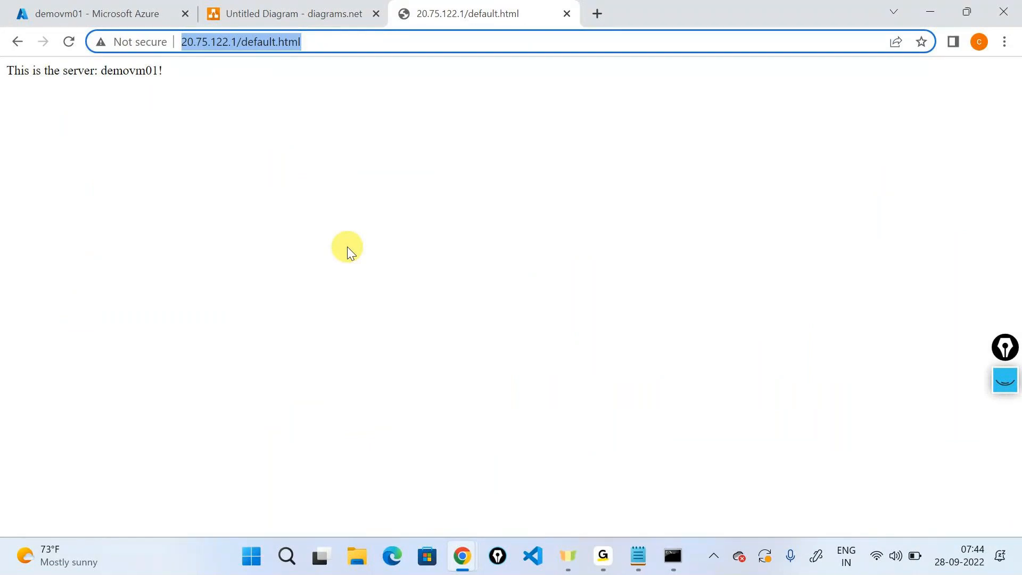
{"action": "key", "text": "Return"}
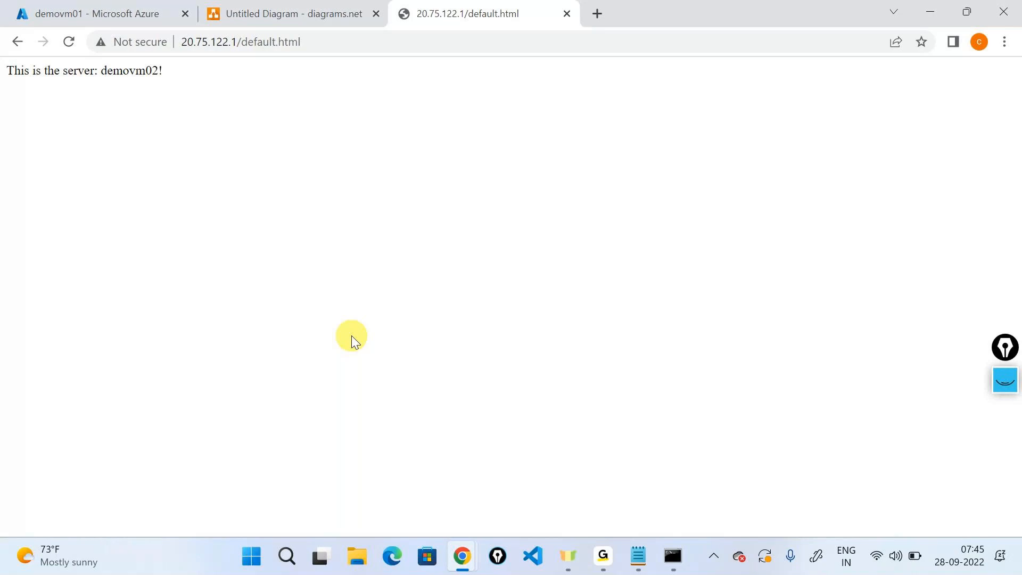
- Copy the address 20.75.122.1/default.html and load it in a new incognito window
{"action": "left_click", "coordinate": [387, 49]}
{"action": "key", "text": "ctrl+c"}
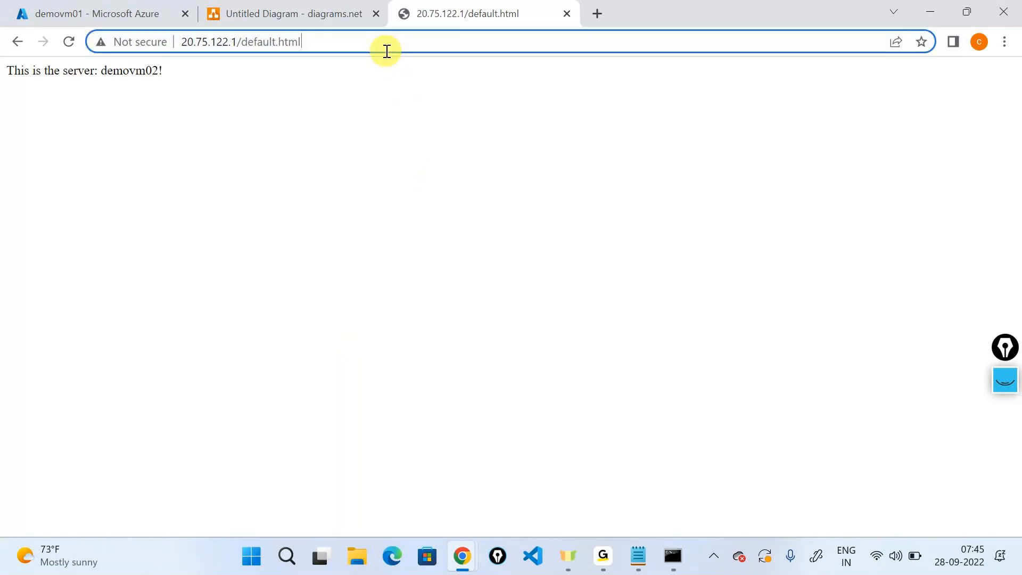
{"action": "left_click", "coordinate": [1005, 41]}
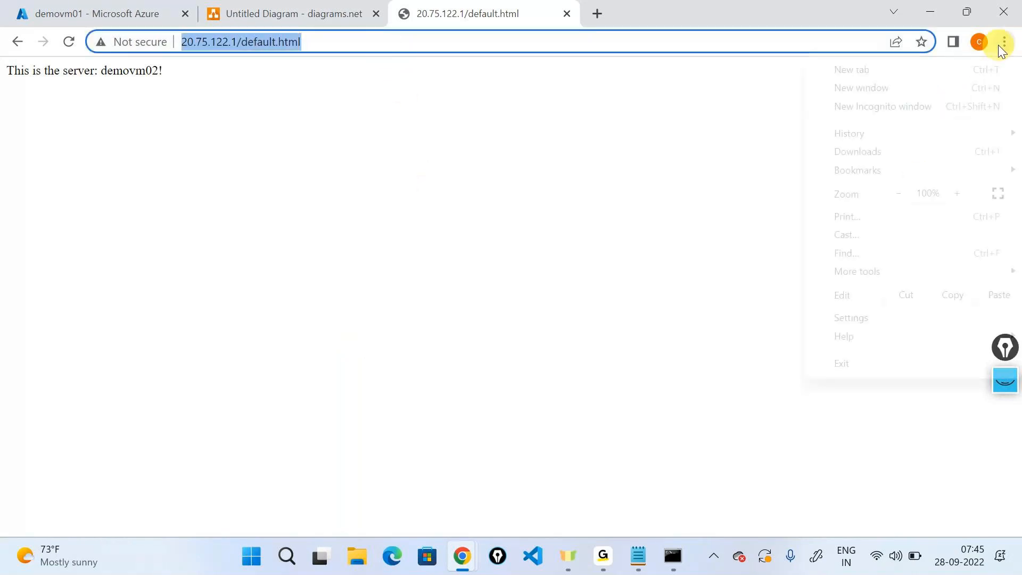
{"action": "left_click", "coordinate": [926, 105]}
{"action": "key", "text": "ctrl+v"}
{"action": "key", "text": "Return"}
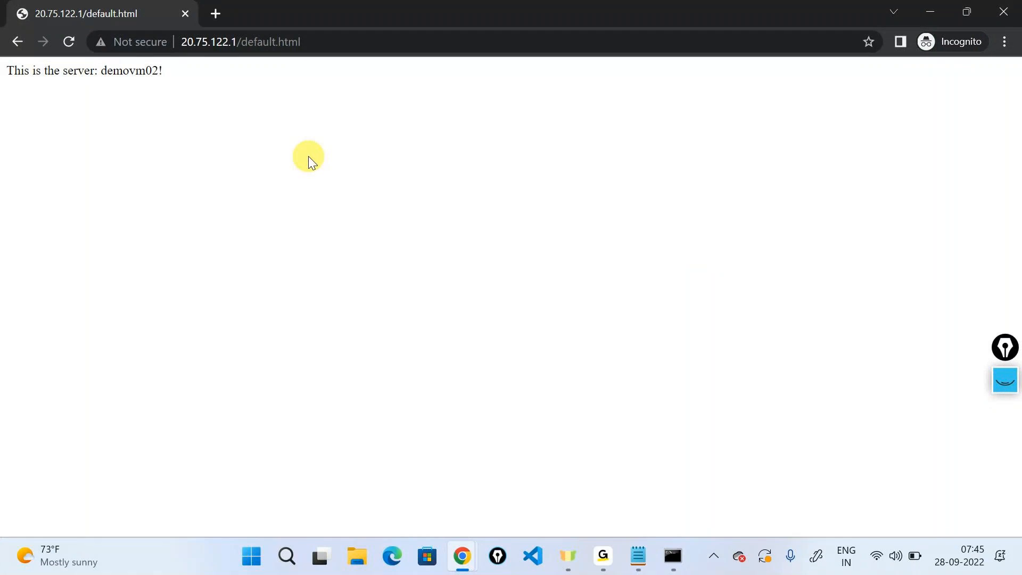
- Load 20.75.122.1/default.html in Microsoft Edge to check which server responds, and return to the Chrome window
{"action": "left_click", "coordinate": [926, 7]}
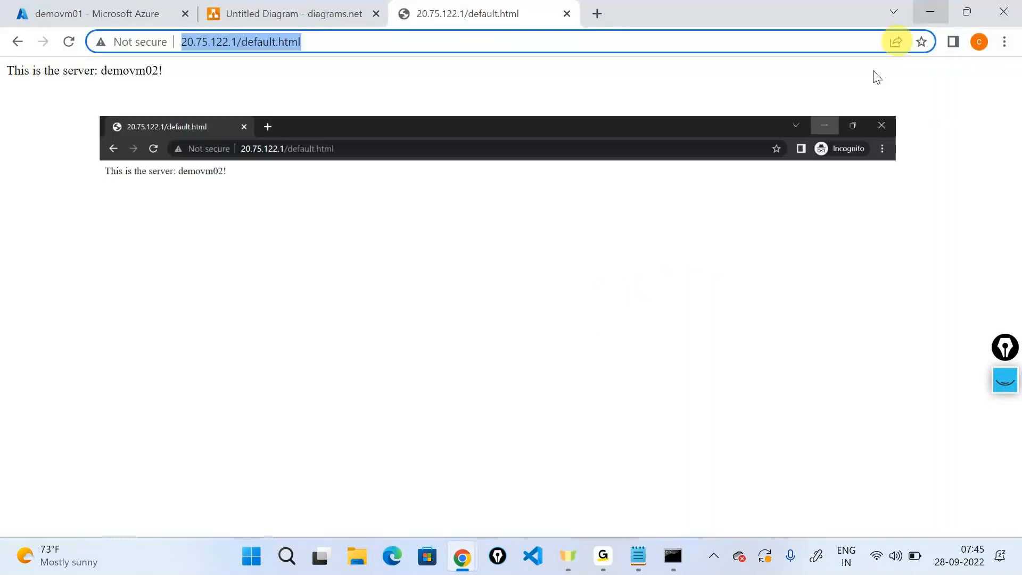
{"action": "left_click", "coordinate": [392, 556]}
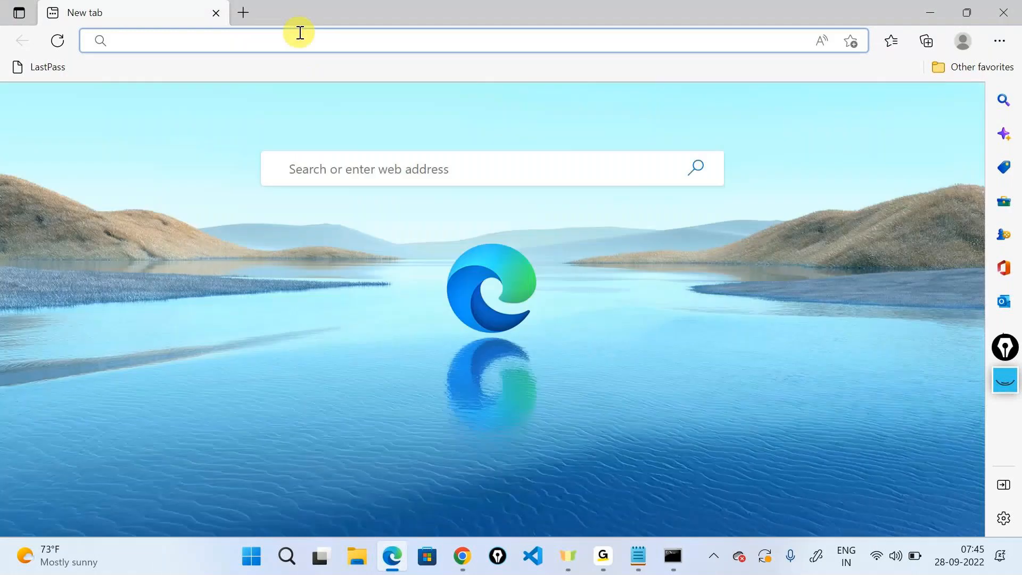
{"action": "key", "text": "ctrl+v"}
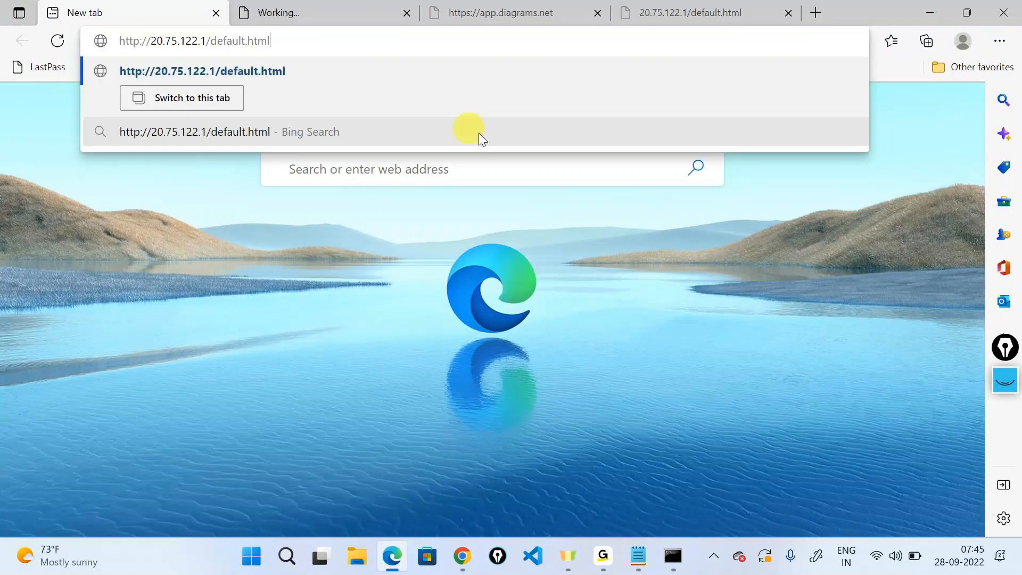
{"action": "key", "text": "Return"}
{"action": "key", "text": "ctrl+a"}
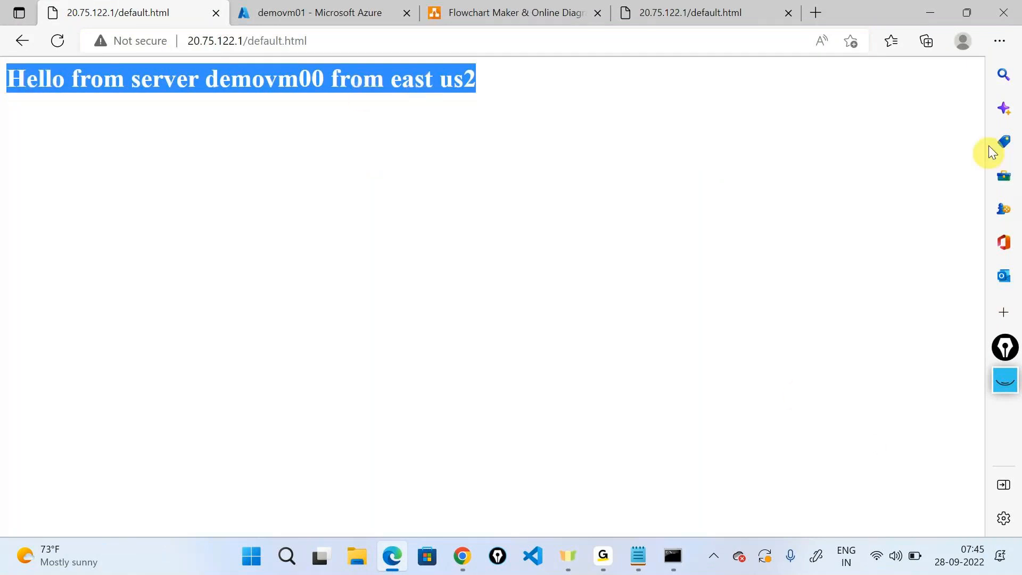
{"action": "left_click", "coordinate": [929, 13]}
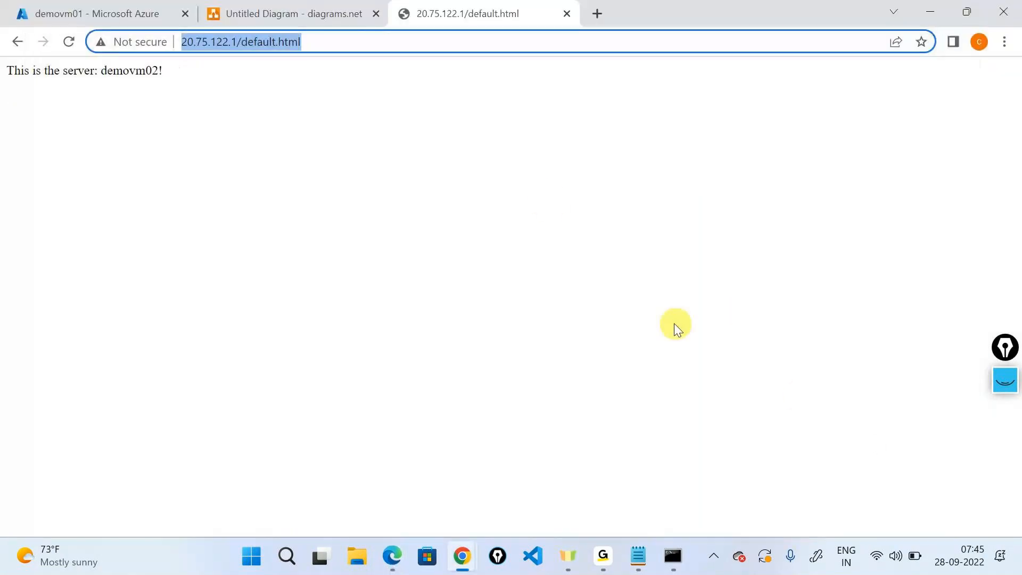
{"action": "left_click", "coordinate": [237, 109]}
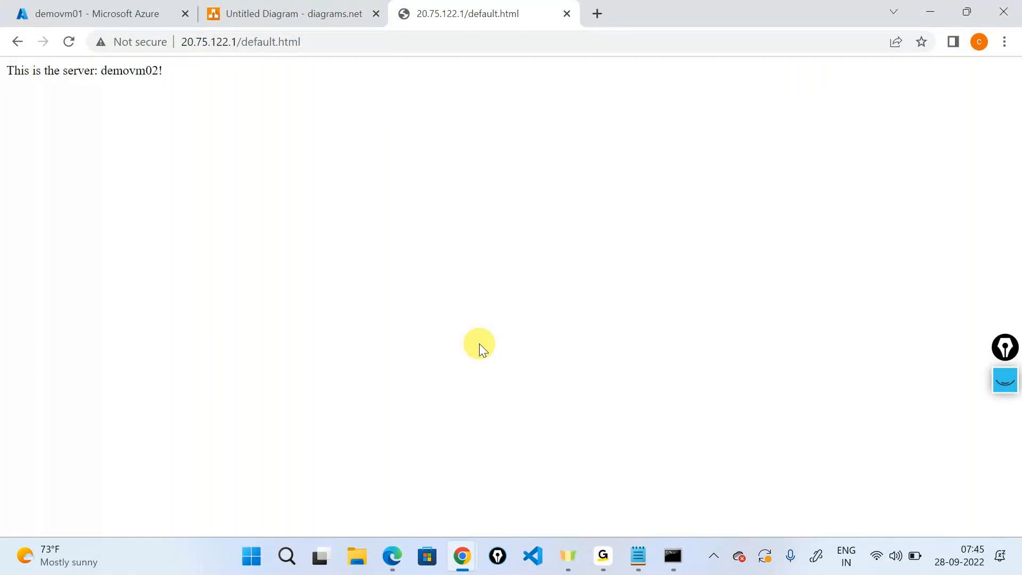
- Stop the virtual machine demovm02 in the Azure portal and refresh its overview
{"action": "left_click", "coordinate": [160, 7]}
{"action": "left_click", "coordinate": [48, 316]}
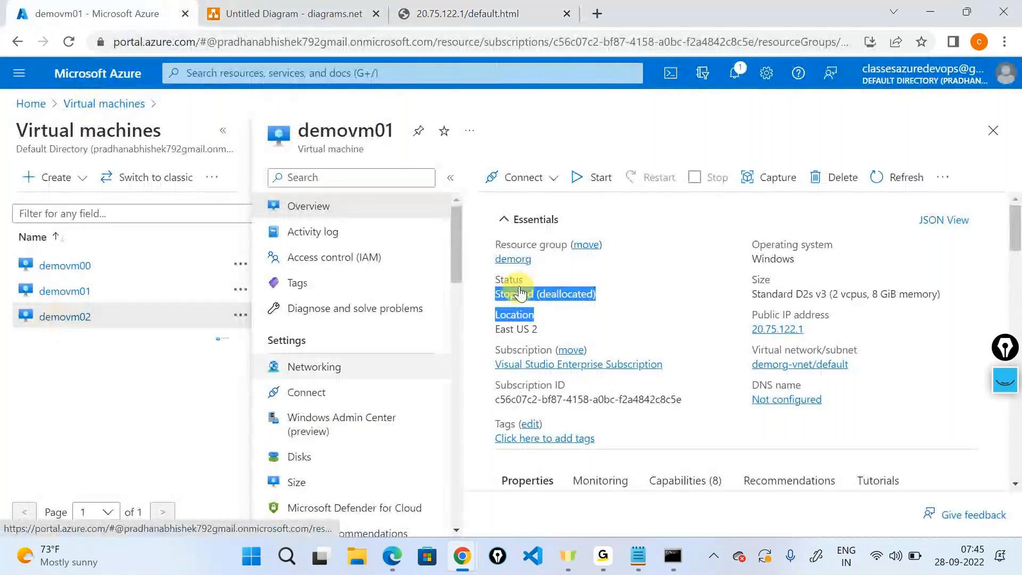
{"action": "left_click", "coordinate": [708, 178]}
{"action": "left_click", "coordinate": [512, 264]}
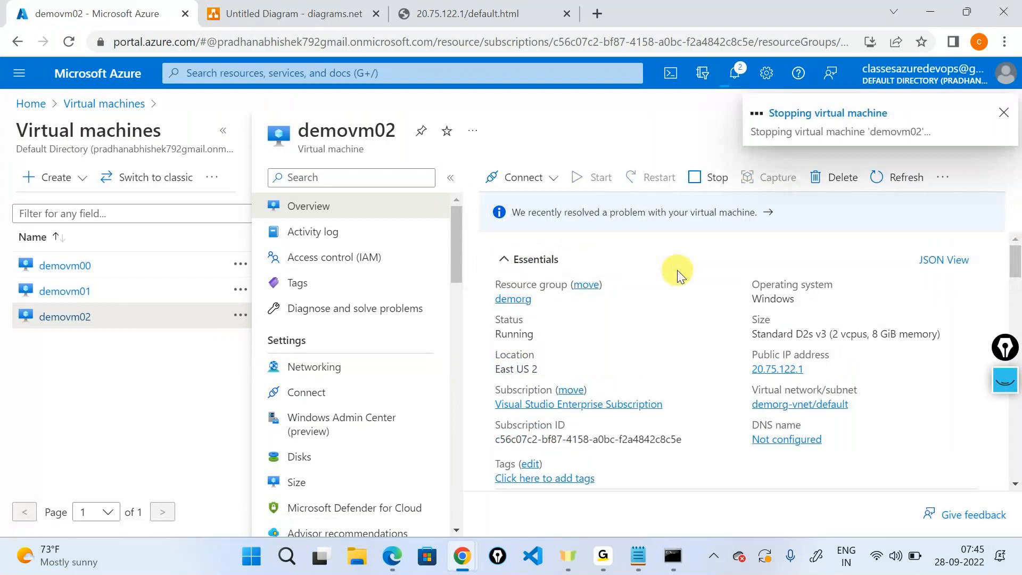
{"action": "left_click", "coordinate": [884, 181]}
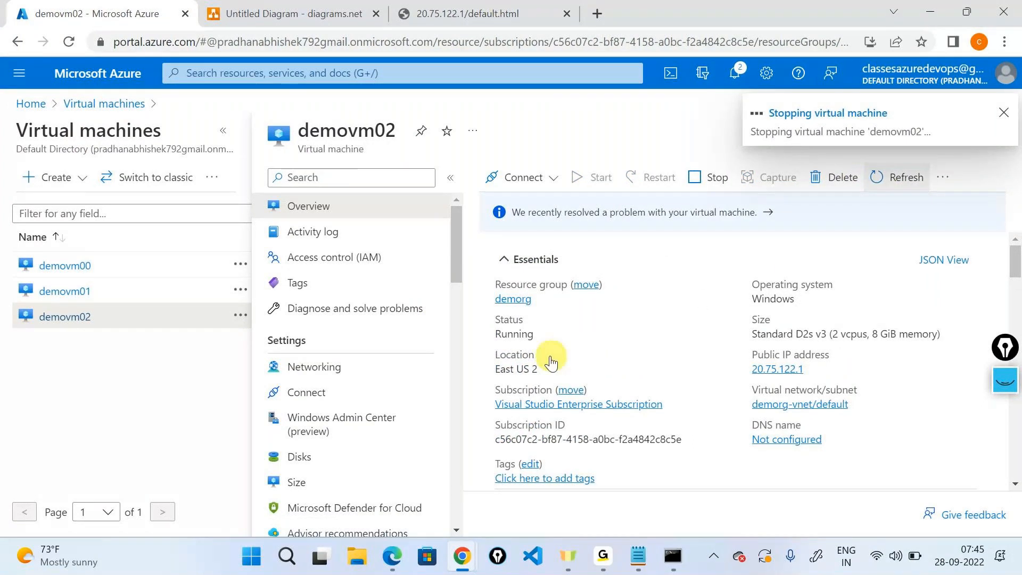
- Reload 20.75.122.1/default.html to check which server responds while demovm02 is being stopped, and highlight the server name
{"action": "left_click", "coordinate": [452, 13]}
{"action": "left_click", "coordinate": [370, 51]}
{"action": "key", "text": "Return"}
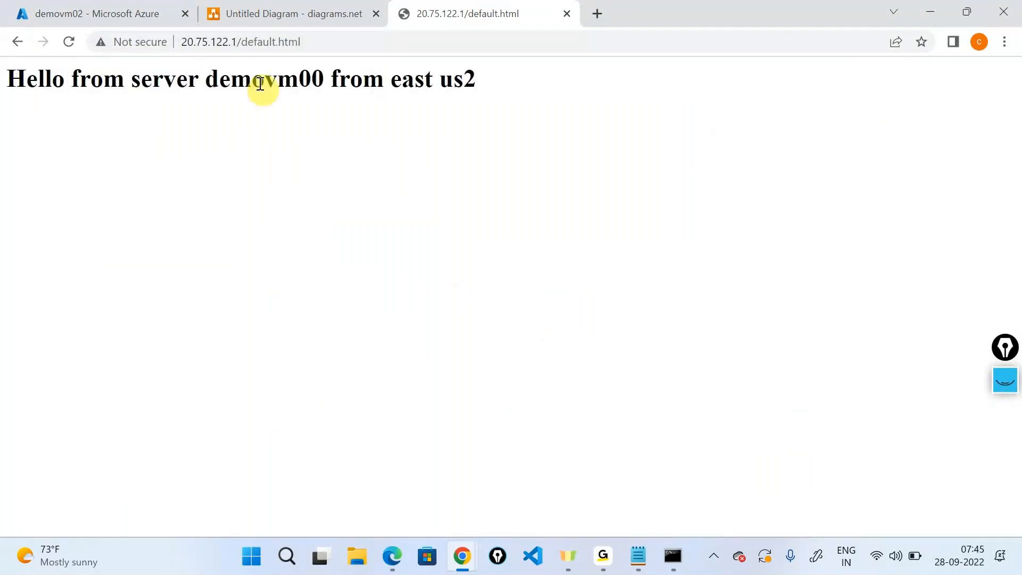
{"action": "double_click", "coordinate": [250, 79]}
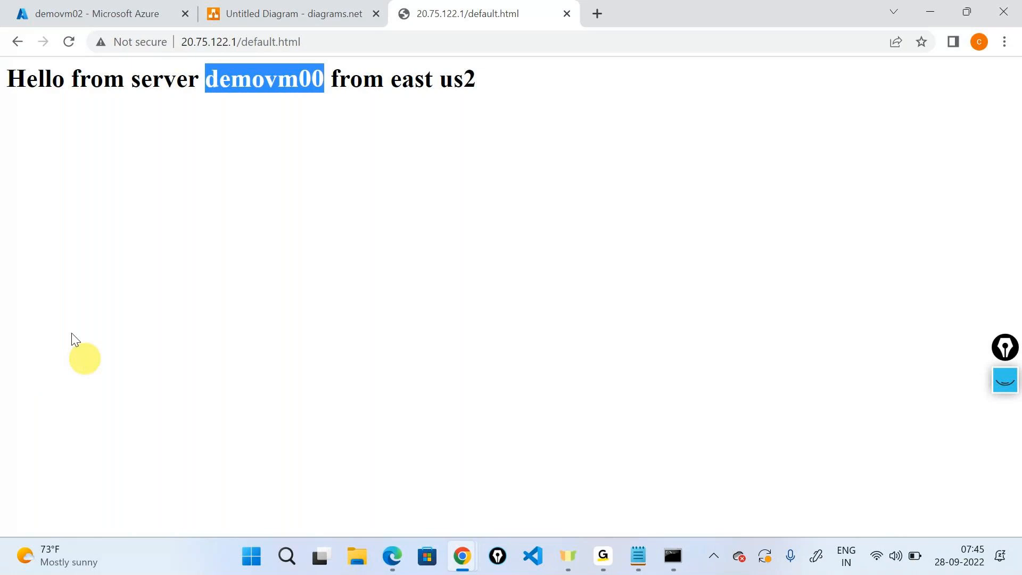
- Return to the diagram, start the annotation pen, and handwrite "irctc" above the default.html labels
{"action": "left_click", "coordinate": [136, 5]}
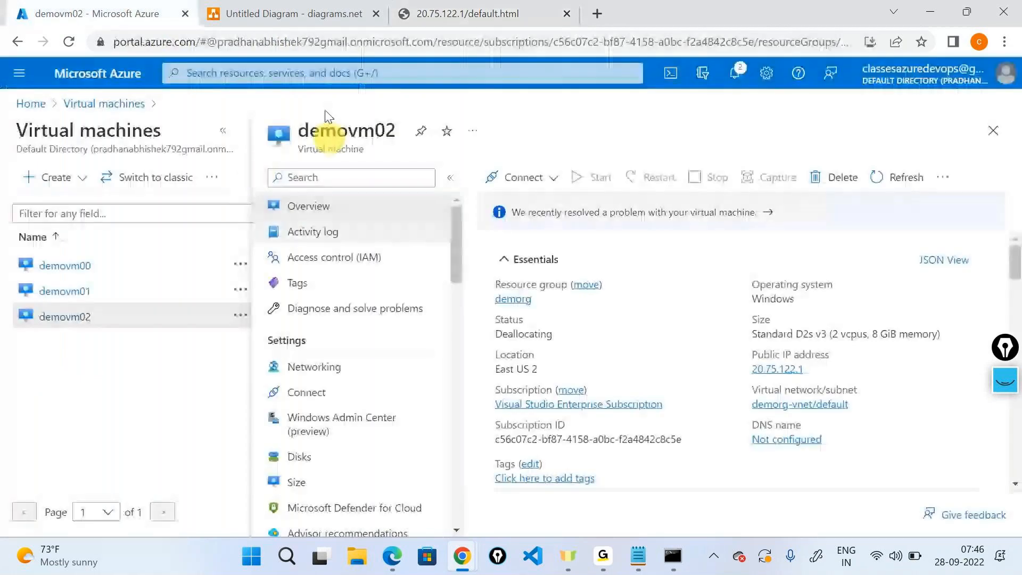
{"action": "left_click", "coordinate": [287, 14]}
{"action": "left_click", "coordinate": [524, 205]}
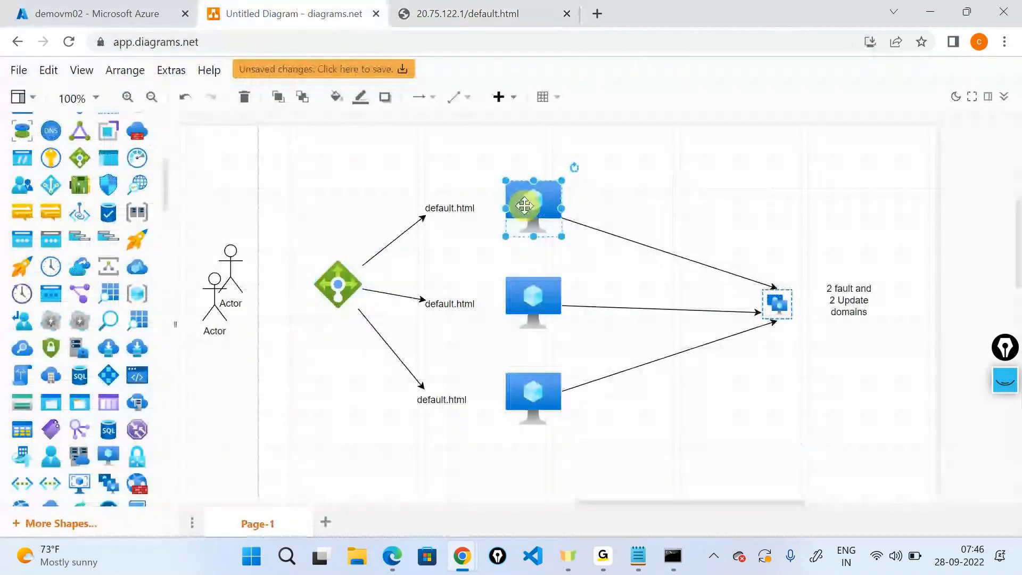
{"action": "left_click", "coordinate": [527, 394]}
{"action": "left_click", "coordinate": [1005, 383]}
{"action": "left_click", "coordinate": [1005, 547]}
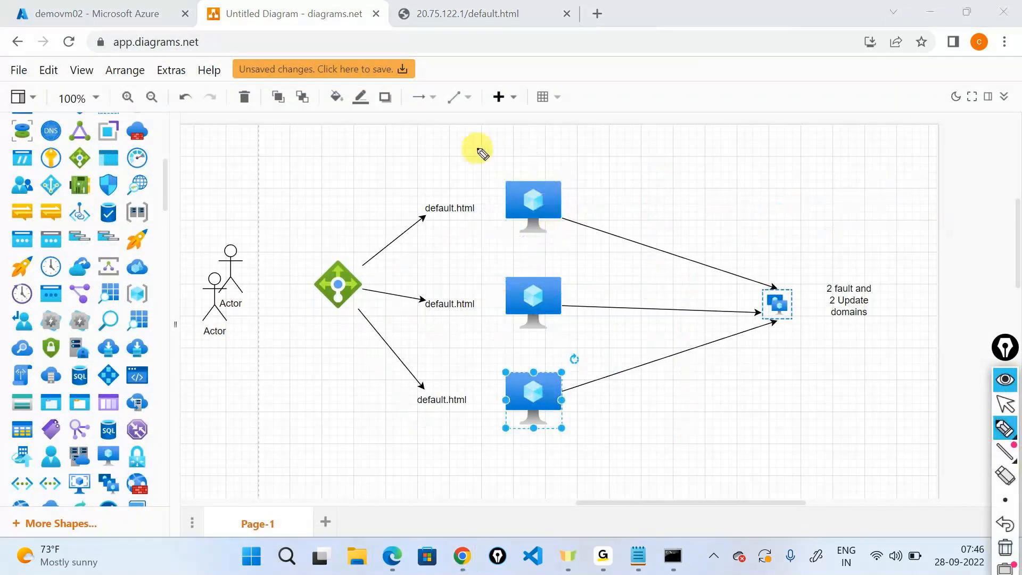
{"action": "left_click_drag", "start_coordinate": [419, 190], "coordinate": [484, 153]}
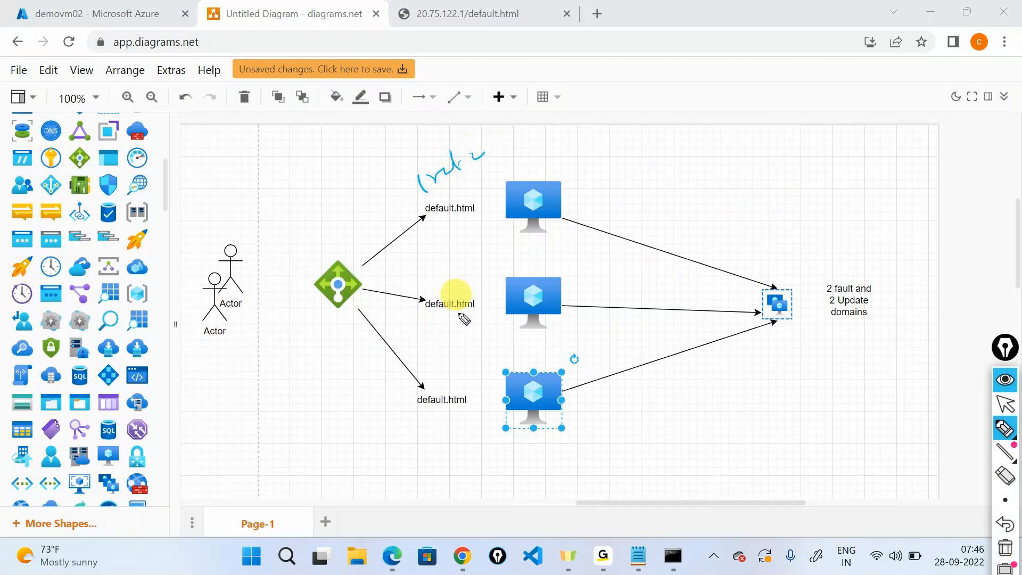
{"action": "mouse_move", "coordinate": [430, 294]}
{"action": "left_mouse_down"}
{"action": "mouse_move", "coordinate": [471, 271]}
{"action": "mouse_move", "coordinate": [487, 275]}
{"action": "left_mouse_up"}
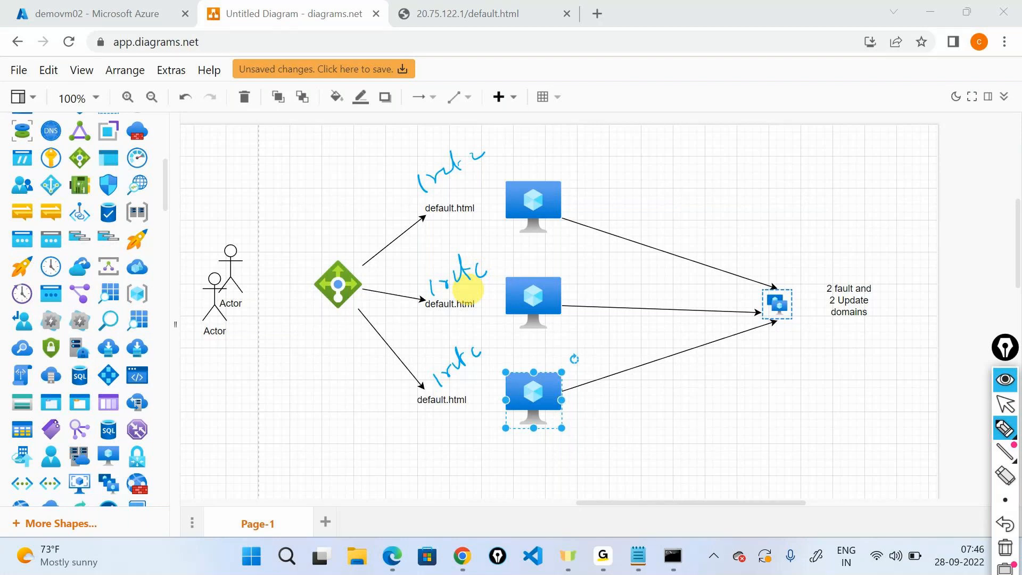
- Circle the load balancer and draw arrows from it toward the three virtual machines
{"action": "left_click_drag", "start_coordinate": [303, 239], "coordinate": [332, 244]}
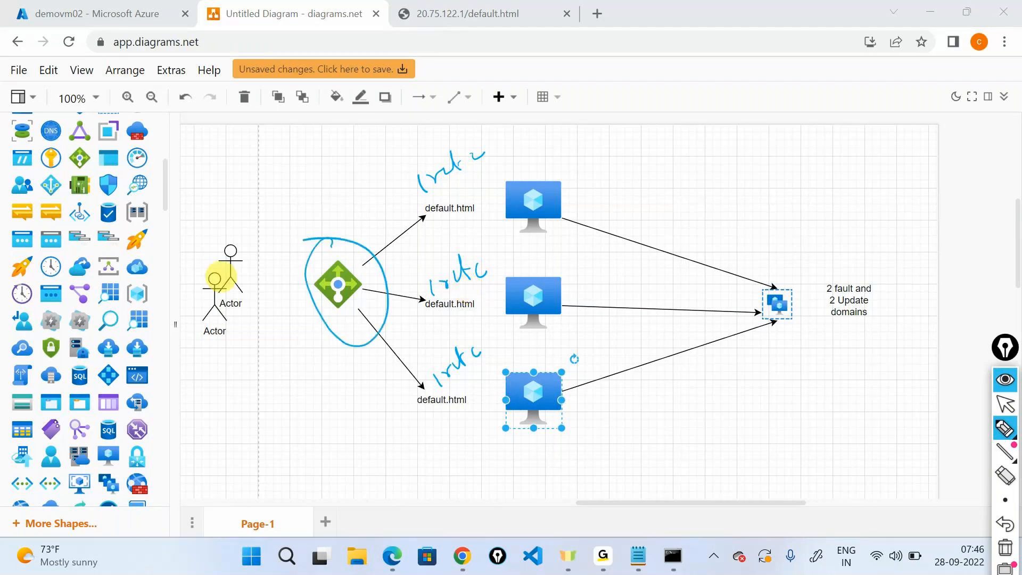
{"action": "mouse_move", "coordinate": [385, 270]}
{"action": "left_mouse_down"}
{"action": "mouse_move", "coordinate": [481, 221]}
{"action": "mouse_move", "coordinate": [483, 230]}
{"action": "left_mouse_up"}
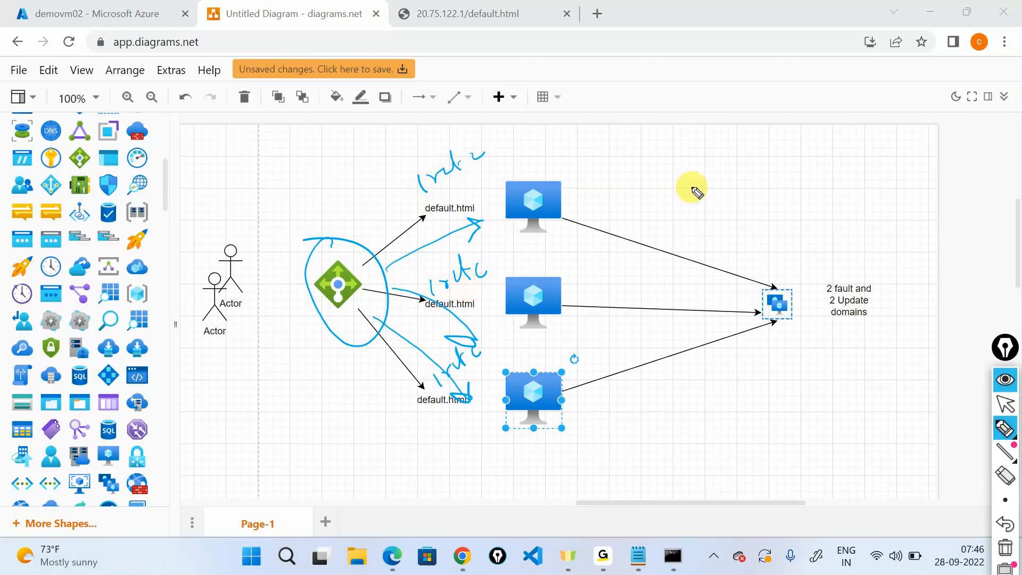
- Handwrite an underlined "Incoming load" beside the diagram and mark a stroke next to each virtual machine
{"action": "mouse_move", "coordinate": [694, 188]}
{"action": "left_mouse_down"}
{"action": "mouse_move", "coordinate": [692, 212]}
{"action": "mouse_move", "coordinate": [841, 157]}
{"action": "mouse_move", "coordinate": [883, 167]}
{"action": "mouse_move", "coordinate": [909, 139]}
{"action": "left_mouse_up"}
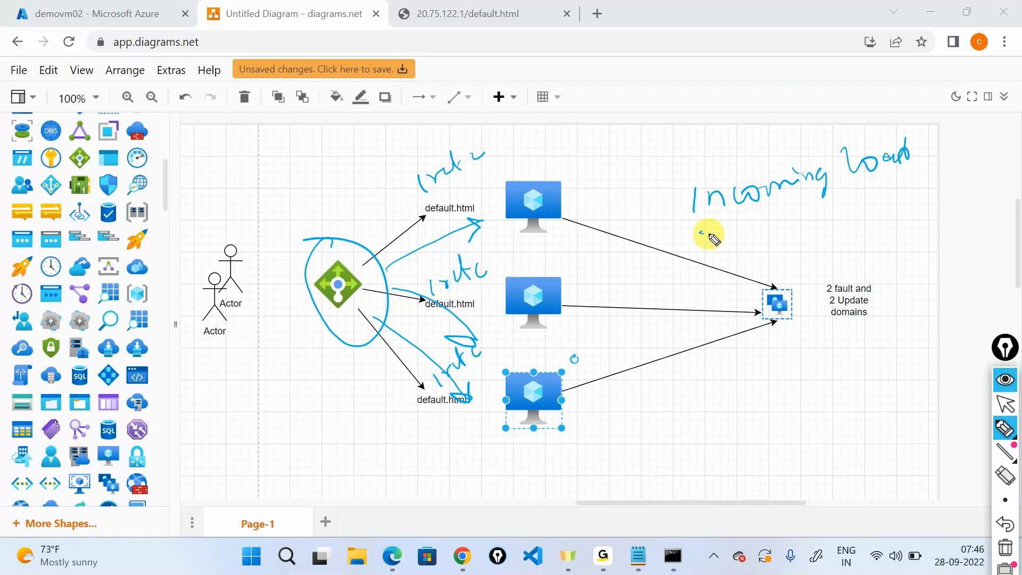
{"action": "left_click_drag", "start_coordinate": [700, 233], "coordinate": [875, 201]}
{"action": "left_click_drag", "start_coordinate": [580, 190], "coordinate": [652, 165]}
{"action": "left_click_drag", "start_coordinate": [610, 297], "coordinate": [641, 276]}
{"action": "left_click_drag", "start_coordinate": [602, 375], "coordinate": [642, 347]}
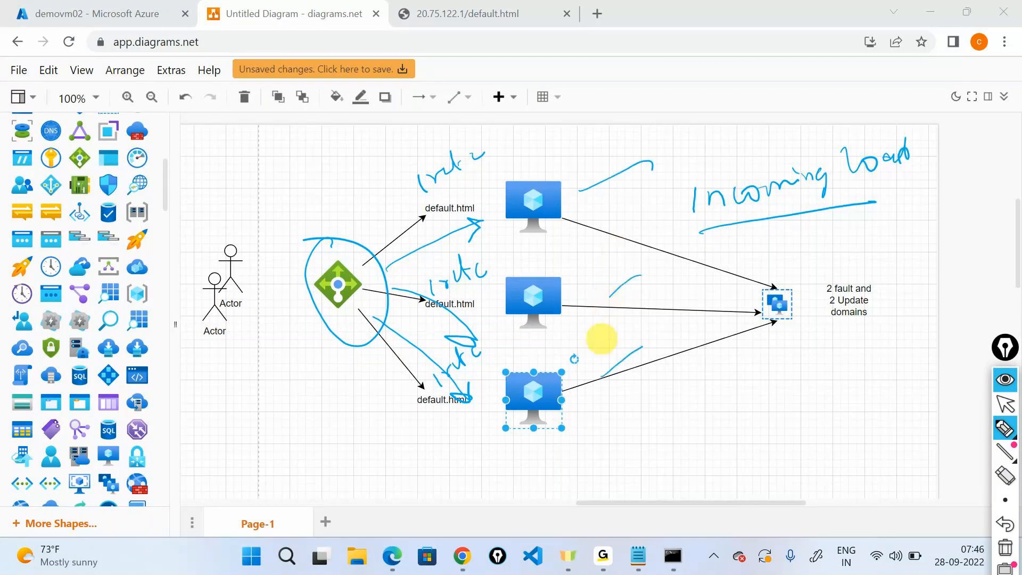
- Cross out the top virtual machine, circle the other two, and leave the annotation mode
{"action": "left_click_drag", "start_coordinate": [484, 250], "coordinate": [575, 175]}
{"action": "left_click_drag", "start_coordinate": [476, 182], "coordinate": [565, 261]}
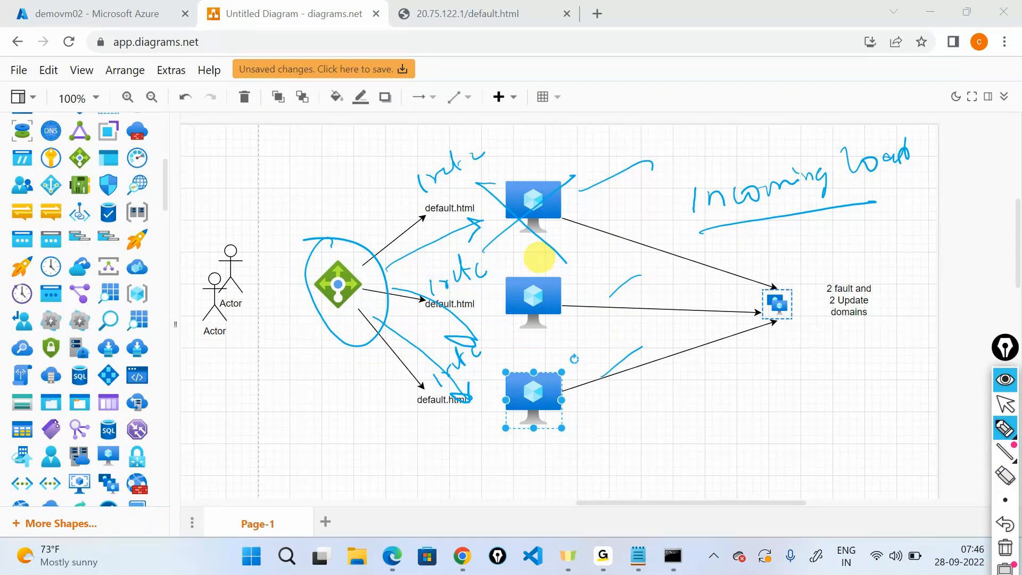
{"action": "mouse_move", "coordinate": [539, 258]}
{"action": "left_mouse_down"}
{"action": "mouse_move", "coordinate": [485, 270]}
{"action": "mouse_move", "coordinate": [469, 394]}
{"action": "mouse_move", "coordinate": [530, 263]}
{"action": "left_mouse_up"}
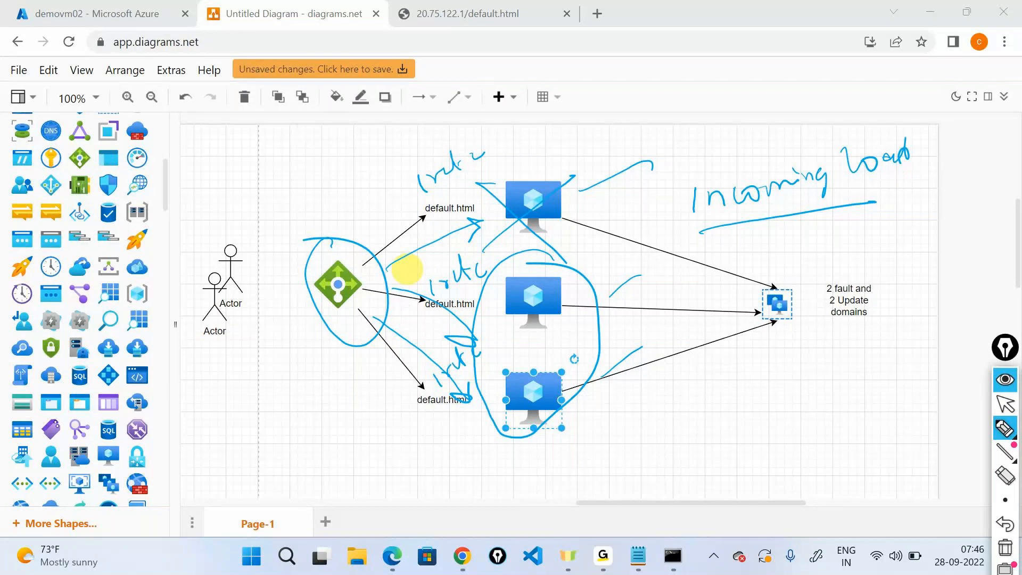
{"action": "left_click_drag", "start_coordinate": [1005, 347], "coordinate": [912, 105]}
{"action": "left_click", "coordinate": [912, 139]}
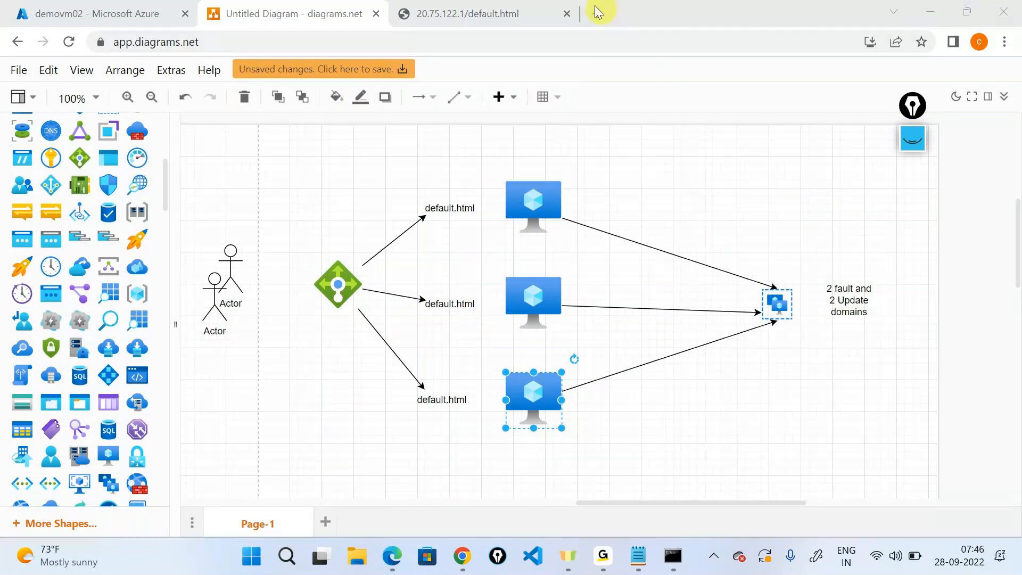
- Close the 20.75.122.1/default.html page and switch to the GoTo meeting window
{"action": "left_click", "coordinate": [566, 13]}
{"action": "left_click", "coordinate": [615, 556]}
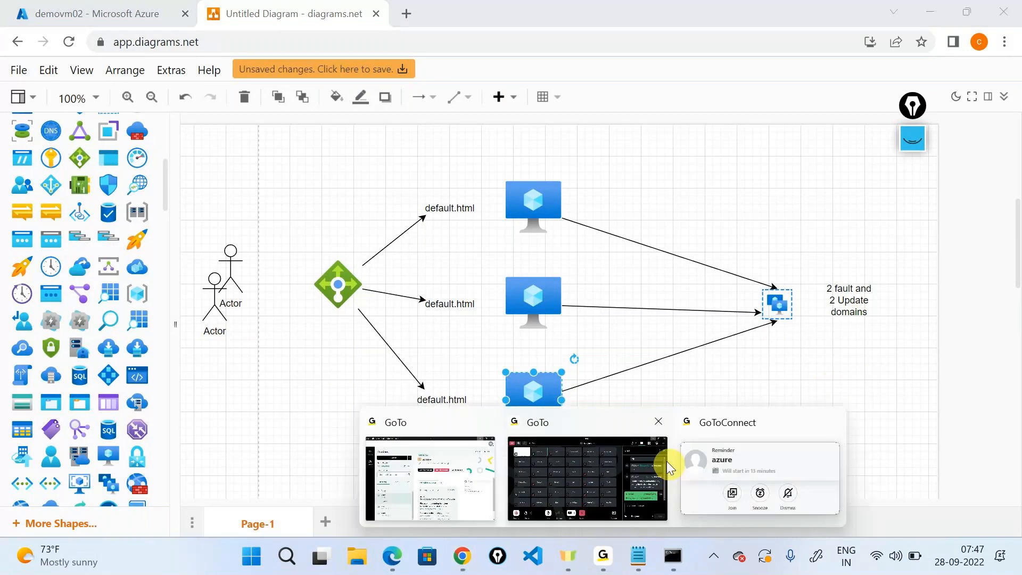
{"action": "left_click", "coordinate": [666, 460]}
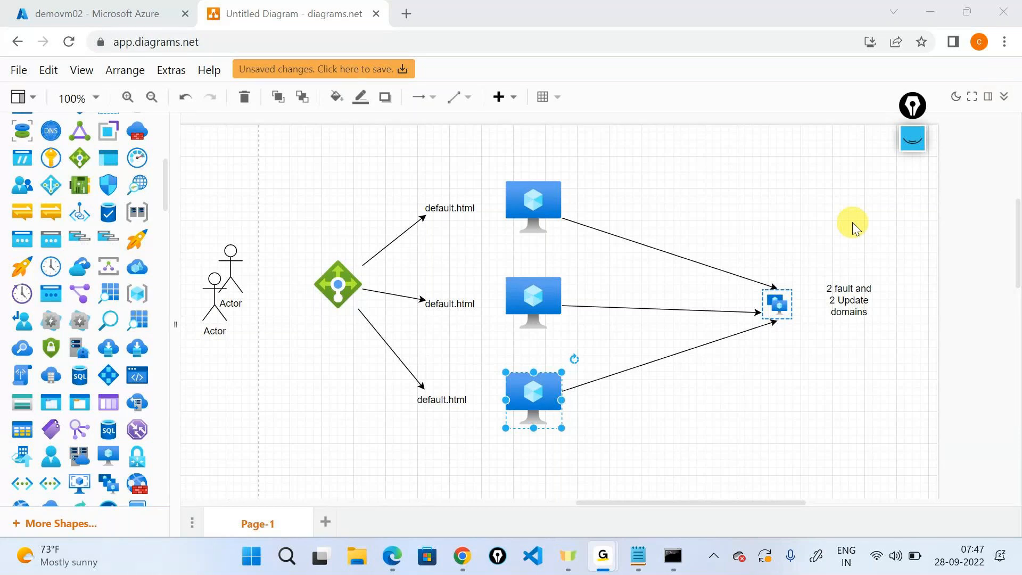
{"action": "left_click_drag", "start_coordinate": [915, 106], "coordinate": [992, 180]}
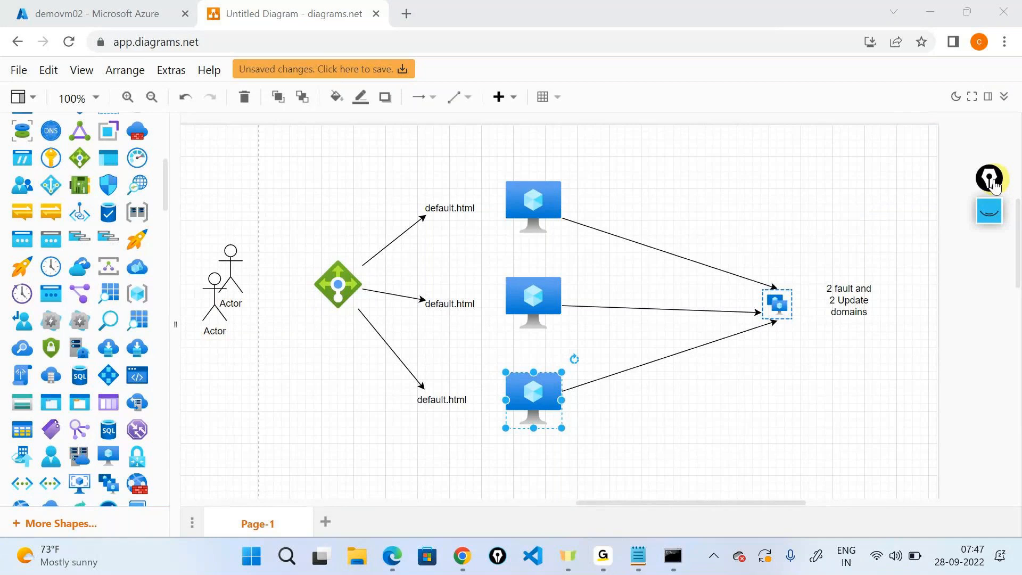
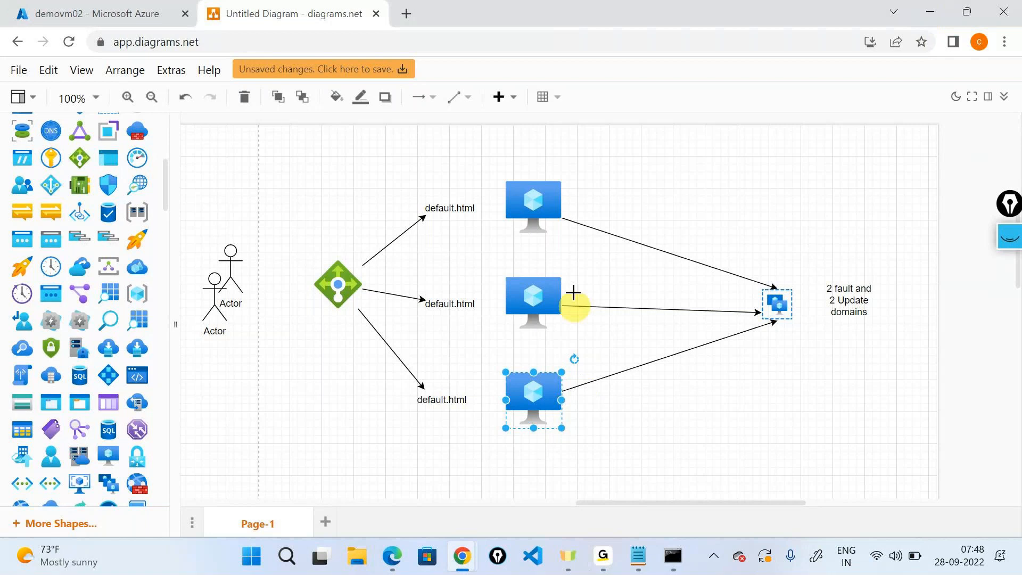
{"action": "left_click", "coordinate": [531, 292]}
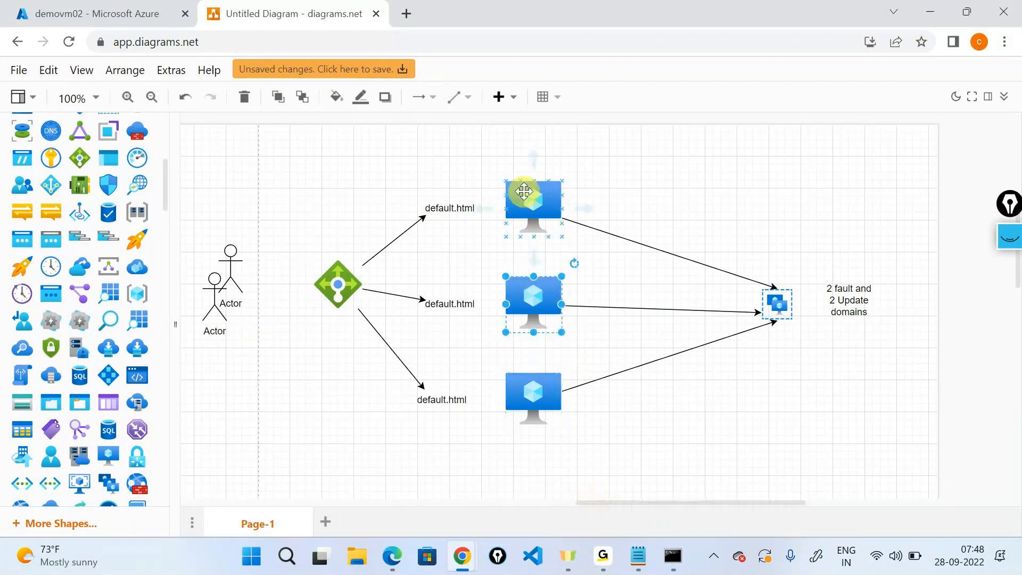
{"action": "left_click", "coordinate": [541, 209]}
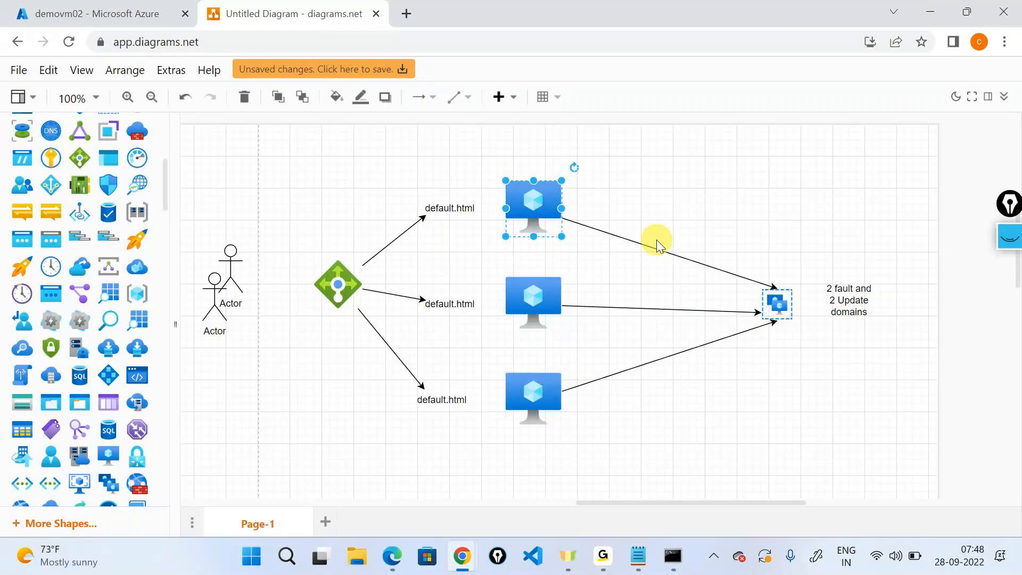
{"action": "left_click", "coordinate": [766, 426]}
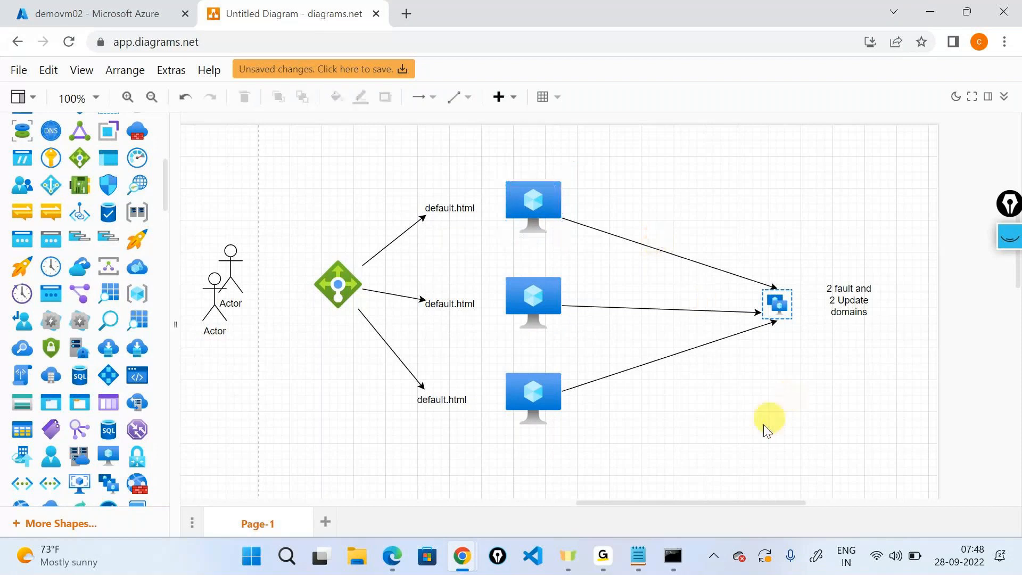
- Close the command prompt window and bring up the GoTo meeting window
{"action": "left_click", "coordinate": [673, 556]}
{"action": "left_click", "coordinate": [743, 53]}
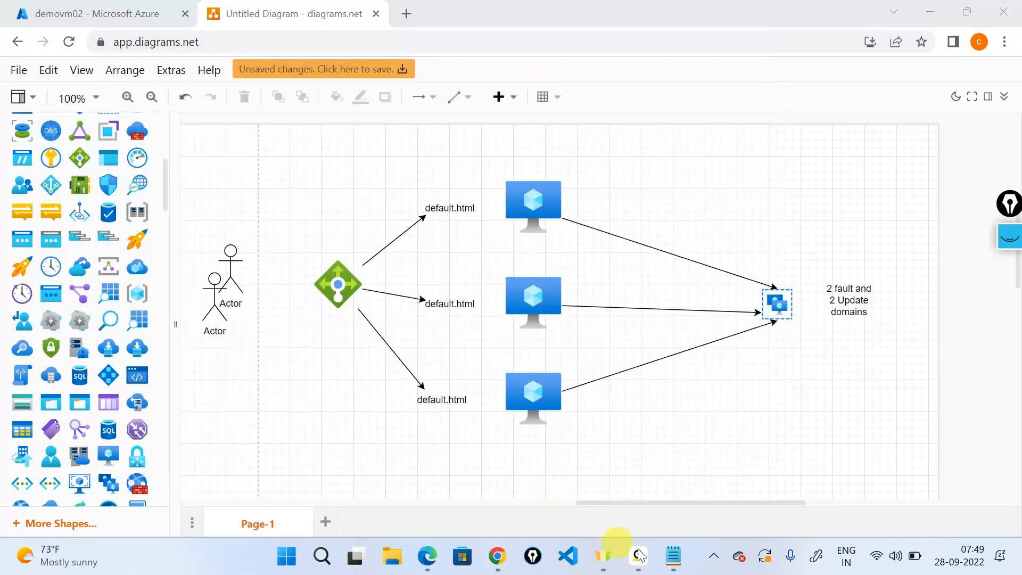
{"action": "mouse_move", "coordinate": [655, 564]}
{"action": "left_click", "coordinate": [677, 461]}
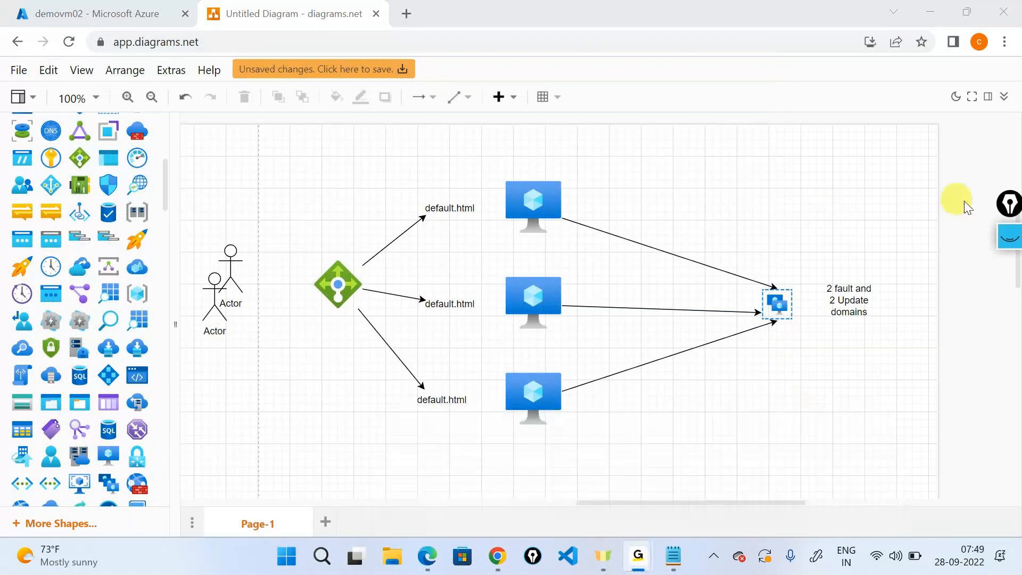
{"action": "left_click_drag", "start_coordinate": [1004, 208], "coordinate": [1008, 252]}
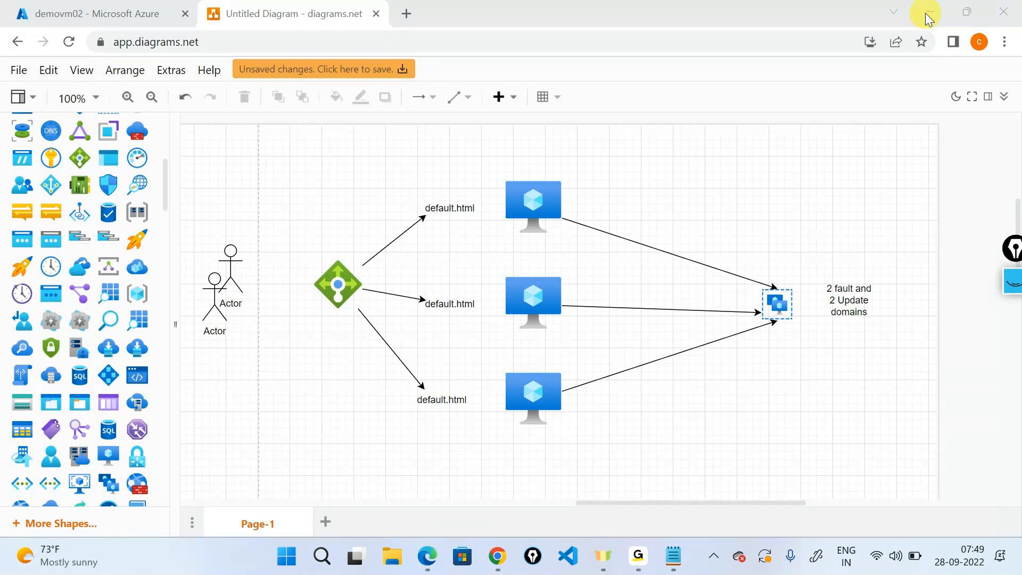
{"action": "left_click", "coordinate": [533, 398]}
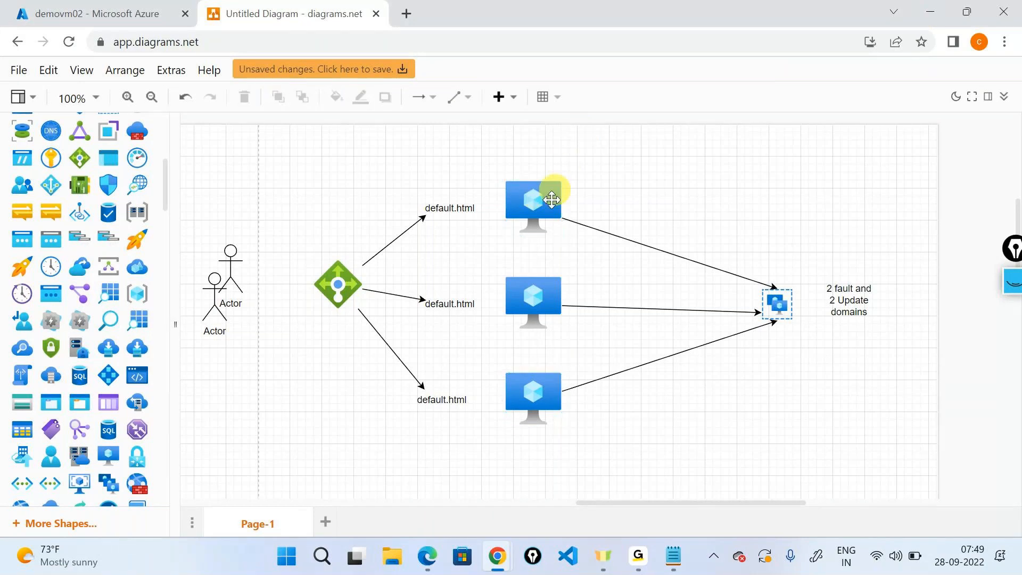
{"action": "left_click", "coordinate": [537, 302]}
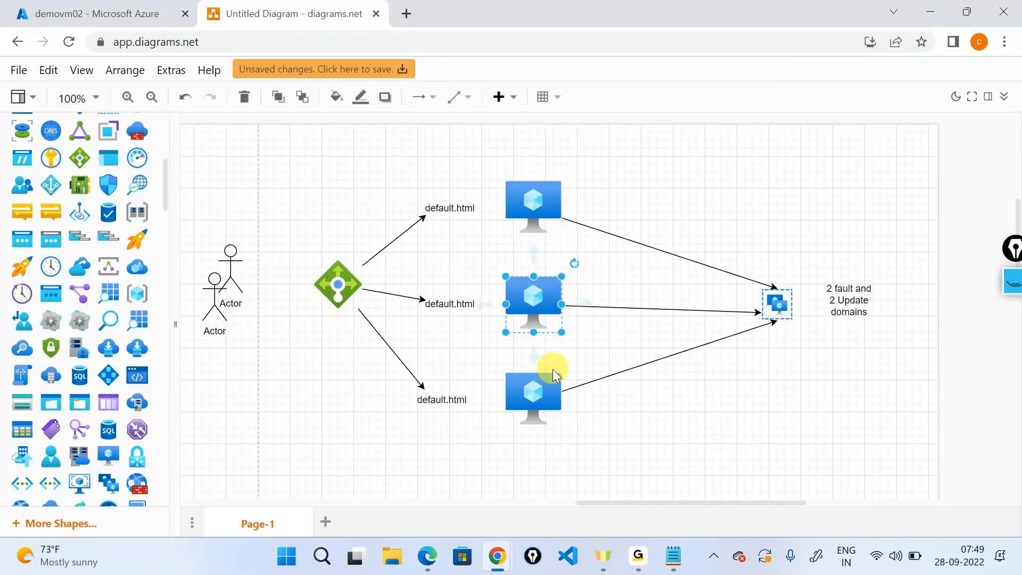
- Point out the three virtual machines on the diagram by selecting each one in turn, ending on the top one
{"action": "left_click", "coordinate": [529, 199]}
{"action": "left_click", "coordinate": [518, 300]}
{"action": "left_click", "coordinate": [531, 374]}
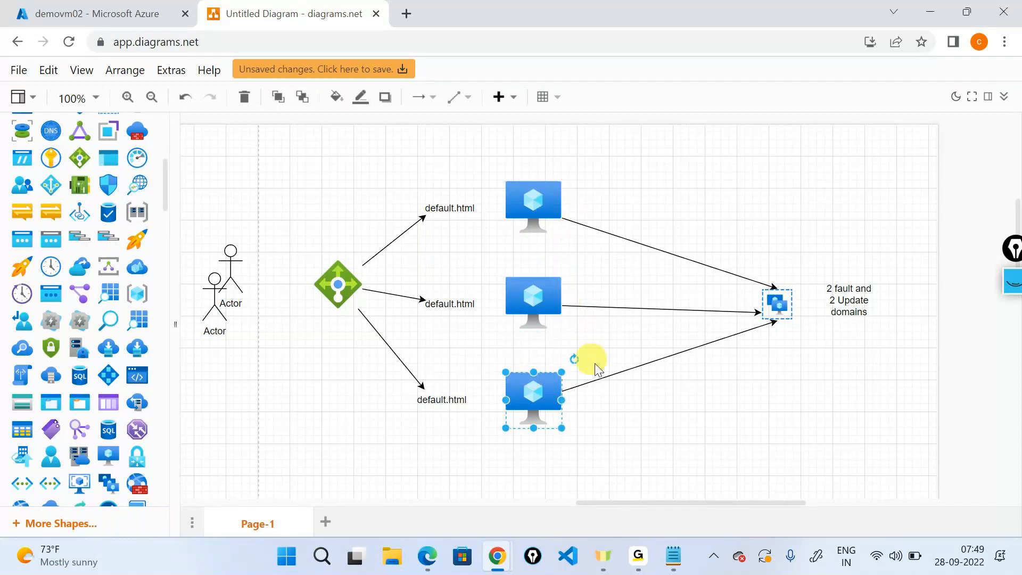
{"action": "left_click", "coordinate": [532, 204]}
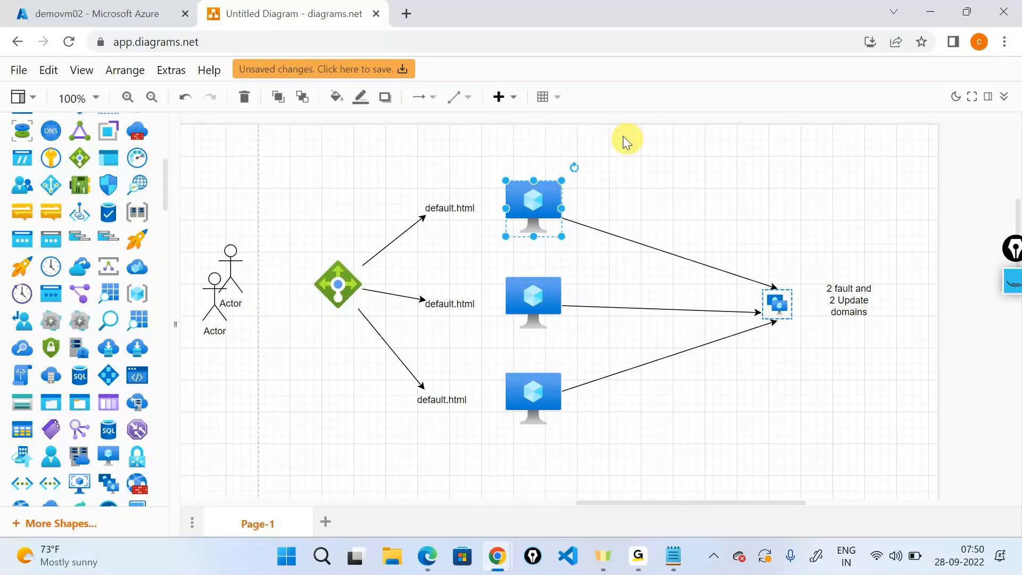
- Reopen the annotation mode, clear all old ink, mark a circled 5 at the top virtual machine and a stroke towards the middle one
{"action": "left_click", "coordinate": [1013, 281]}
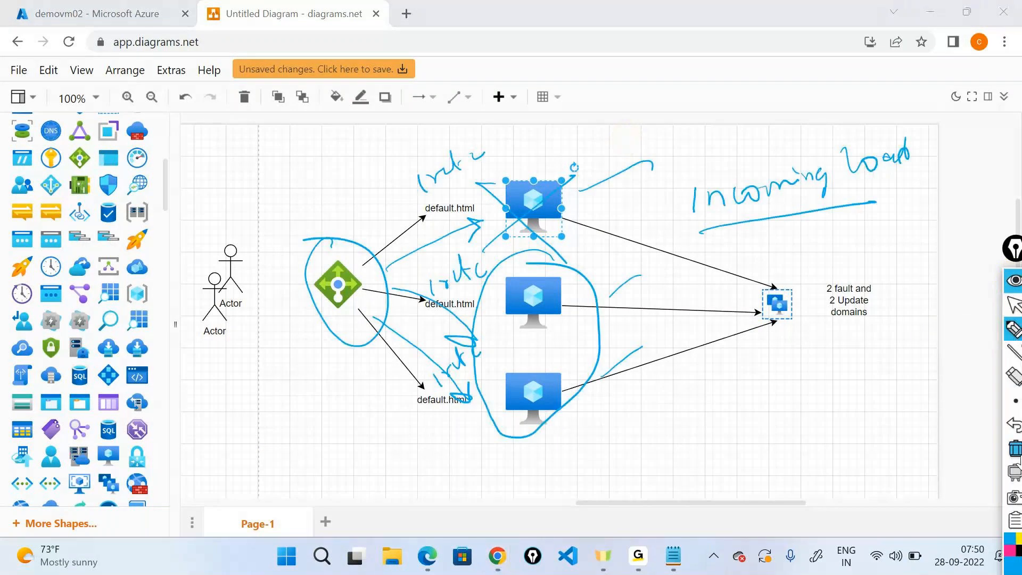
{"action": "left_click", "coordinate": [1013, 449]}
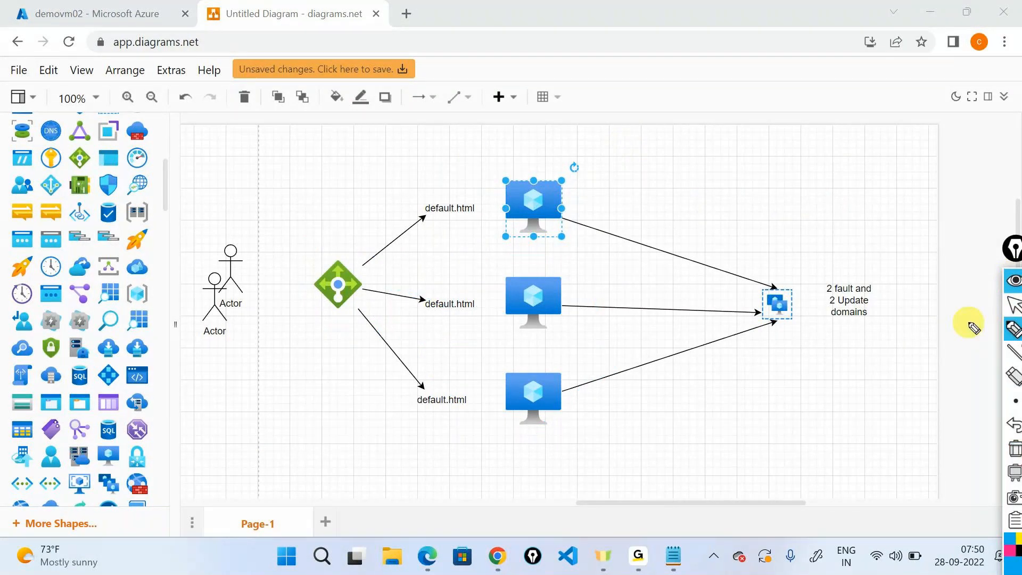
{"action": "mouse_move", "coordinate": [426, 248]}
{"action": "left_mouse_down"}
{"action": "mouse_move", "coordinate": [497, 206]}
{"action": "mouse_move", "coordinate": [490, 221]}
{"action": "mouse_move", "coordinate": [475, 201]}
{"action": "mouse_move", "coordinate": [502, 237]}
{"action": "left_mouse_up"}
{"action": "left_click_drag", "start_coordinate": [423, 267], "coordinate": [489, 307]}
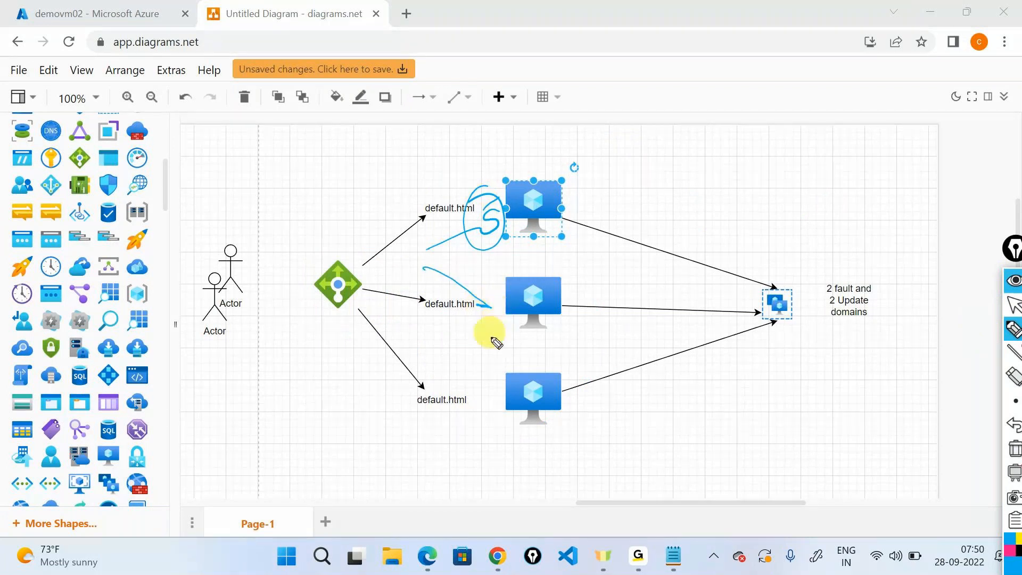
- Draw a brace beside the virtual machines, handwrite 5 and "100 - 5" with the latter 5 circled, and leave the annotation mode
{"action": "mouse_move", "coordinate": [567, 164]}
{"action": "left_mouse_down"}
{"action": "mouse_move", "coordinate": [588, 171]}
{"action": "mouse_move", "coordinate": [616, 458]}
{"action": "left_mouse_up"}
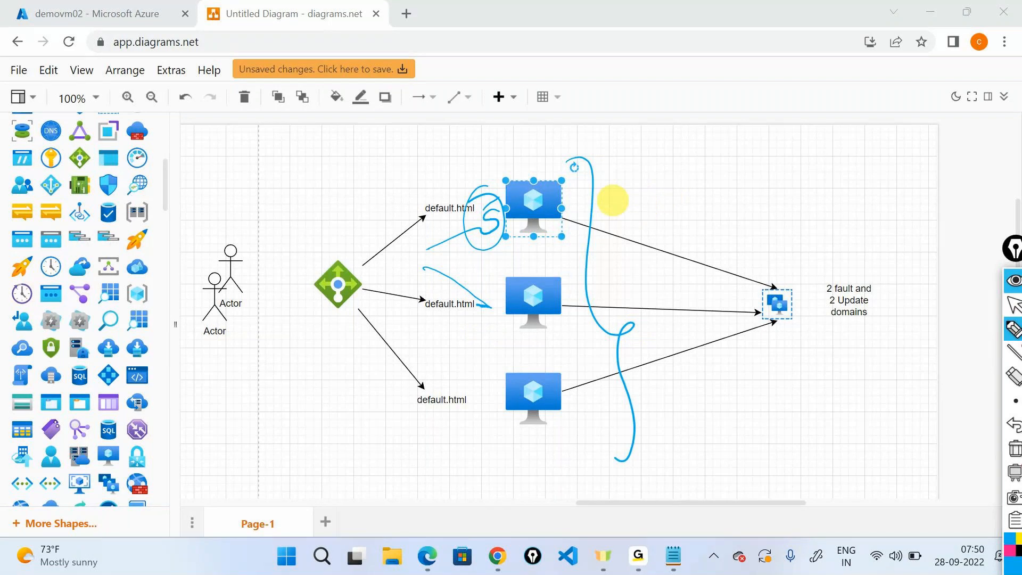
{"action": "mouse_move", "coordinate": [574, 185]}
{"action": "left_mouse_down"}
{"action": "mouse_move", "coordinate": [631, 168]}
{"action": "mouse_move", "coordinate": [641, 201]}
{"action": "left_mouse_up"}
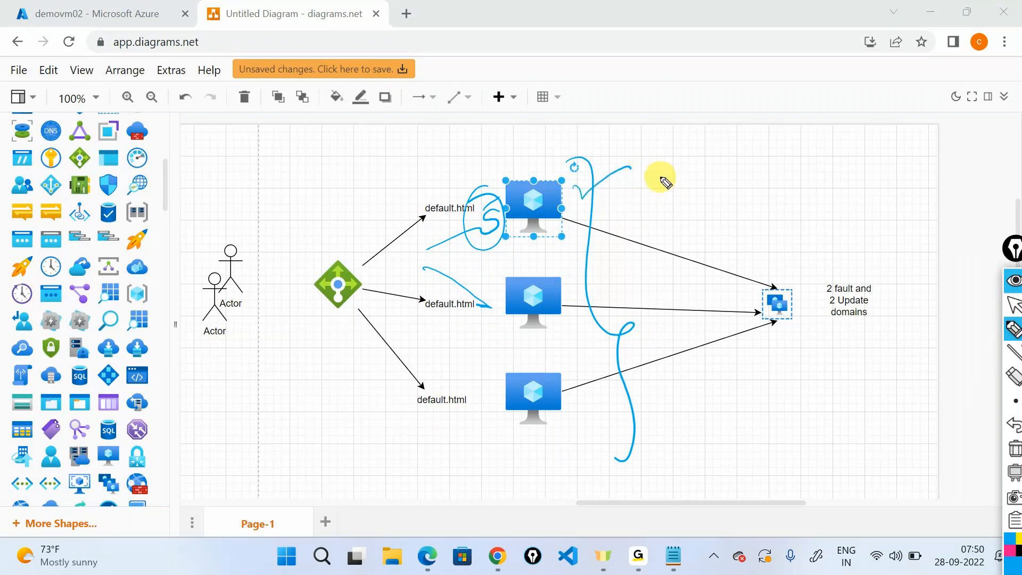
{"action": "mouse_move", "coordinate": [663, 442]}
{"action": "left_mouse_down"}
{"action": "mouse_move", "coordinate": [671, 461]}
{"action": "mouse_move", "coordinate": [677, 439]}
{"action": "left_mouse_up"}
{"action": "left_click_drag", "start_coordinate": [701, 441], "coordinate": [693, 440]}
{"action": "left_click_drag", "start_coordinate": [766, 421], "coordinate": [754, 448]}
{"action": "left_click_drag", "start_coordinate": [760, 411], "coordinate": [732, 447]}
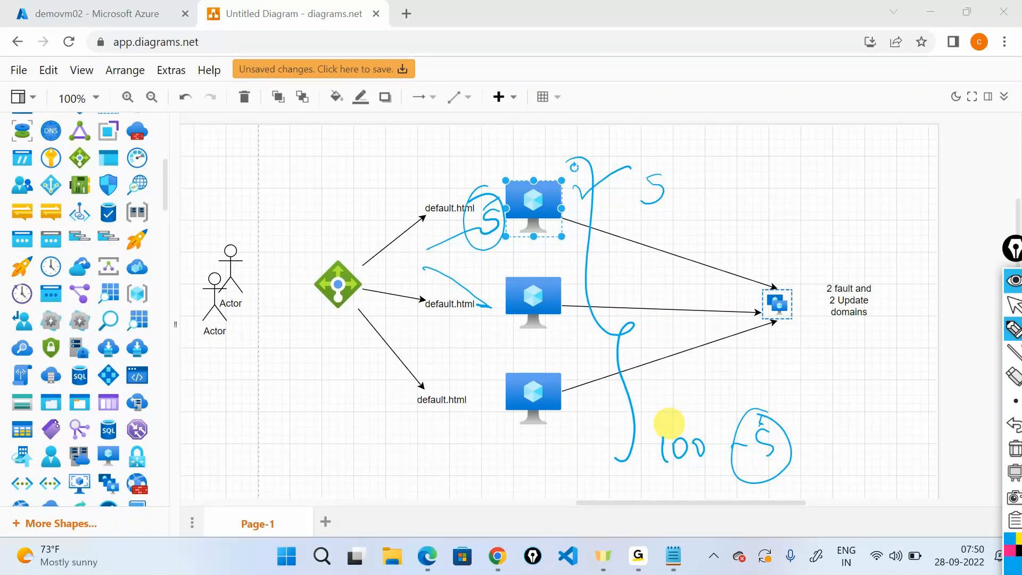
{"action": "left_click", "coordinate": [1007, 305]}
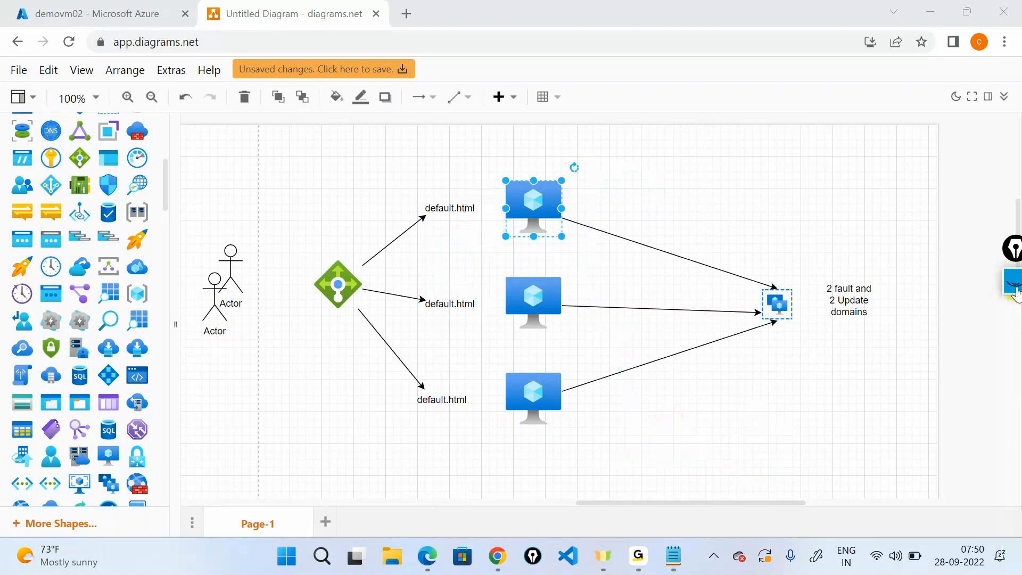
{"action": "left_click", "coordinate": [726, 440]}
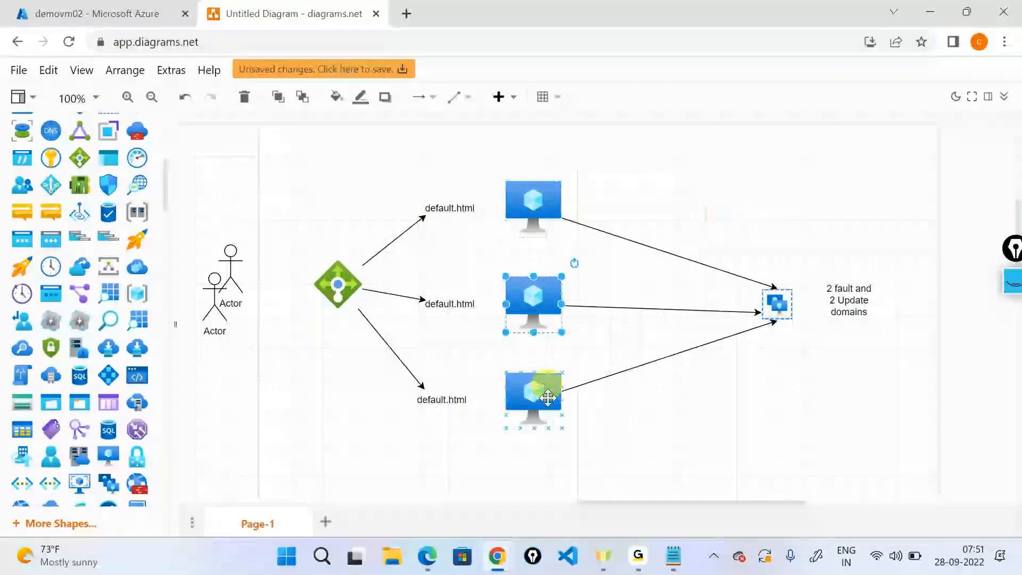
{"action": "left_click", "coordinate": [548, 397]}
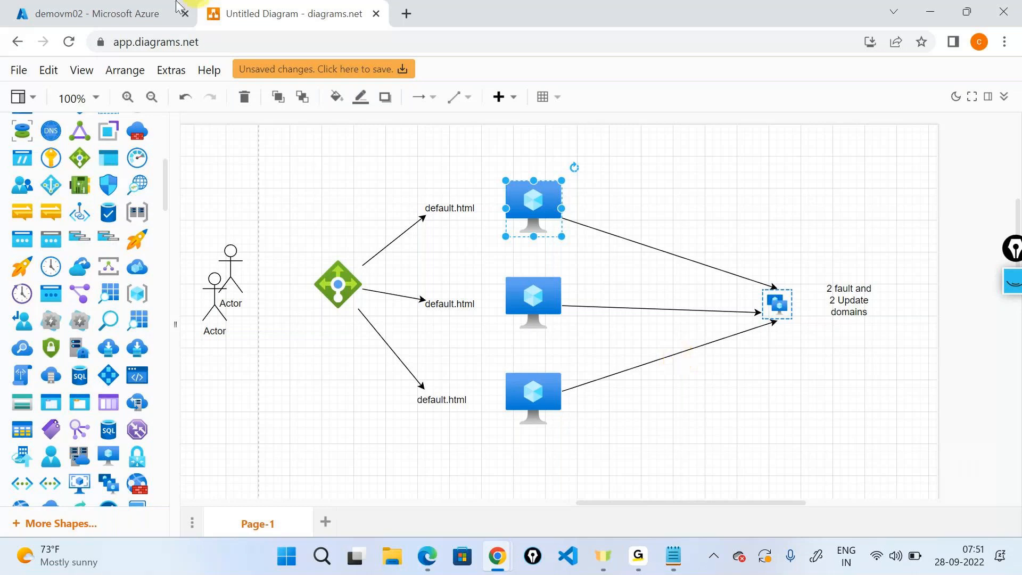
- Switch to the Azure portal and open the demoloadbalanceruse2 load balancer from the load balancing services
{"action": "left_click", "coordinate": [95, 13]}
{"action": "left_click", "coordinate": [30, 101]}
{"action": "left_click", "coordinate": [318, 180]}
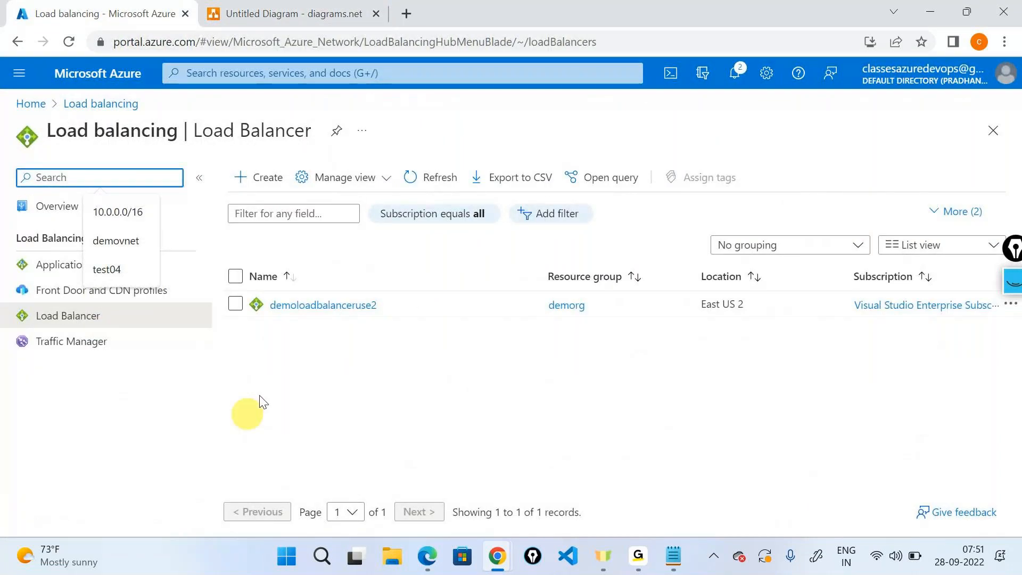
{"action": "left_click", "coordinate": [323, 305]}
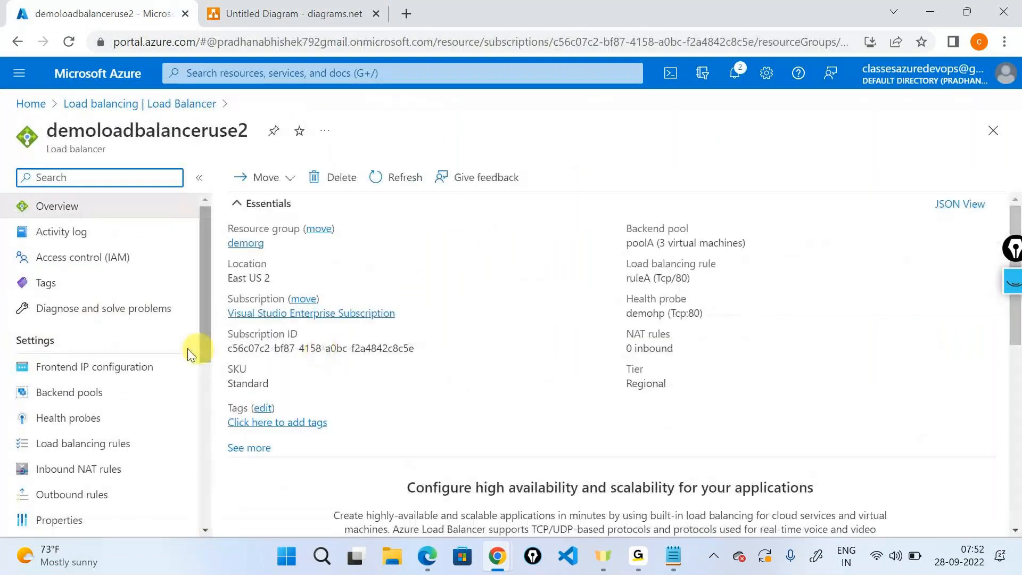
- Inspect the loadbalancerip frontend IP configuration and return to the load balancer's overview
{"action": "left_click", "coordinate": [154, 366]}
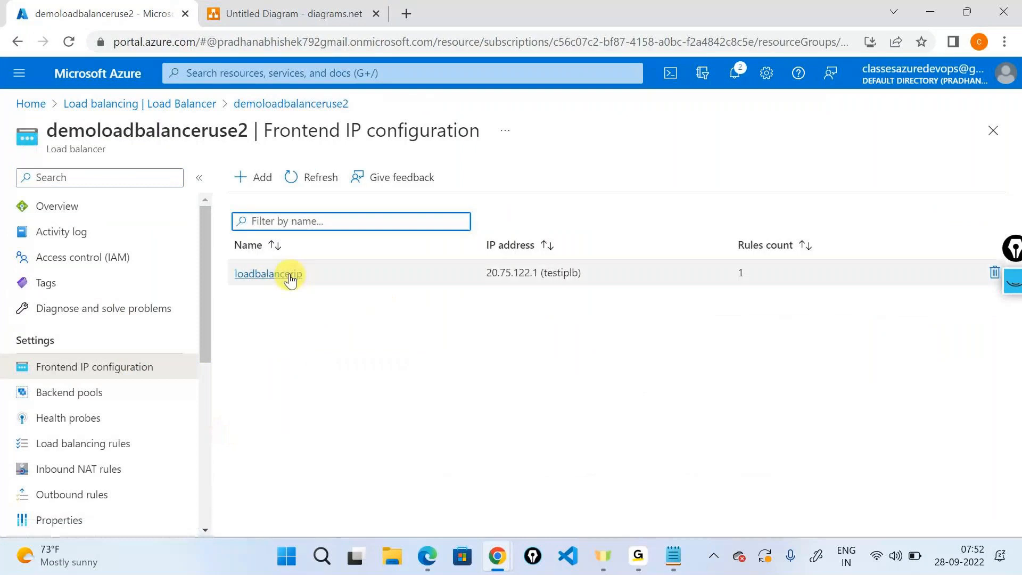
{"action": "left_click", "coordinate": [290, 274]}
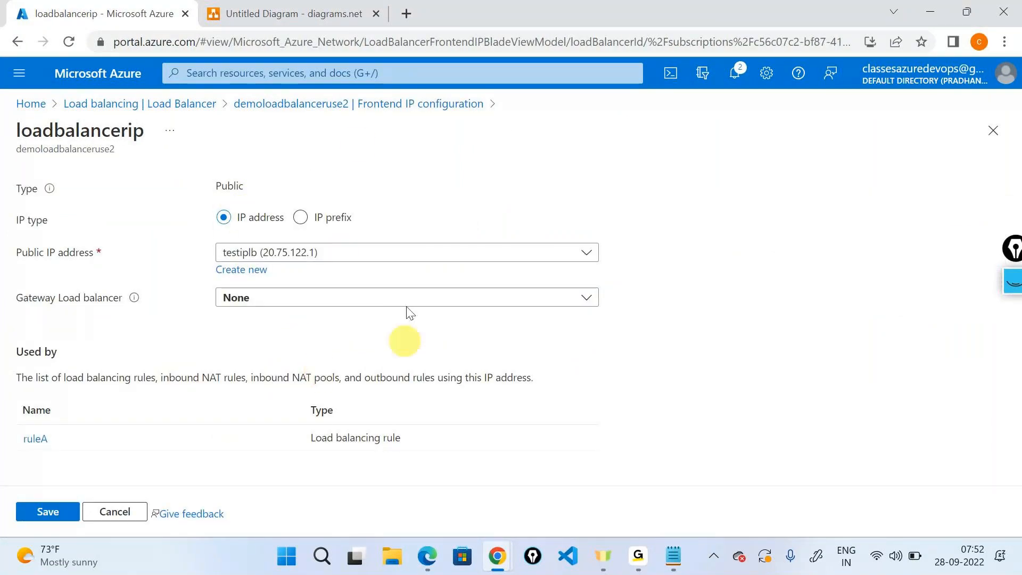
{"action": "left_click", "coordinate": [394, 105]}
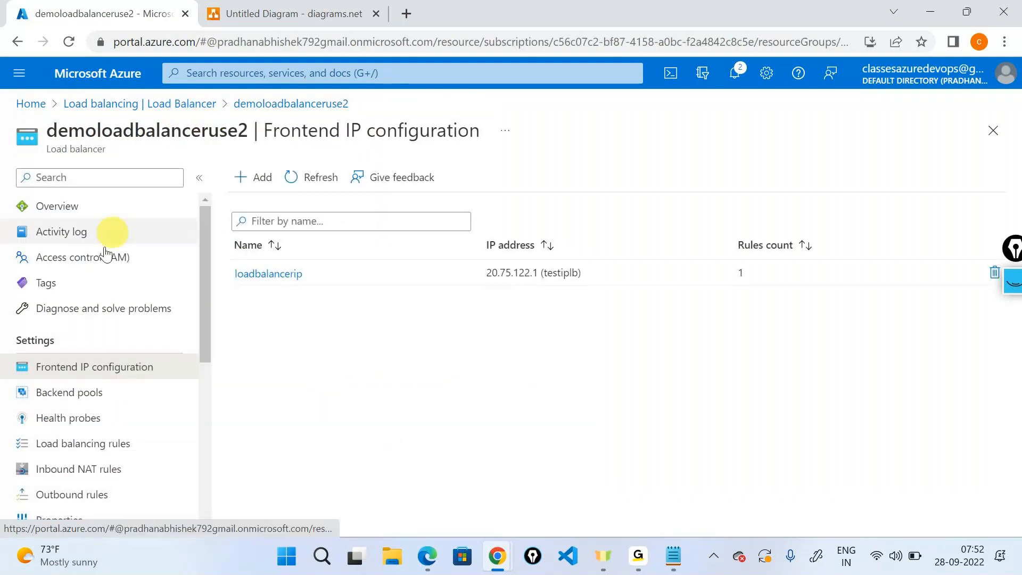
{"action": "left_click", "coordinate": [76, 180]}
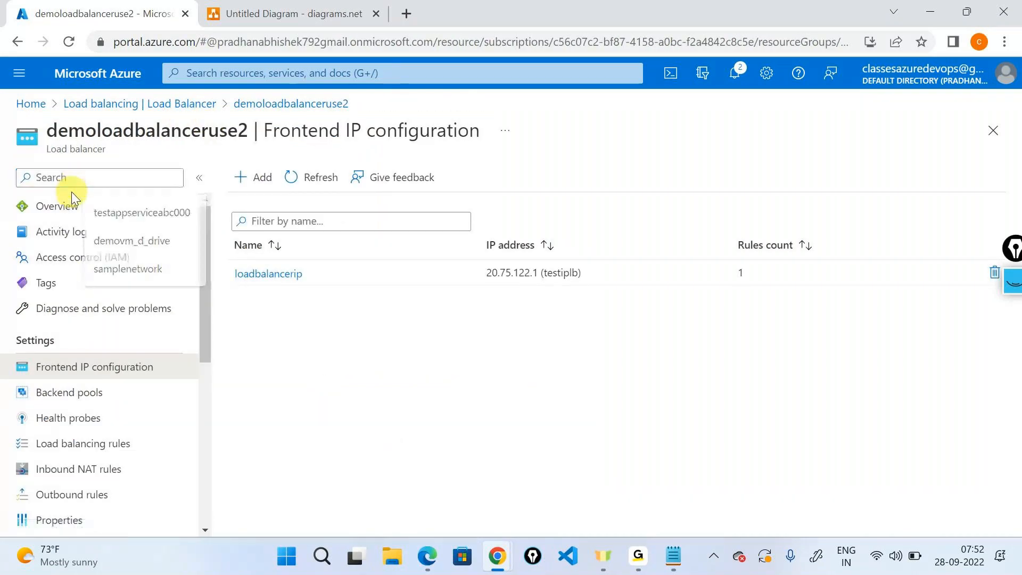
{"action": "left_click", "coordinate": [71, 198]}
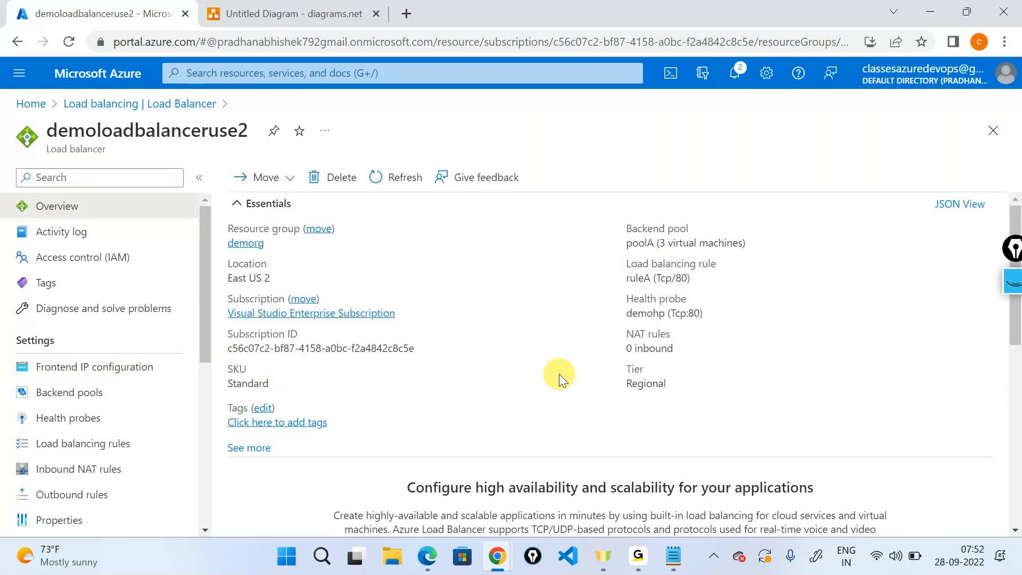
- Look through the load balancer's overview, reopen demoloadbalanceruse2 from the load balancer list, and minimize the GoTo meeting window
{"action": "scroll", "coordinate": [559, 374], "scroll_direction": "down", "scroll_amount": 2}
{"action": "scroll", "coordinate": [558, 374], "scroll_direction": "down", "scroll_amount": 4}
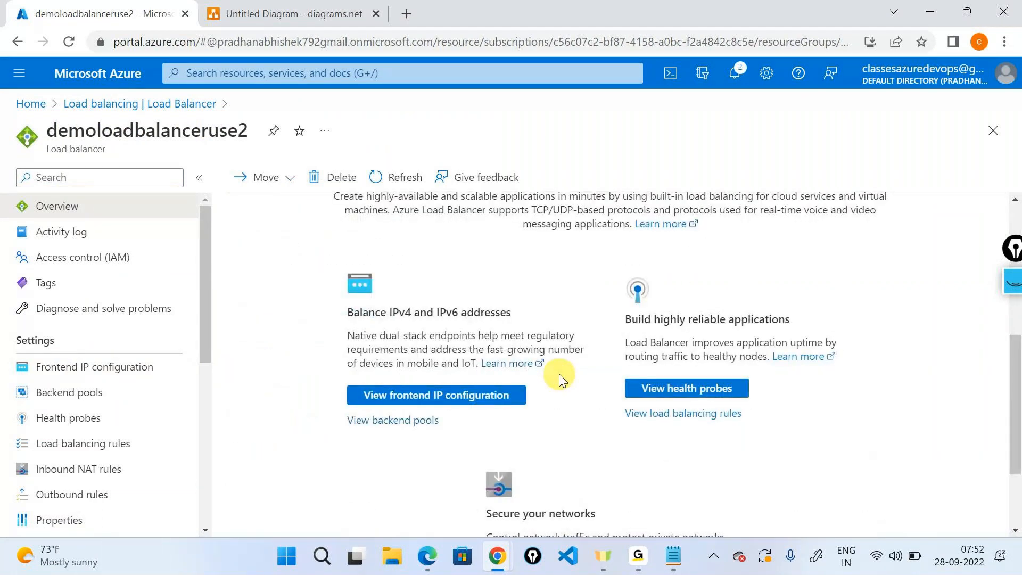
{"action": "scroll", "coordinate": [558, 374], "scroll_direction": "up", "scroll_amount": 6}
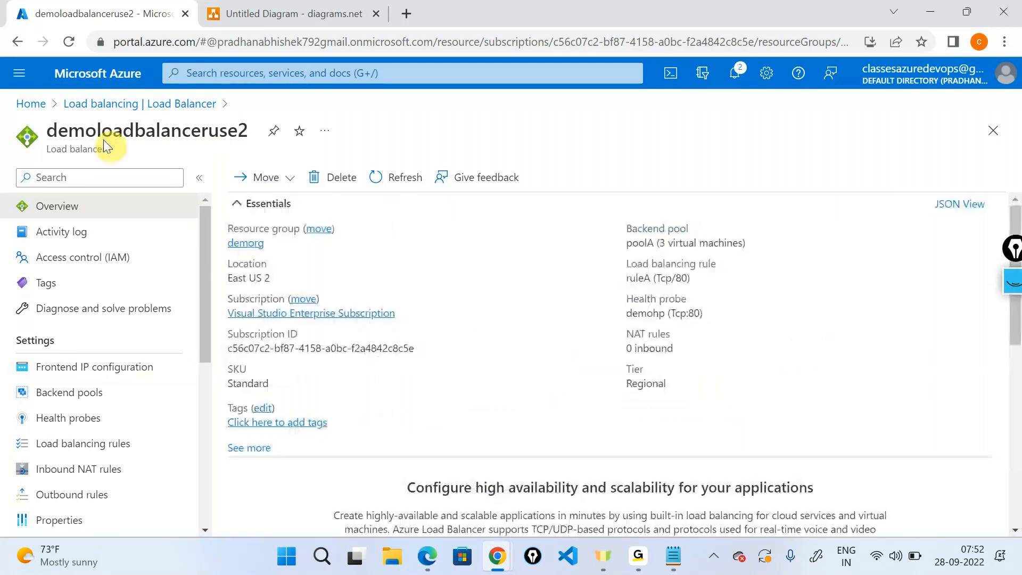
{"action": "left_click", "coordinate": [78, 112]}
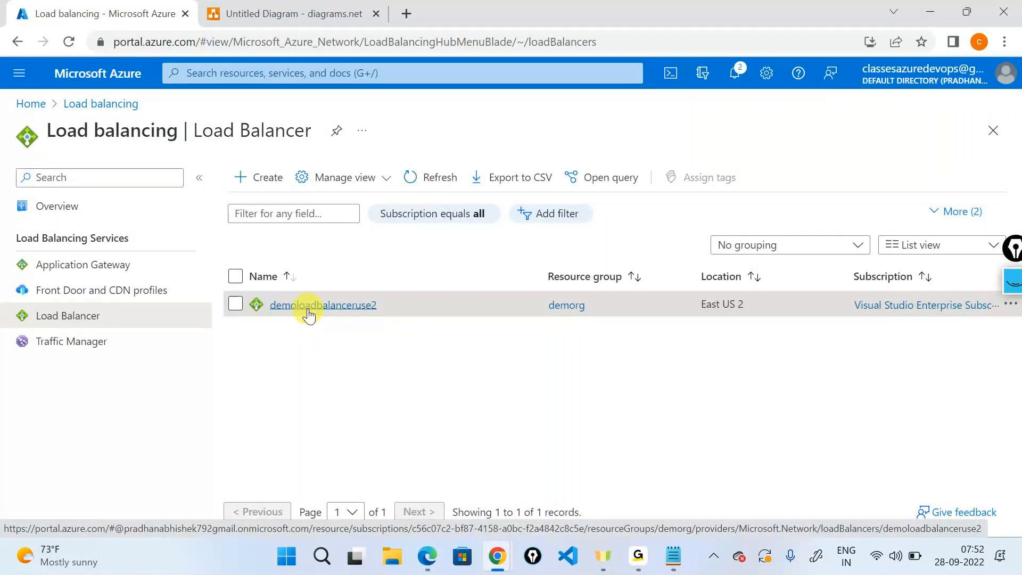
{"action": "left_click", "coordinate": [308, 314]}
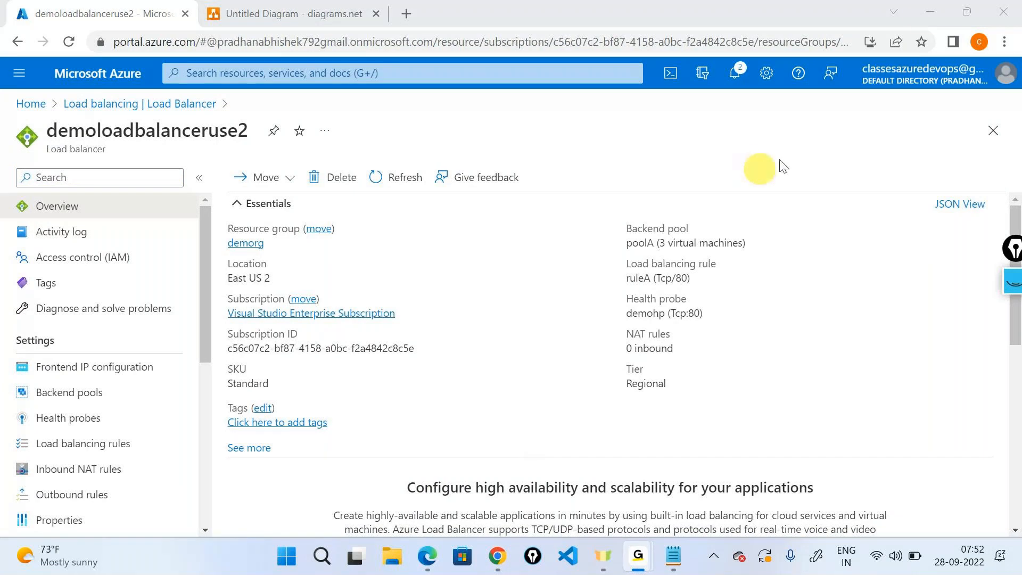
{"action": "left_click", "coordinate": [923, 17]}
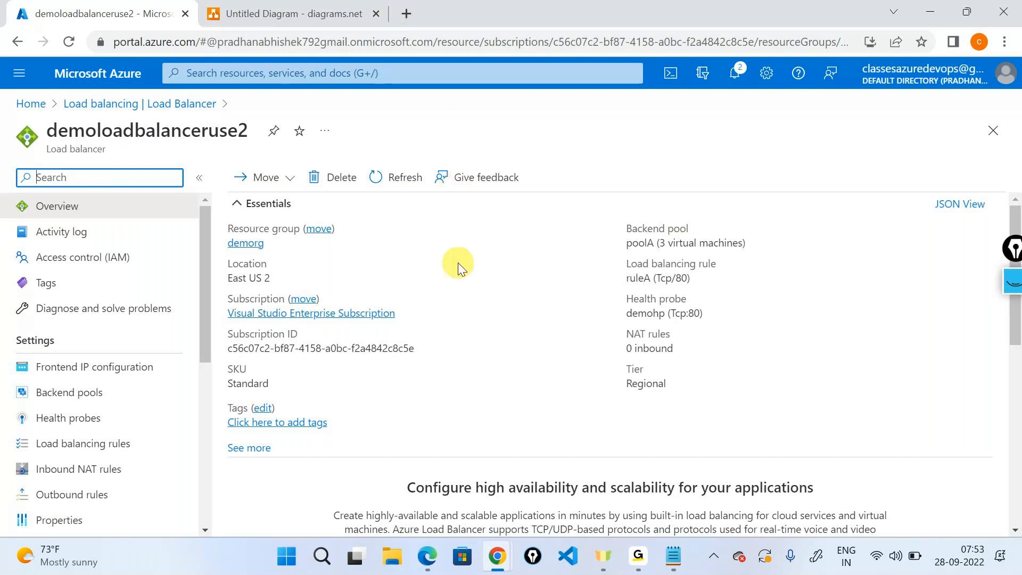
- Add a second page to the diagram in diagrams.net, then bring up the GoTo meeting window and minimize it
{"action": "left_click", "coordinate": [327, 6]}
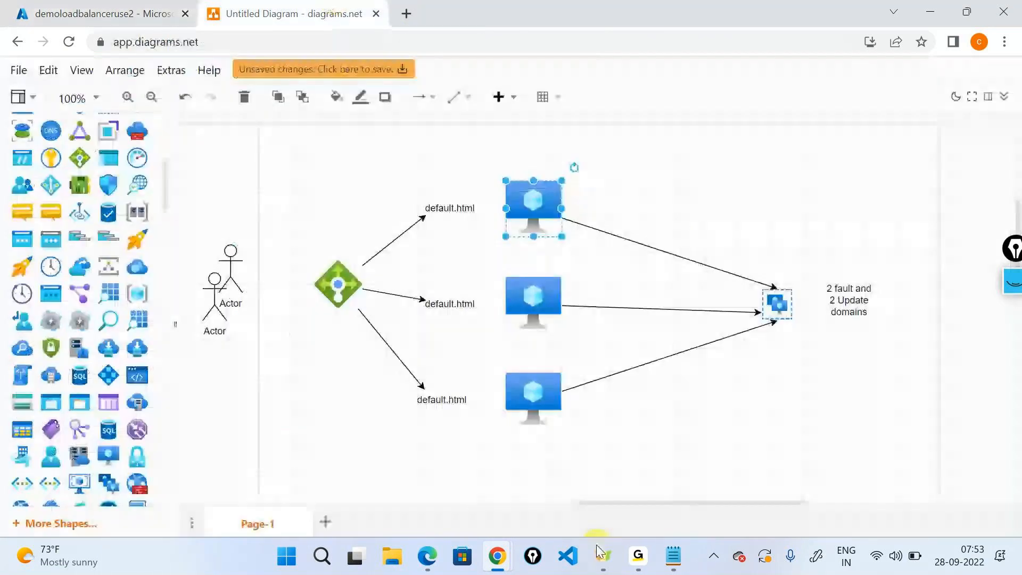
{"action": "left_click", "coordinate": [324, 525]}
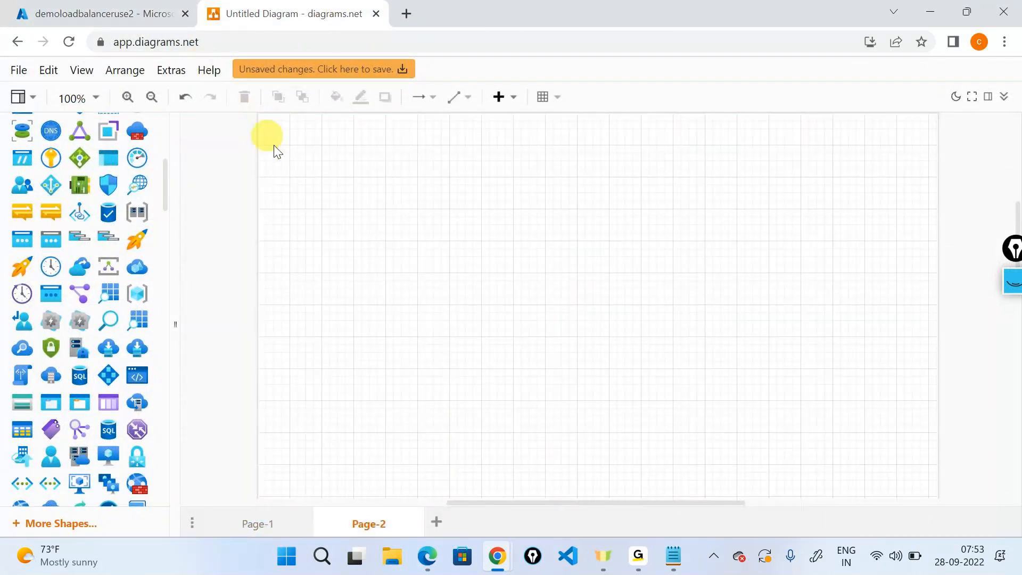
{"action": "left_click", "coordinate": [638, 556]}
{"action": "left_click", "coordinate": [695, 452]}
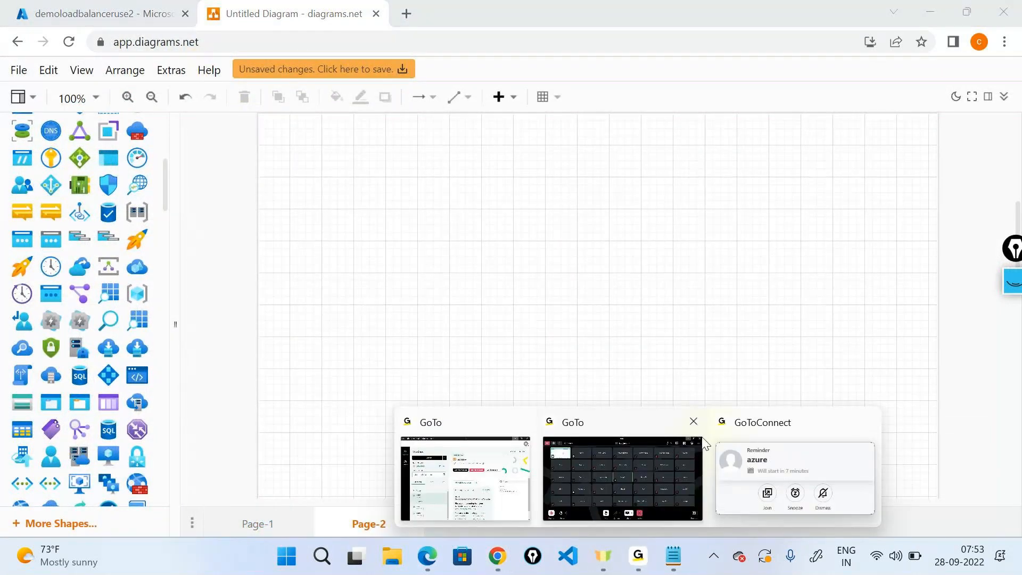
{"action": "left_click", "coordinate": [930, 11]}
- Search Google in a new browser tab for "difference between http and https"
{"action": "left_click", "coordinate": [406, 11]}
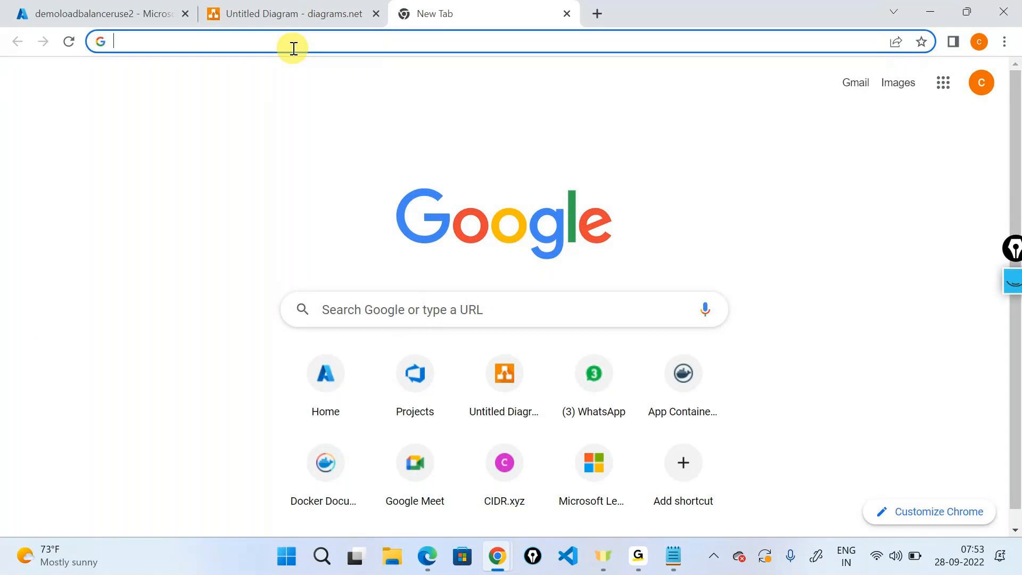
{"action": "type", "text": "dif"}
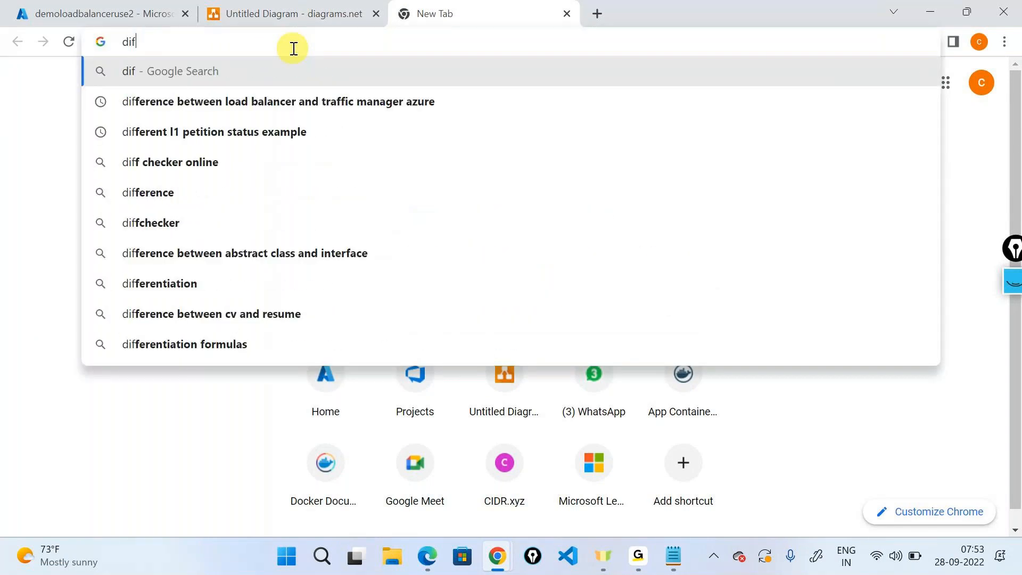
{"action": "type", "text": "ference between "}
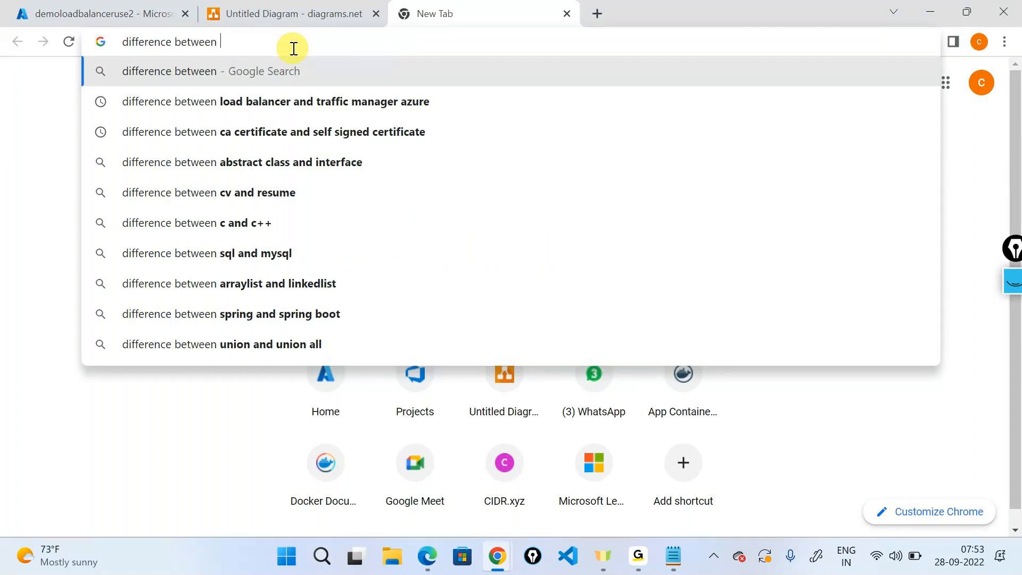
{"action": "type", "text": "http"}
{"action": "key", "text": "BackSpace"}
{"action": "key", "text": "BackSpace"}
{"action": "type", "text": "ttp"}
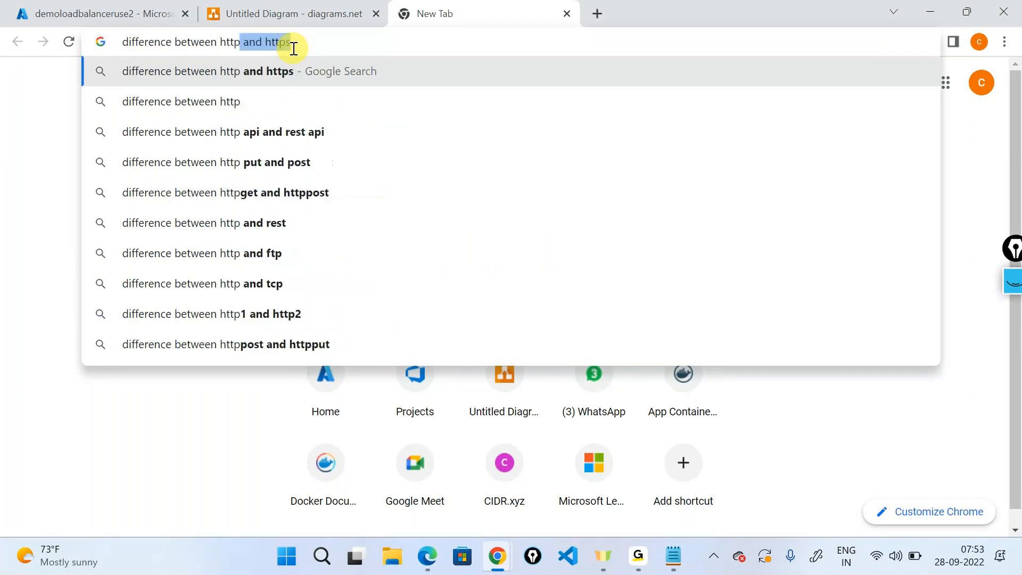
{"action": "left_click", "coordinate": [294, 48]}
{"action": "key", "text": "Return"}
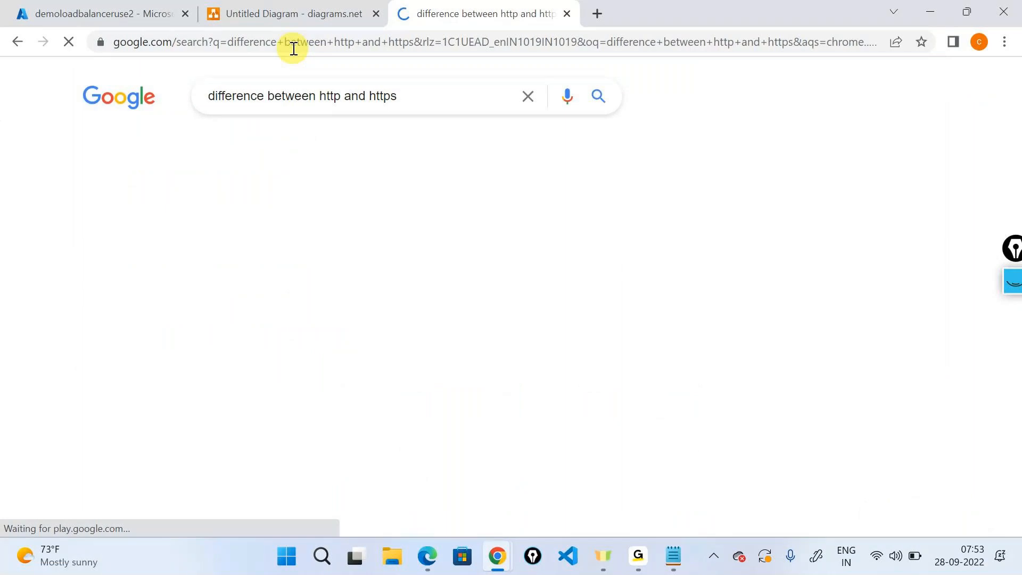
- Highlight the featured answer comparing HTTP and HTTPS, and return to the demoloadbalanceruse2 page in the Azure portal
{"action": "left_click_drag", "start_coordinate": [128, 212], "coordinate": [406, 314]}
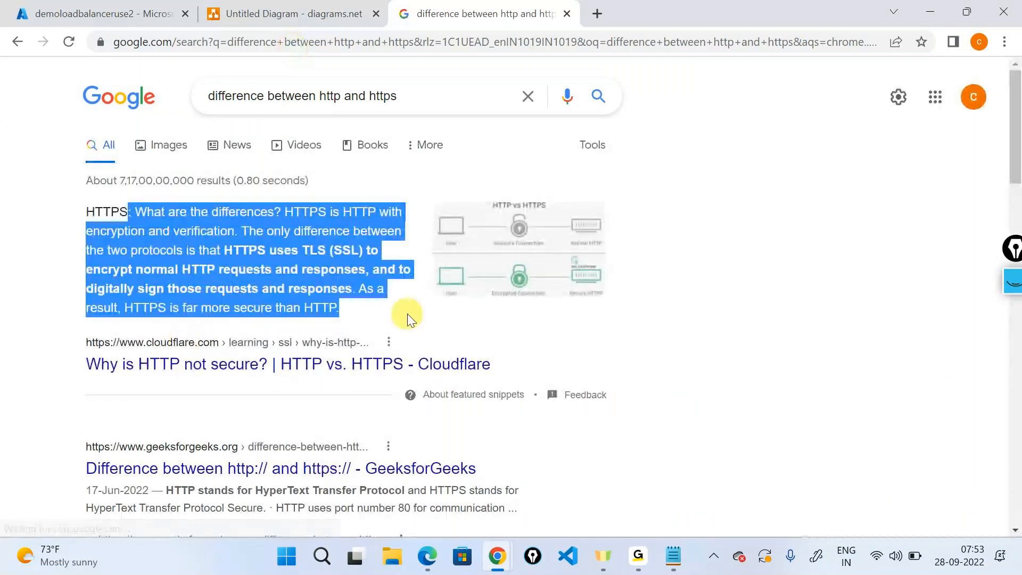
{"action": "left_click", "coordinate": [880, 304]}
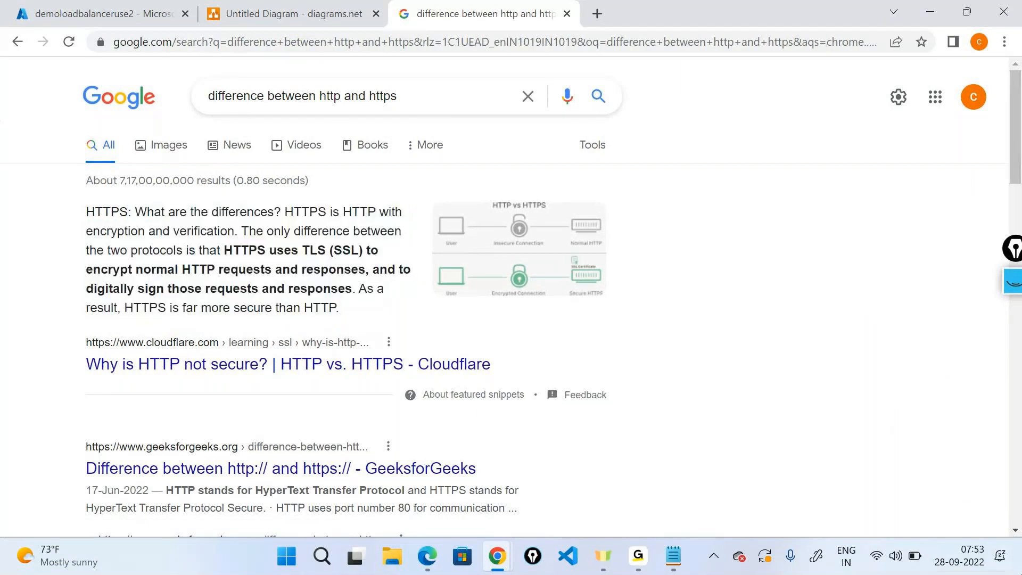
{"action": "mouse_move", "coordinate": [673, 557]}
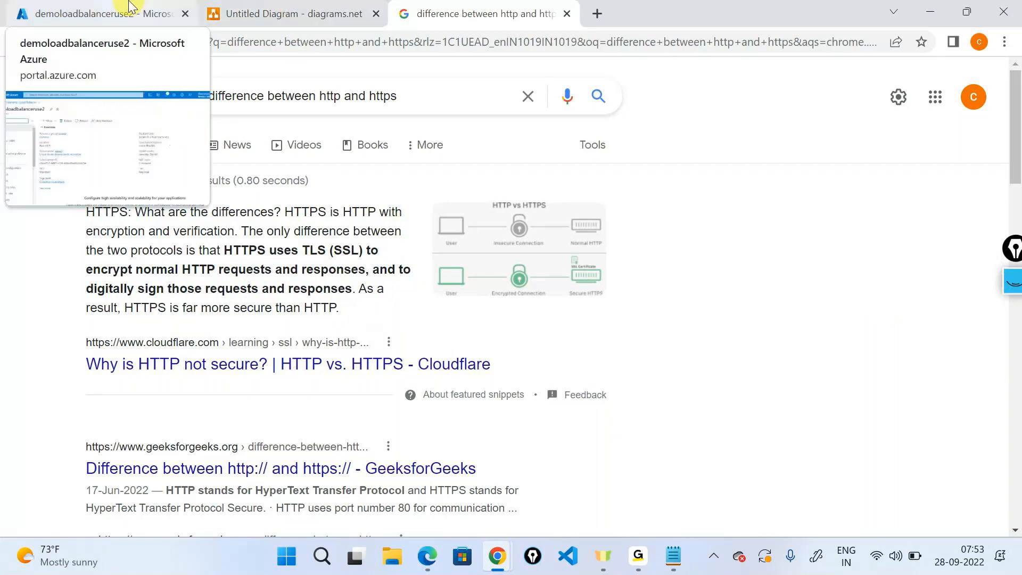
{"action": "left_click", "coordinate": [107, 13]}
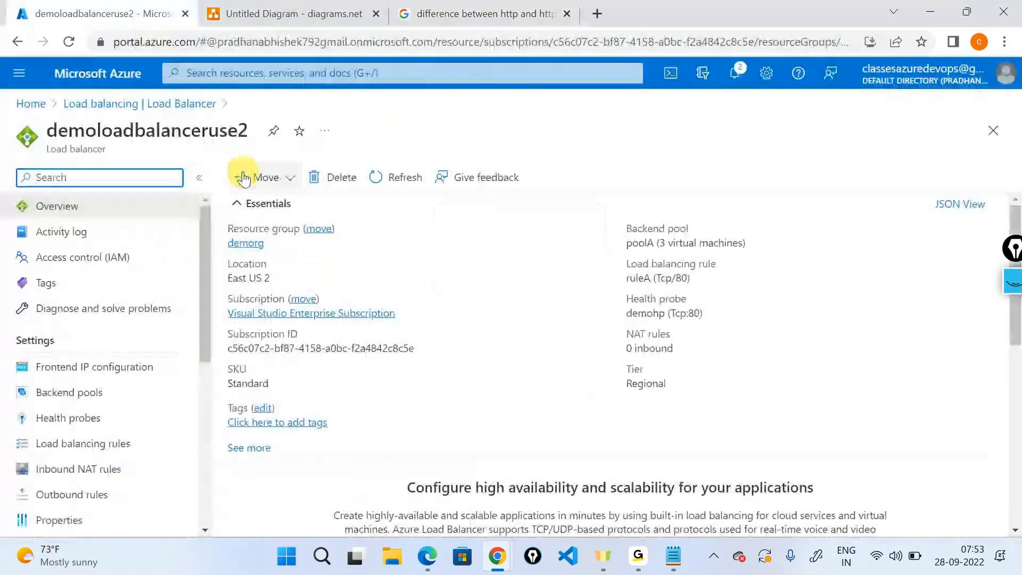
- Check the GoTo meeting window and minimize it again to show the demoloadbalanceruse2 overview
{"action": "left_click", "coordinate": [639, 554]}
{"action": "left_click", "coordinate": [552, 126]}
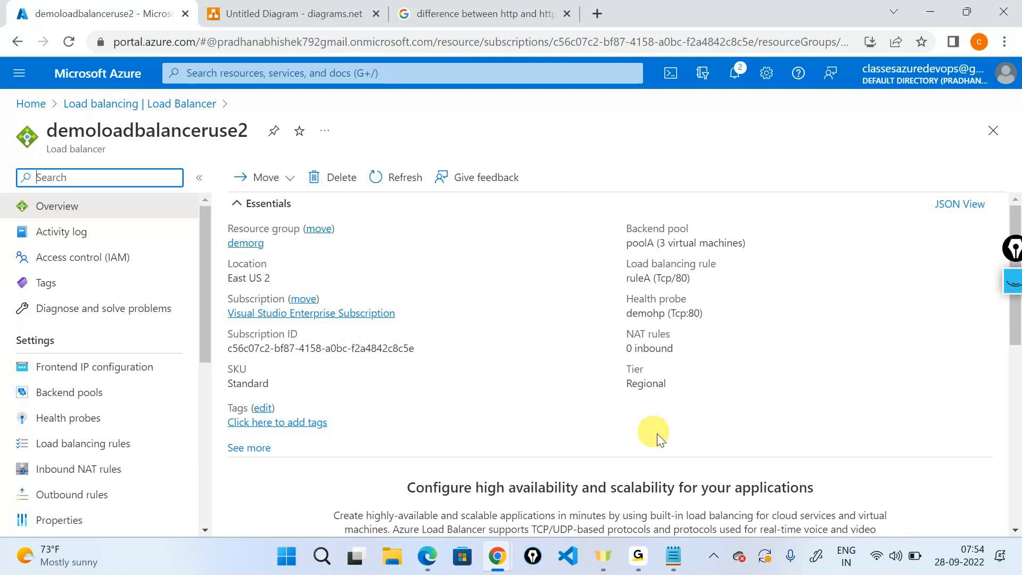
{"action": "left_click", "coordinate": [637, 556]}
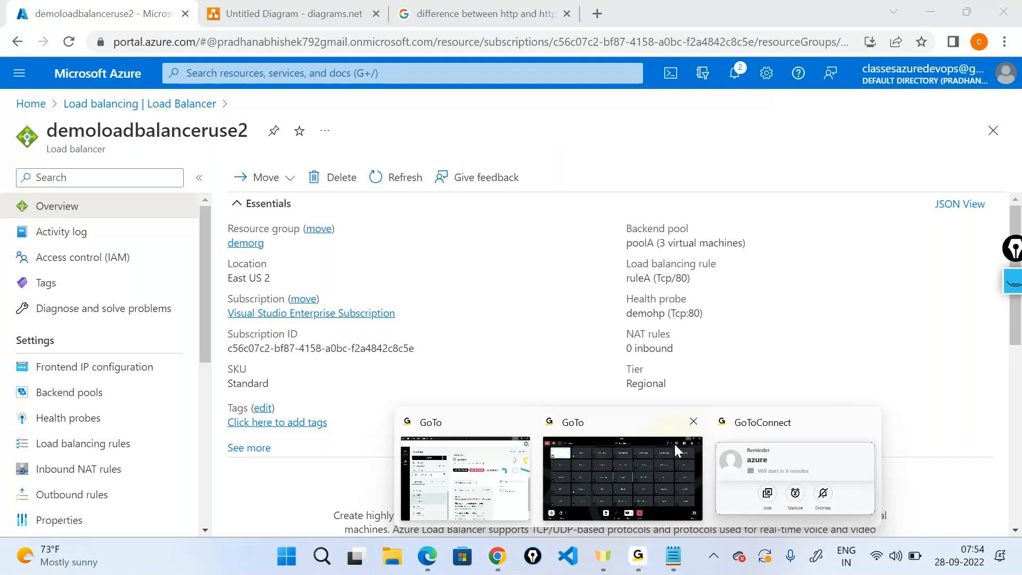
{"action": "left_click", "coordinate": [245, 98]}
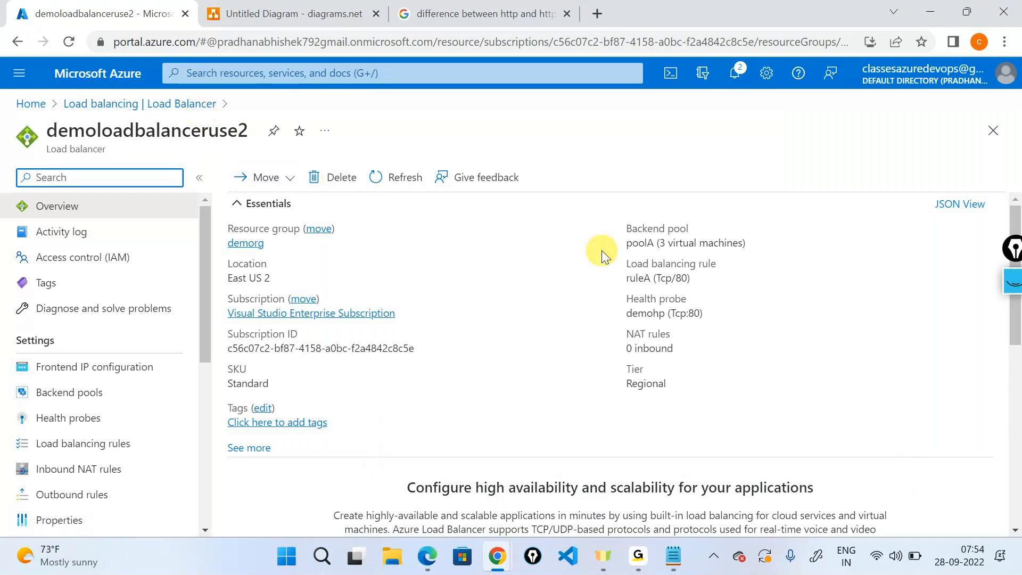
{"action": "left_click", "coordinate": [648, 268]}
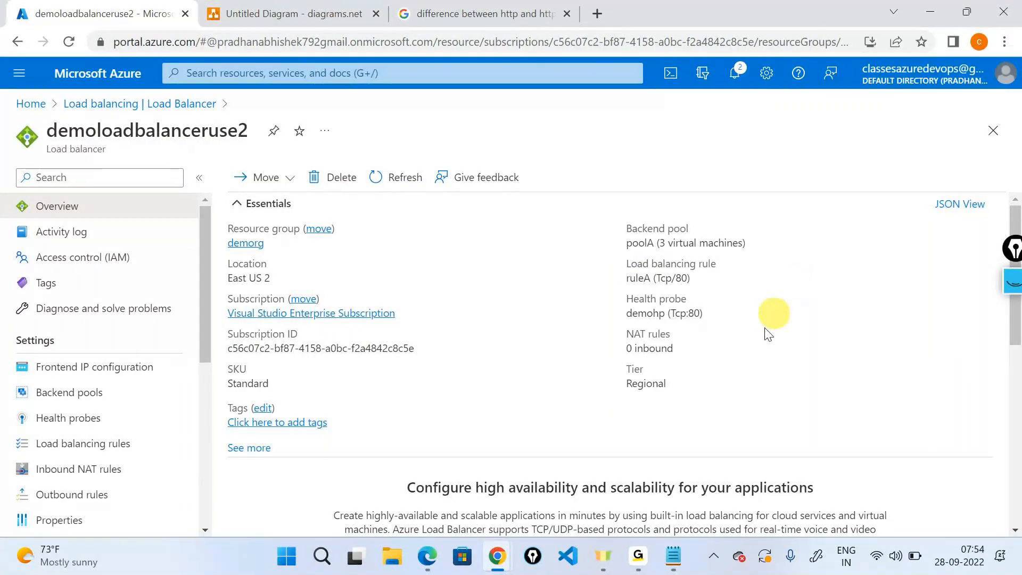
{"action": "left_click", "coordinate": [822, 34]}
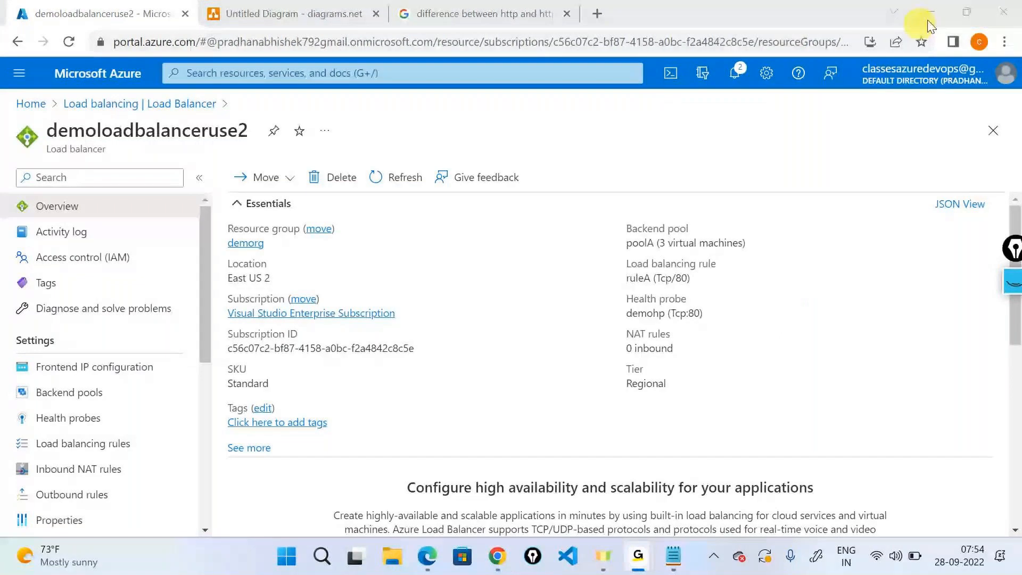
{"action": "left_click", "coordinate": [6, 6]}
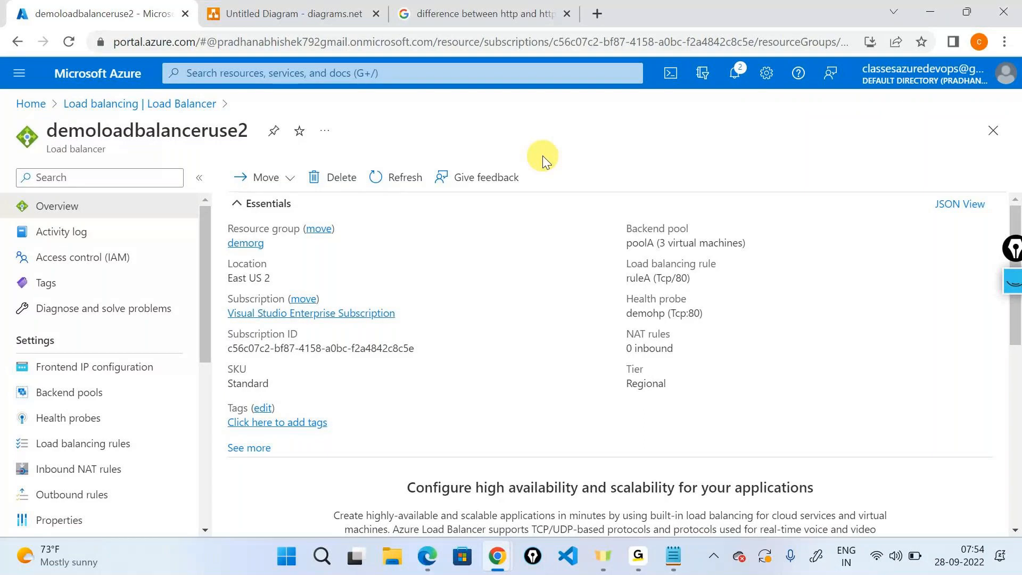
{"action": "scroll", "coordinate": [535, 279], "scroll_direction": "down", "scroll_amount": 5}
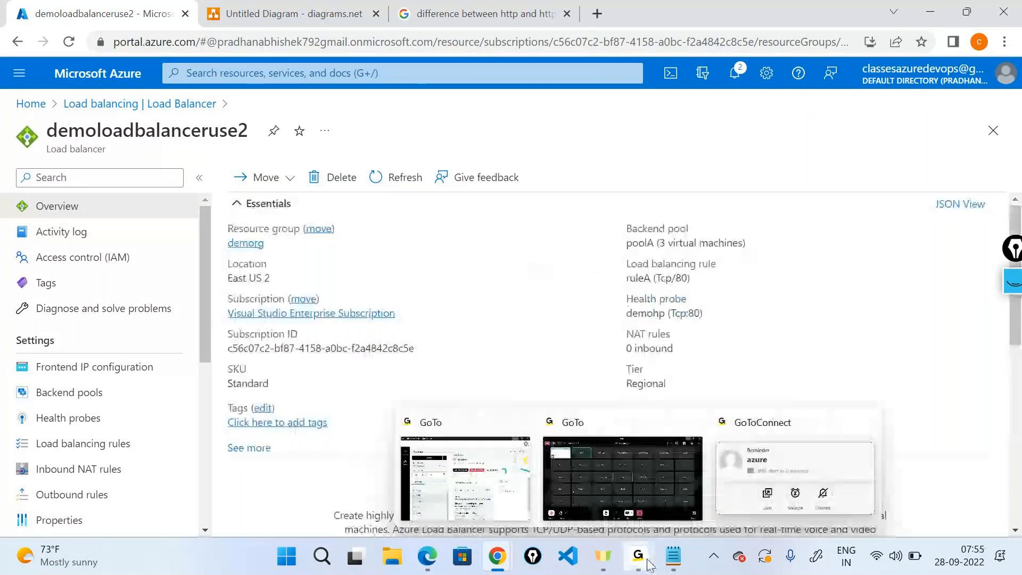
{"action": "left_click", "coordinate": [650, 565]}
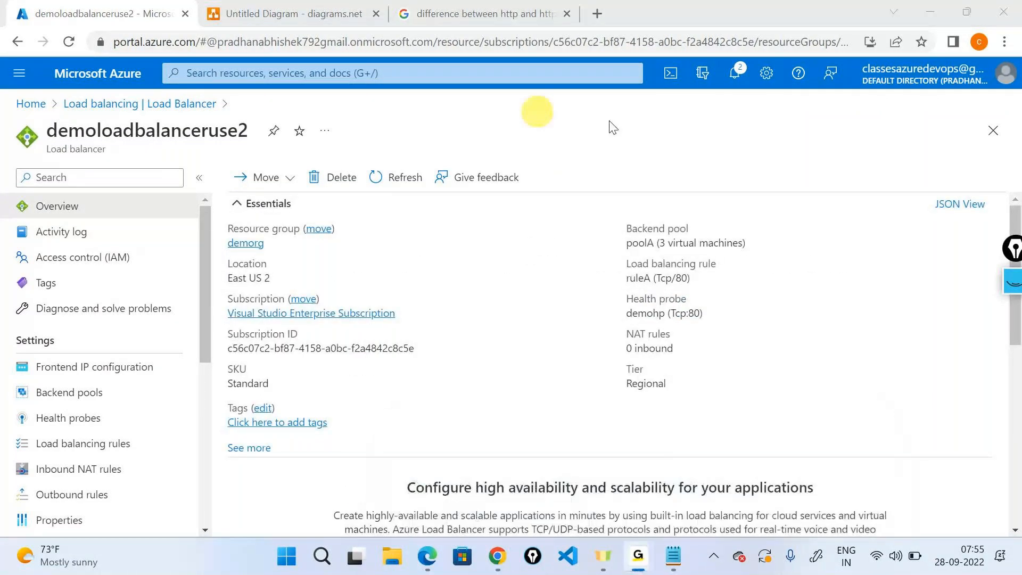
{"action": "left_click", "coordinate": [923, 12]}
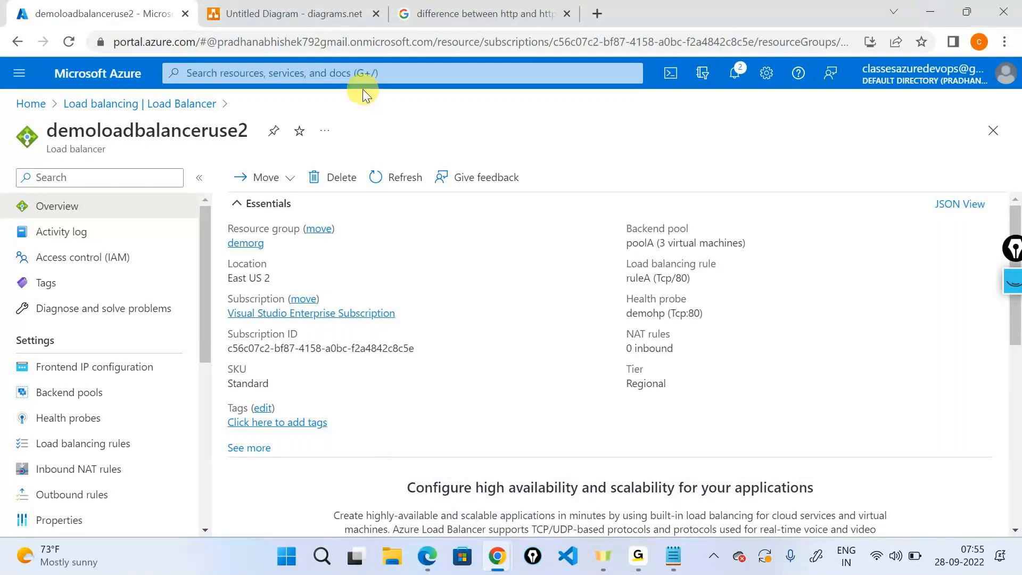
- Reopen demoloadbalanceruse2 from the Azure home page's recent resources and view its frontend IP configuration and health probes
{"action": "left_click", "coordinate": [31, 103]}
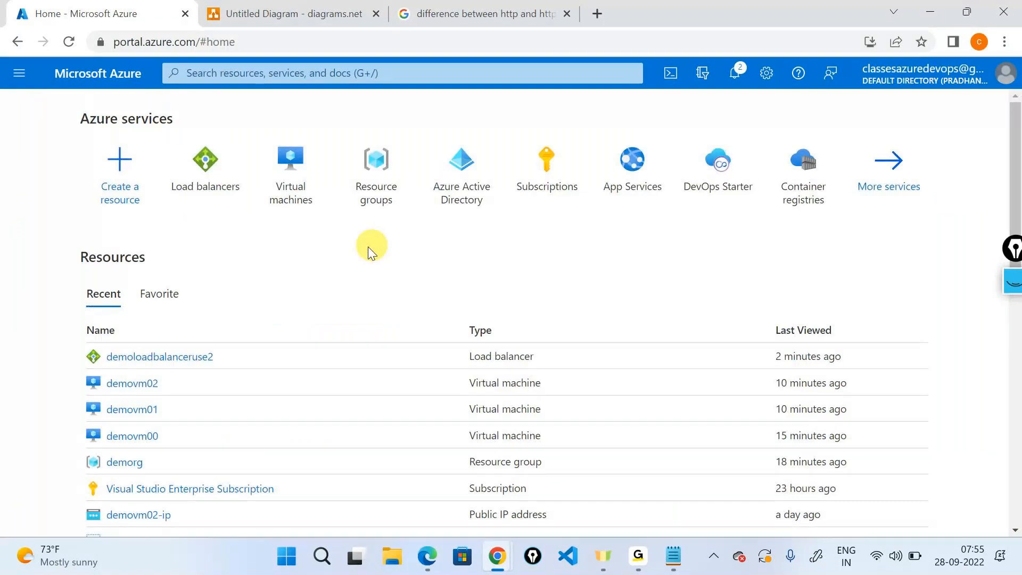
{"action": "left_click", "coordinate": [242, 356]}
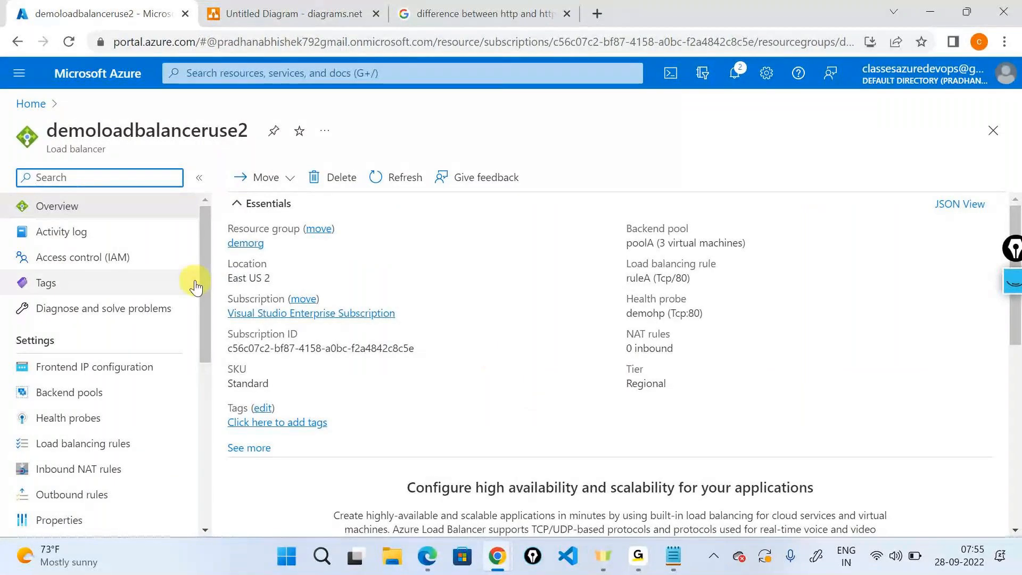
{"action": "double_click", "coordinate": [186, 128]}
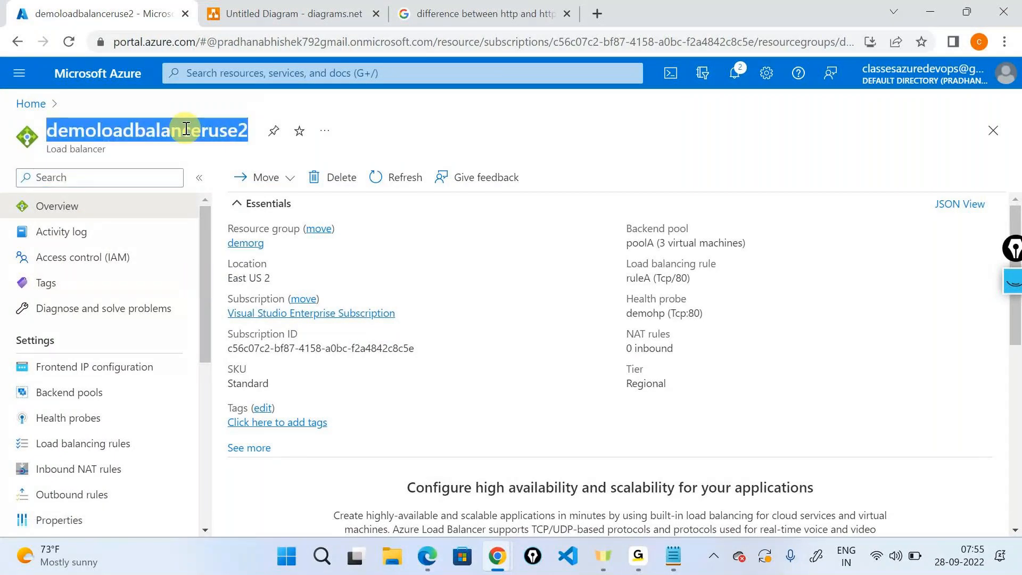
{"action": "left_click", "coordinate": [143, 367]}
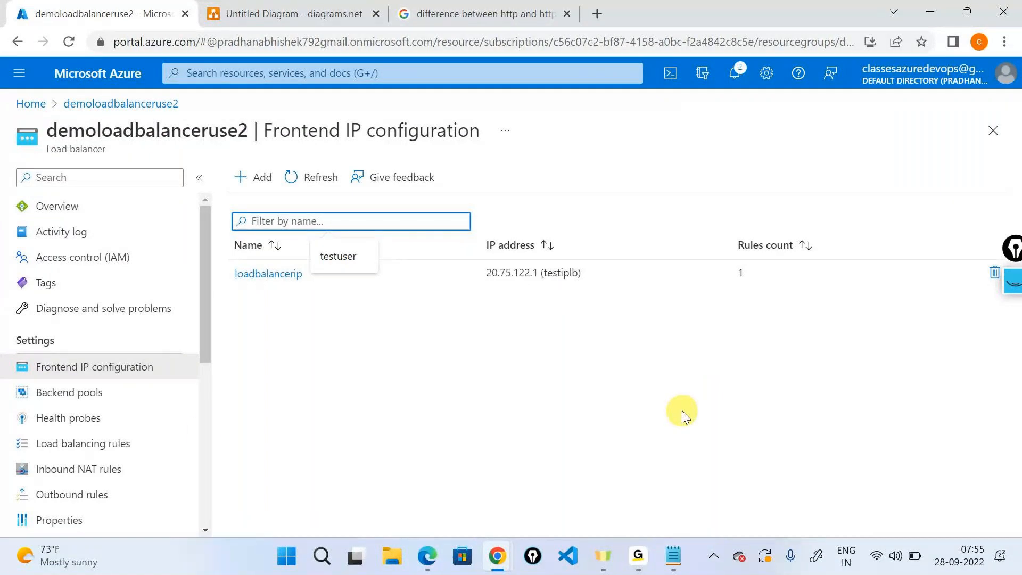
{"action": "left_click", "coordinate": [125, 416]}
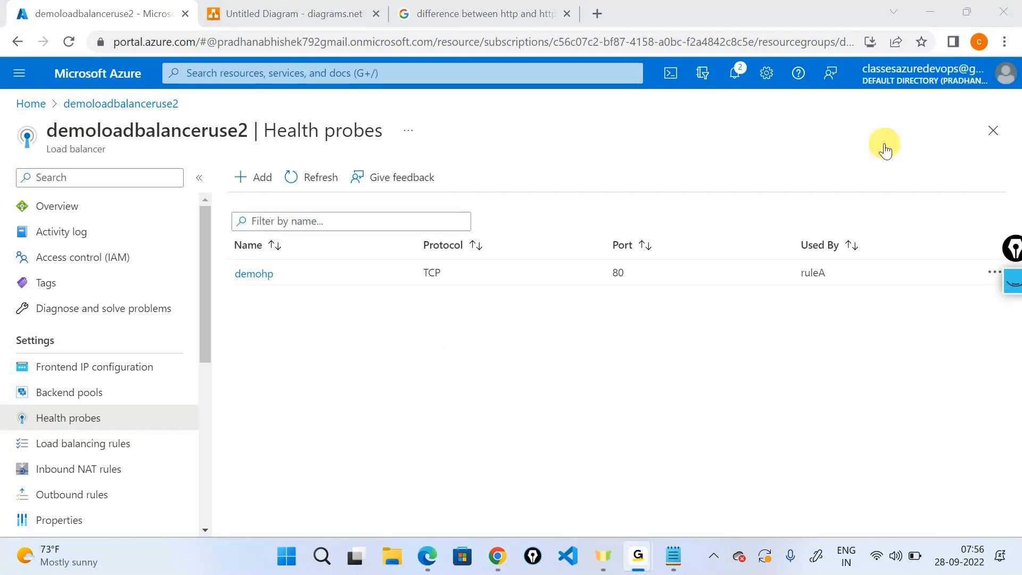
{"action": "left_click", "coordinate": [585, 167]}
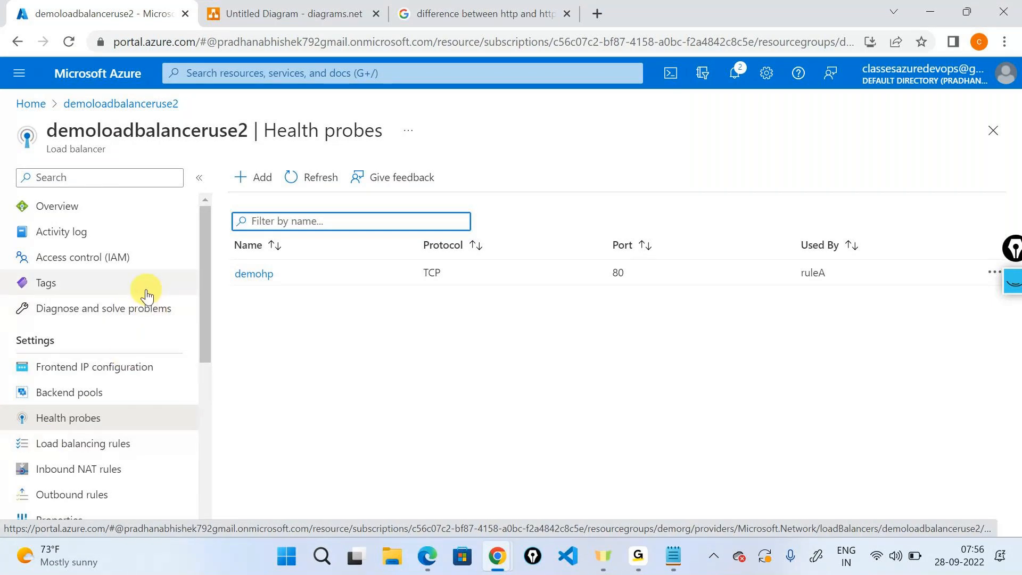
- Highlight the load balancer's Monitoring section, view its Alerts page, and return to the overview
{"action": "scroll", "coordinate": [146, 294], "scroll_direction": "down", "scroll_amount": 2}
{"action": "scroll", "coordinate": [145, 291], "scroll_direction": "down", "scroll_amount": 3}
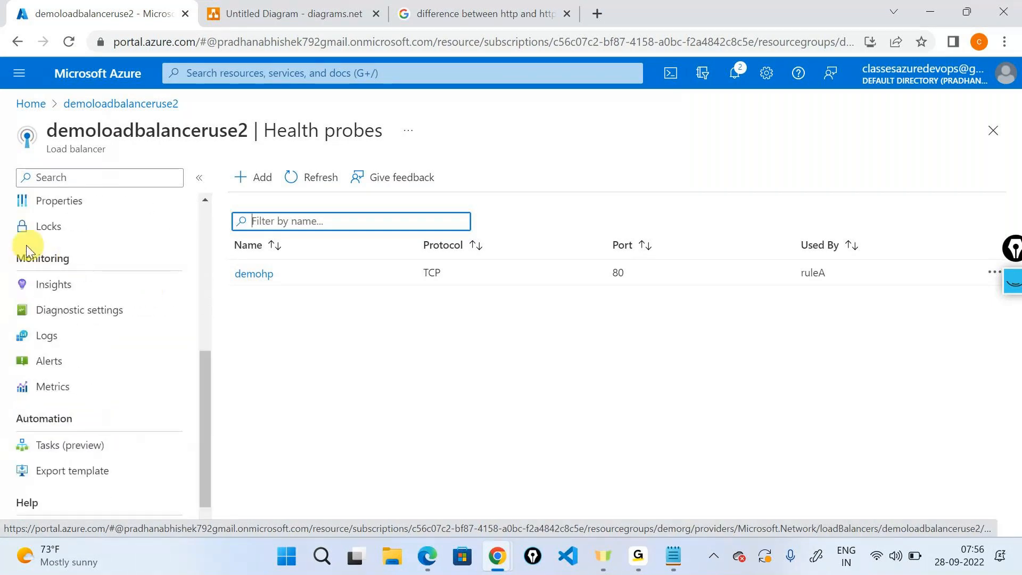
{"action": "left_click_drag", "start_coordinate": [15, 254], "coordinate": [89, 266]}
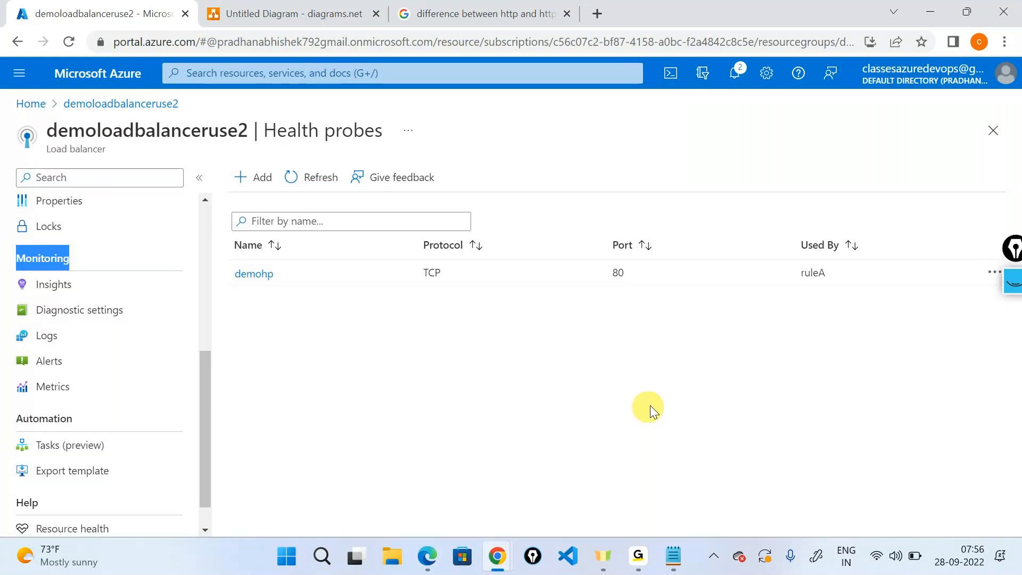
{"action": "left_click", "coordinate": [48, 361]}
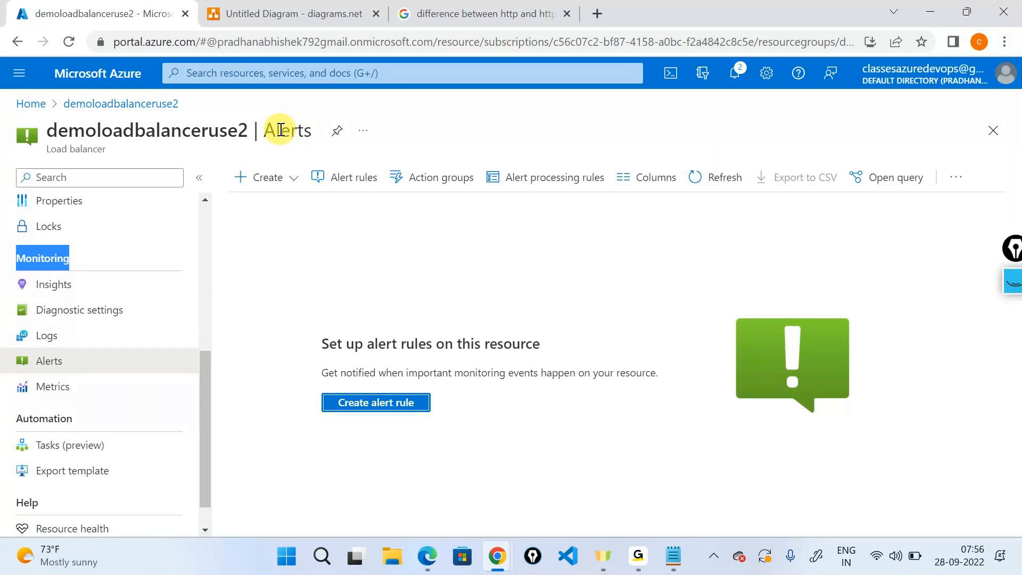
{"action": "scroll", "coordinate": [132, 276], "scroll_direction": "up", "scroll_amount": 2}
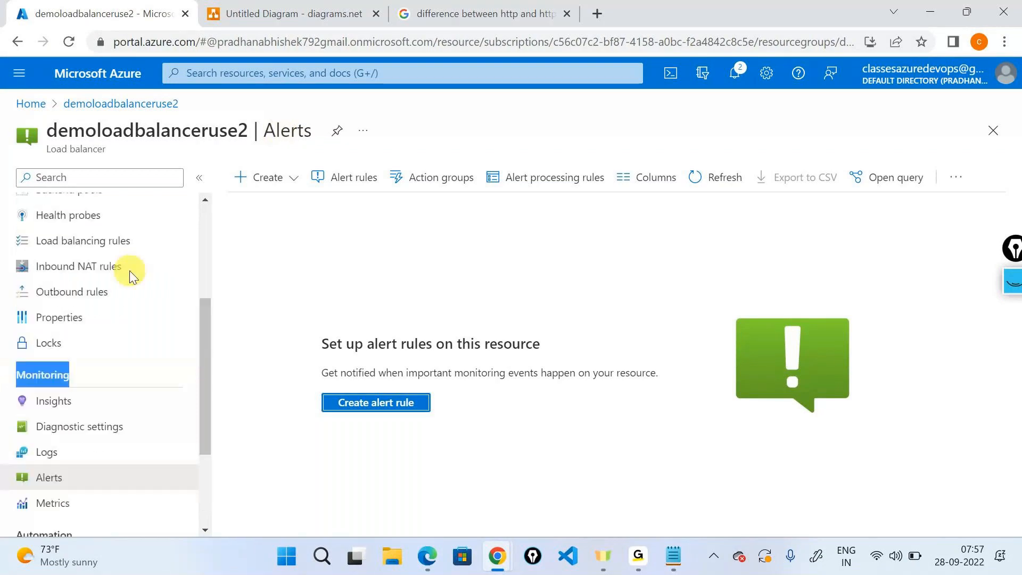
{"action": "scroll", "coordinate": [129, 269], "scroll_direction": "up", "scroll_amount": 3}
{"action": "left_click", "coordinate": [84, 210]}
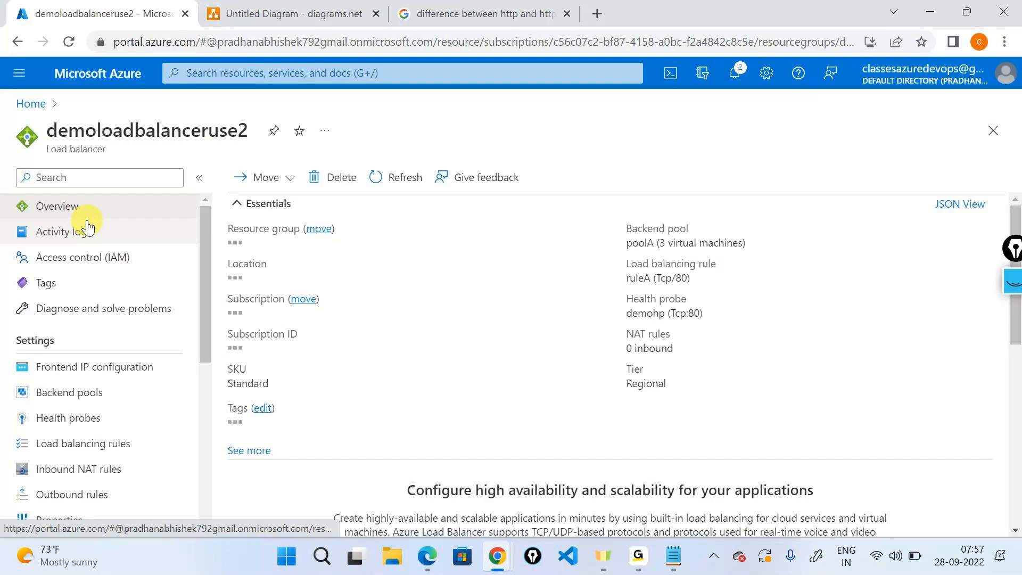
- Look through the load balancer's settings and monitoring options, ending on its overview page
{"action": "scroll", "coordinate": [132, 330], "scroll_direction": "down", "scroll_amount": 3}
{"action": "scroll", "coordinate": [131, 327], "scroll_direction": "down", "scroll_amount": 2}
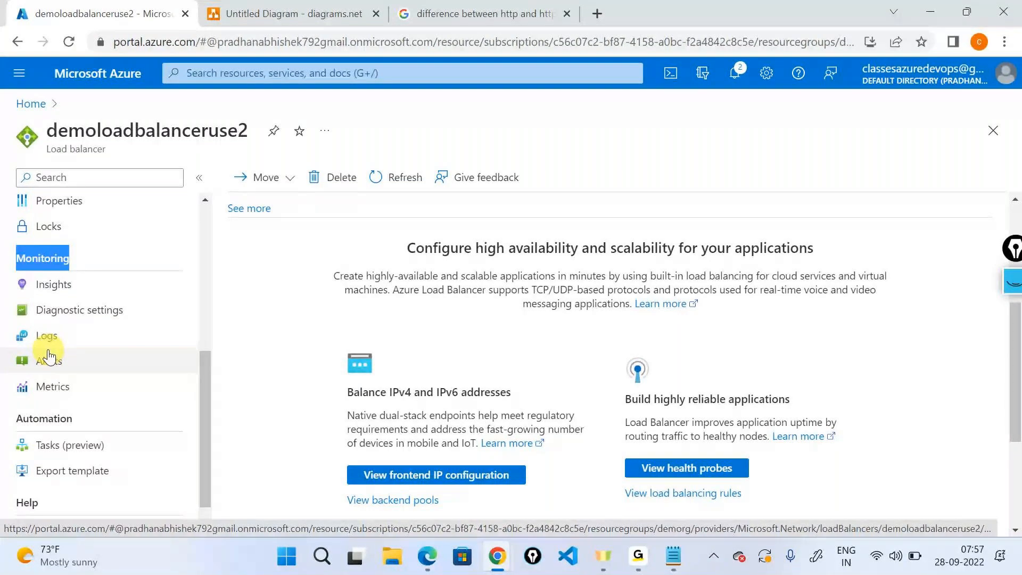
{"action": "scroll", "coordinate": [48, 355], "scroll_direction": "up", "scroll_amount": 4}
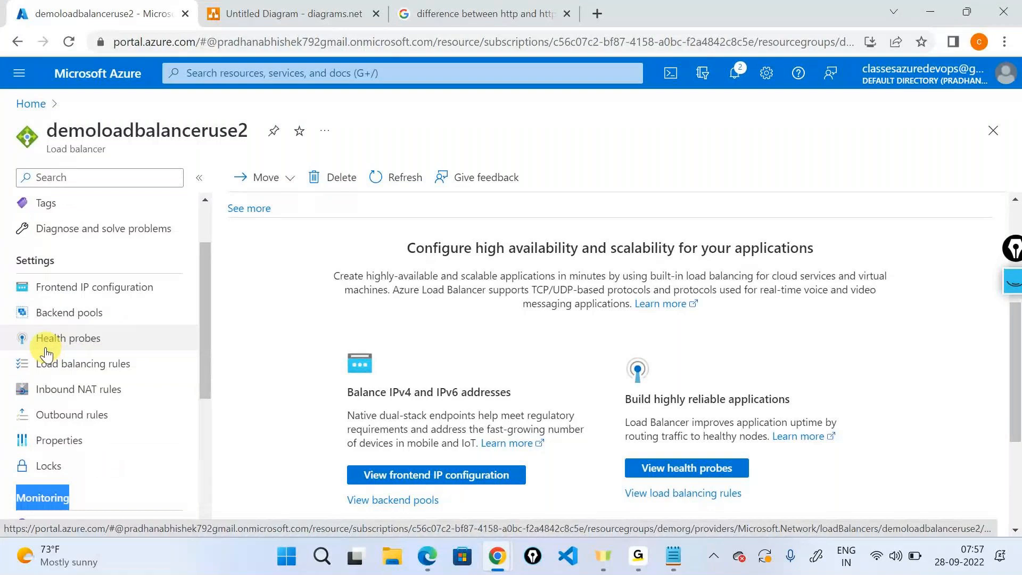
{"action": "scroll", "coordinate": [48, 354], "scroll_direction": "down", "scroll_amount": 4}
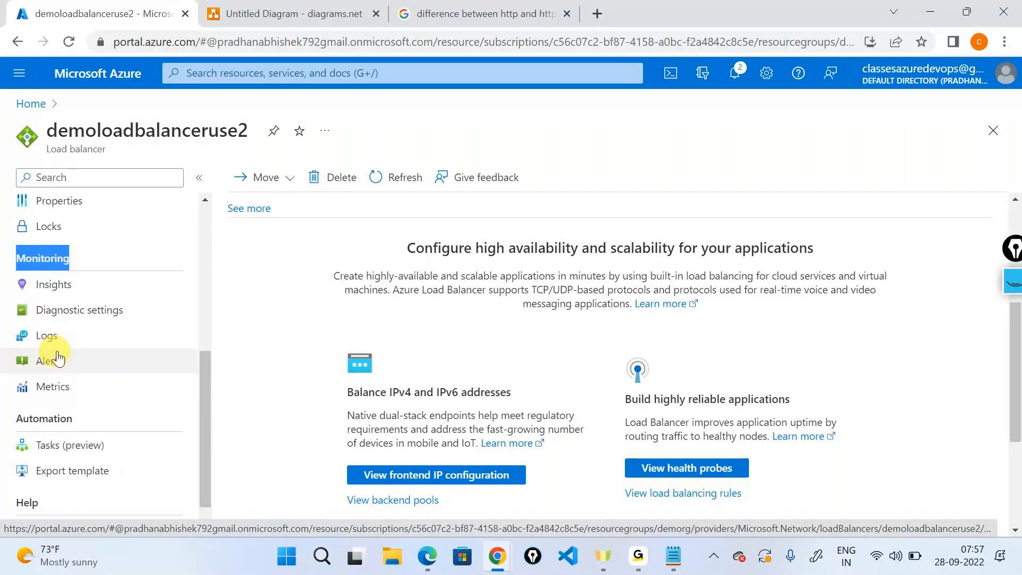
{"action": "scroll", "coordinate": [59, 358], "scroll_direction": "up", "scroll_amount": 5}
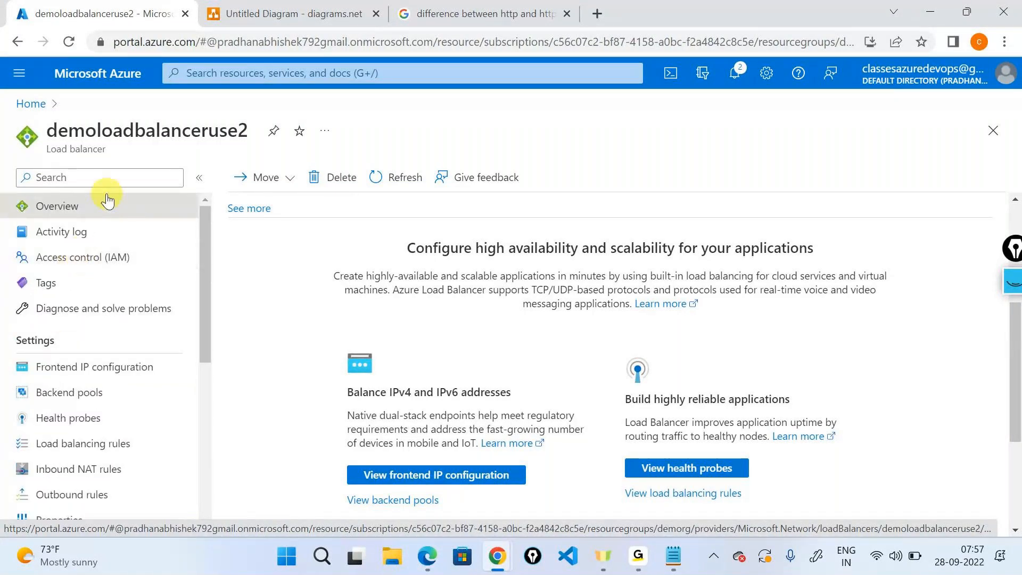
{"action": "left_click", "coordinate": [111, 229]}
{"action": "left_click", "coordinate": [112, 210]}
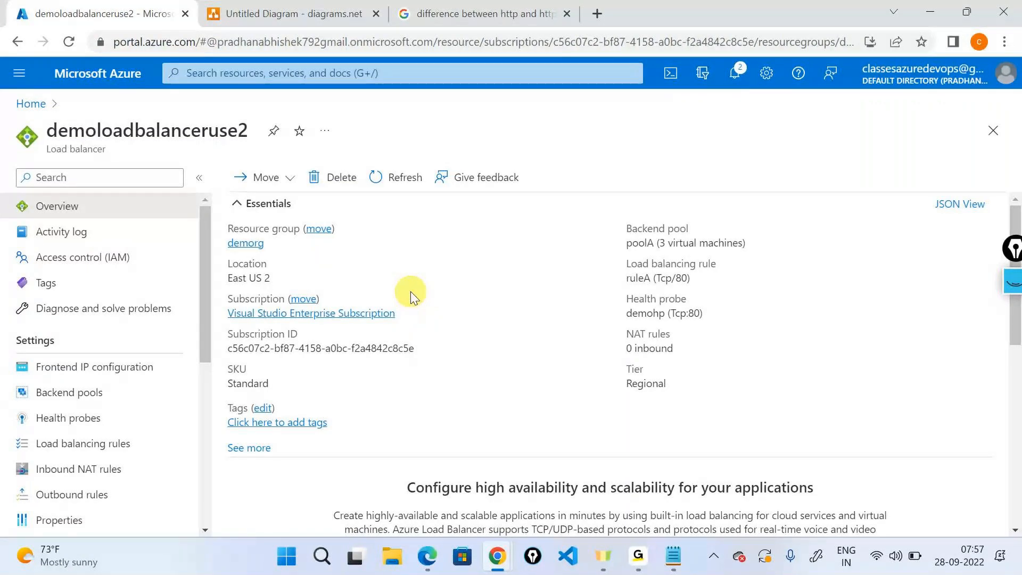
- Bring up and minimize the GoTo meeting window, and return to the Azure portal home page
{"action": "left_click", "coordinate": [638, 556]}
{"action": "left_click", "coordinate": [622, 461]}
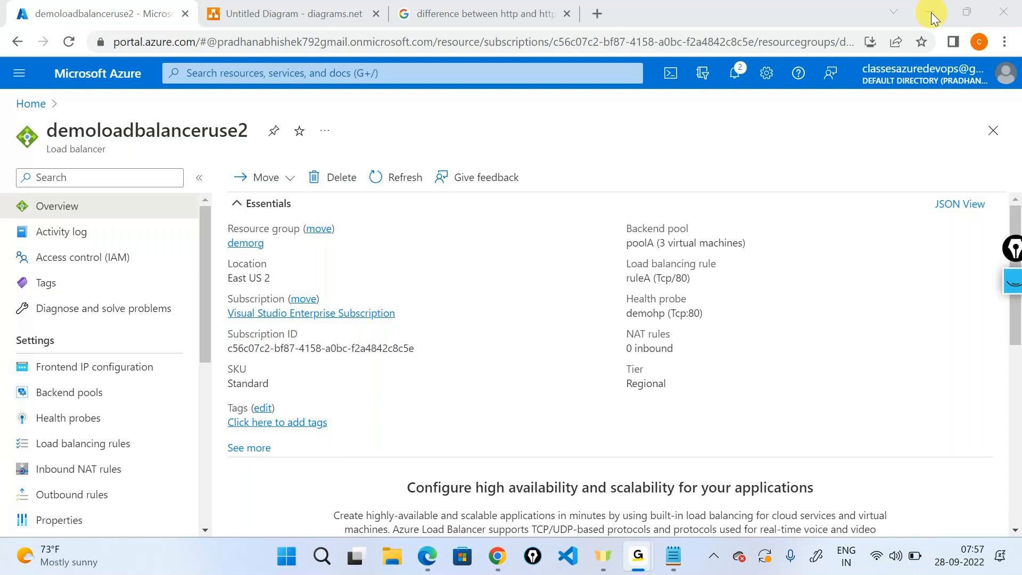
{"action": "left_click", "coordinate": [530, 165]}
{"action": "left_click", "coordinate": [892, 99]}
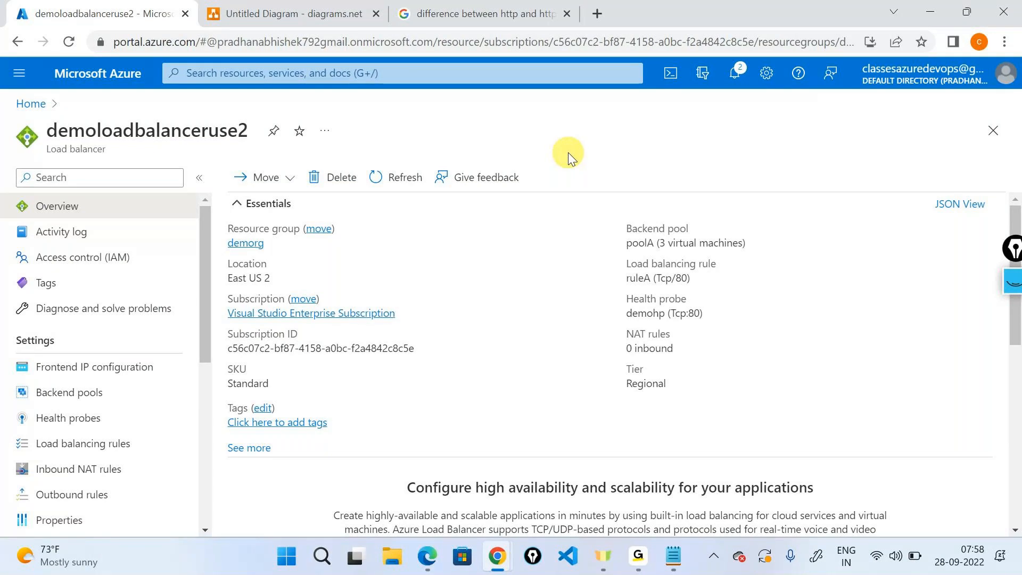
{"action": "left_click", "coordinate": [31, 104]}
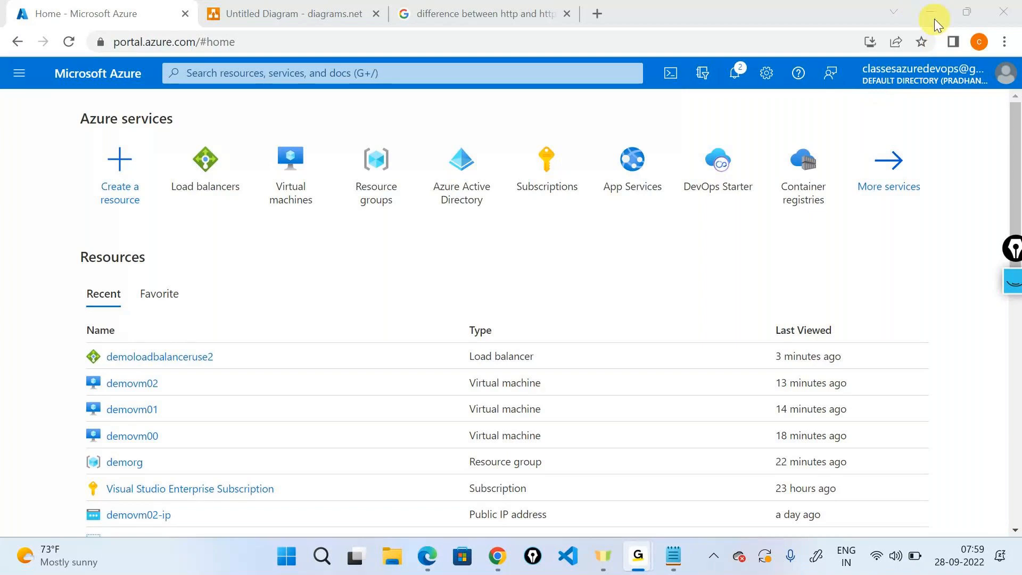
{"action": "left_click", "coordinate": [953, 198]}
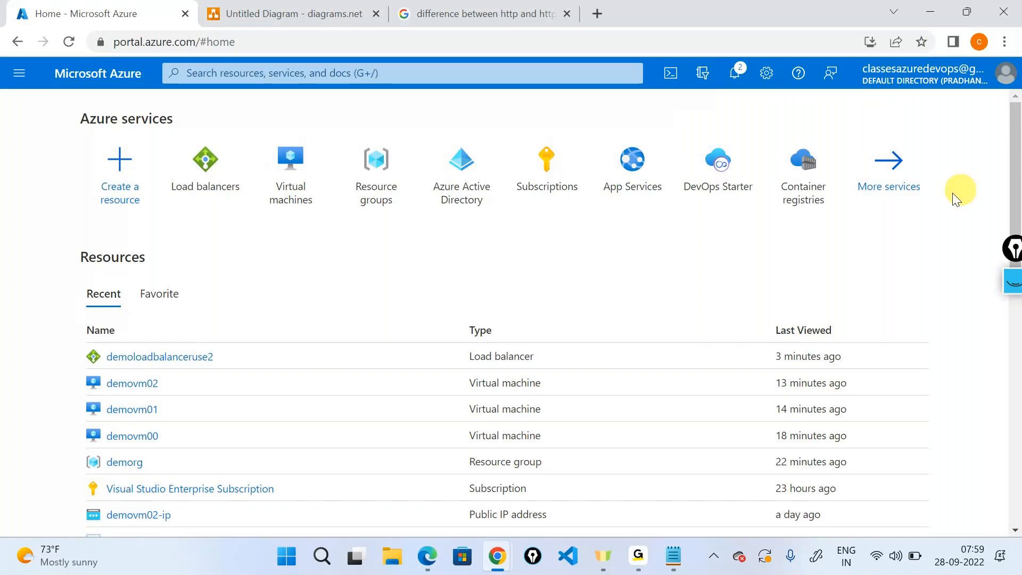
- Switch to Page-1 of the diagrams.net diagram and point out the icon beside the fault and update domains label and the load balancer
{"action": "key", "text": "ctrl+Tab"}
{"action": "left_click", "coordinate": [266, 523]}
{"action": "left_click", "coordinate": [774, 296]}
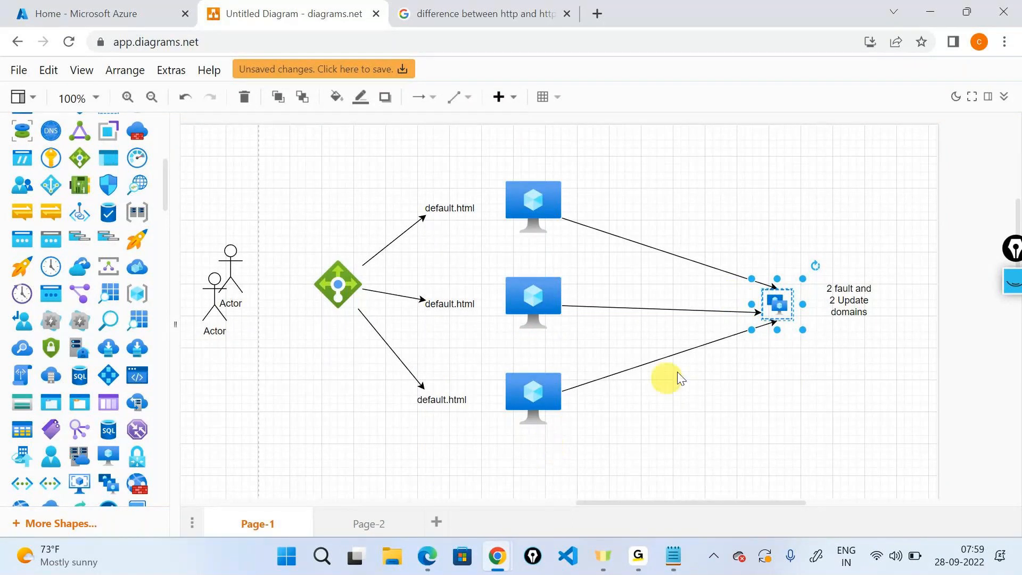
{"action": "left_click", "coordinate": [349, 284]}
{"action": "left_click", "coordinate": [731, 407]}
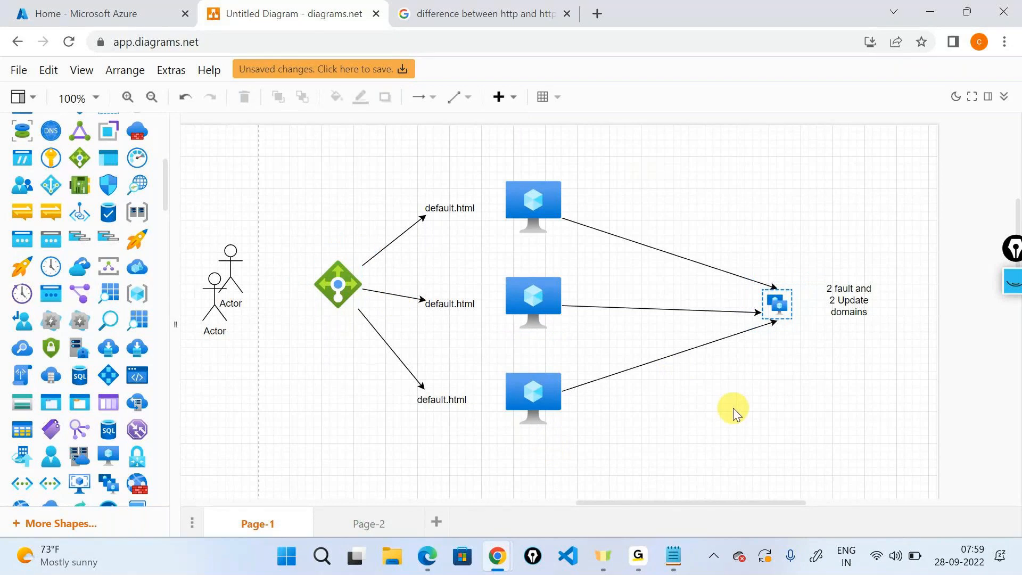